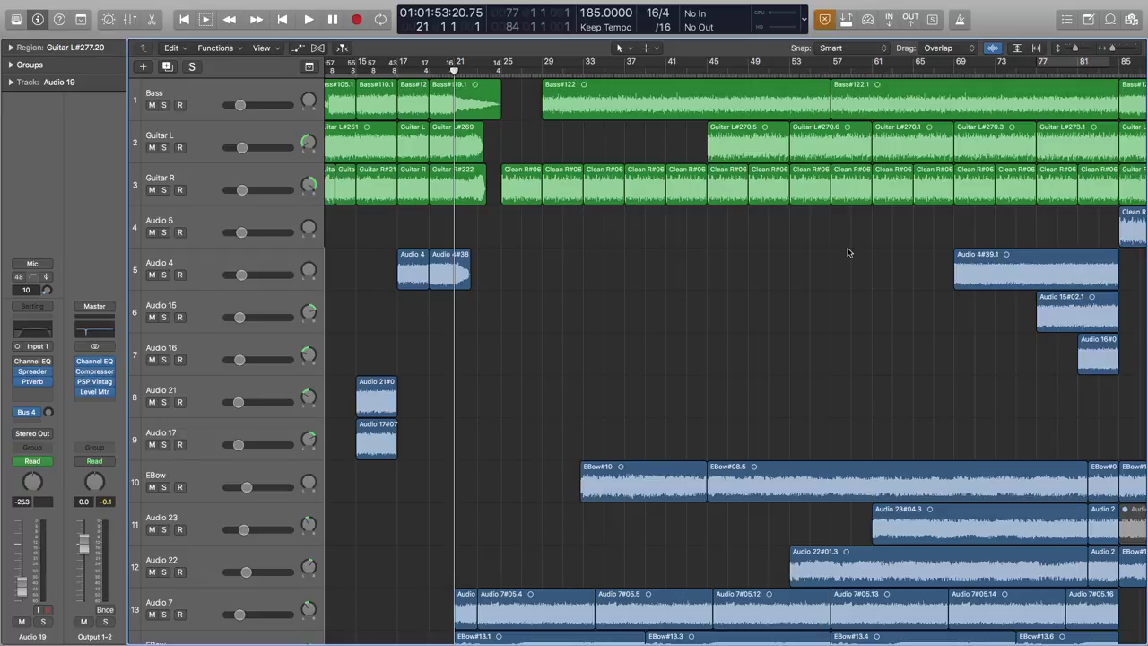
Look over the arrangement's tracks up to bar 89, from the Bass track down to the Drums track.
scroll(848, 252, right, 2)
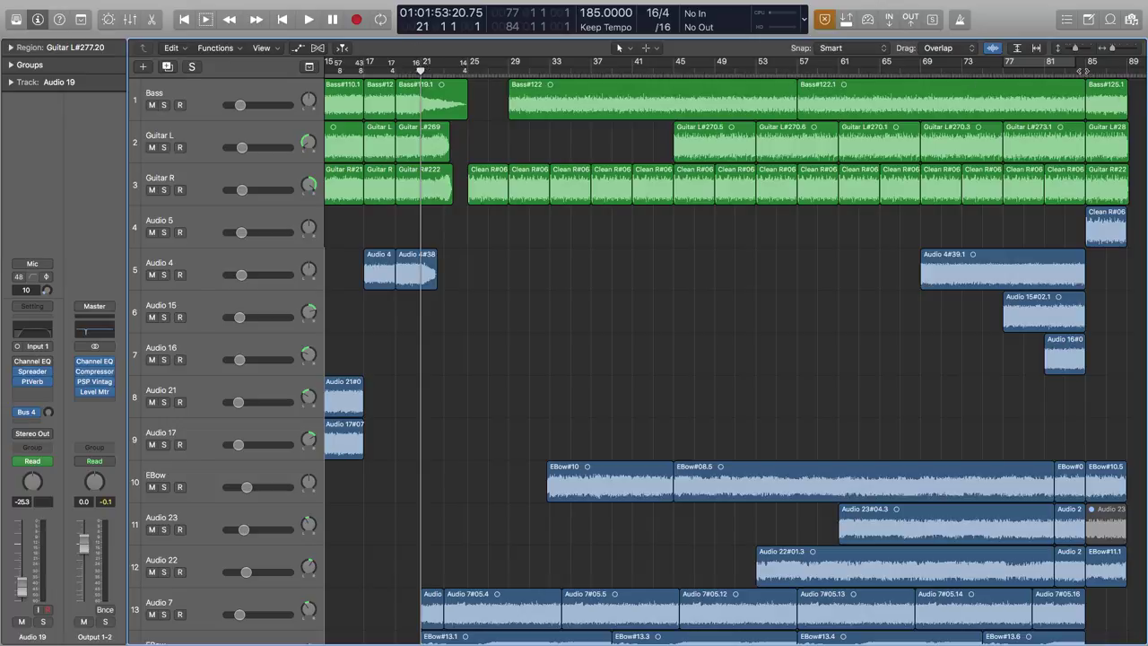
click(1127, 70)
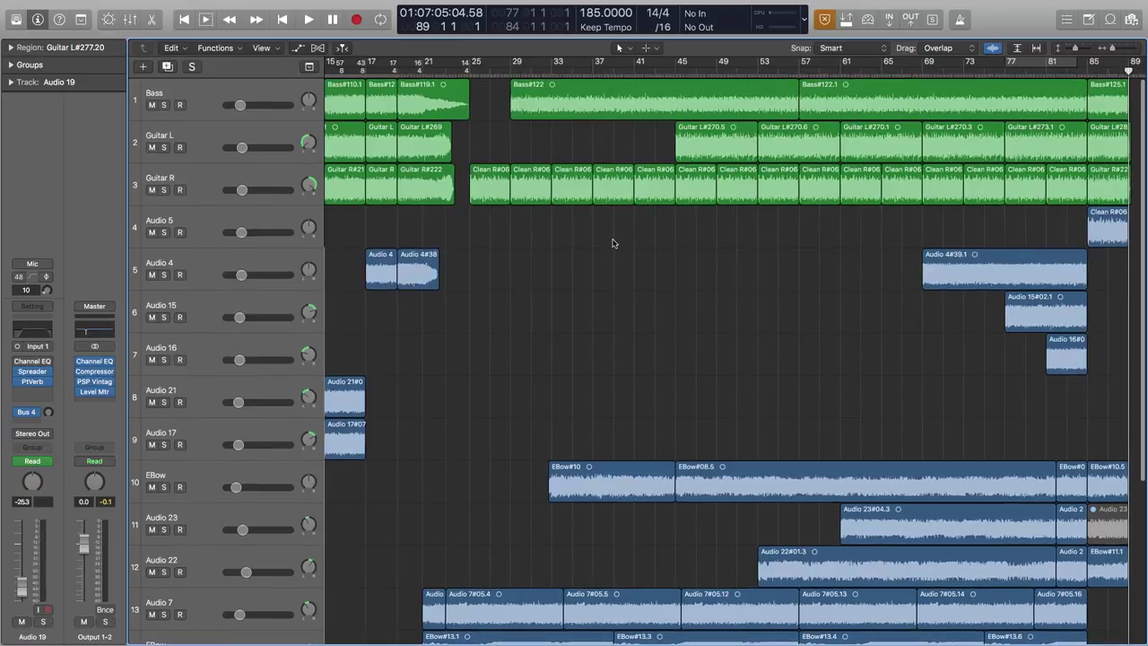
scroll(592, 248, down, 5)
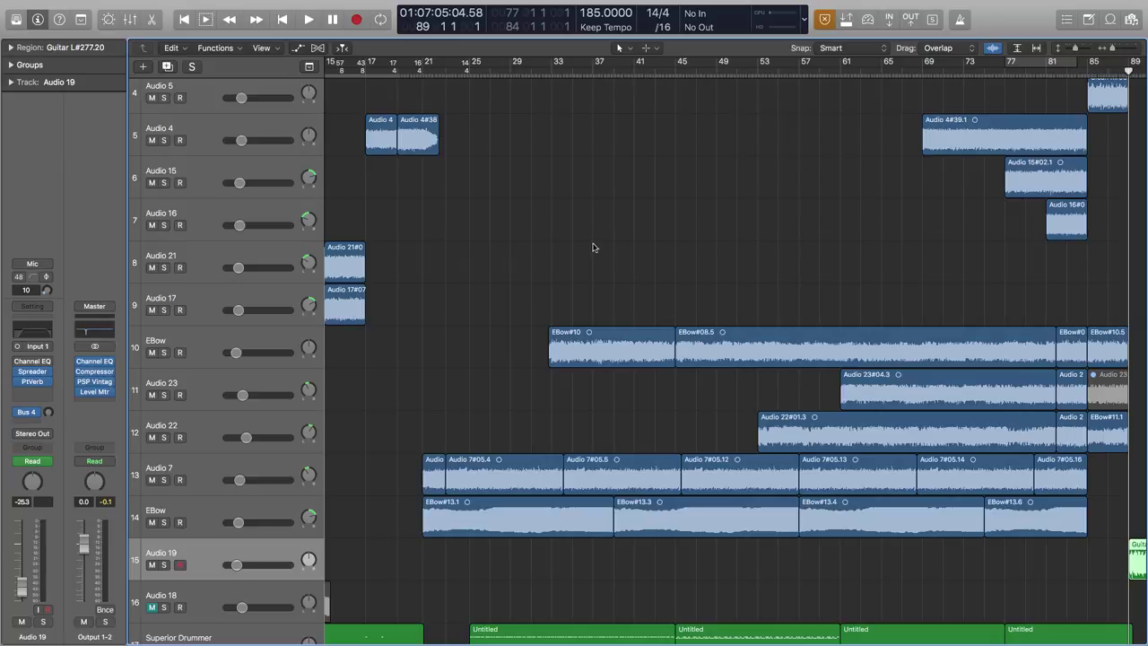
scroll(593, 247, down, 3)
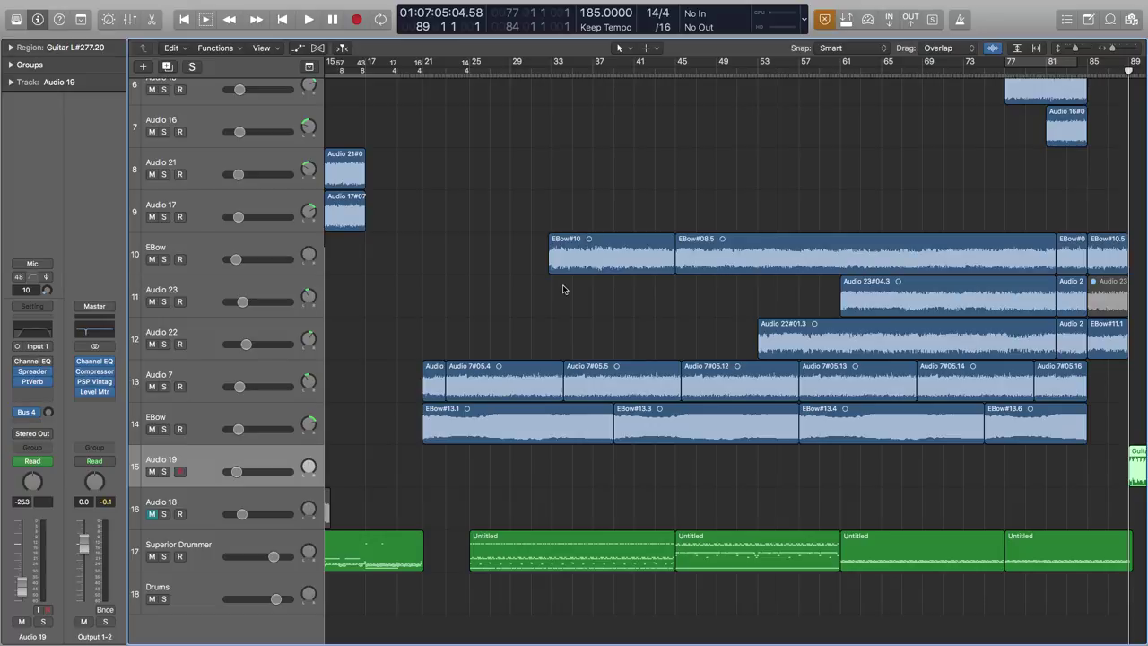
scroll(538, 296, up, 5)
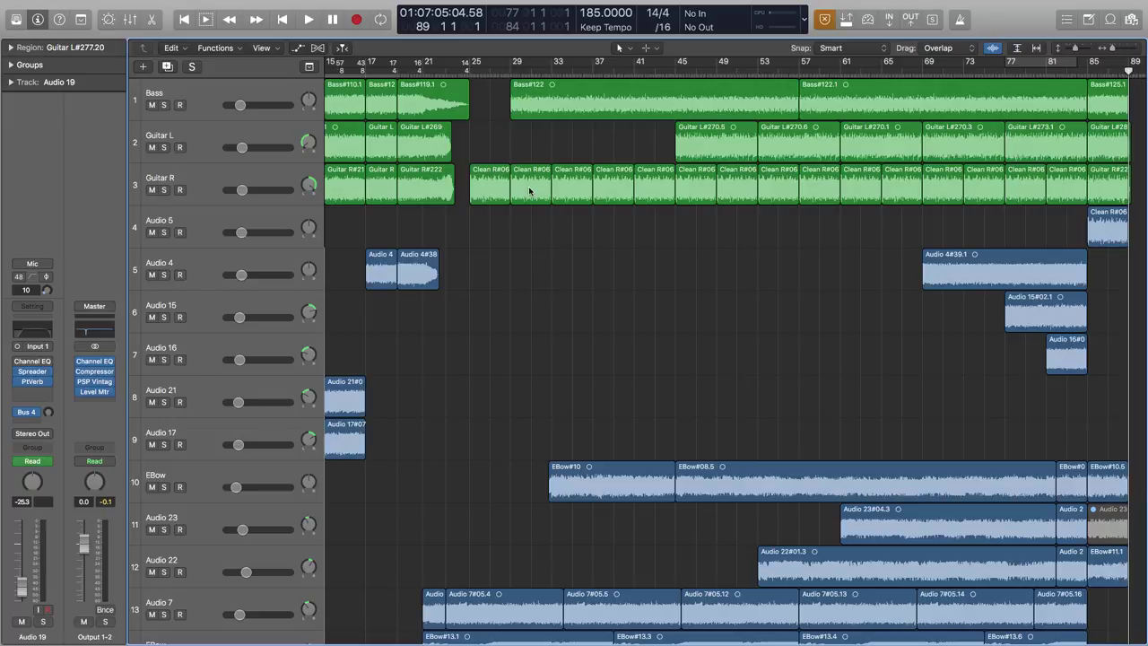
Play the full arrangement from bar 20 and stop it within bar 21.
click(467, 69)
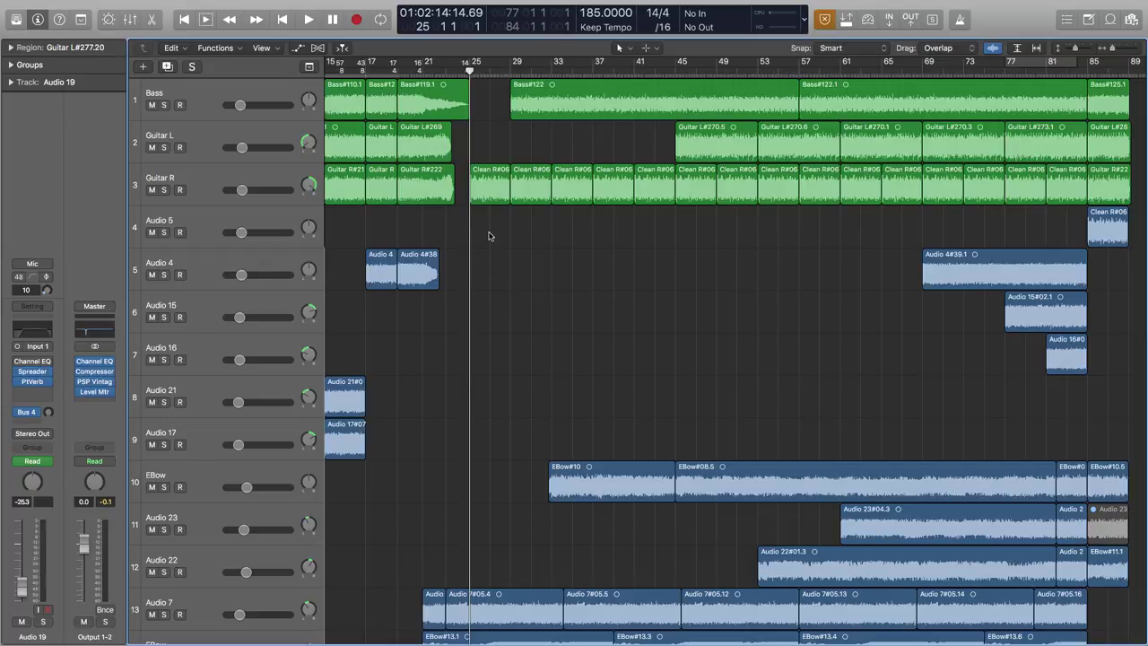
click(397, 70)
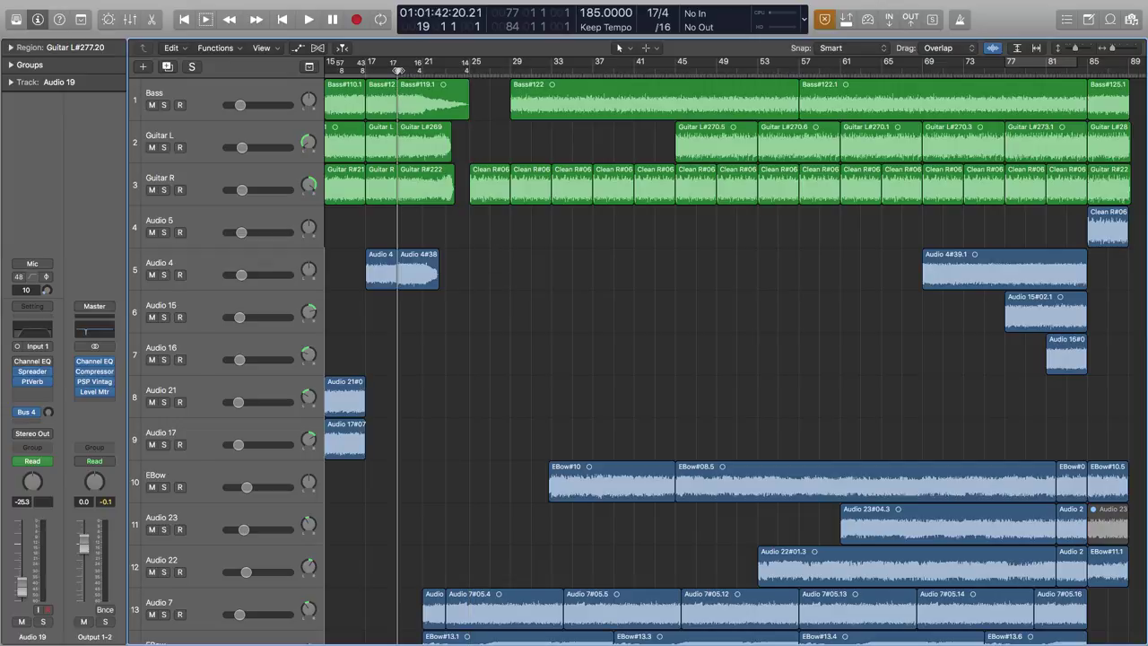
click(409, 70)
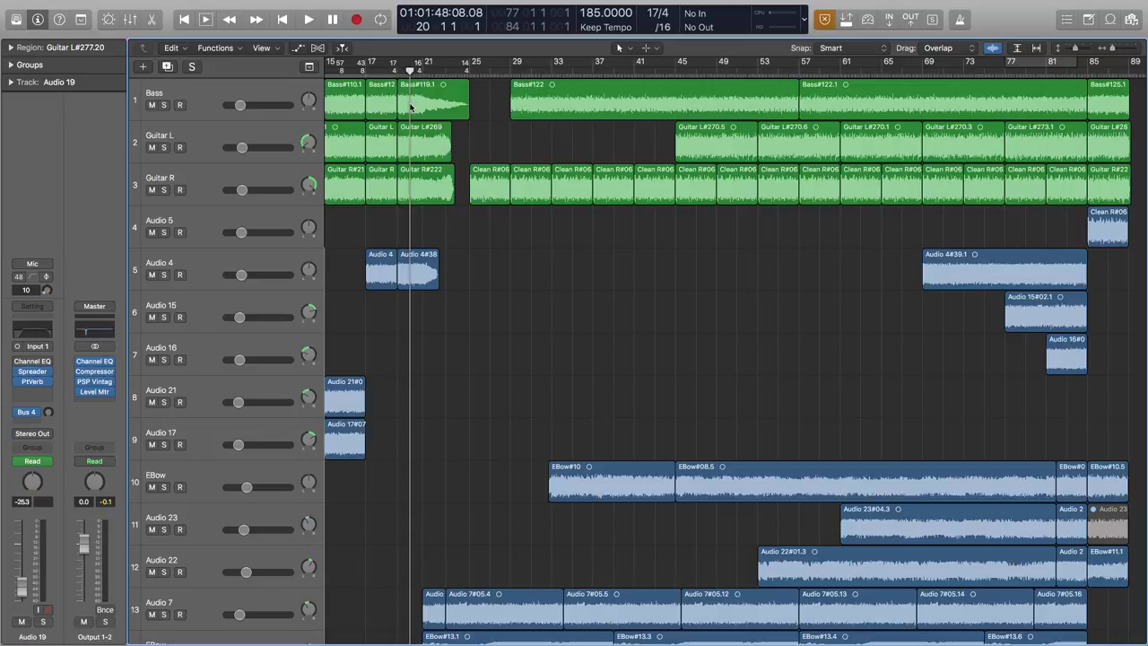
key(space)
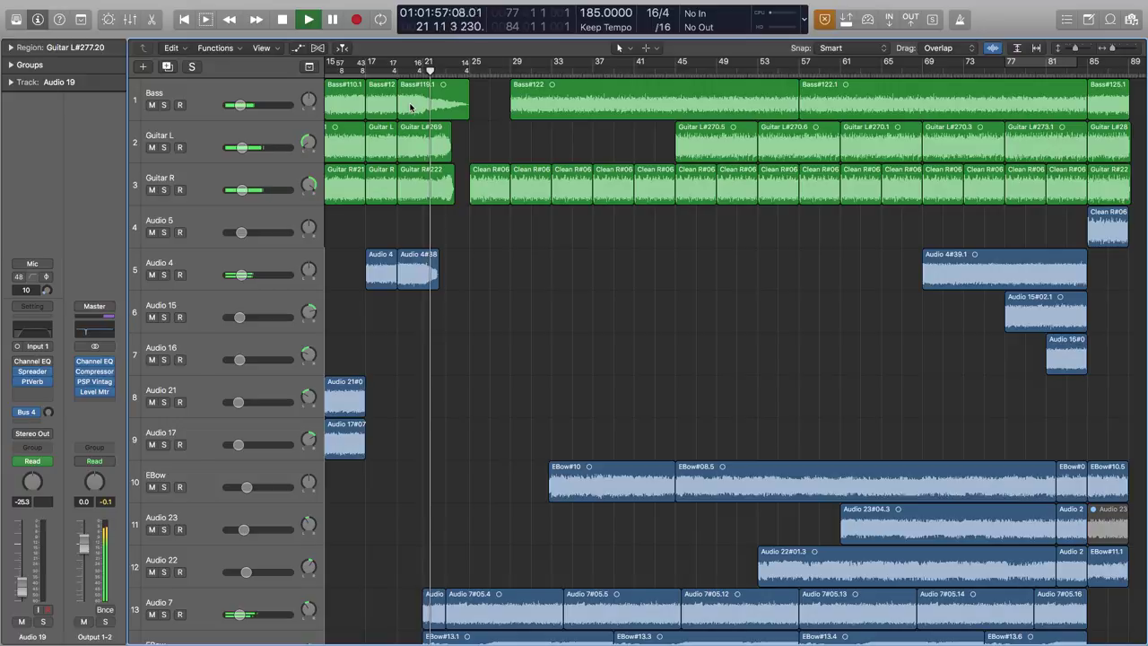
key(space)
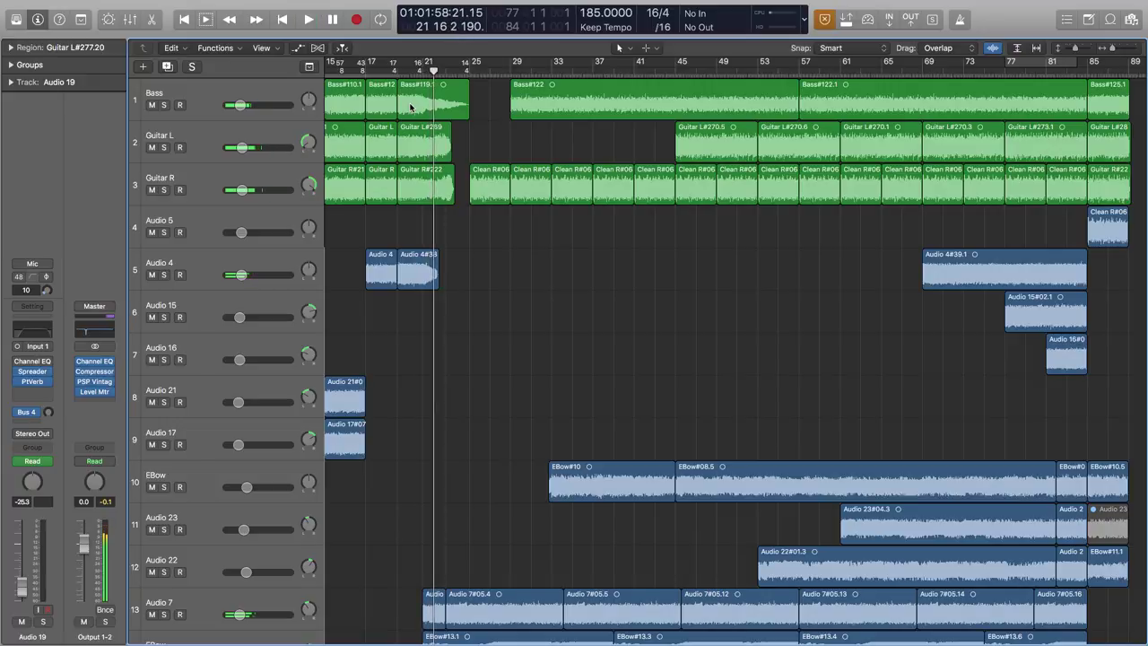
Solo the Audio 7 track and the EBow track below it, and place the playhead at bar 21.
scroll(492, 312, down, 3)
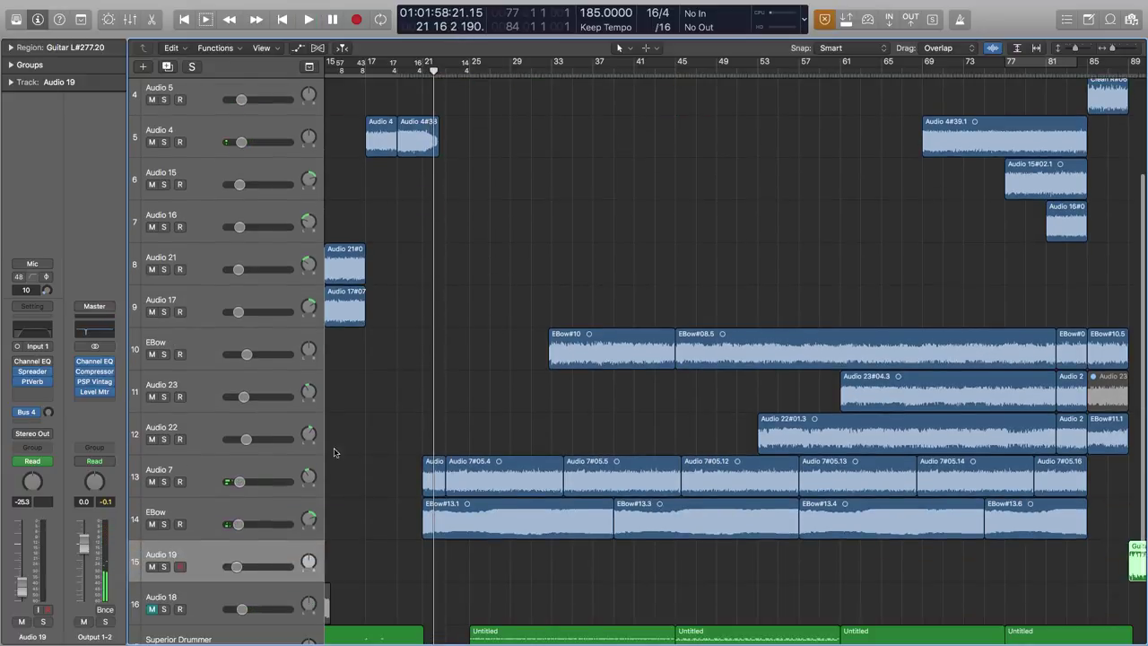
click(163, 481)
click(163, 524)
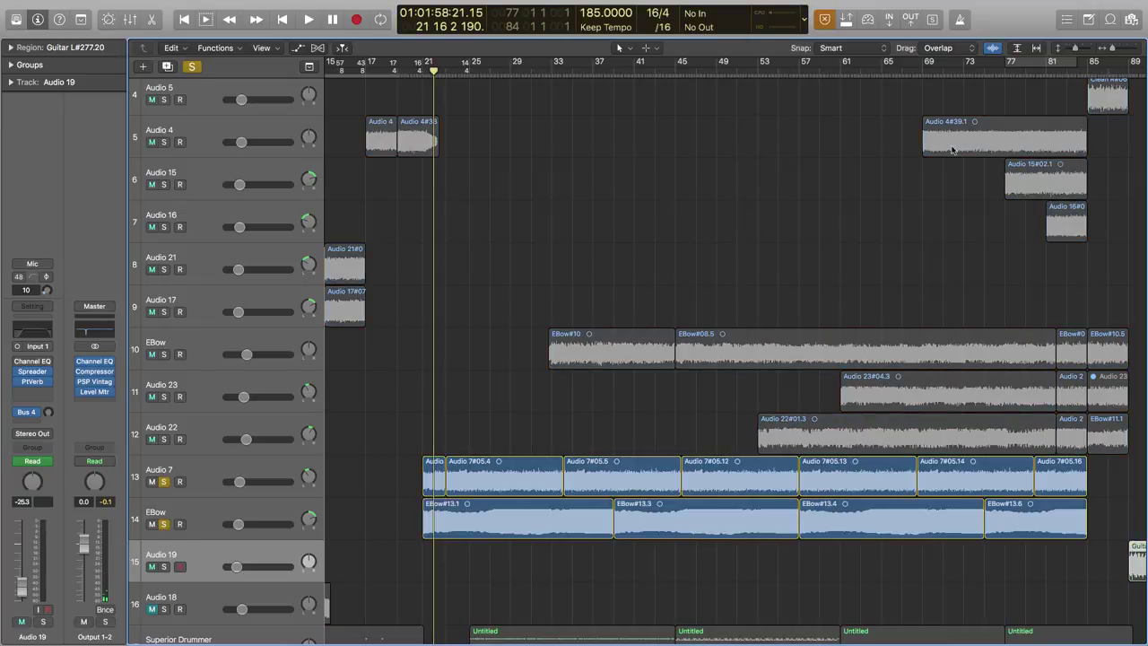
key(super+Right)
key(super+Right)
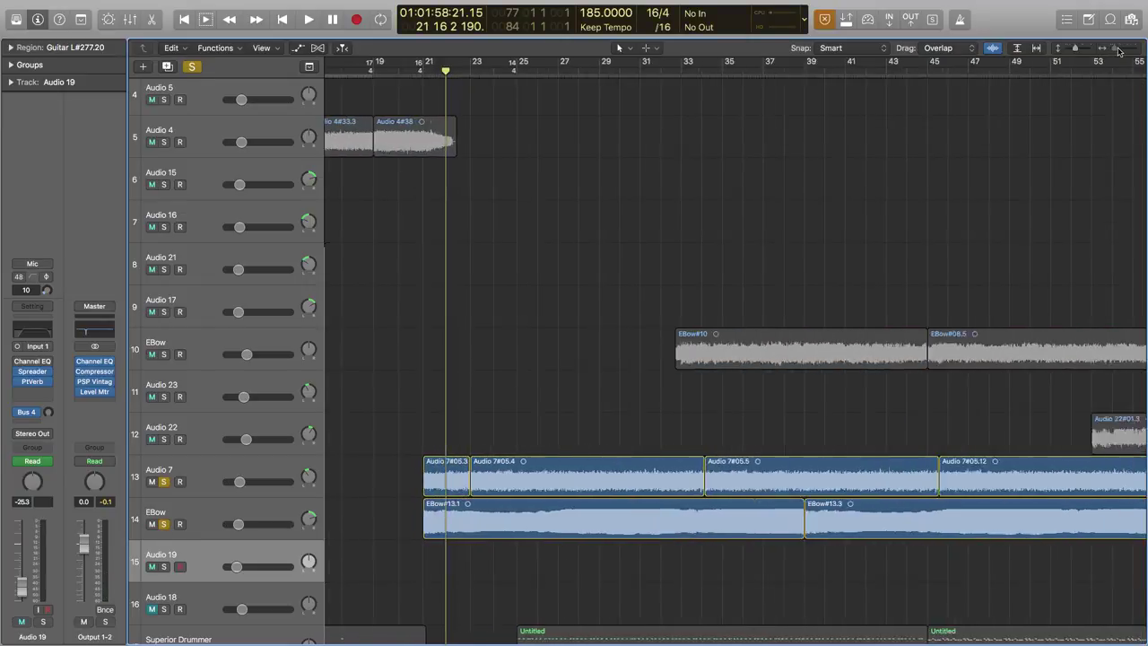
click(409, 70)
key(ctrl+shift+super+m)
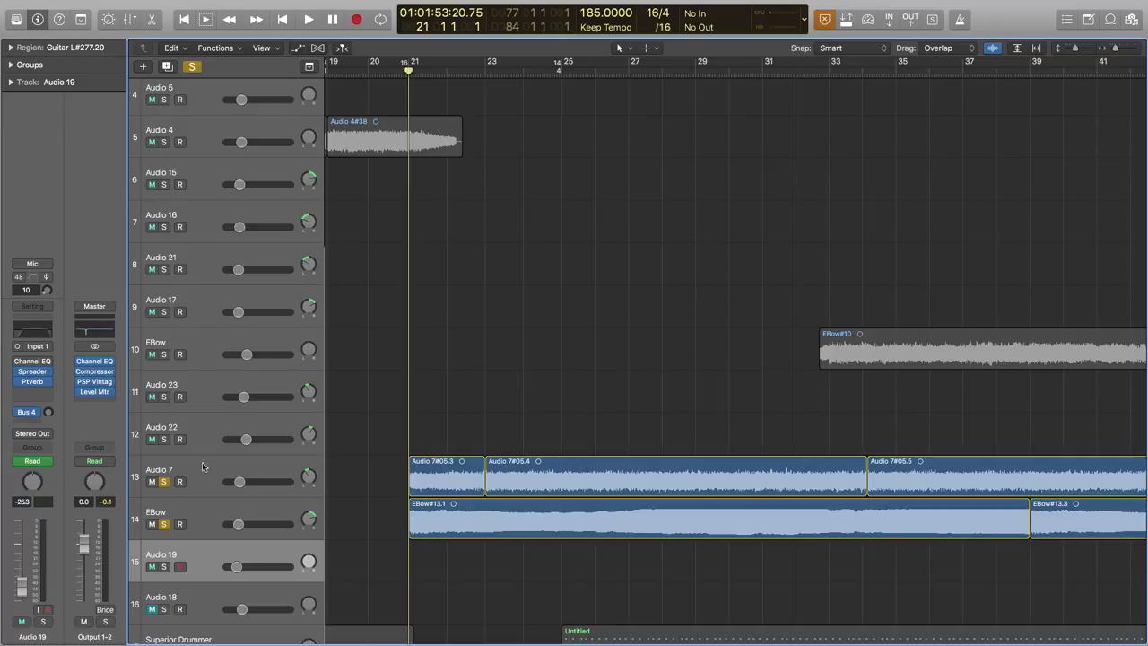
key(ctrl+shift+super+m)
Take Audio 7 out of solo and play EBow track 14 alone from bar 21.
click(163, 482)
key(ctrl+shift+super+m)
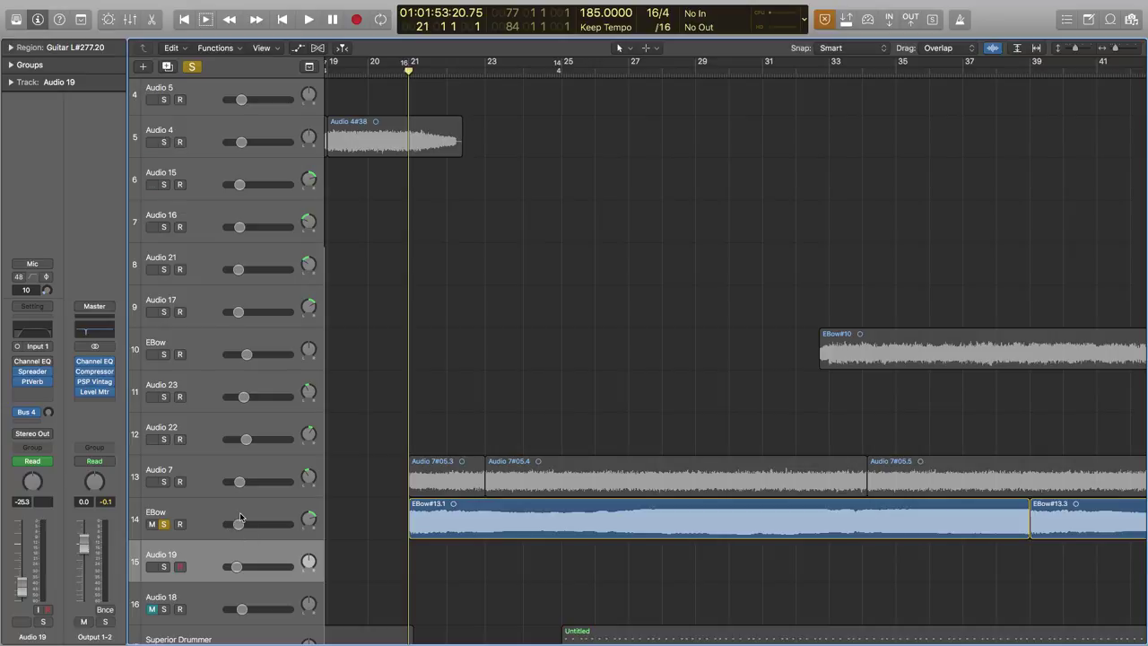
key(space)
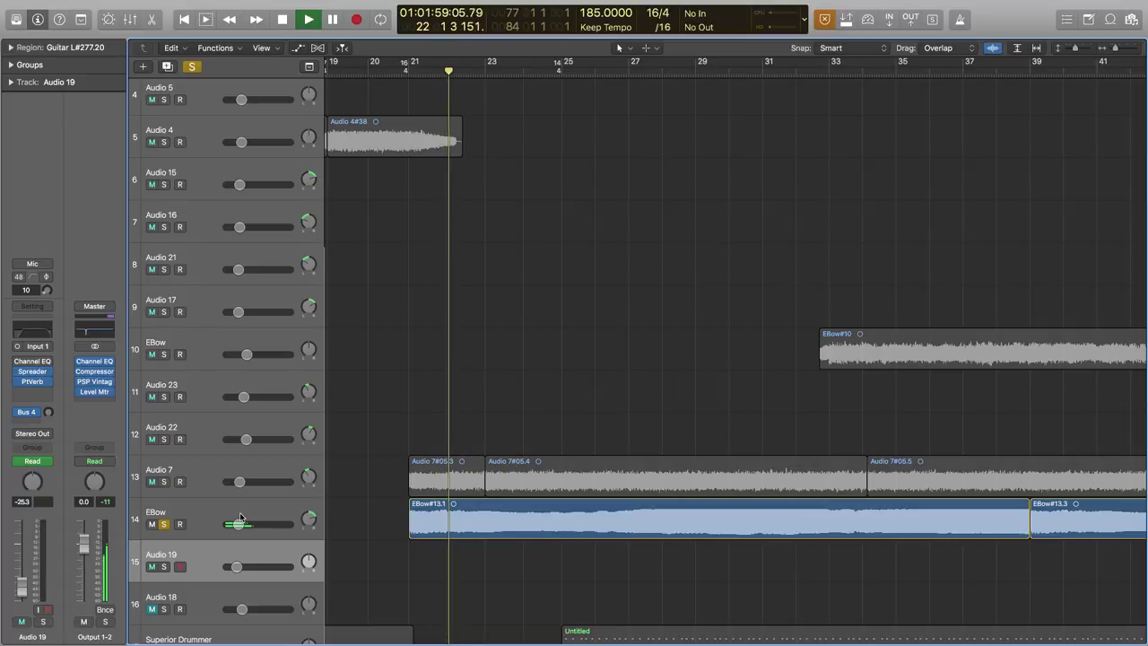
key(space)
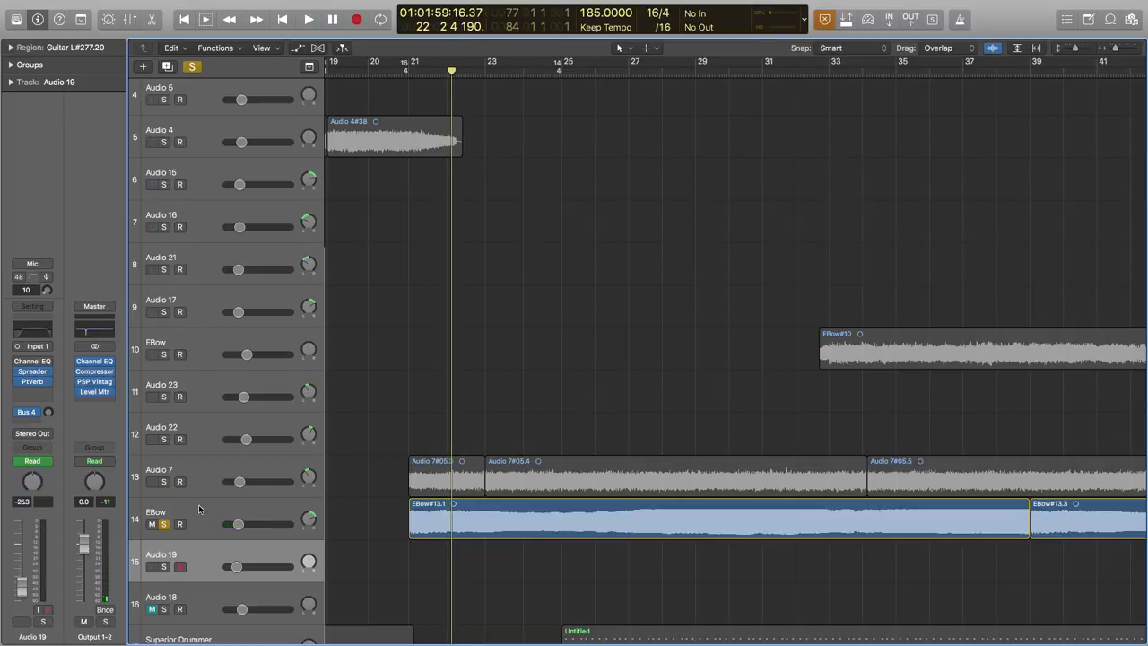
Switch the solo from EBow track 14 to Audio 7, rewind, and play Audio 7 alone until bar 23.
click(164, 524)
click(163, 482)
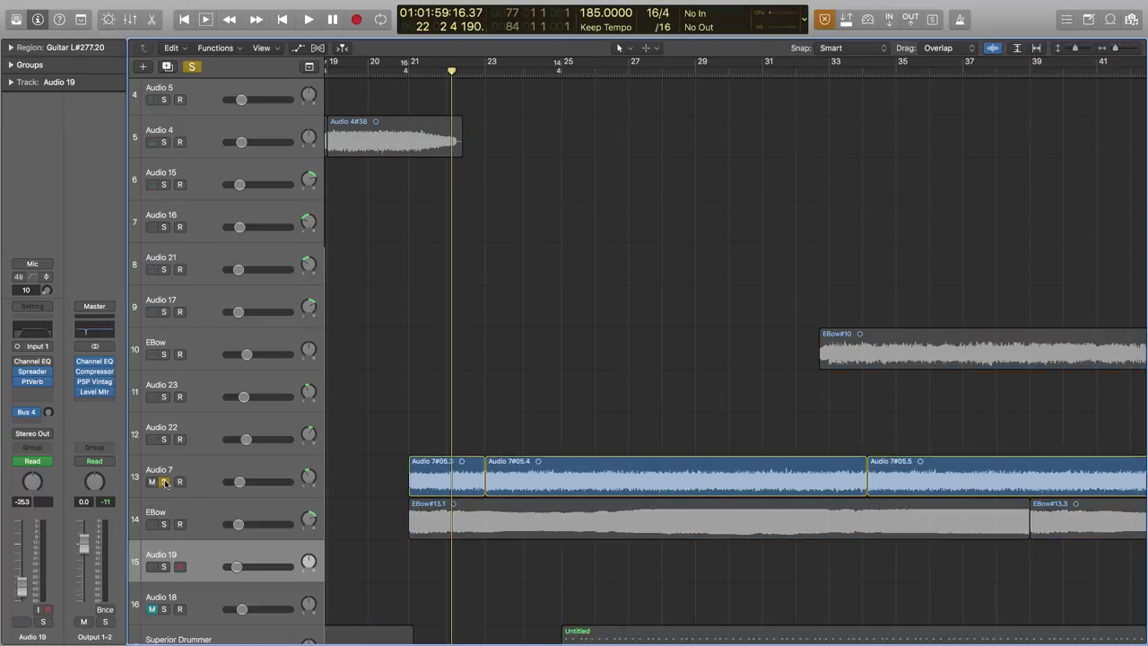
key(comma)
key(comma)
key(space)
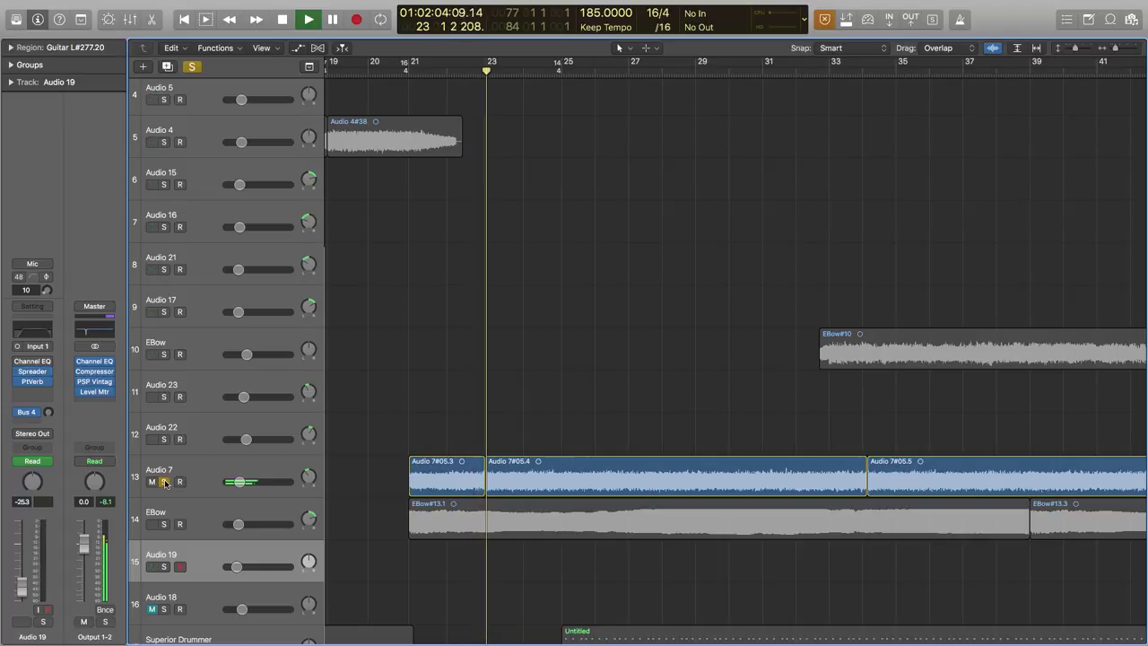
key(space)
click(164, 482)
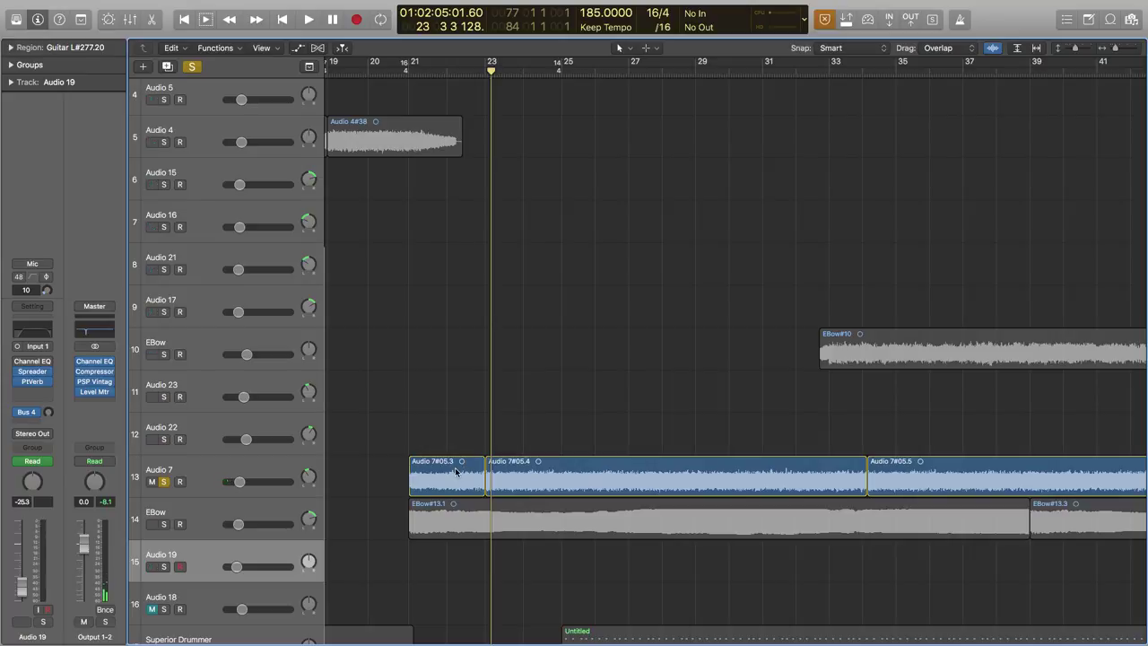
Play Audio 7 and EBow track 14 soloed together from bar 21, and clear all solos.
click(408, 69)
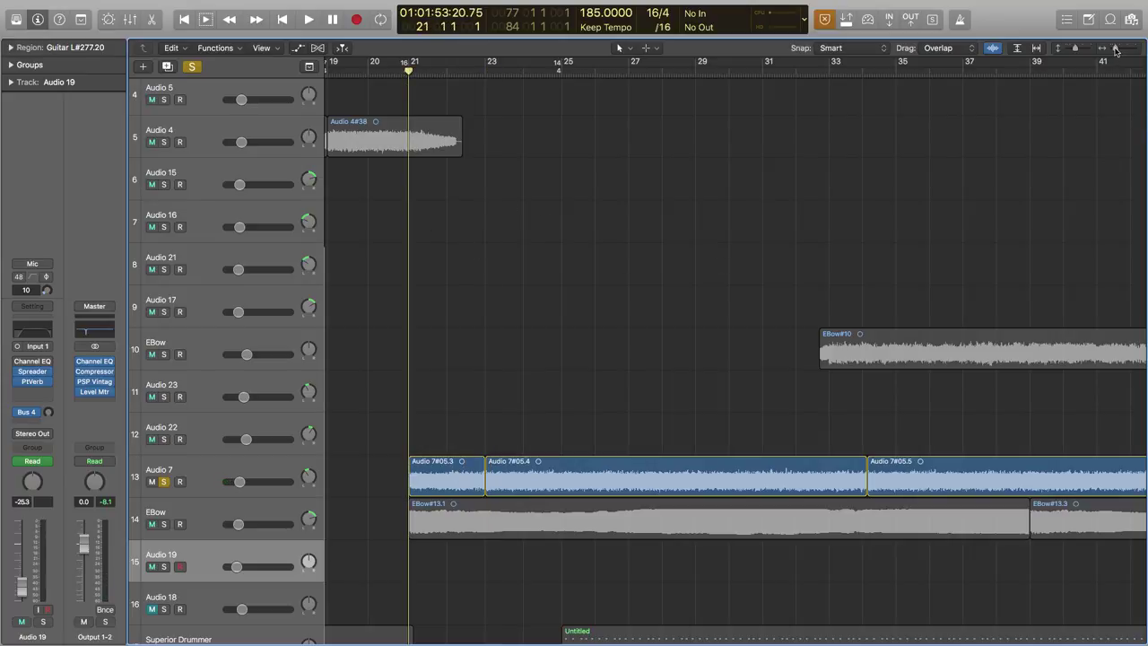
drag(1116, 51, 1112, 51)
scroll(434, 237, up, 3)
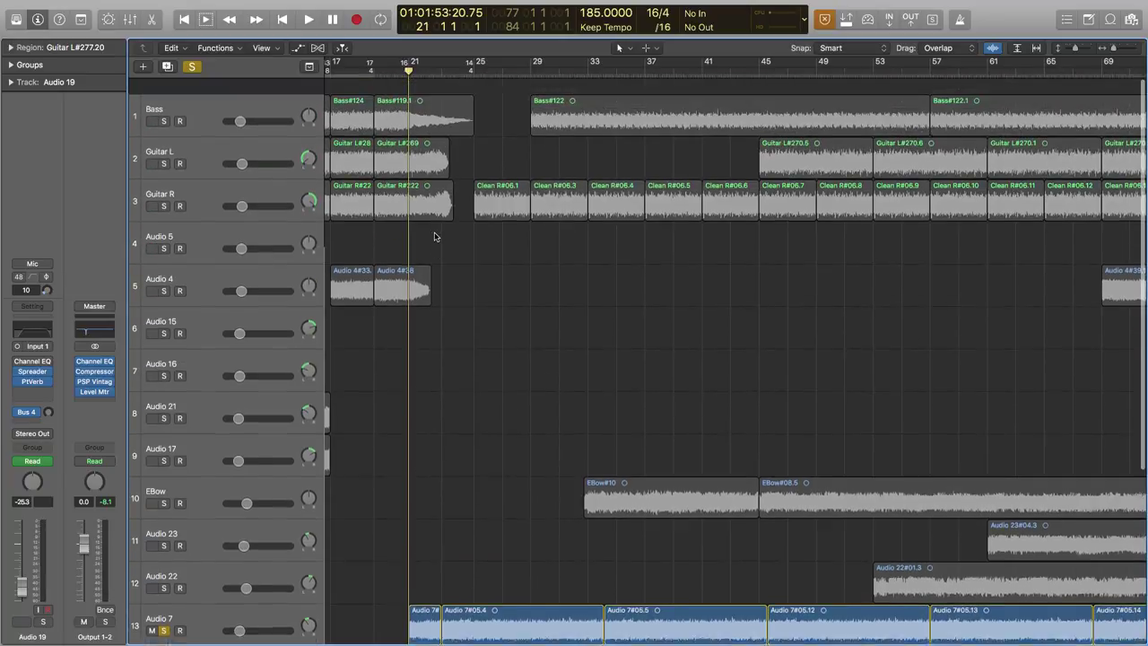
key(ctrl+m)
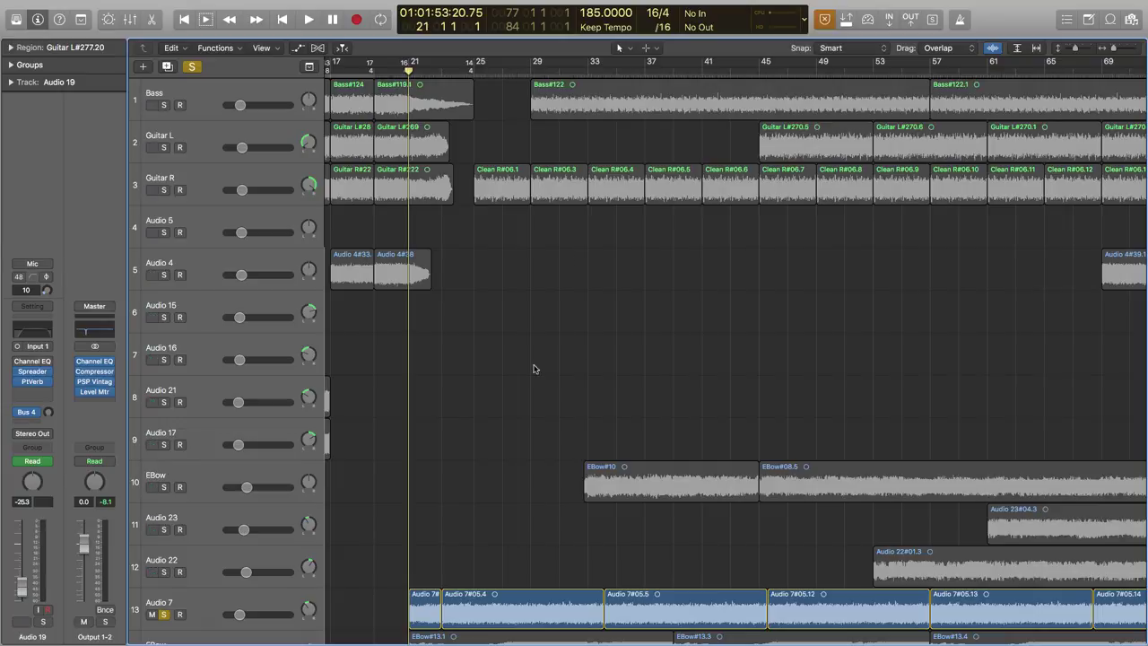
scroll(484, 375, down, 3)
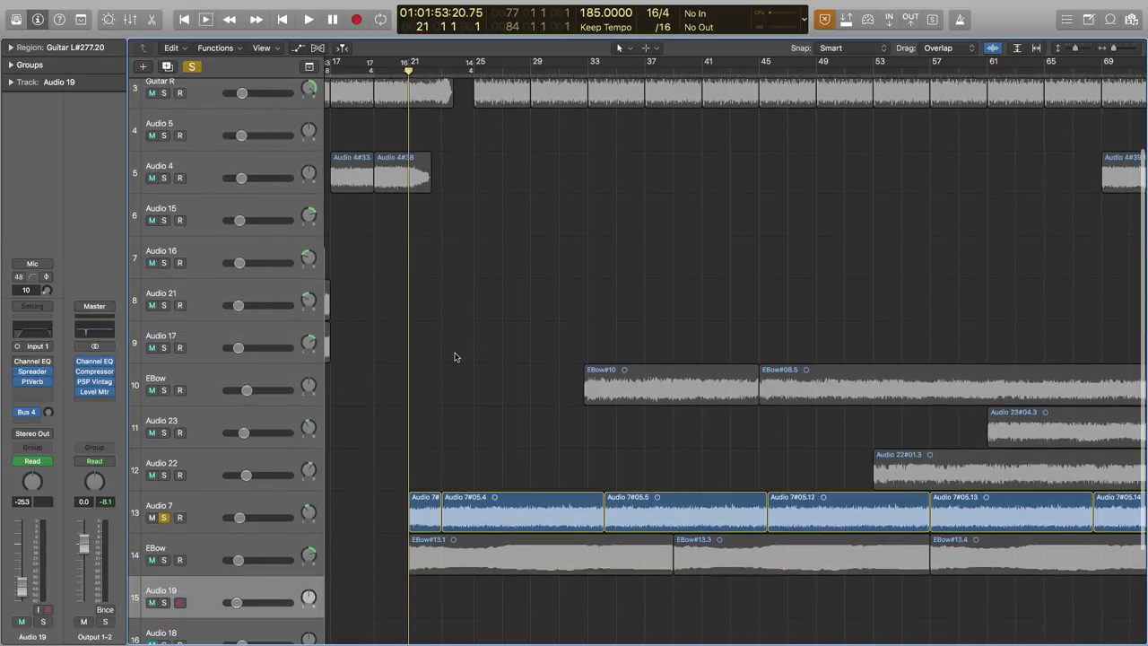
drag(1114, 50, 1118, 50)
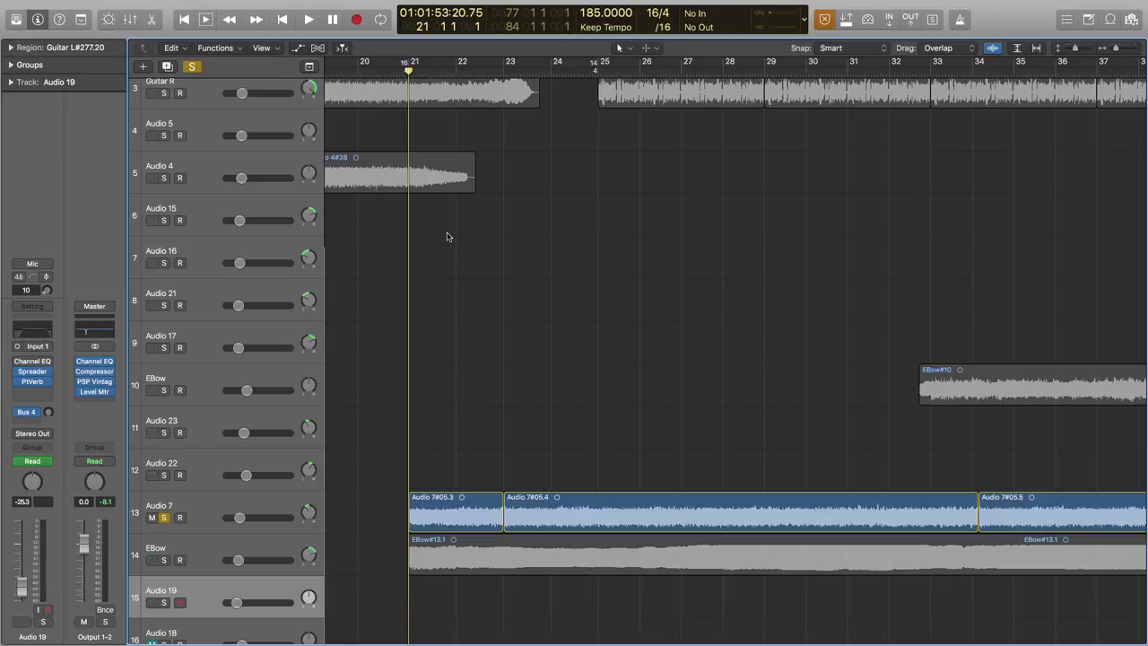
click(165, 560)
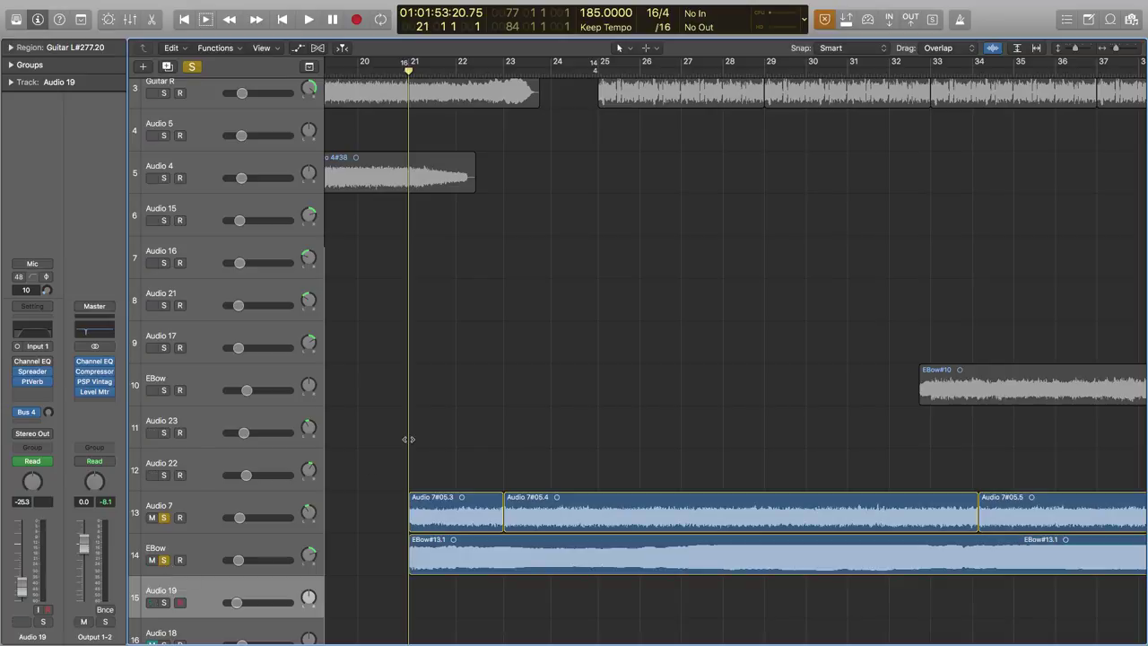
key(space)
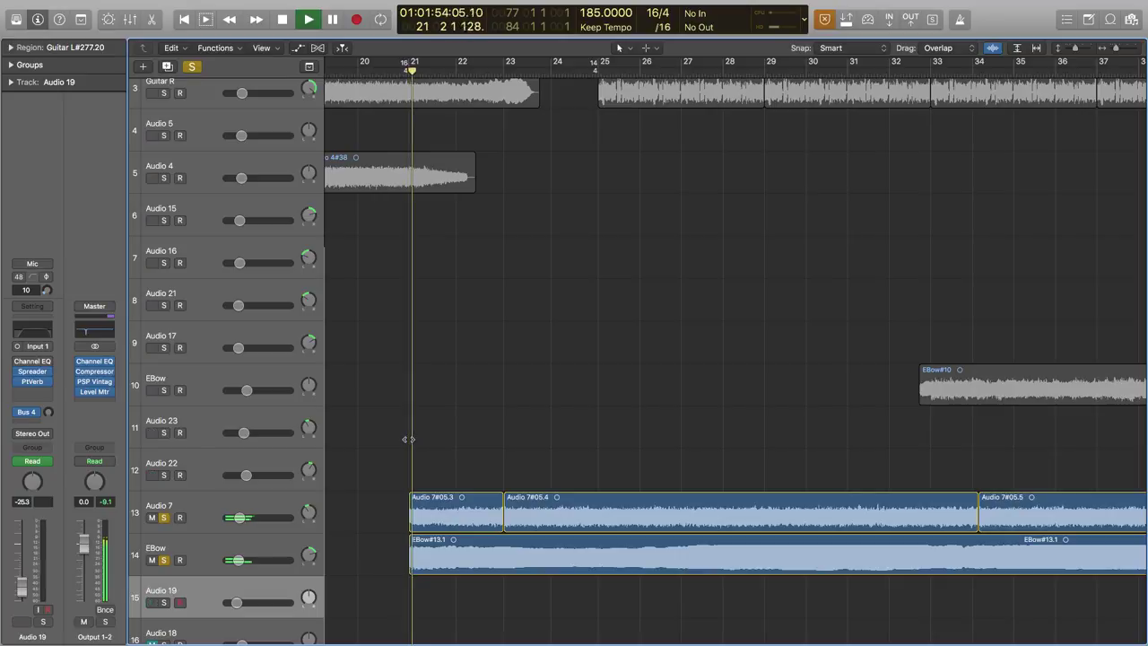
click(193, 69)
key(space)
Solo the Guitar R track and play its clean guitar part from bar 25 until bar 27.
scroll(505, 180, right, 5)
scroll(505, 179, left, 2)
scroll(504, 179, up, 3)
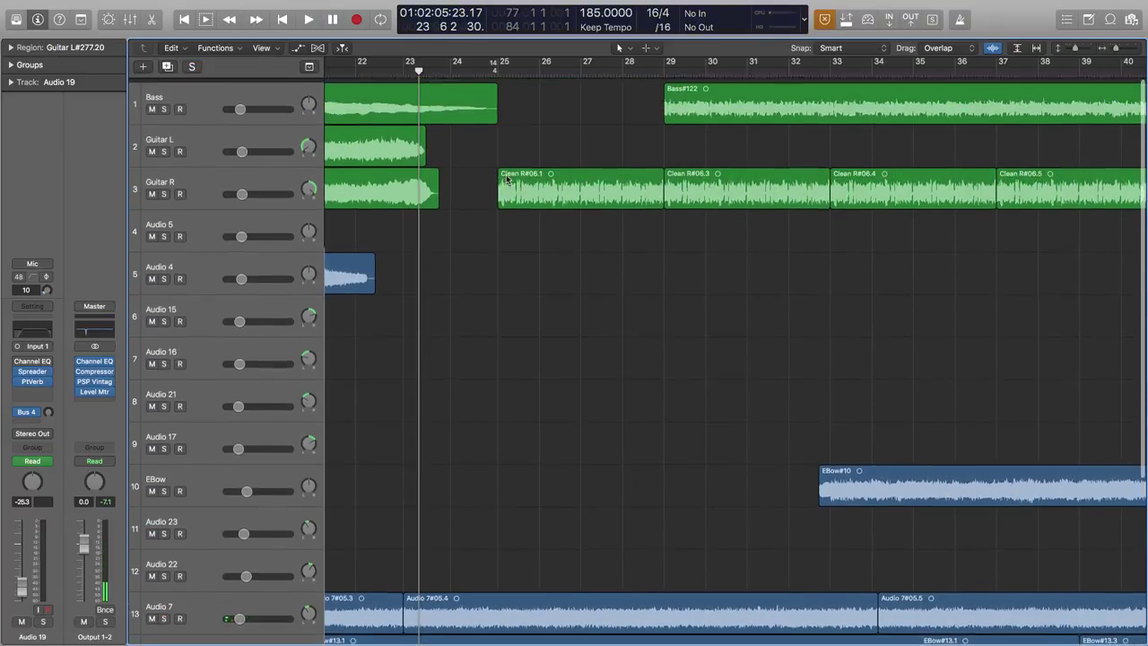
click(164, 191)
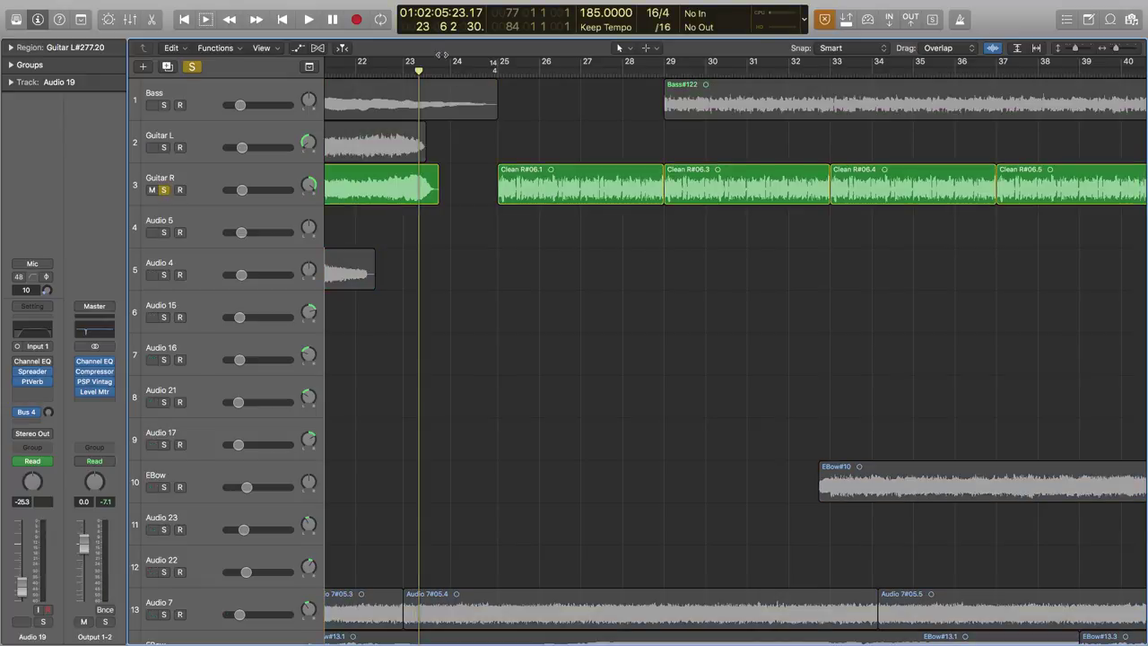
click(496, 70)
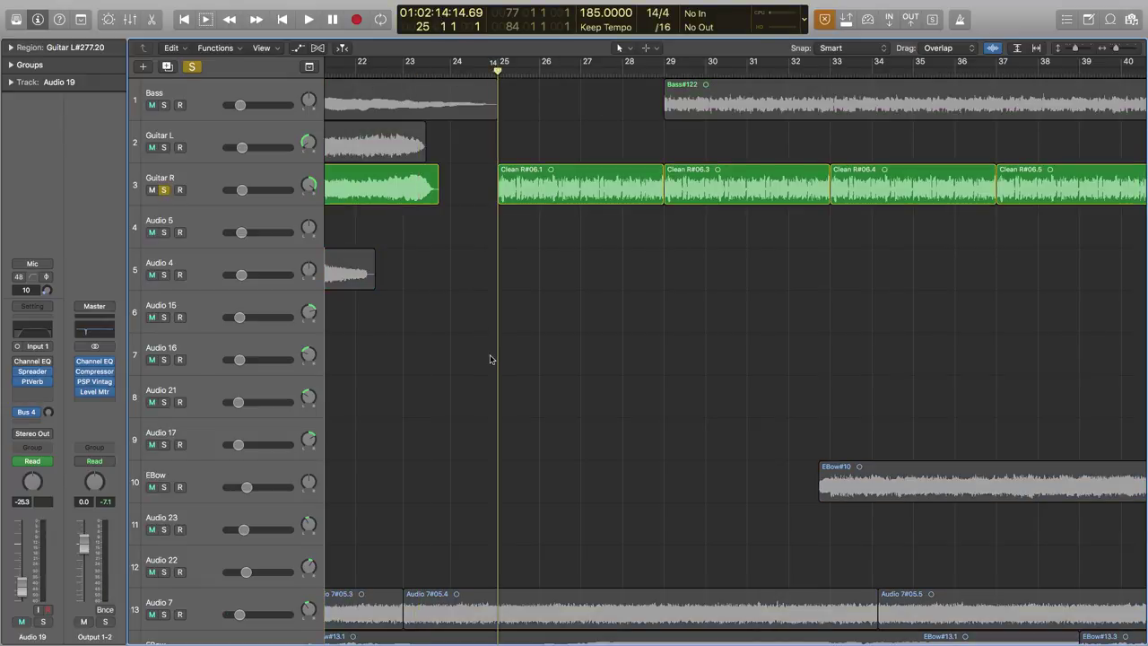
scroll(492, 358, down, 2)
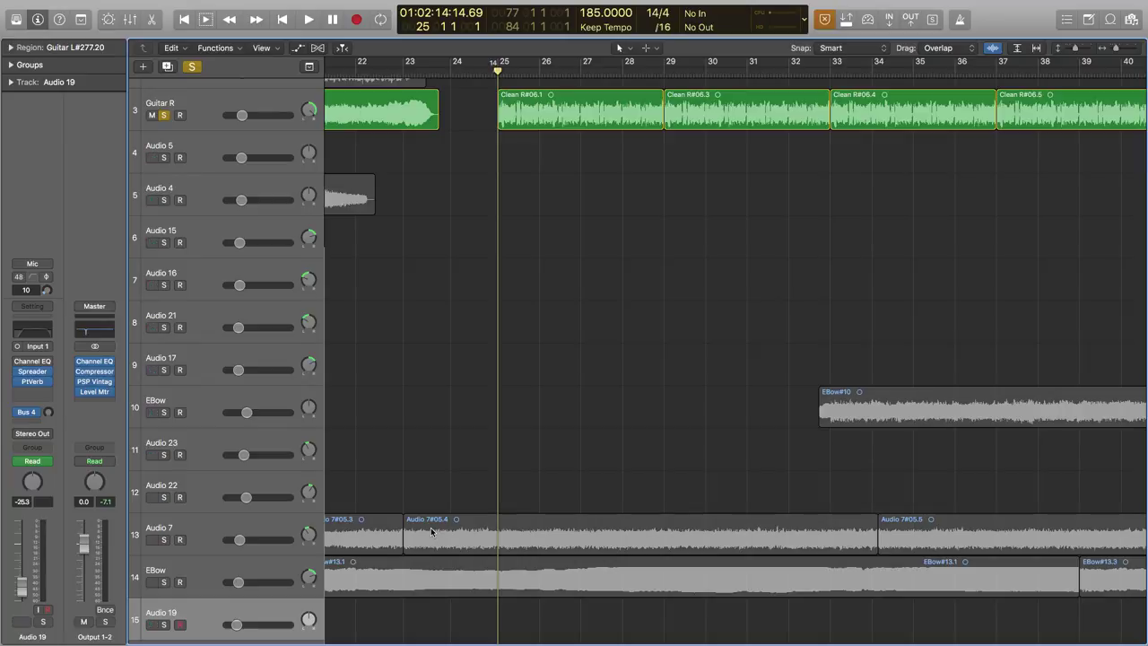
scroll(455, 230, up, 2)
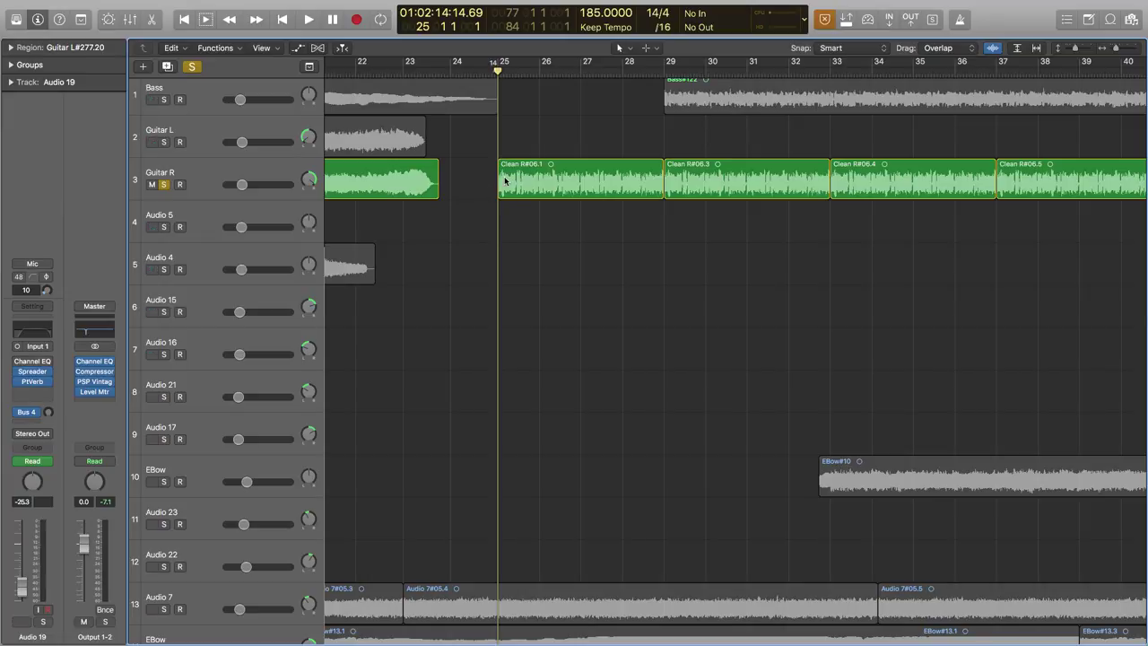
key(space)
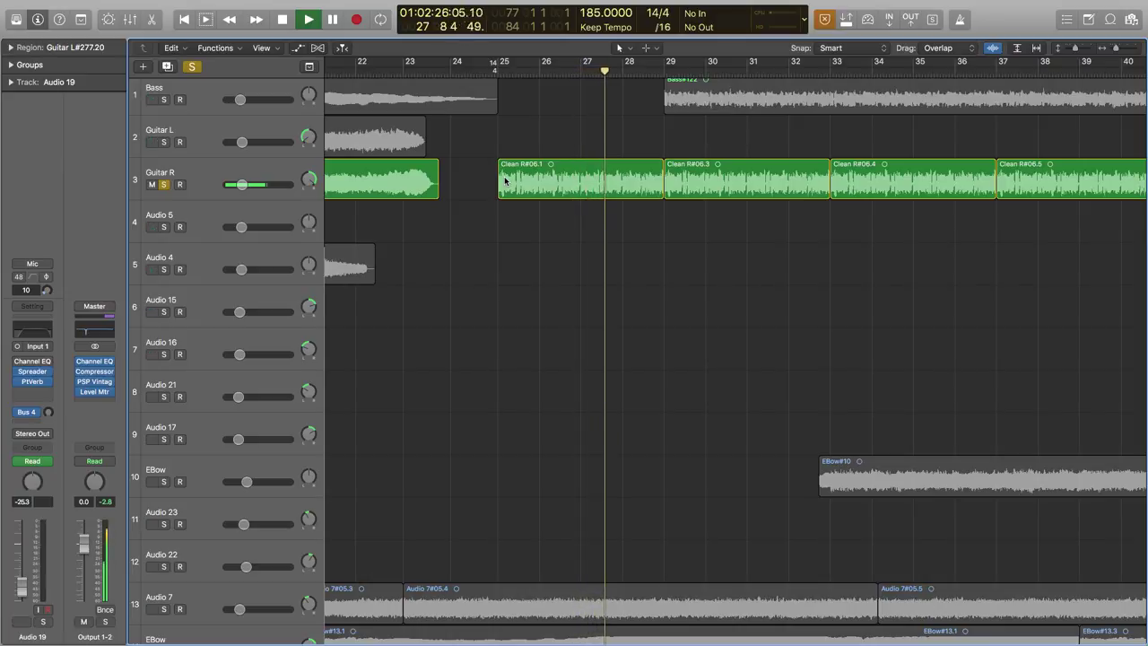
key(space)
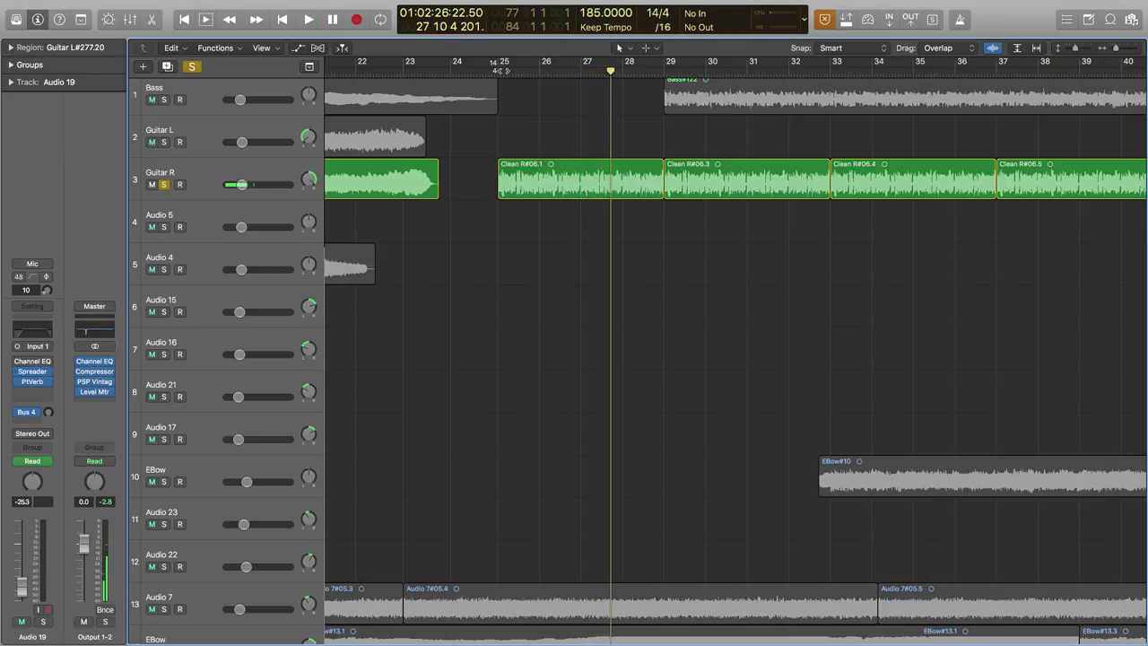
Switch the solo from Guitar R to the Drums track and play the drums alone from bar 25 until bar 27.
click(496, 71)
scroll(485, 349, down, 5)
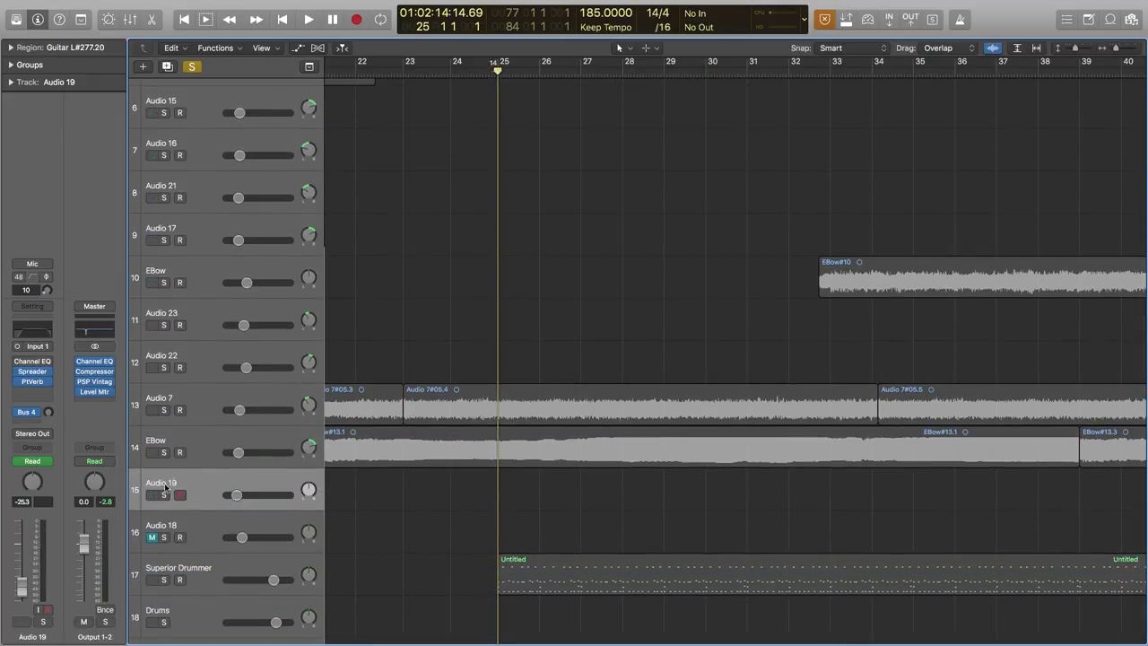
scroll(182, 608, down, 1)
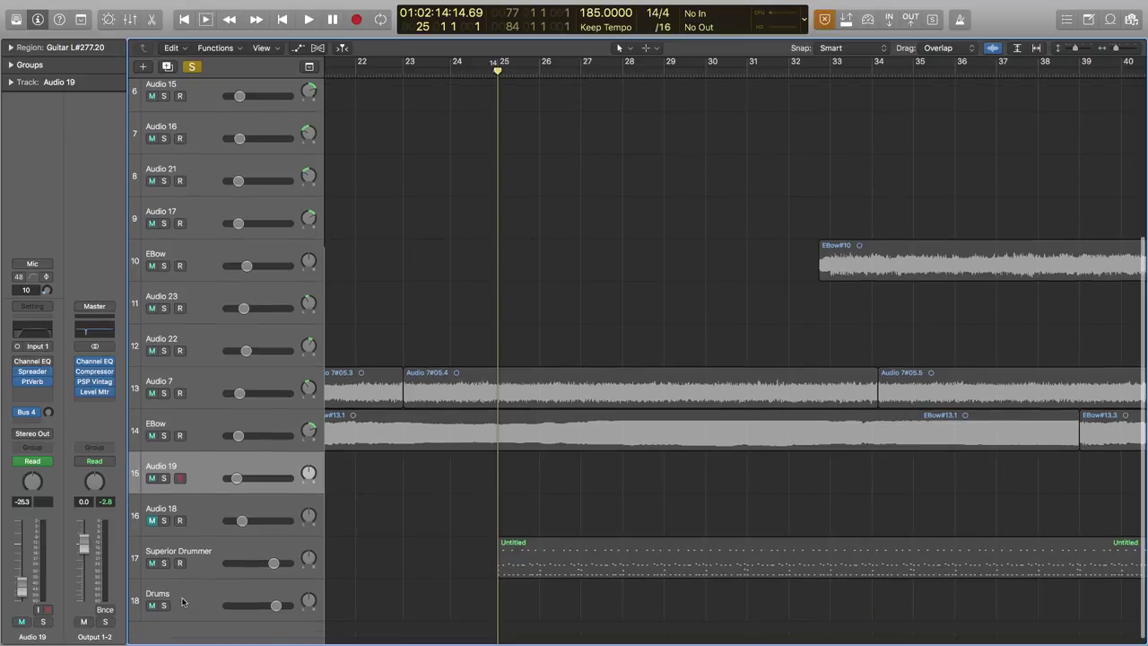
click(165, 605)
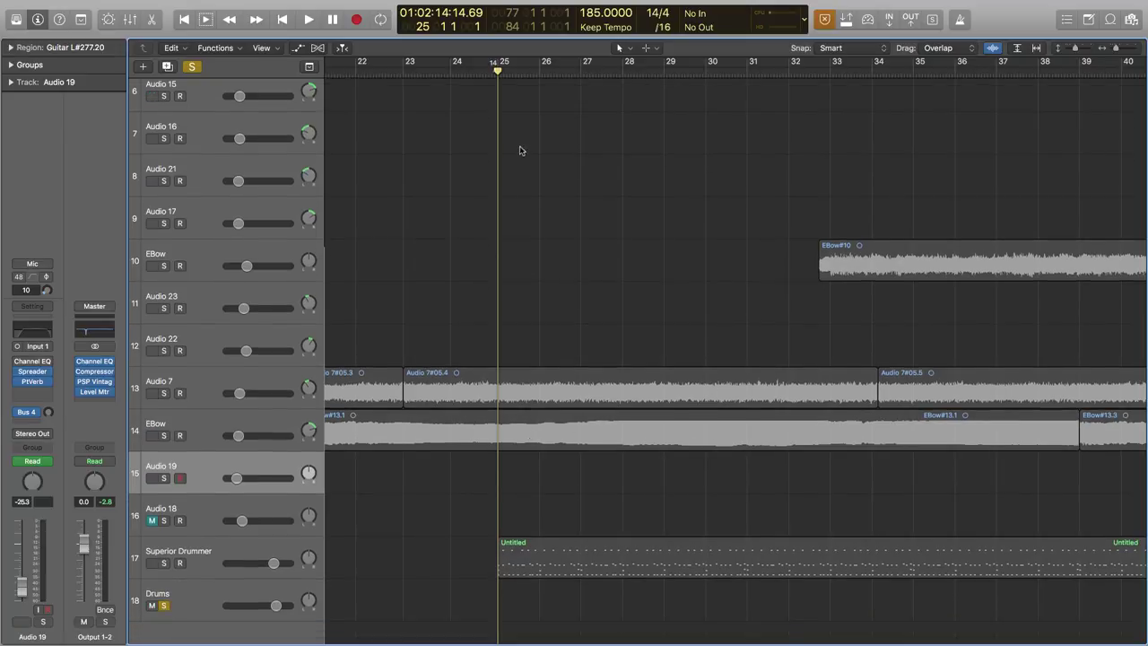
scroll(519, 153, up, 4)
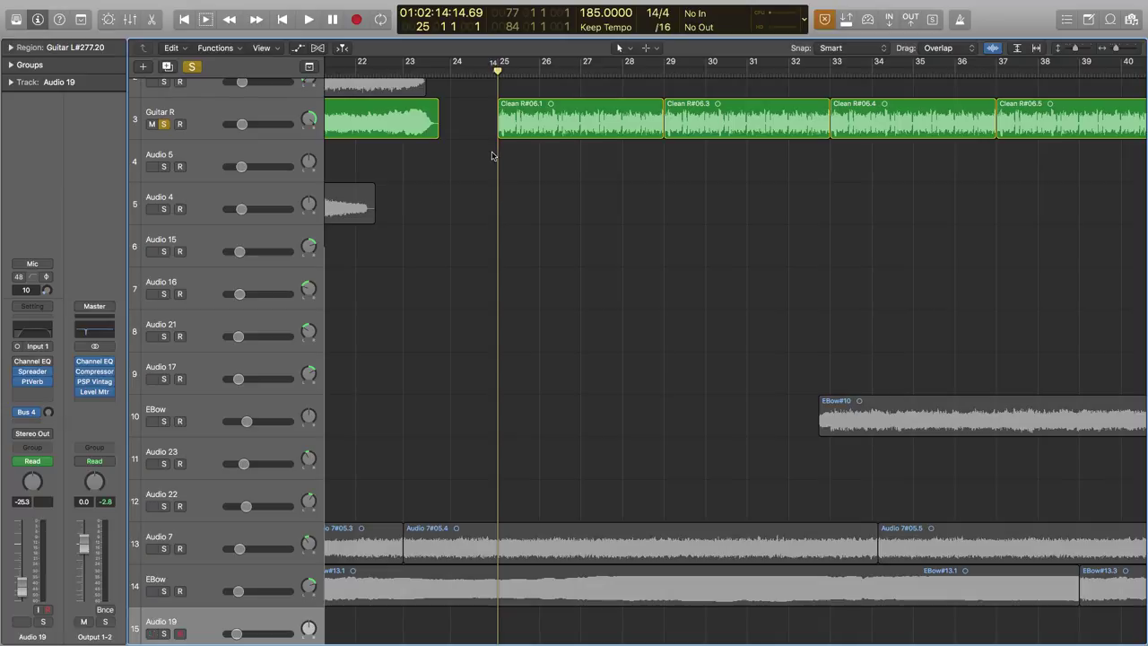
scroll(512, 188, down, 4)
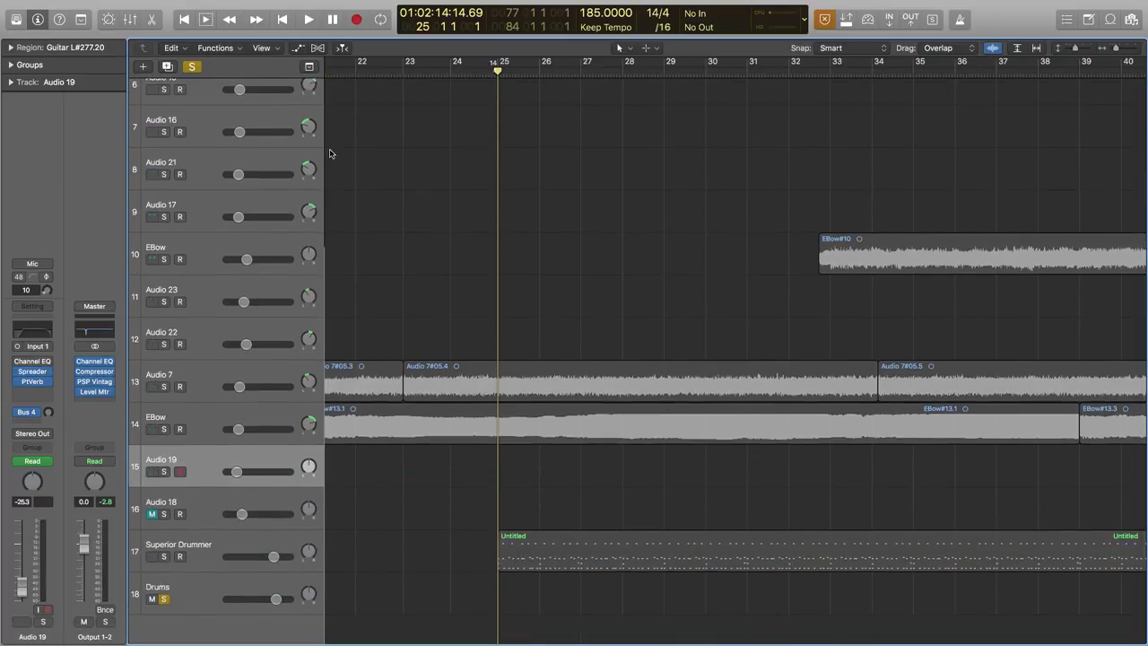
scroll(441, 201, up, 5)
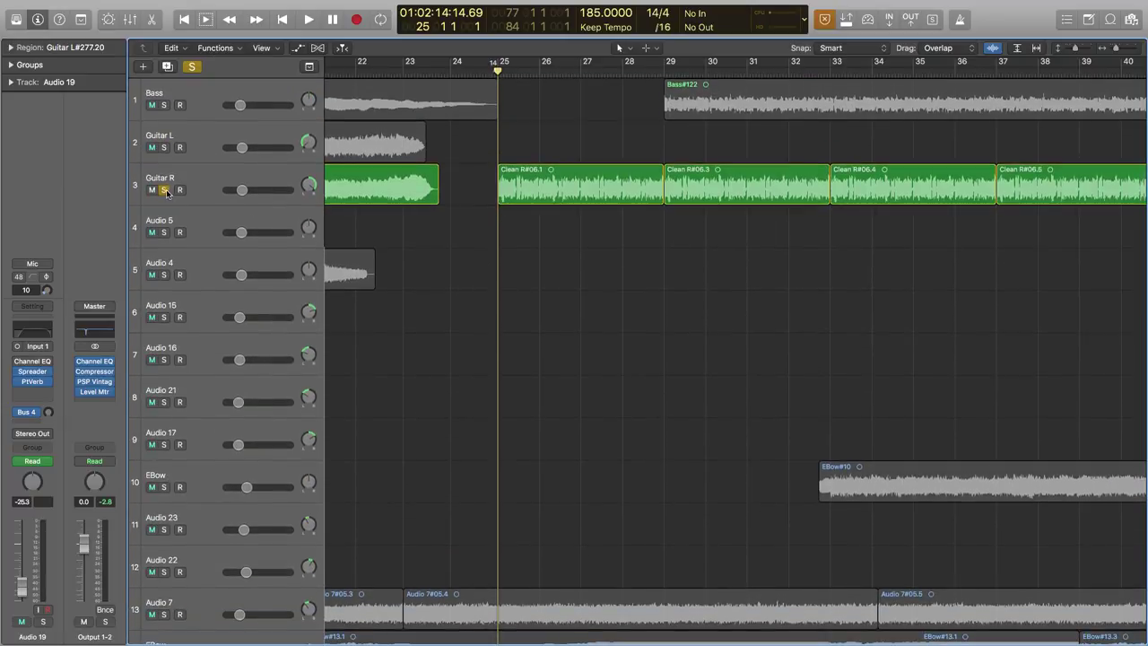
click(166, 190)
scroll(487, 261, down, 5)
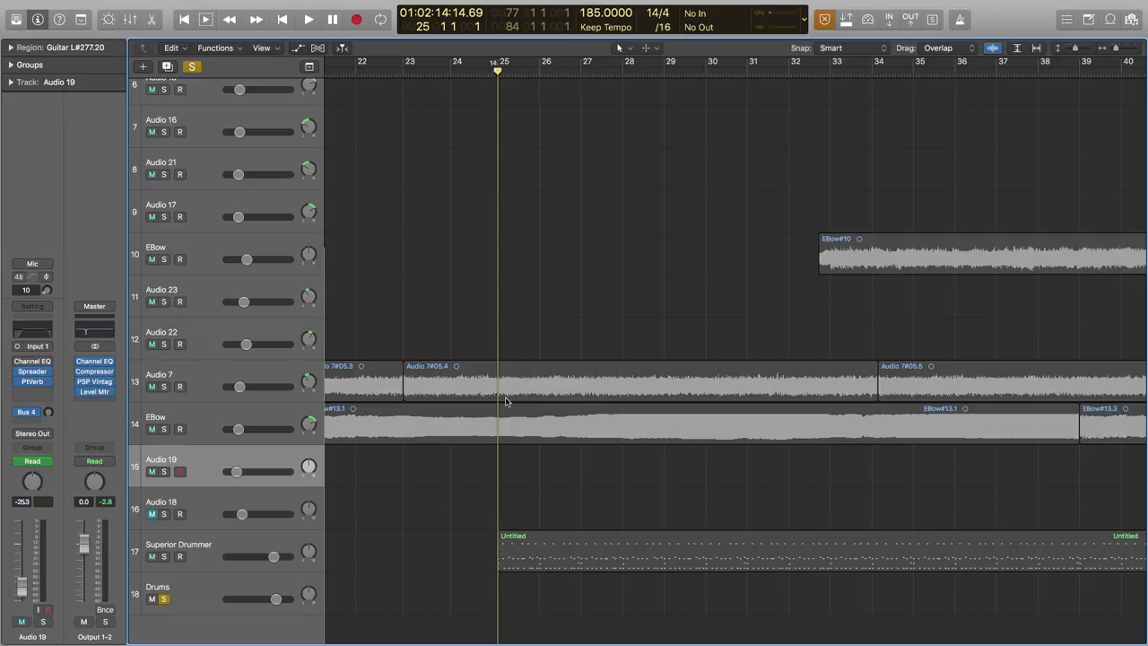
key(space)
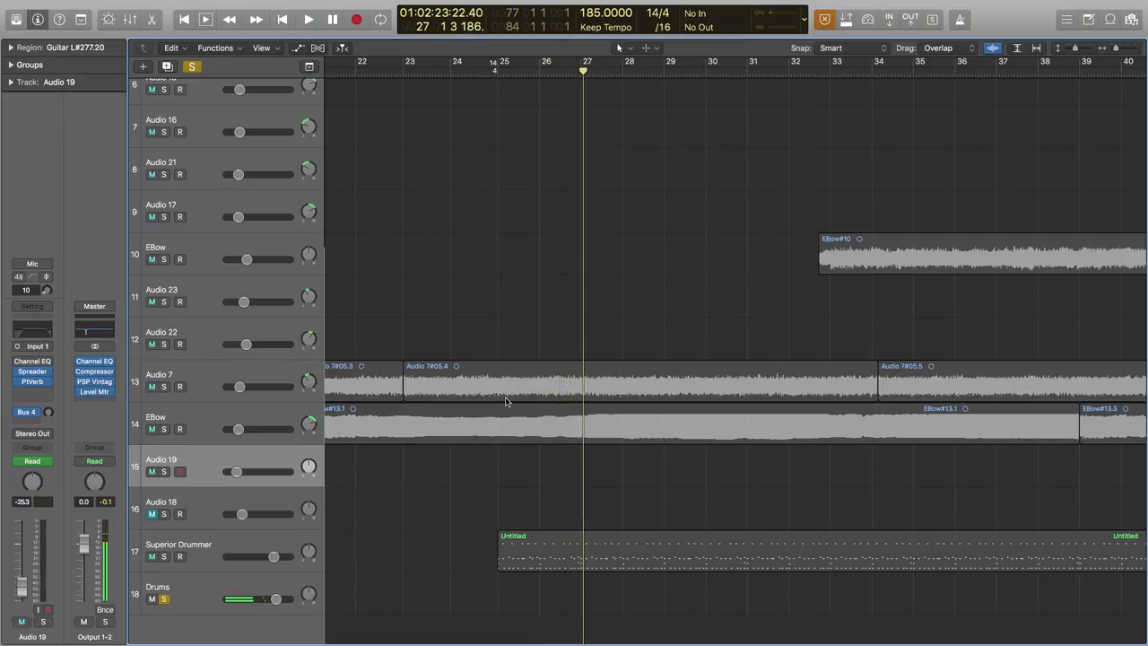
Add Guitar R to the soloed Drums, play both together from bar 25 until bar 27, and clear all solos.
scroll(531, 377, up, 5)
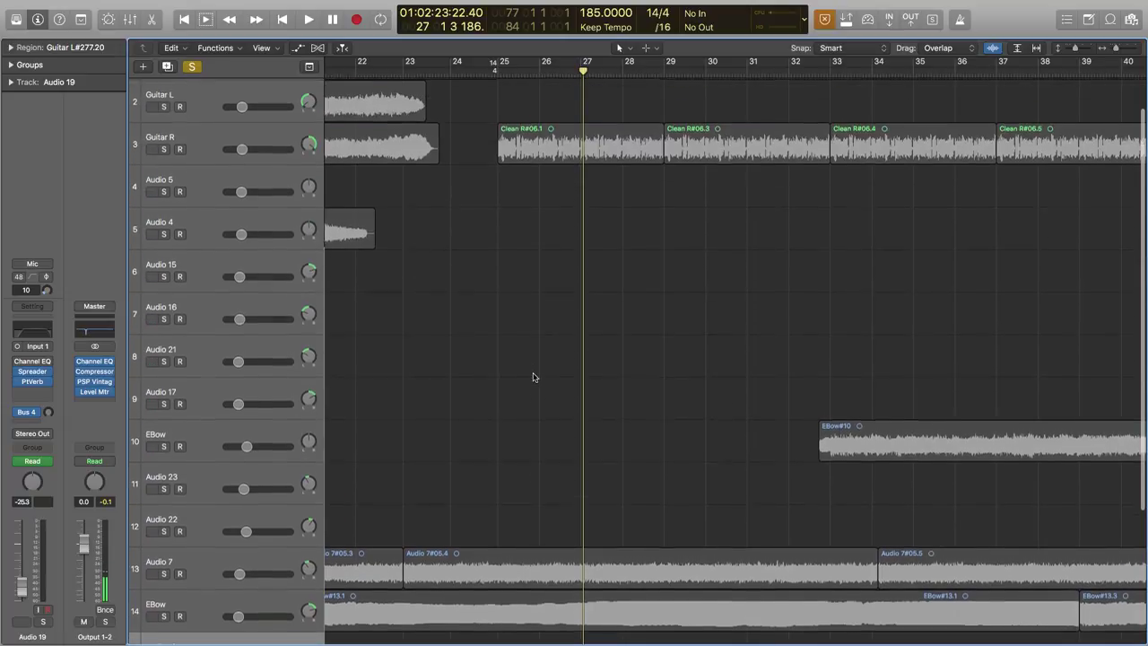
scroll(520, 368, down, 1)
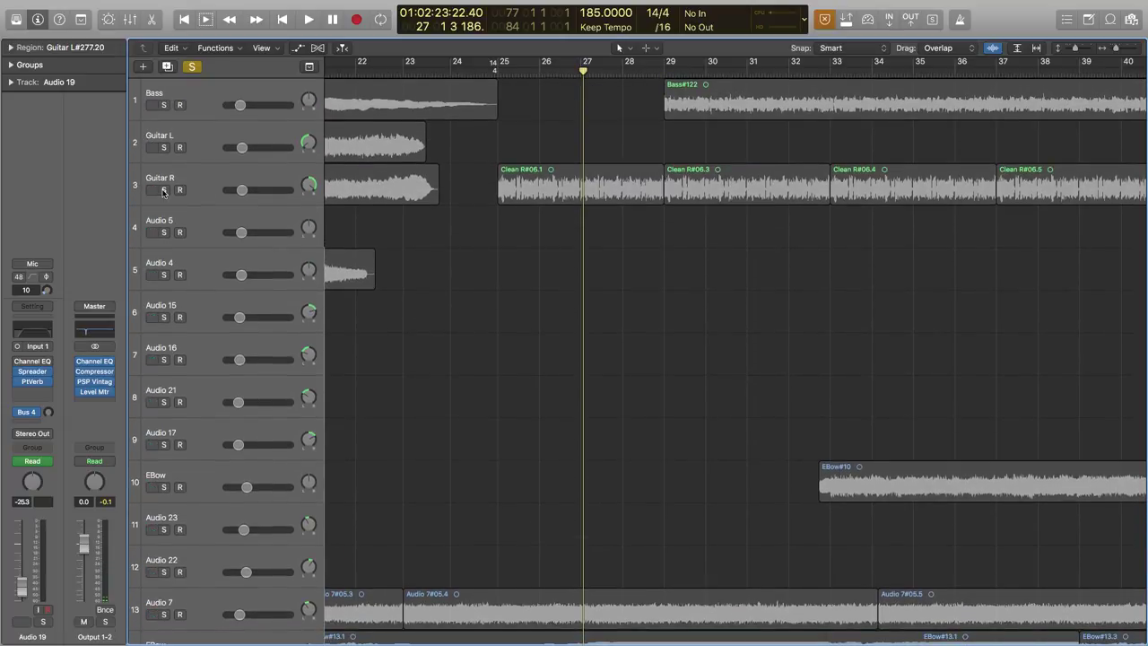
scroll(475, 344, down, 1)
scroll(475, 343, down, 2)
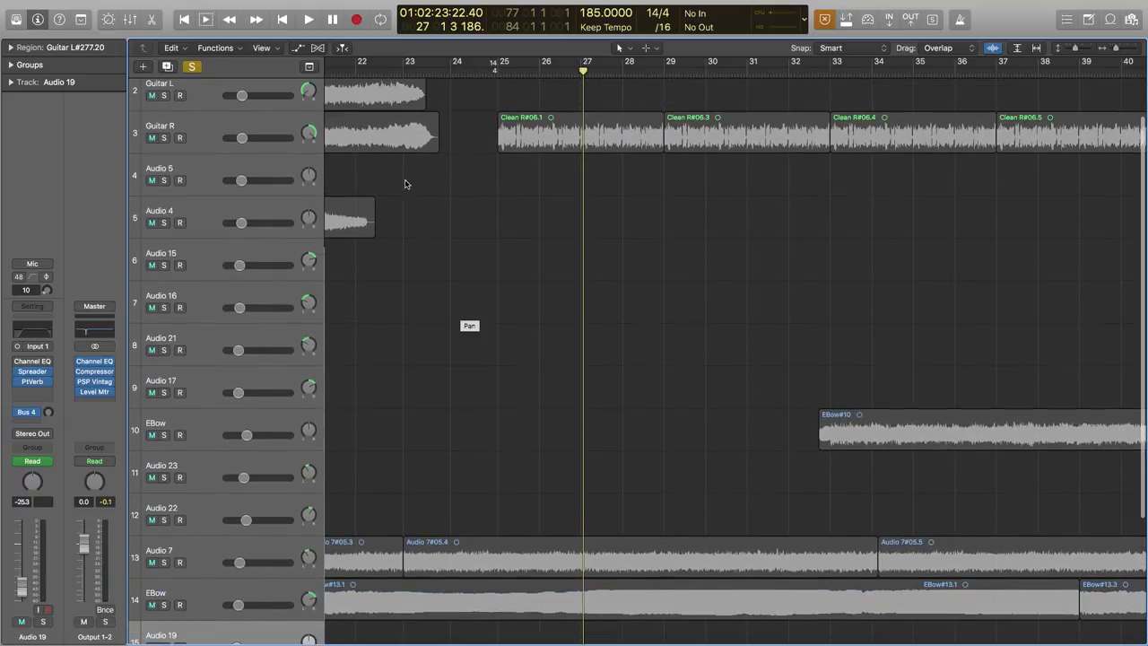
click(164, 137)
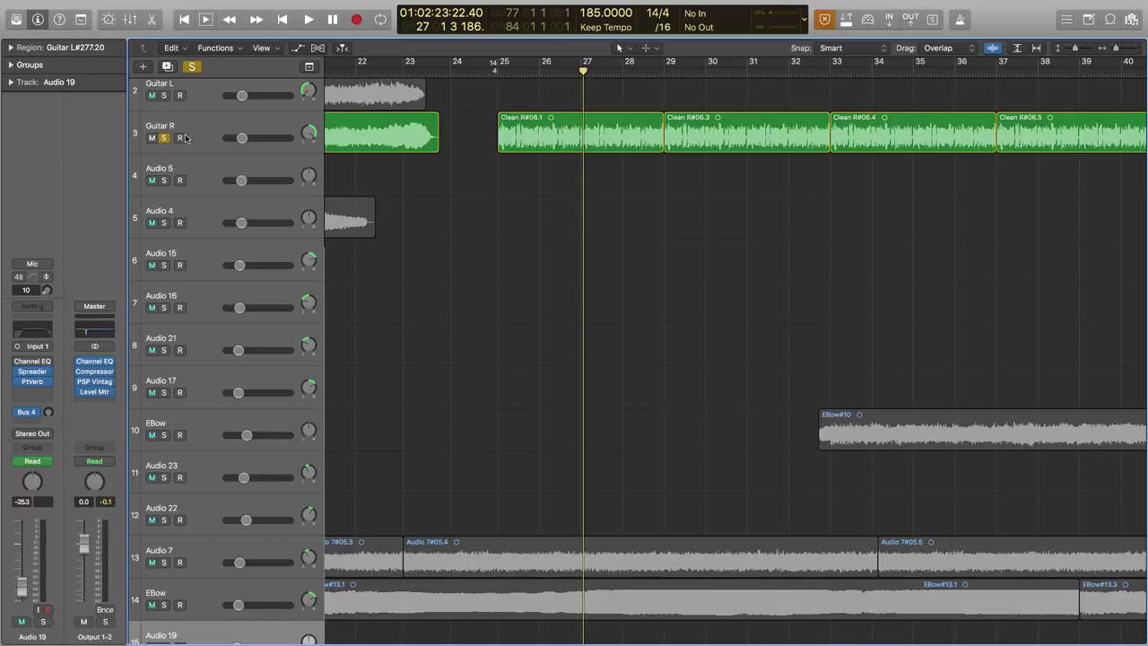
click(496, 72)
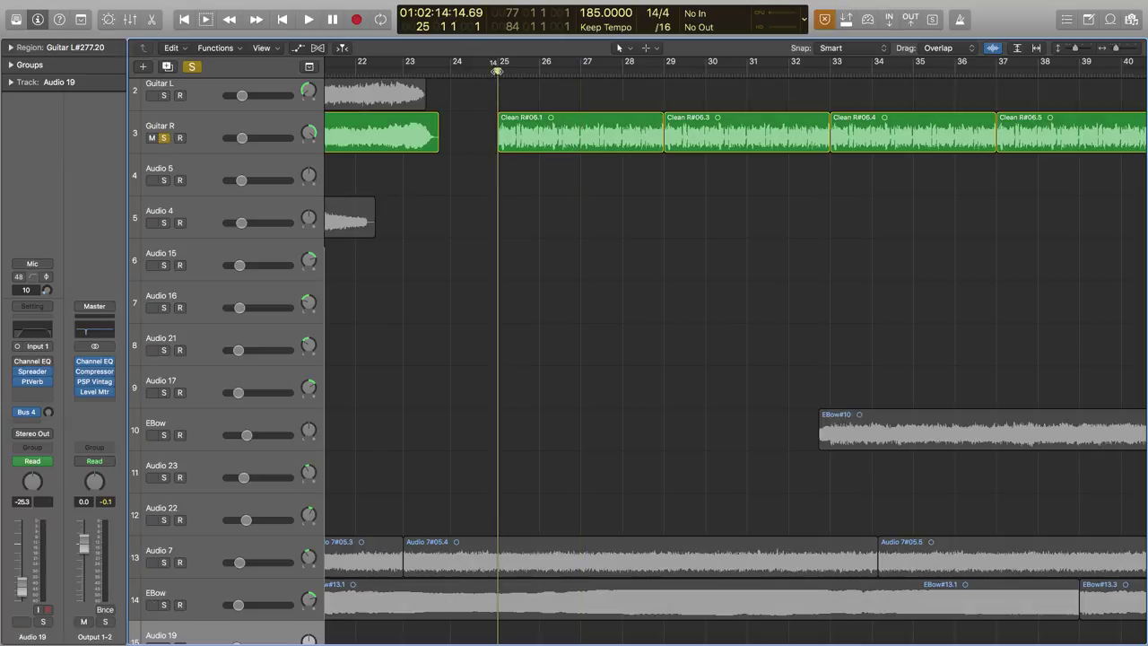
key(space)
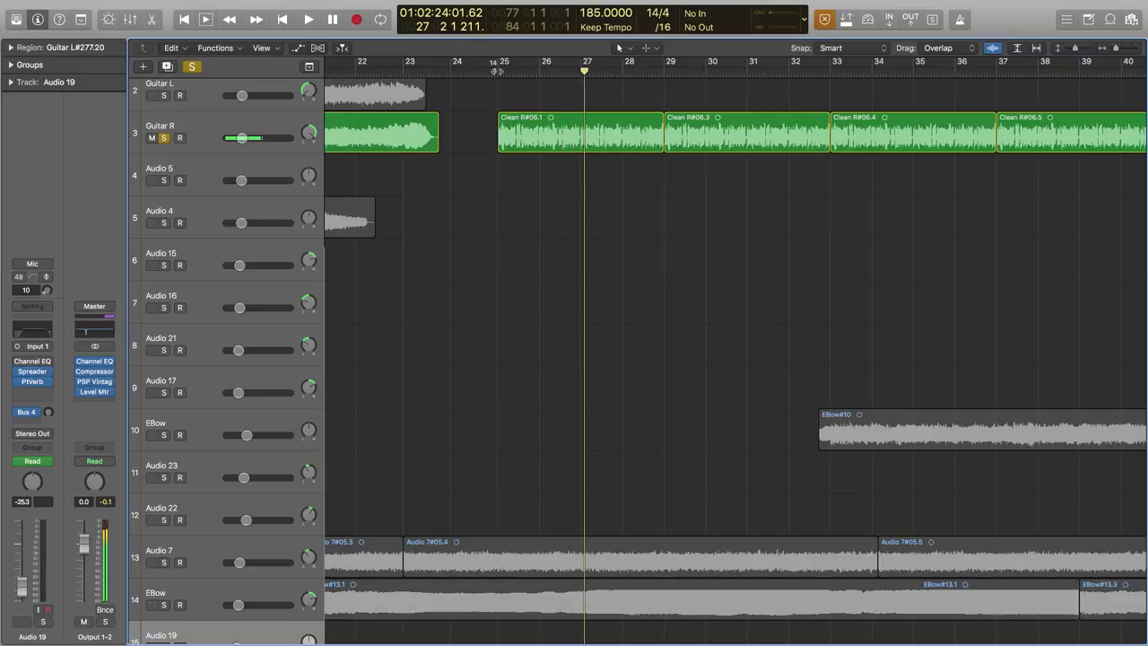
scroll(562, 262, up, 2)
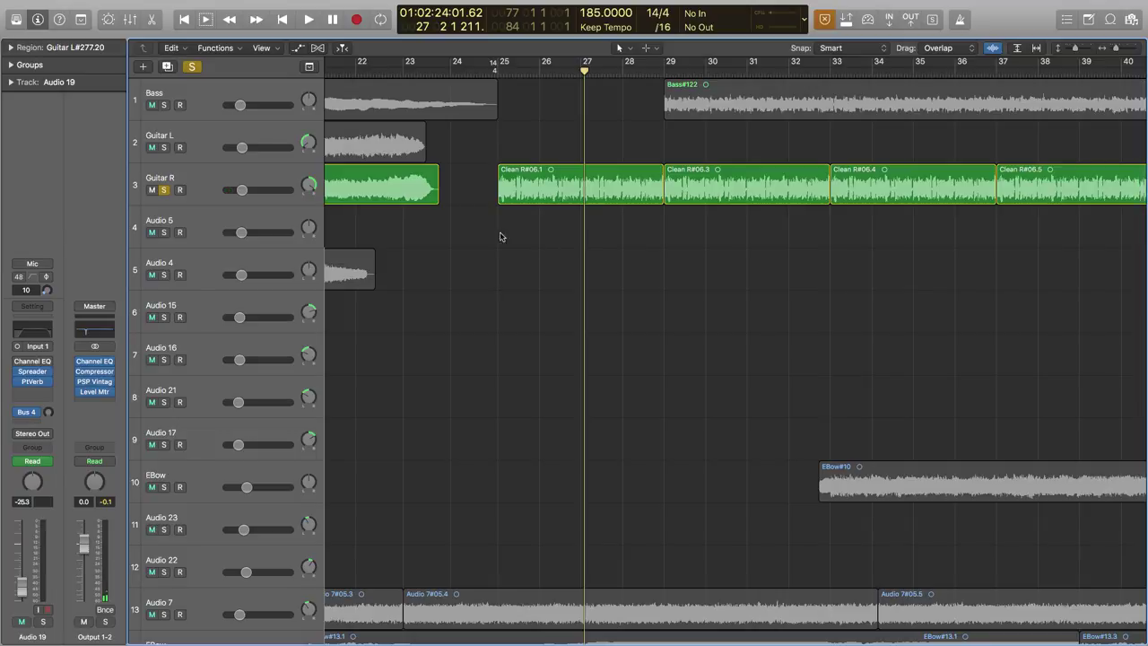
click(192, 69)
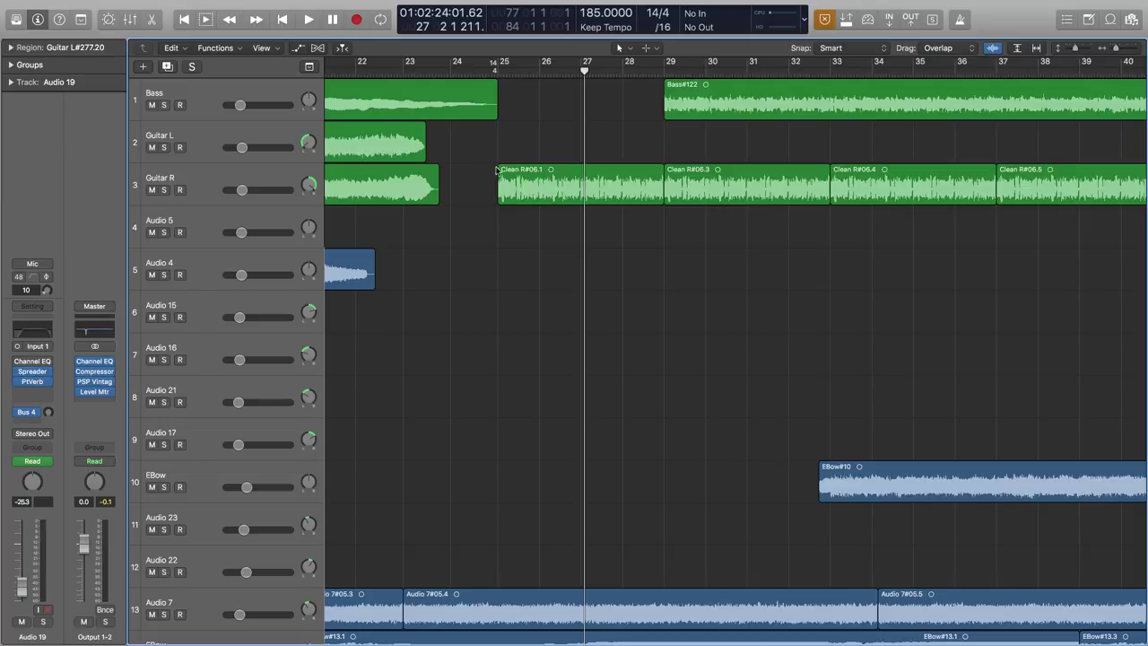
Solo the Bass and Drums tracks and play them together from bar 29 until partway through bar 32.
scroll(456, 168, right, 5)
click(164, 106)
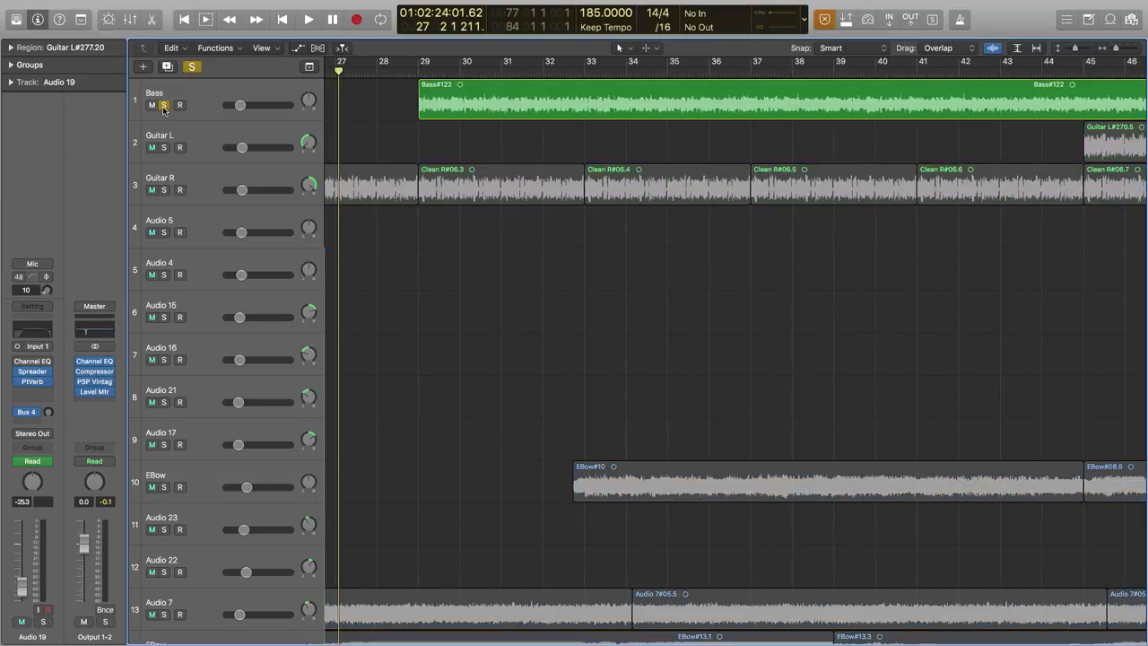
click(421, 76)
scroll(415, 302, down, 4)
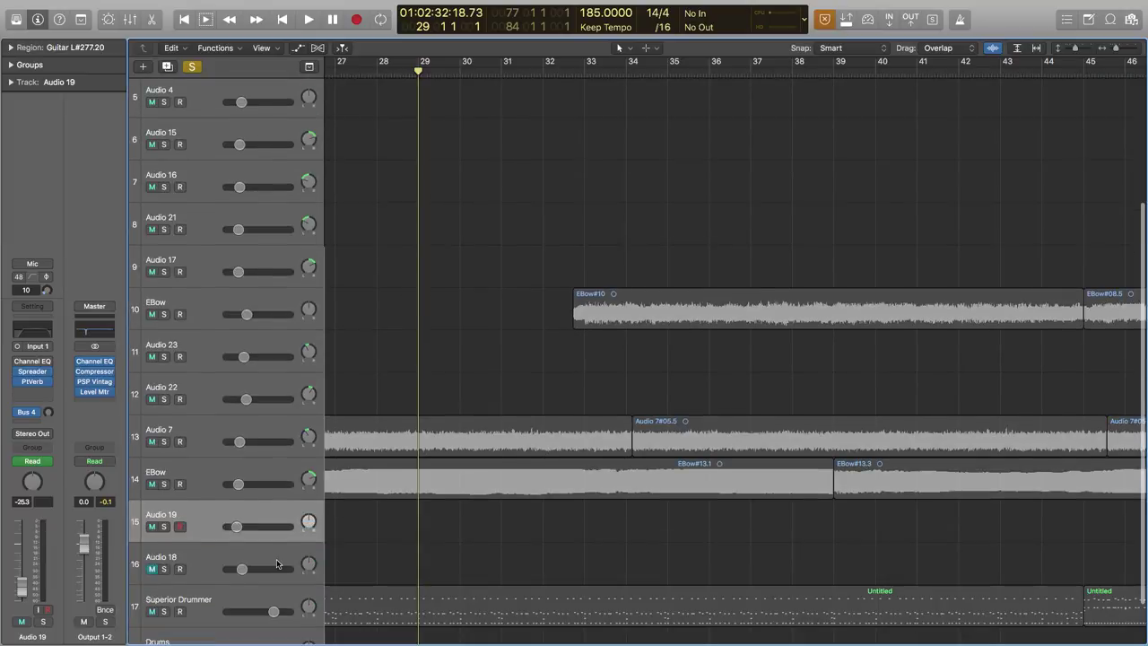
scroll(175, 612, down, 1)
click(165, 631)
key(space)
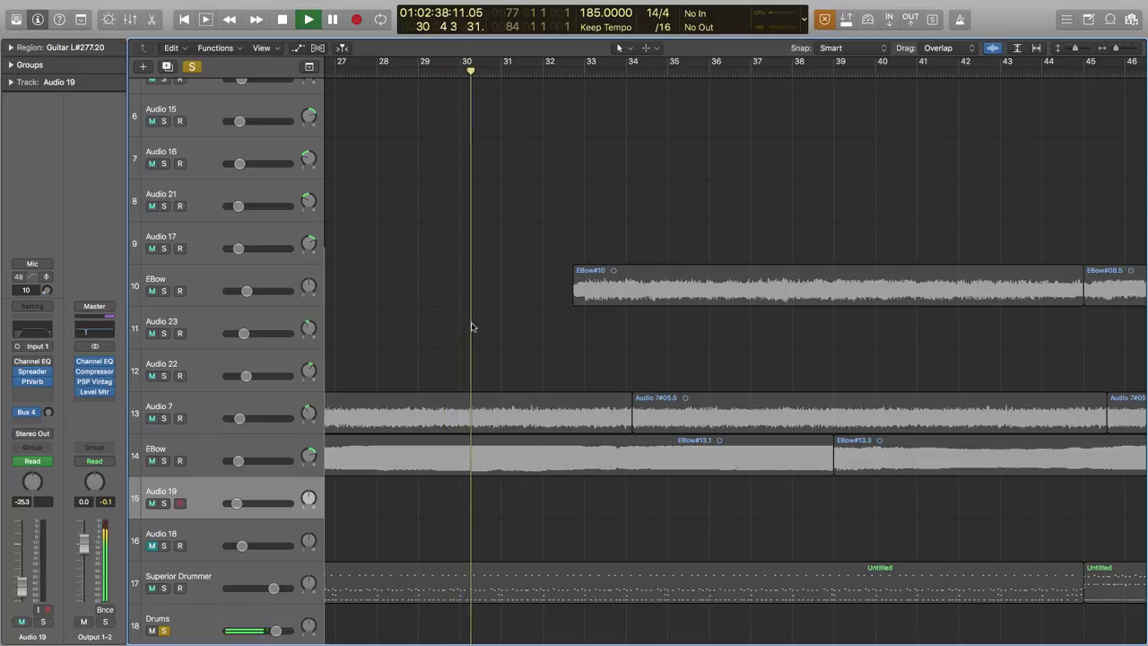
scroll(473, 328, up, 5)
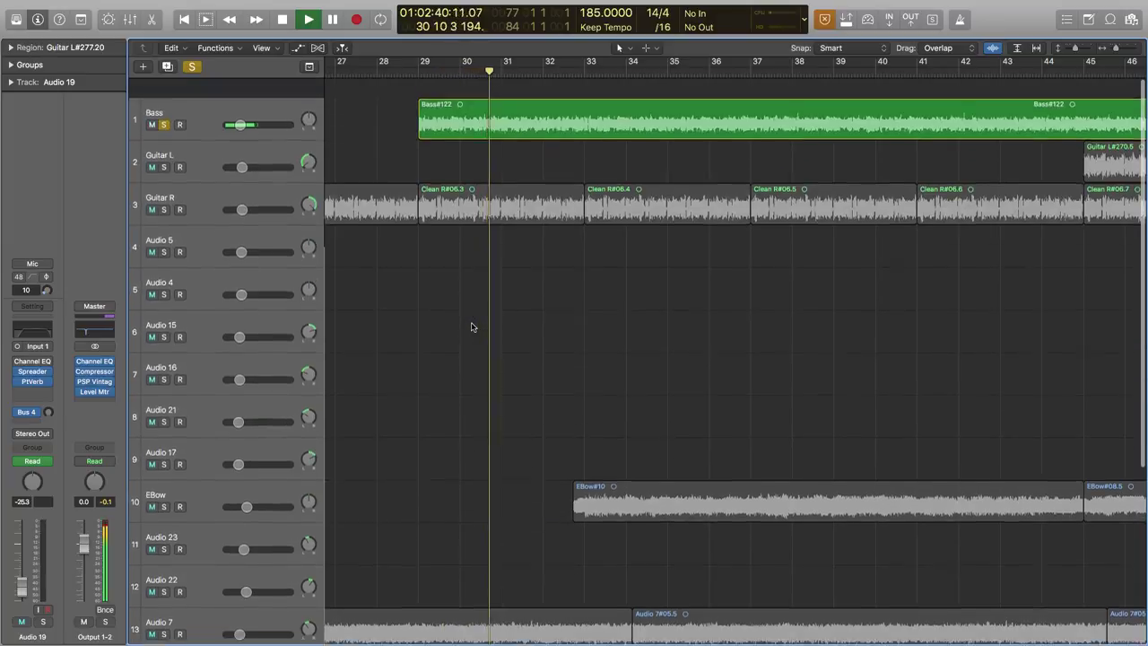
scroll(473, 328, down, 1)
scroll(473, 327, left, 3)
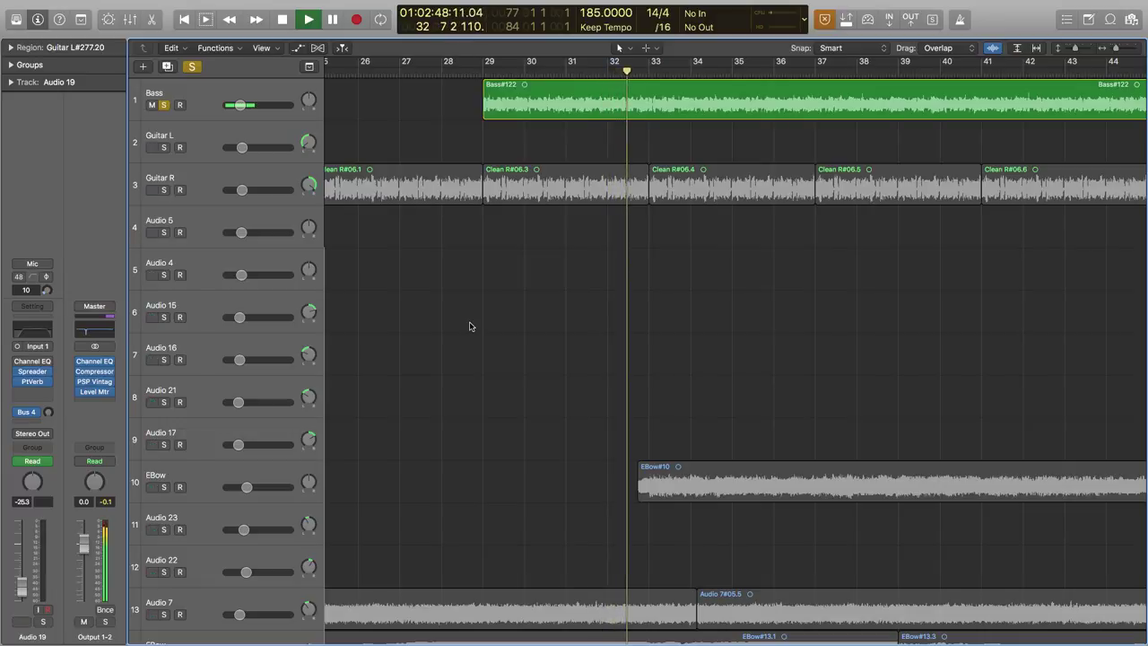
key(space)
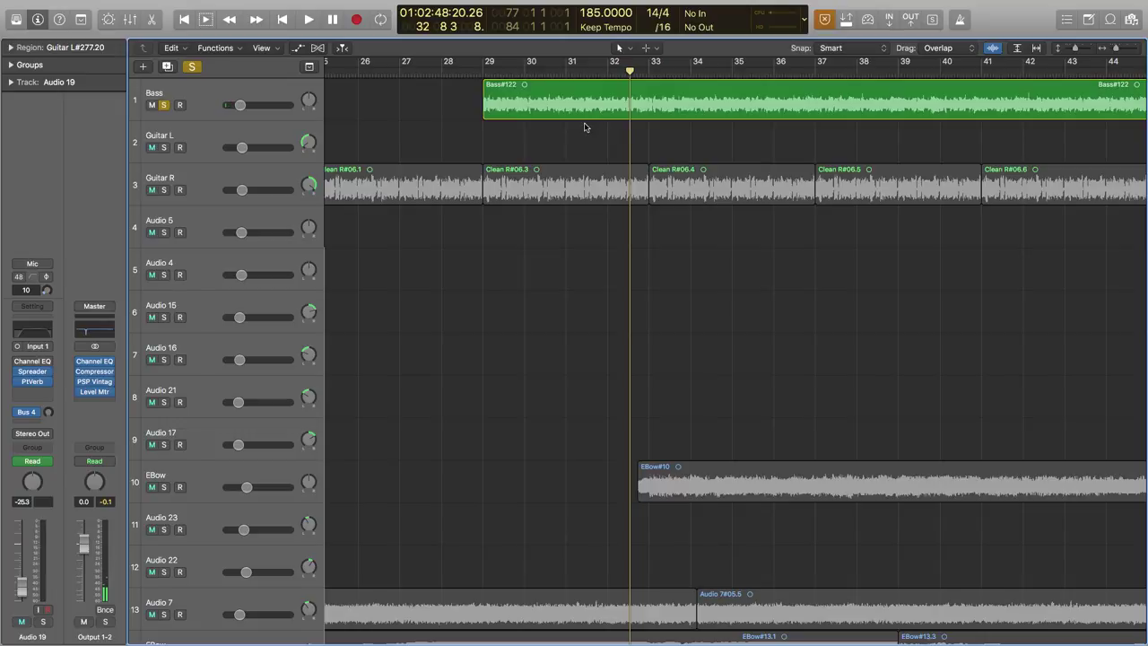
Examine how the Audio 7, EBow, clean guitar, bass and drum regions are layered from bar 21 onward.
scroll(446, 114, left, 5)
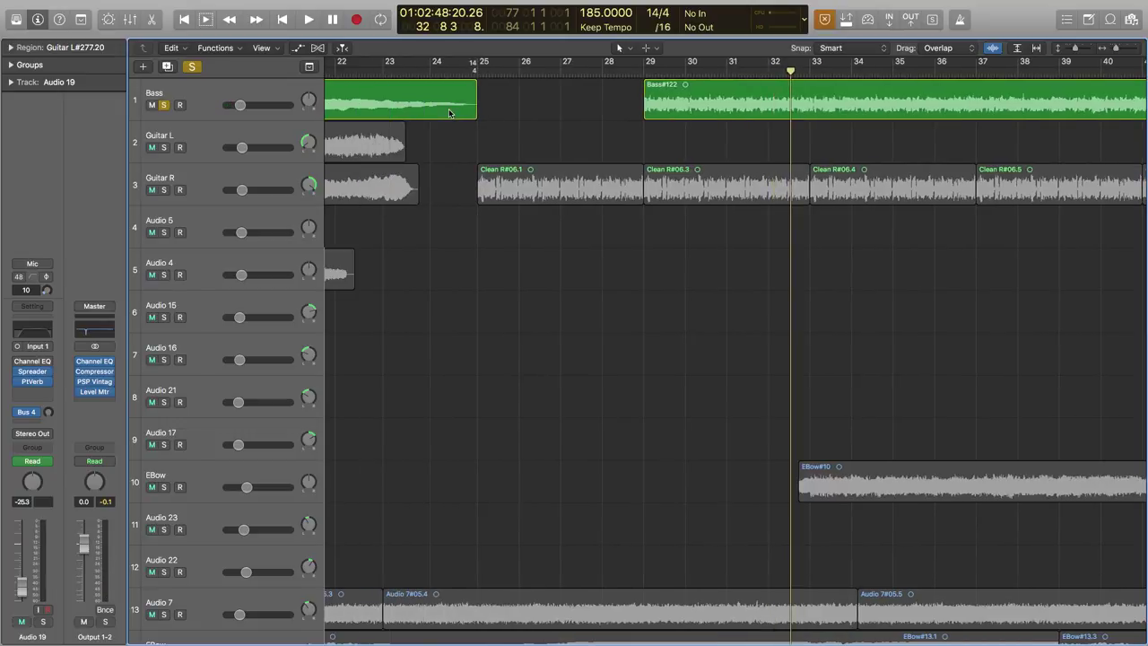
scroll(450, 113, right, 3)
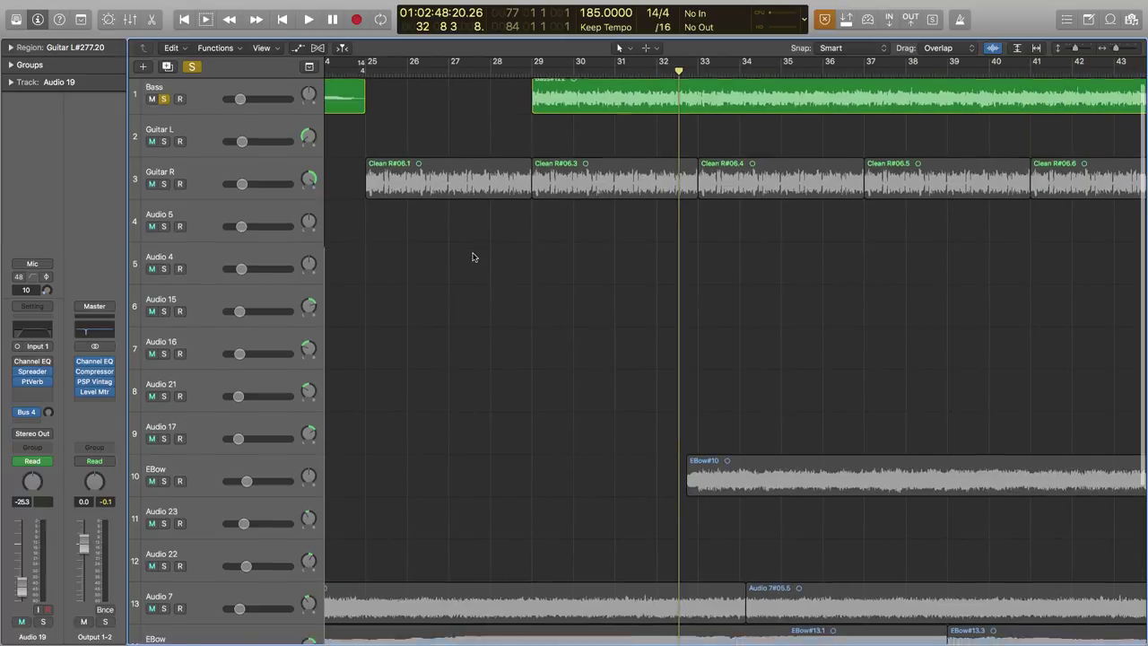
scroll(474, 253, down, 2)
scroll(476, 254, left, 6)
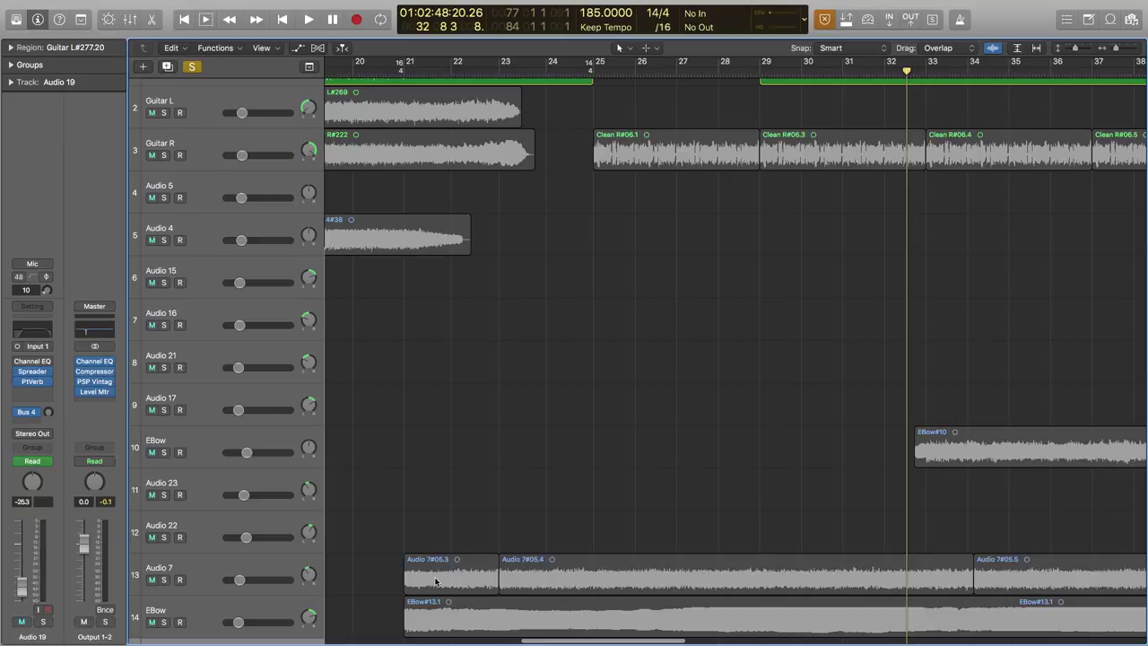
scroll(456, 517, right, 5)
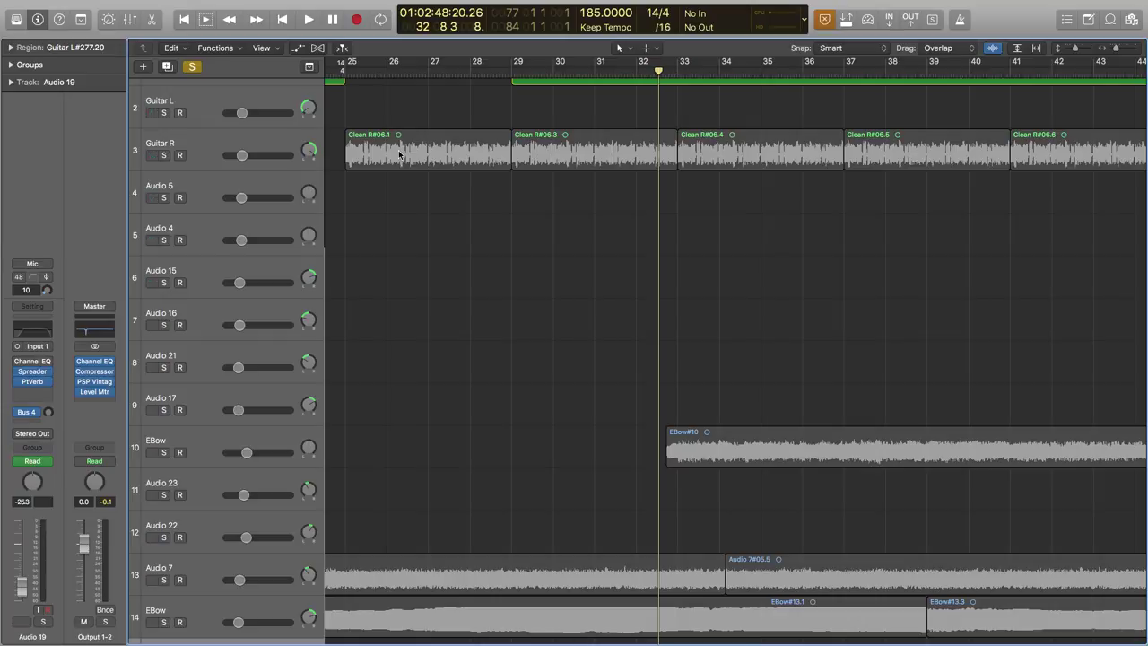
scroll(476, 184, up, 2)
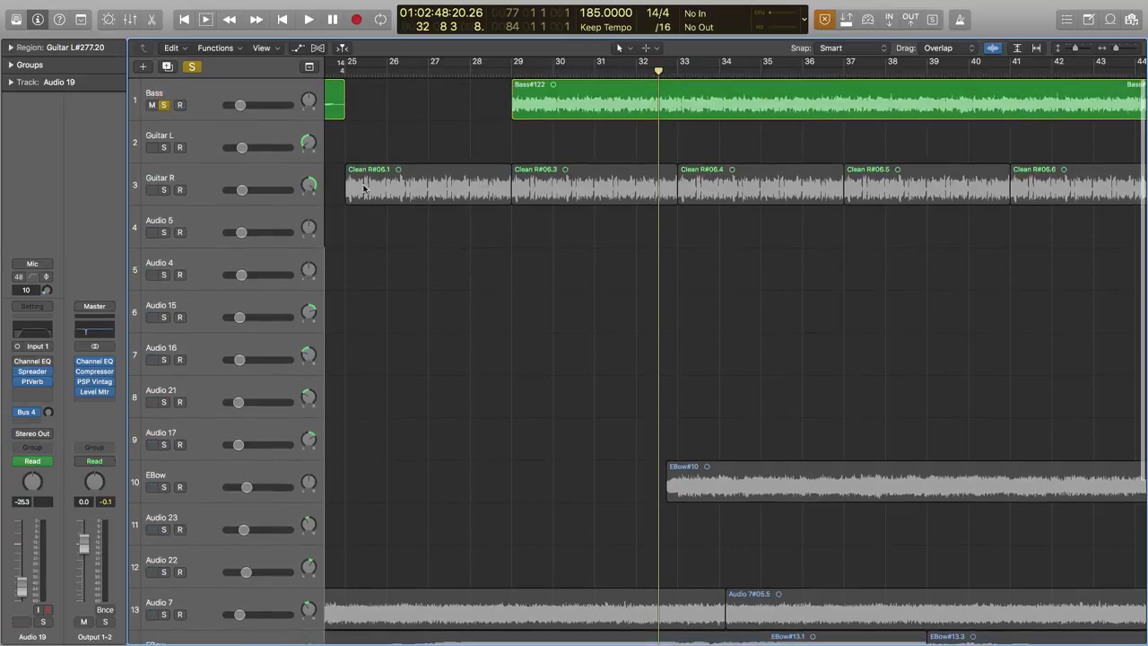
scroll(433, 199, down, 2)
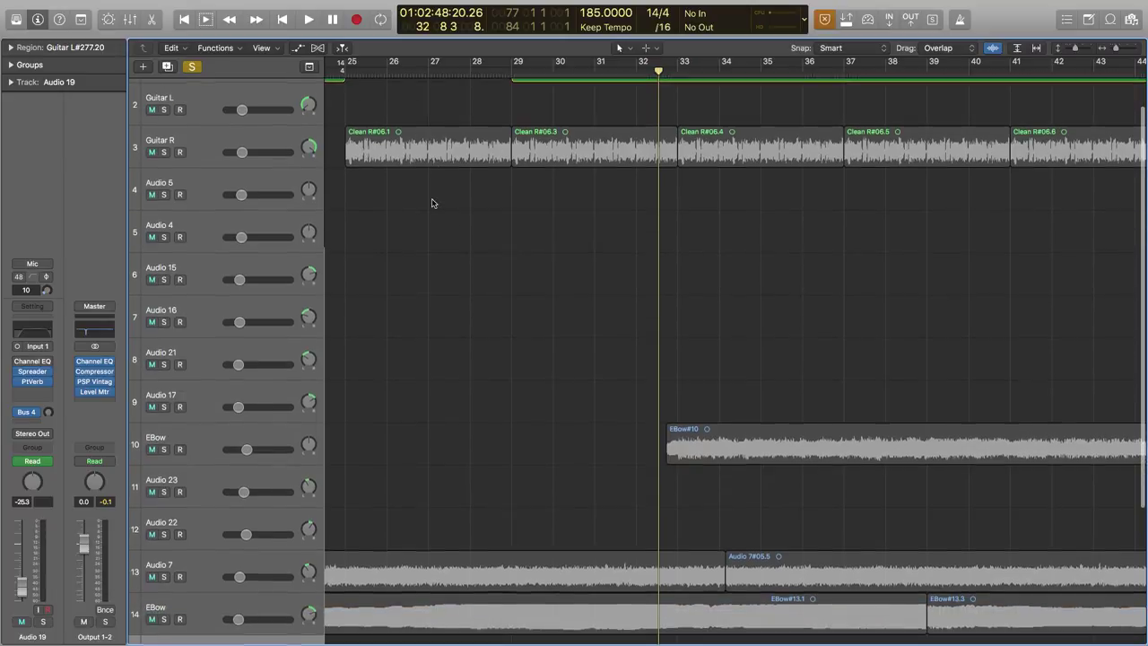
scroll(453, 268, down, 5)
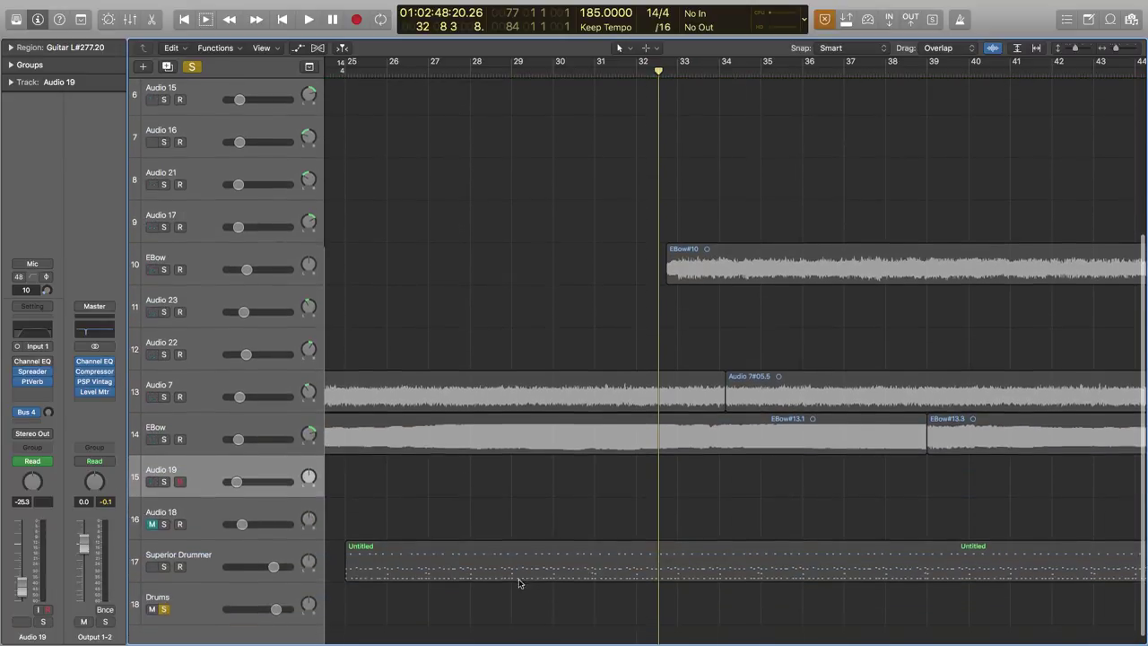
scroll(530, 582, up, 8)
scroll(530, 582, down, 2)
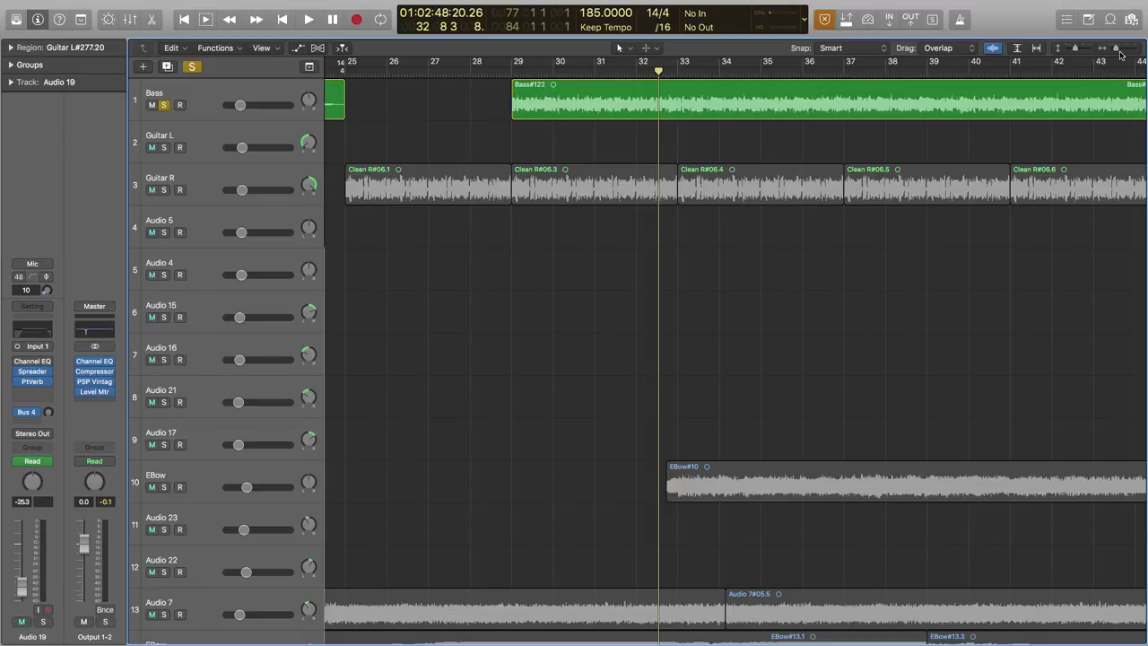
key(super+Left)
key(super+Left)
scroll(833, 185, right, 4)
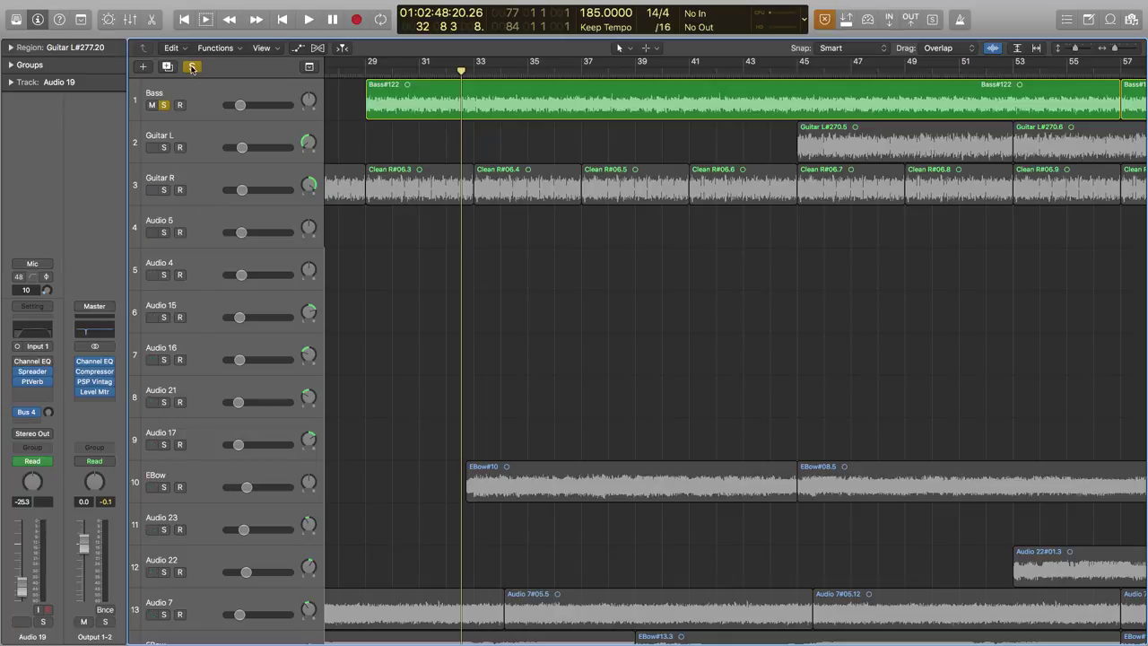
Clear all solos and play the full arrangement from bar 25.
click(191, 67)
scroll(441, 177, left, 5)
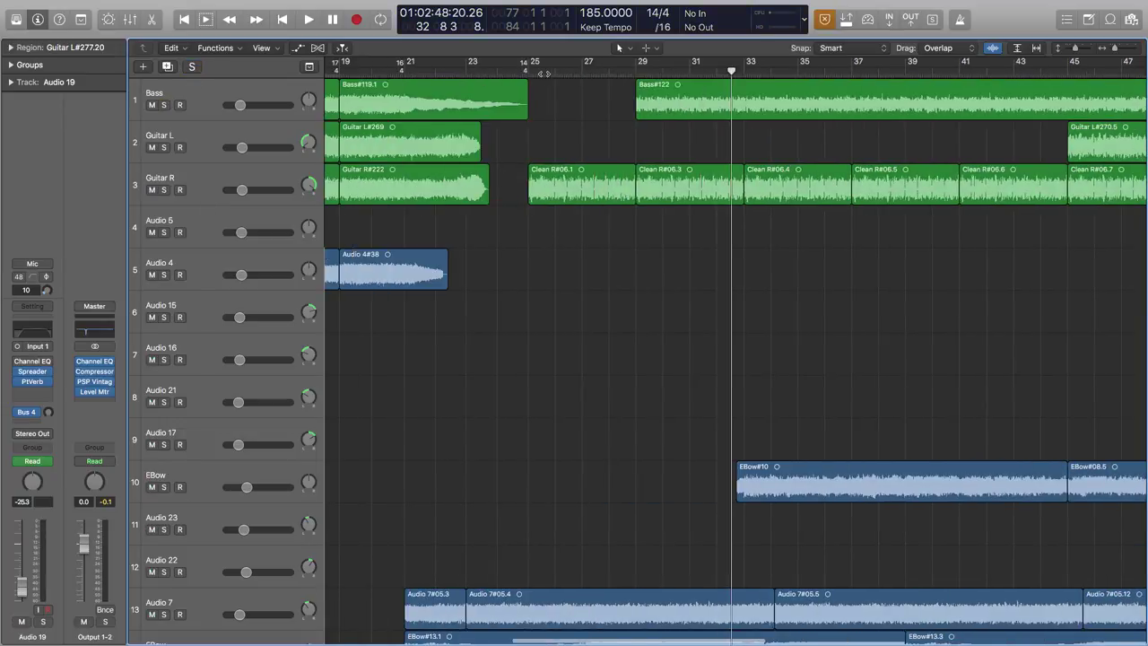
click(529, 70)
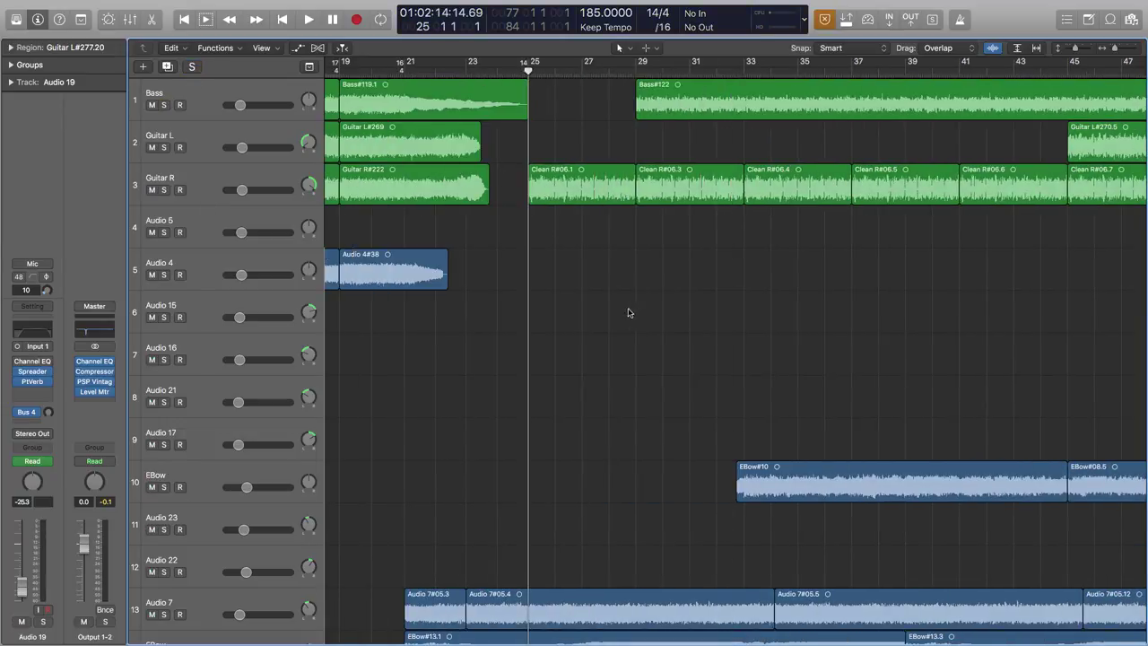
scroll(628, 312, down, 2)
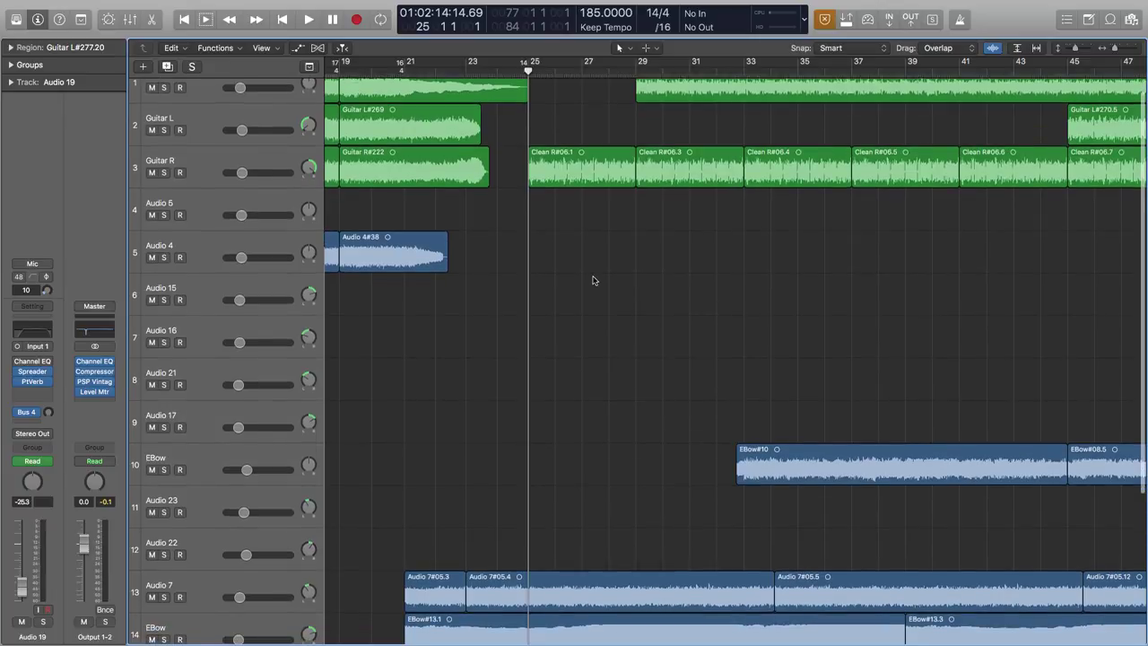
key(space)
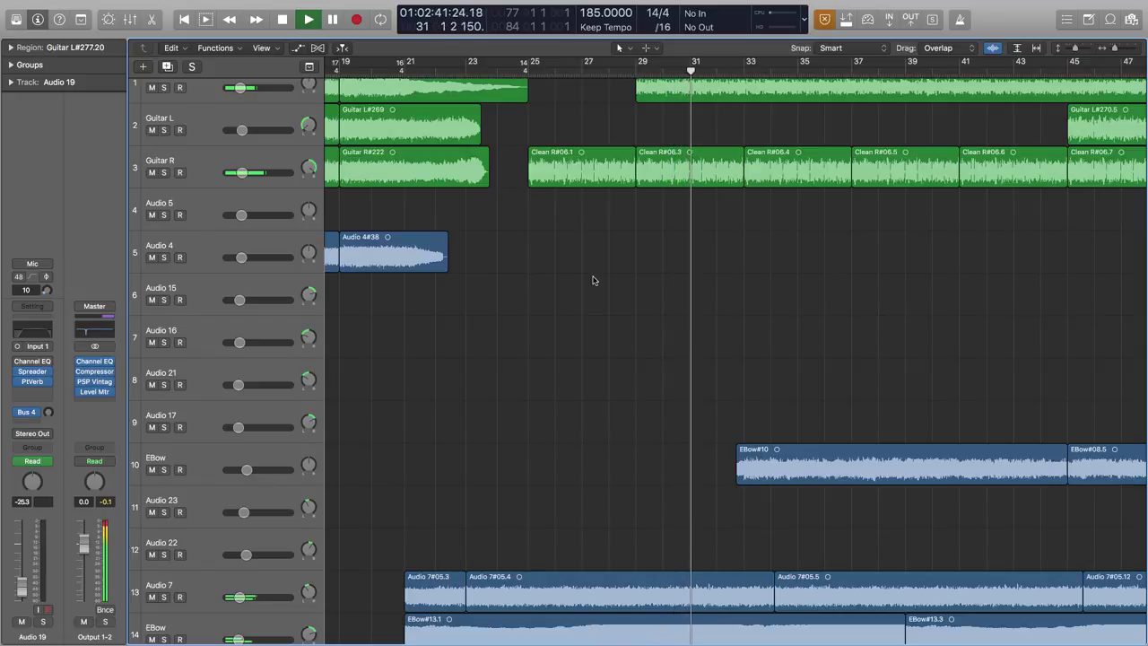
Solo the EBow track that enters near bar 33, play it from there until partway through bar 35, and clear the solo.
scroll(610, 287, right, 5)
scroll(471, 319, down, 5)
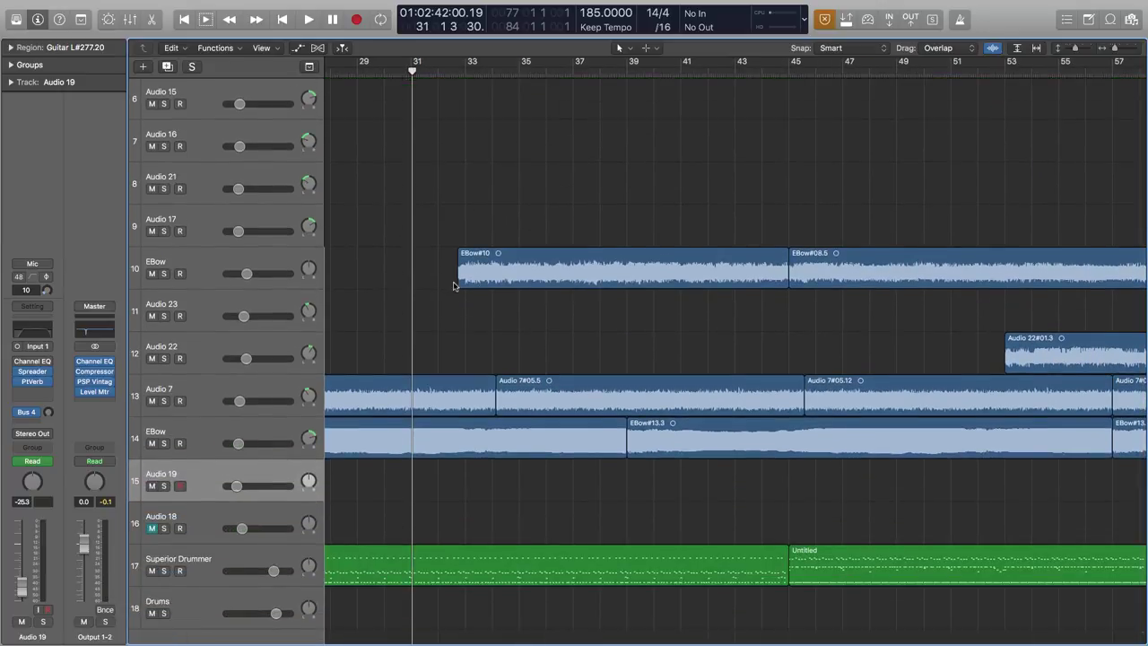
click(454, 71)
click(163, 273)
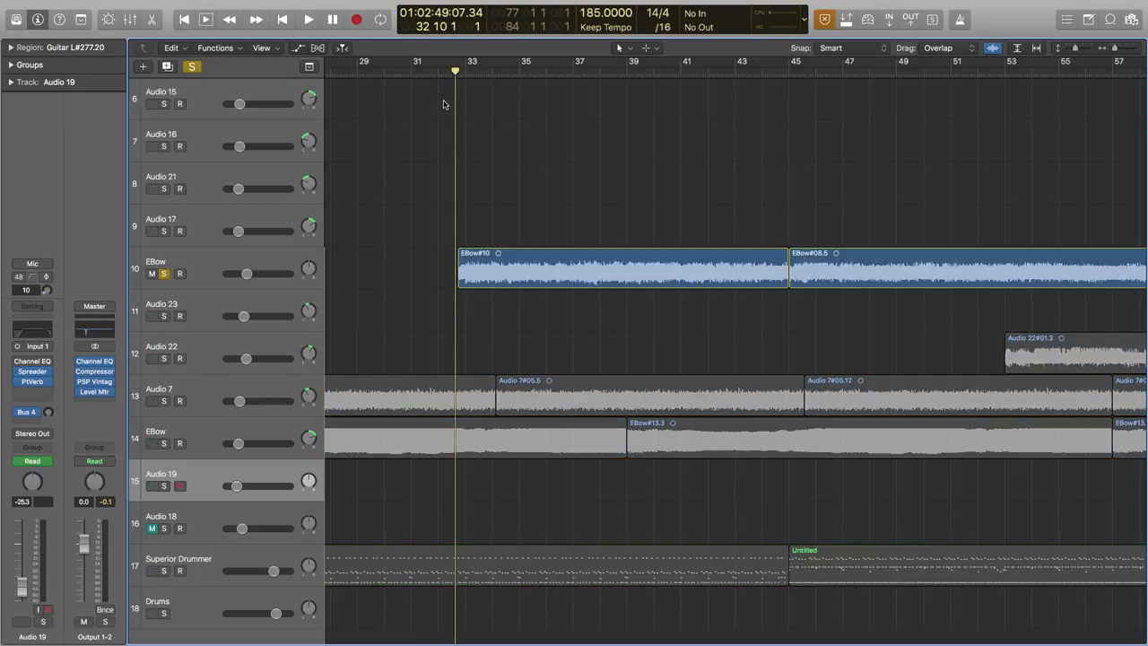
key(space)
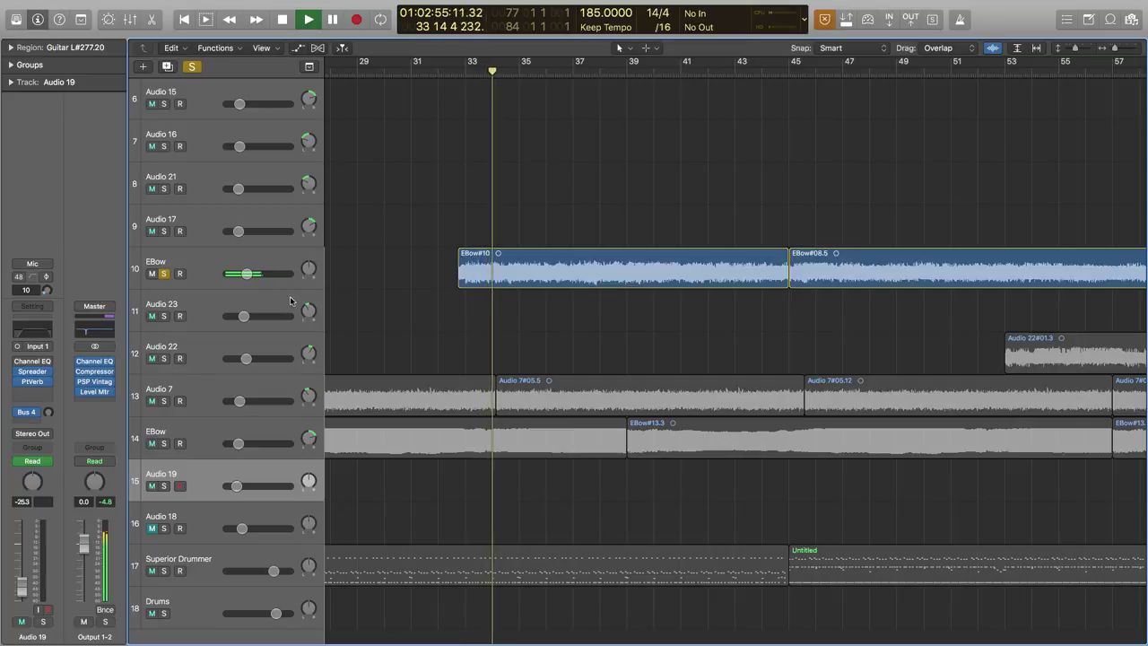
click(473, 278)
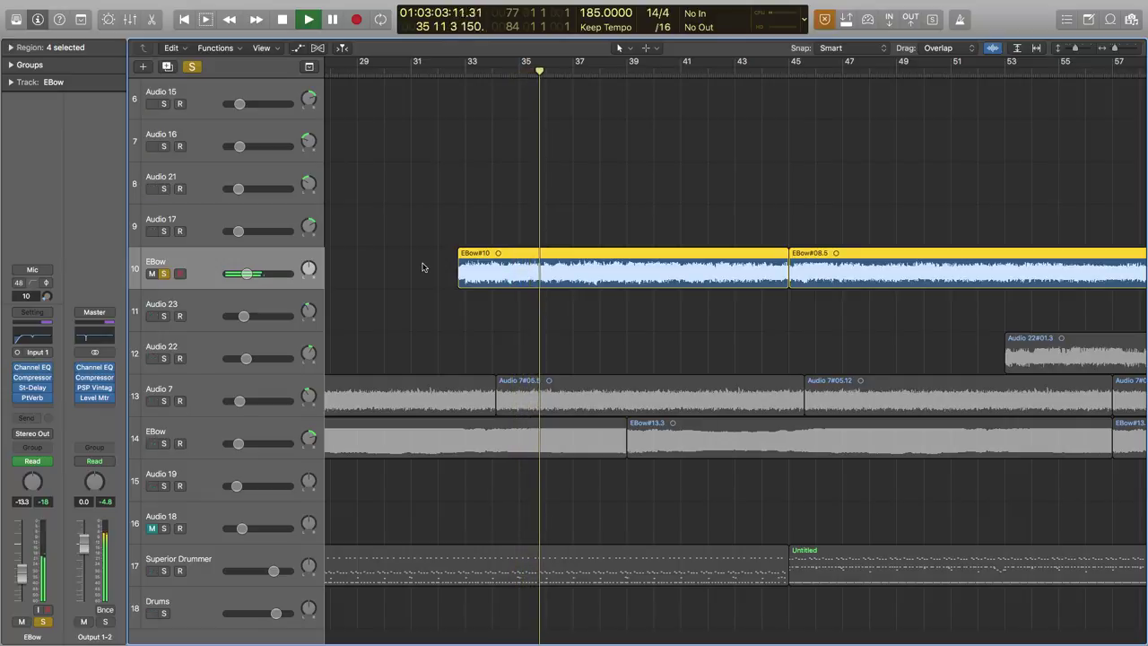
key(space)
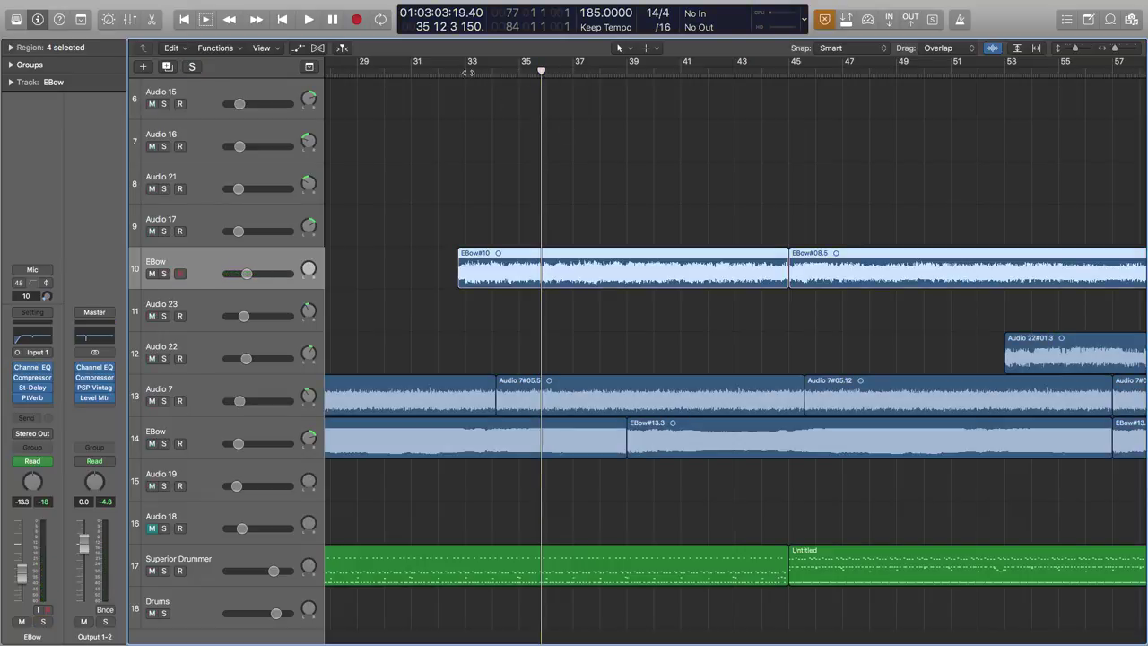
Play the full arrangement briefly from bar 39.
click(574, 72)
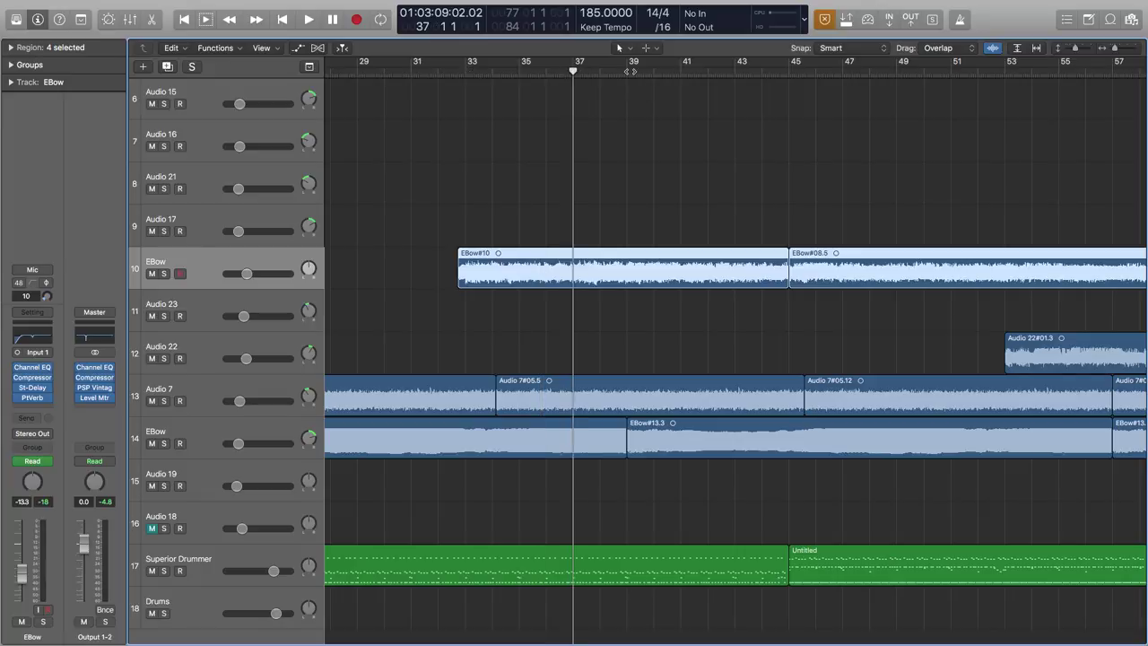
click(630, 72)
key(space)
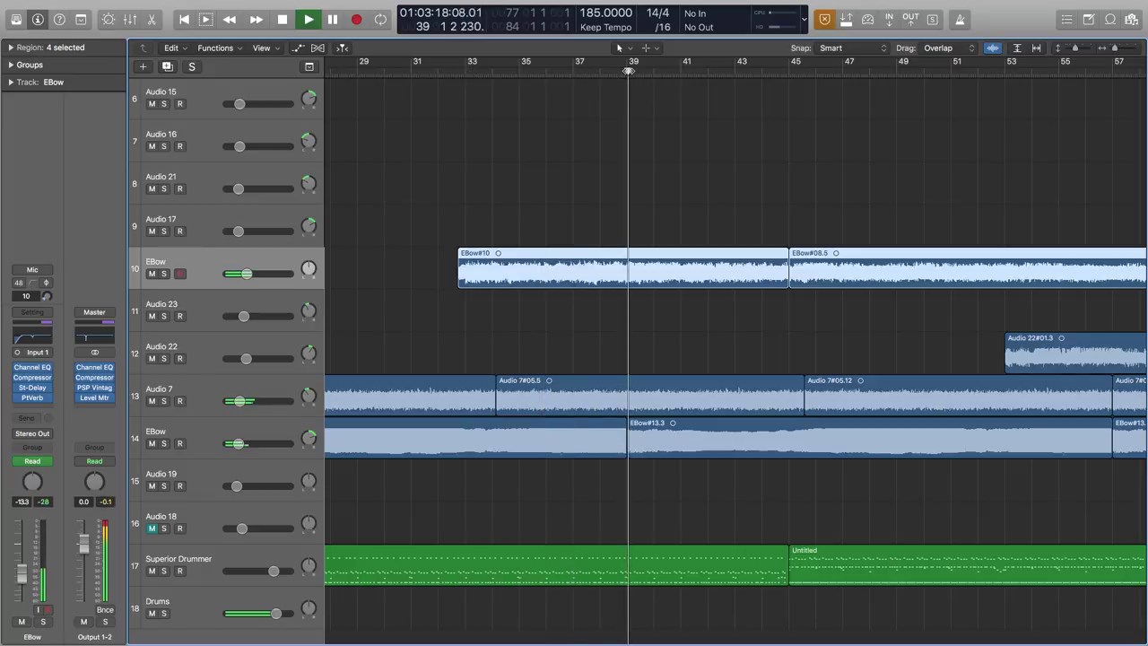
key(space)
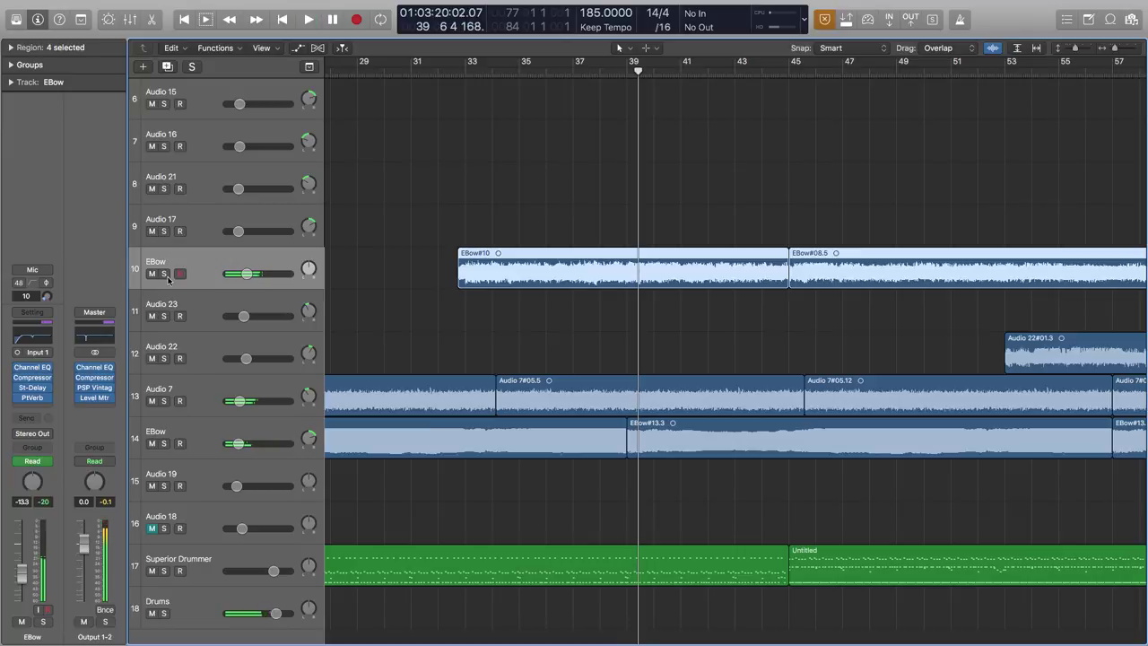
Solo the upper EBow track again, play it from bar 37 until partway through that bar, and return the playhead to bar 33.
key(s)
click(575, 72)
key(space)
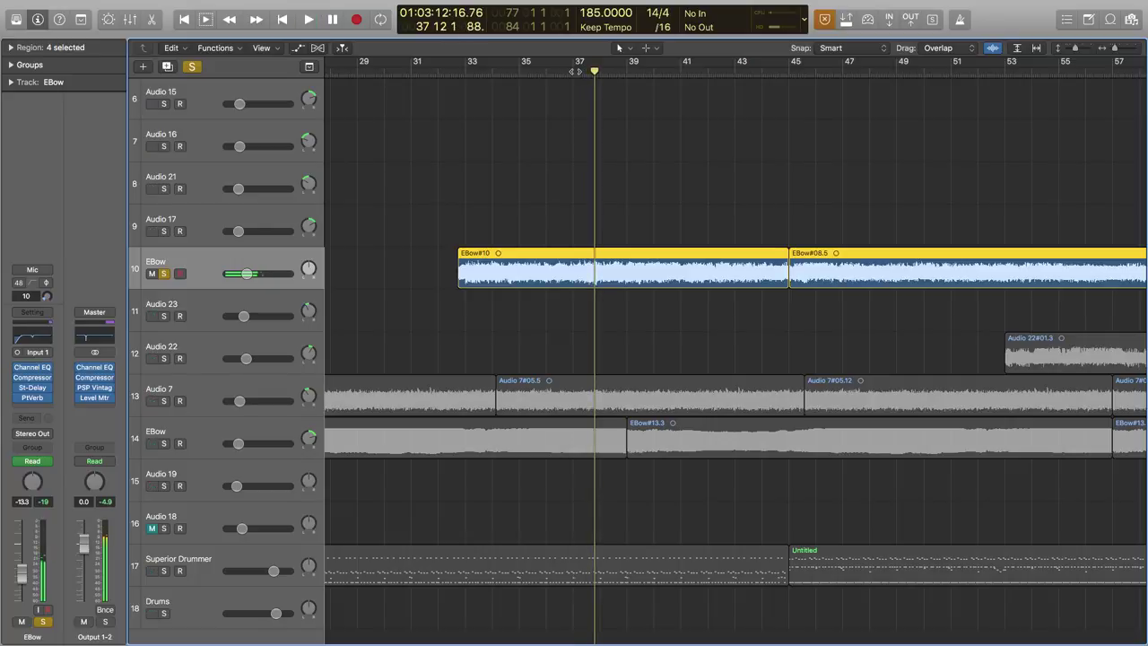
key(space)
key(comma)
key(comma)
key(comma)
key(comma)
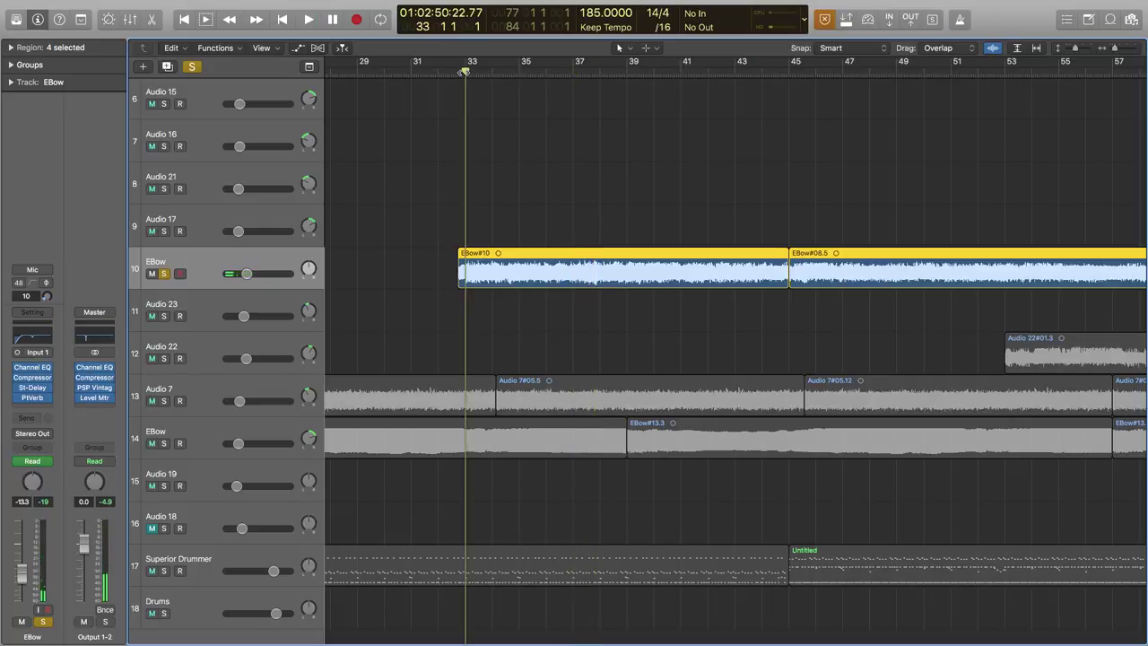
Bypass the soloed EBow track's Channel EQ, Compressor, St-Delay and PtVerb plug-ins and play the dry sound until bar 44.
click(574, 72)
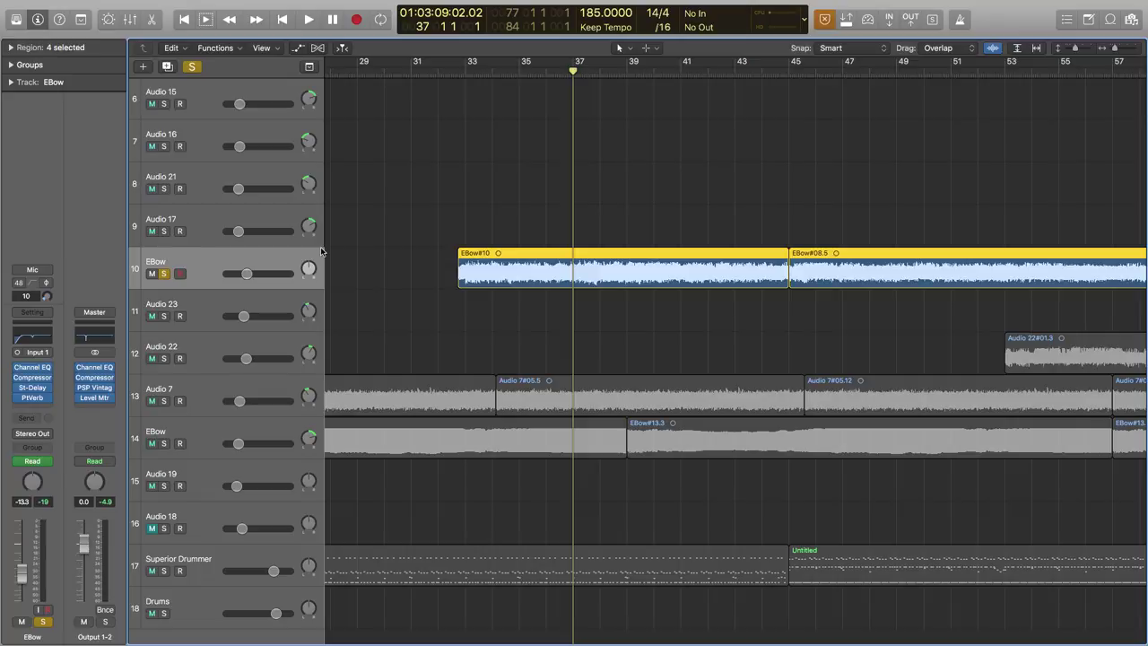
click(468, 70)
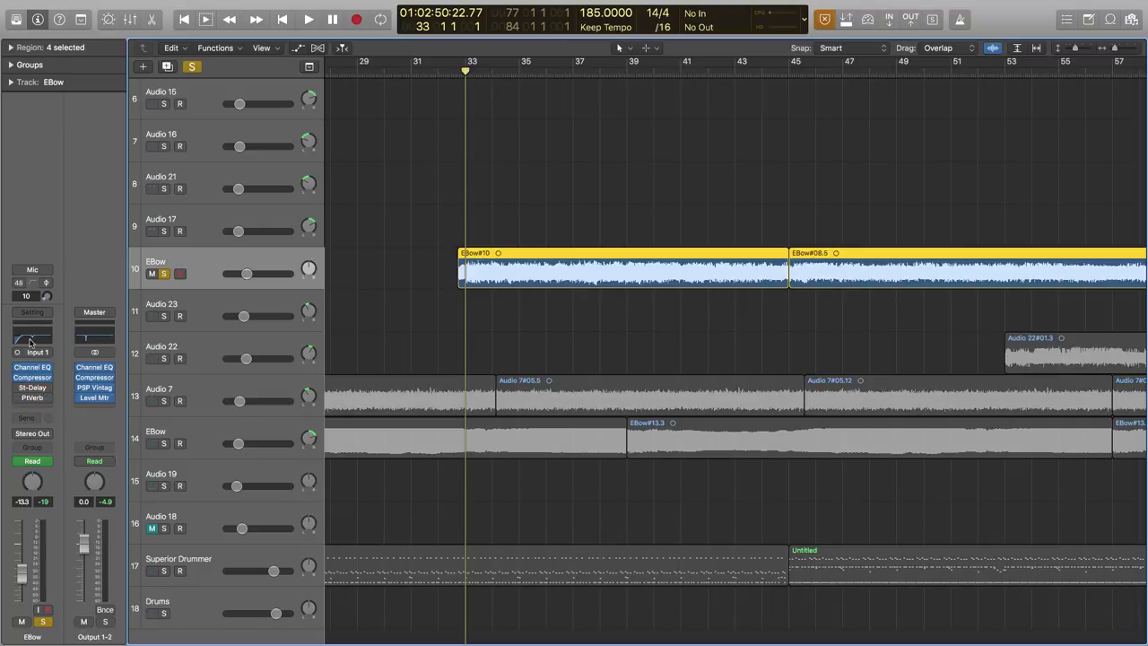
click(17, 379)
key(Escape)
double_click(654, 72)
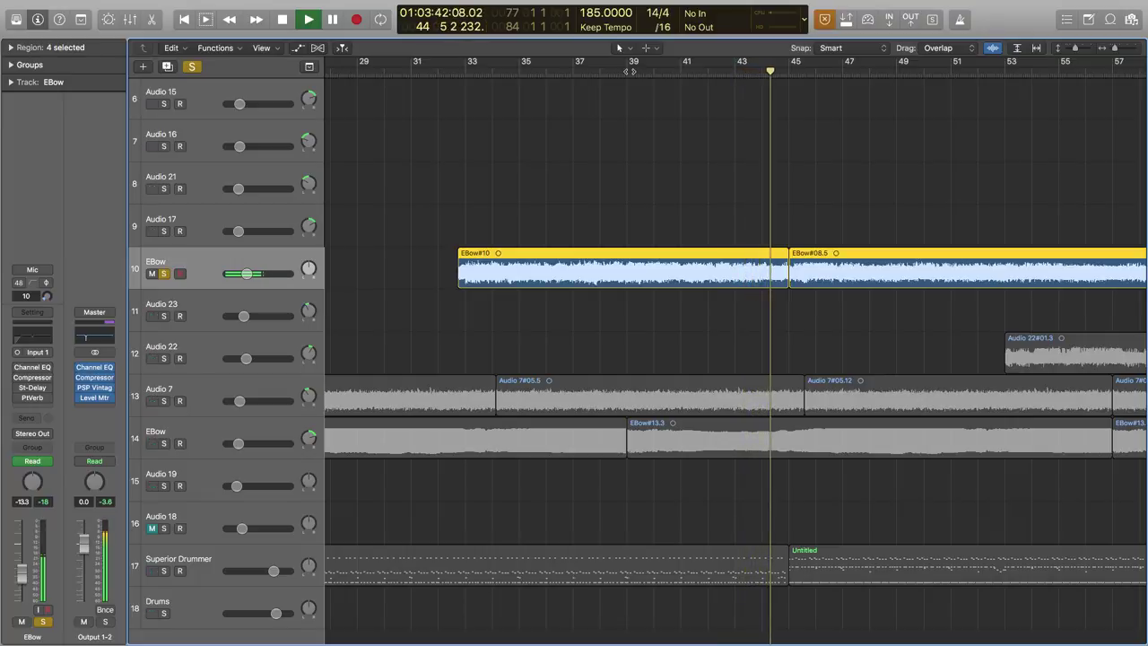
key(space)
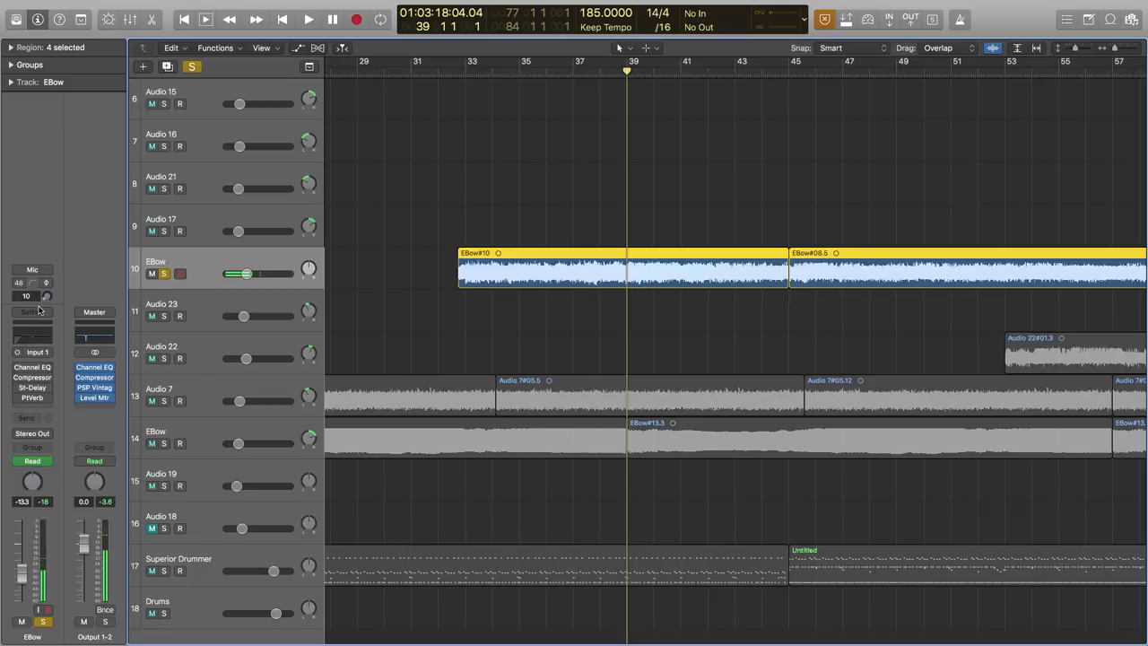
Re-enable the EBow track's Channel EQ, Compressor, St-Delay and PtVerb plug-ins.
click(16, 366)
click(17, 377)
click(16, 387)
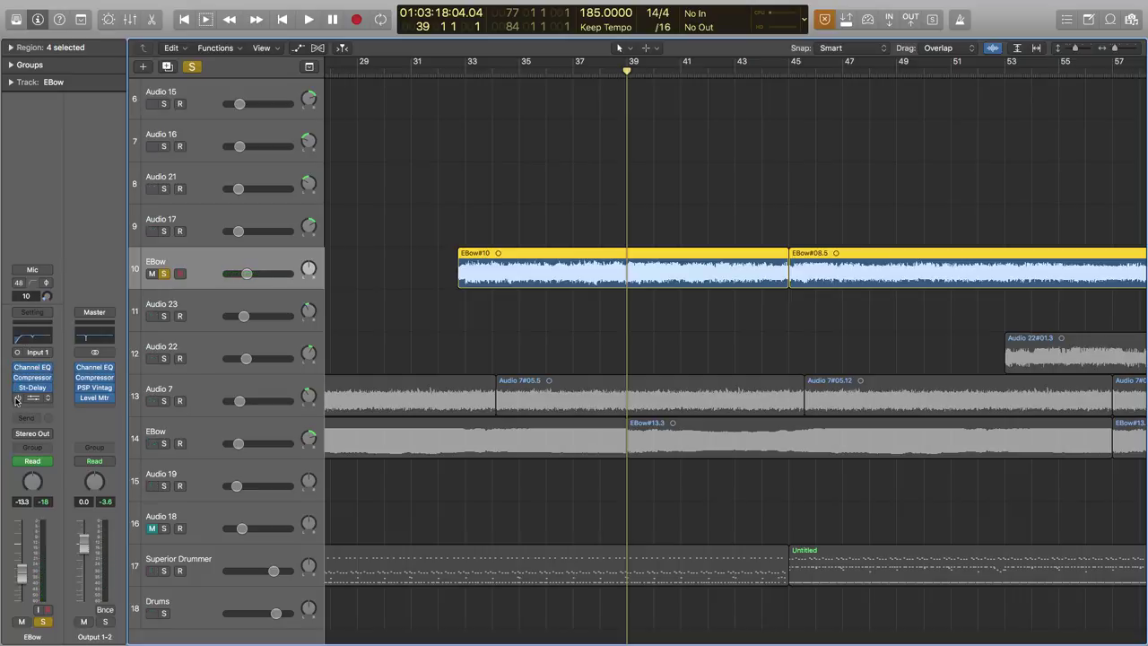
click(16, 397)
Play the soloed EBow with its effects from bar 39 until partway through bar 43, and clear the solo.
key(space)
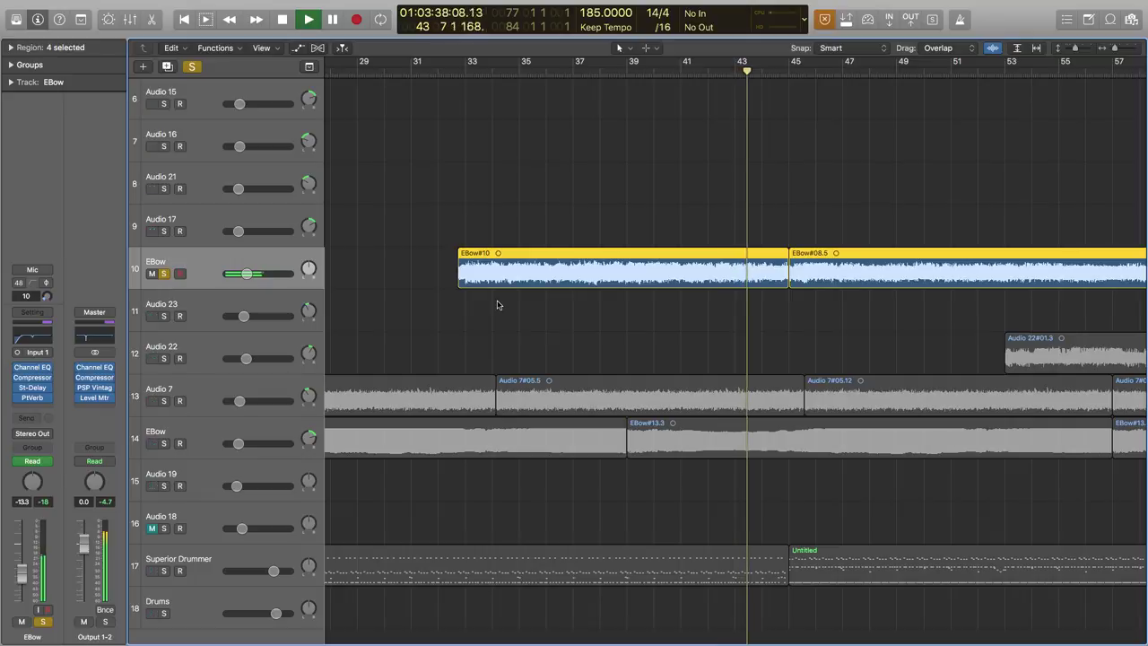
key(space)
click(192, 67)
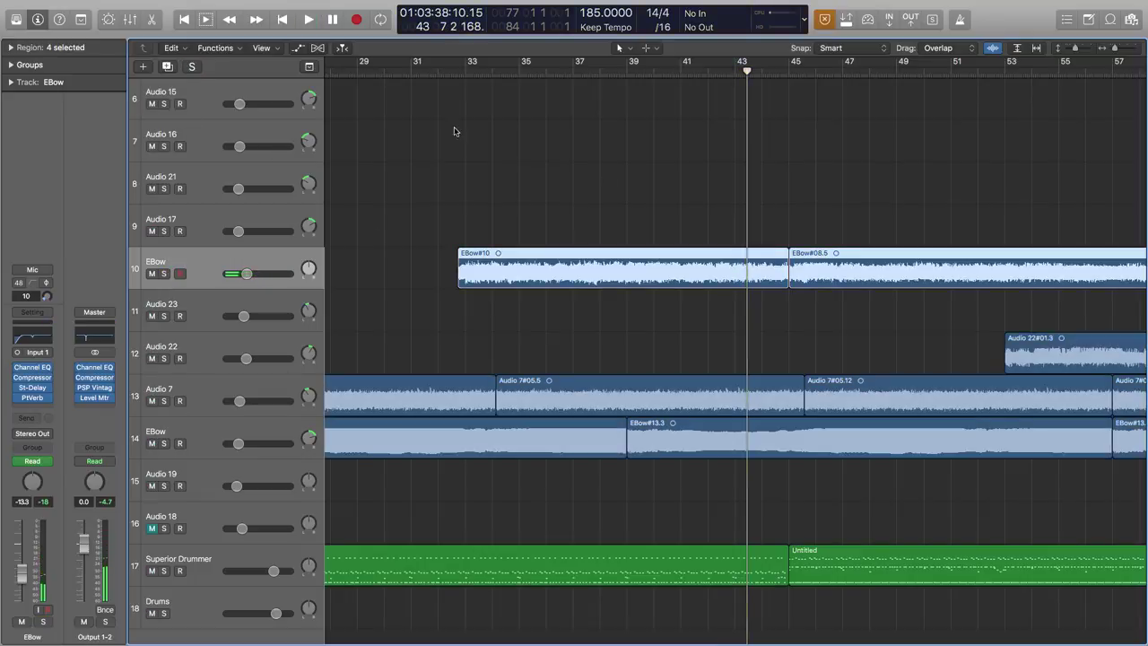
Examine how the bass, clean guitar, EBow, Audio 7 and drum regions are layered from bar 33 through the change at bar 45.
scroll(698, 207, up, 5)
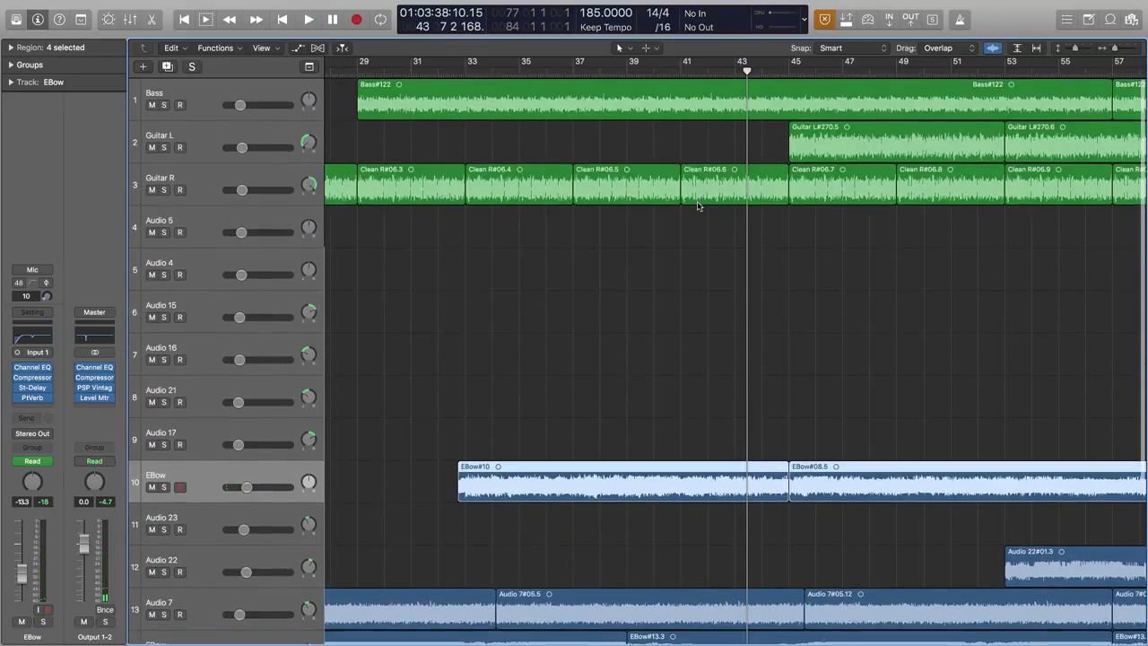
scroll(698, 207, right, 5)
scroll(697, 207, left, 4)
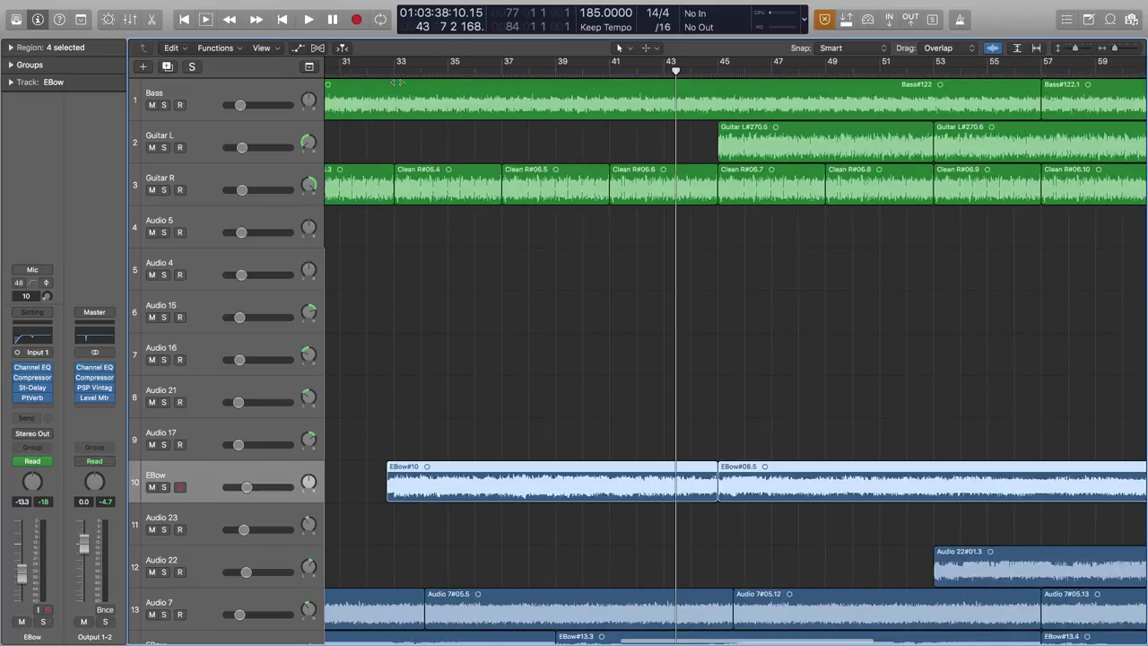
click(396, 74)
scroll(396, 72, left, 1)
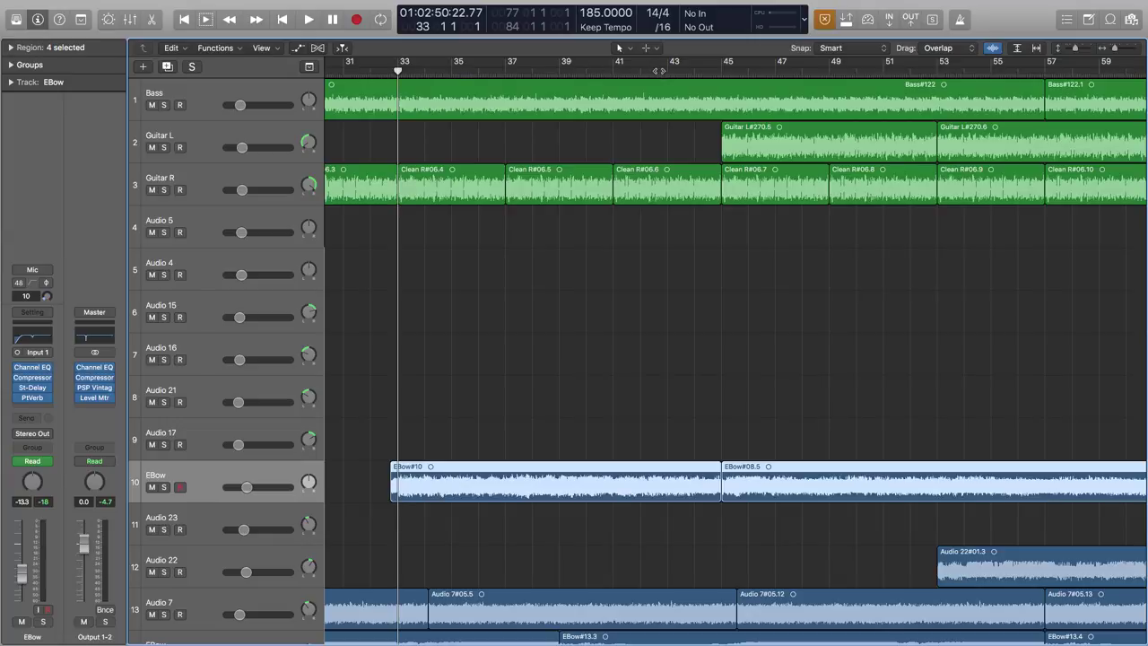
click(721, 71)
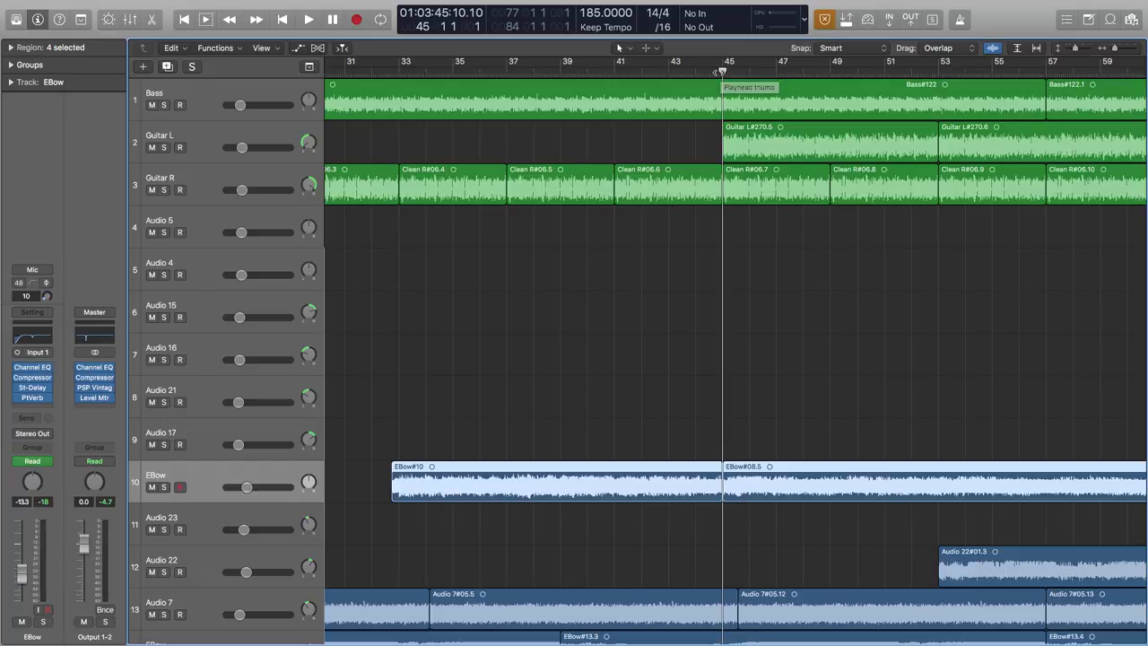
scroll(743, 106, right, 5)
scroll(690, 112, right, 2)
scroll(689, 112, left, 5)
scroll(688, 112, right, 3)
scroll(524, 182, left, 3)
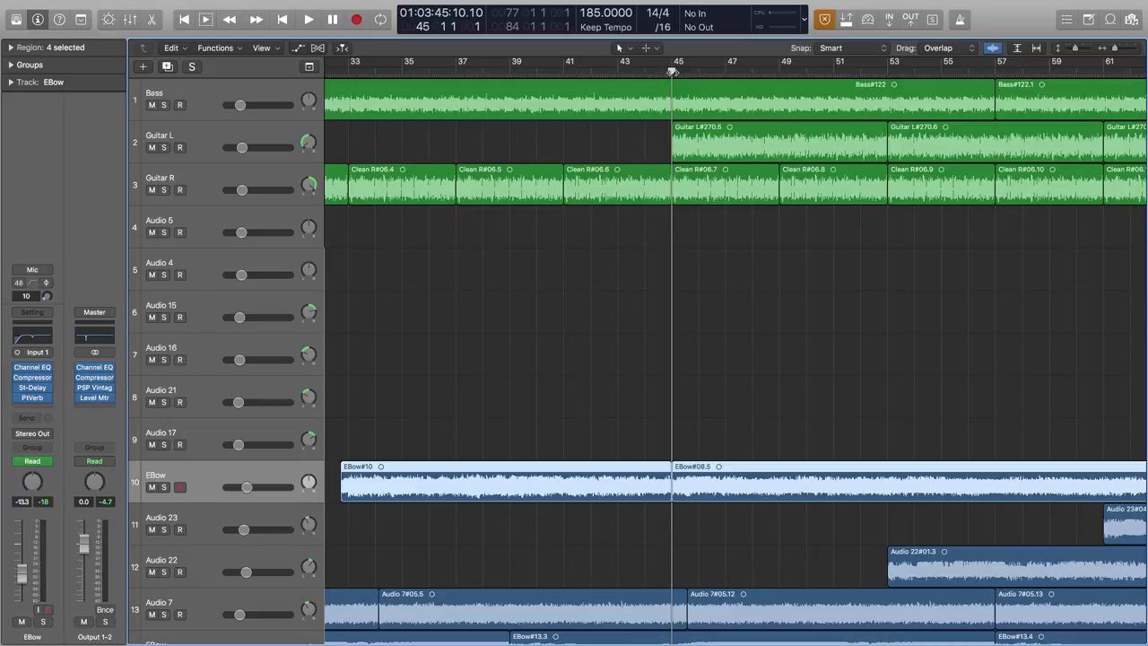
scroll(569, 311, down, 5)
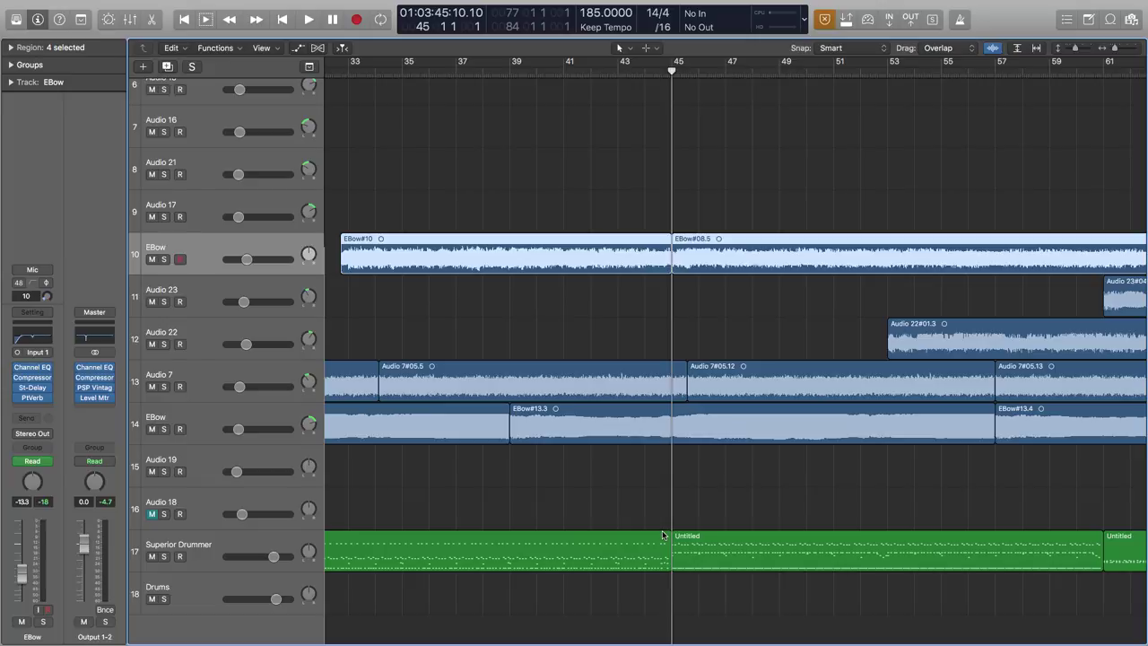
scroll(687, 400, up, 5)
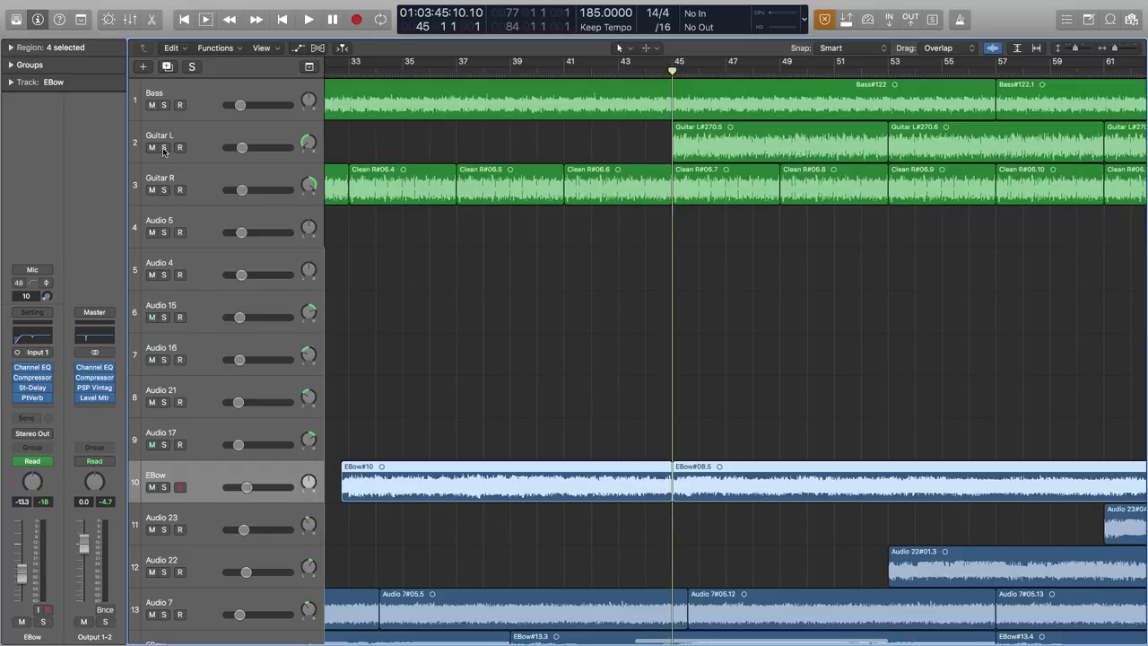
Solo only the Guitar L track and play it from bar 45 until bar 47.
click(163, 148)
click(164, 190)
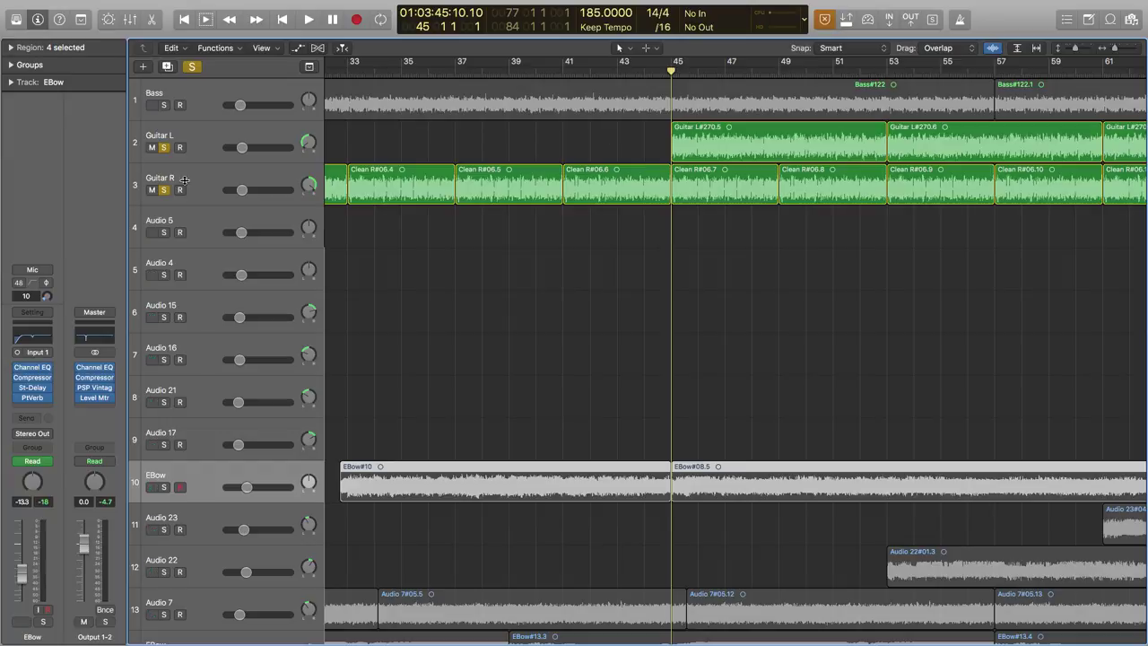
click(165, 190)
key(space)
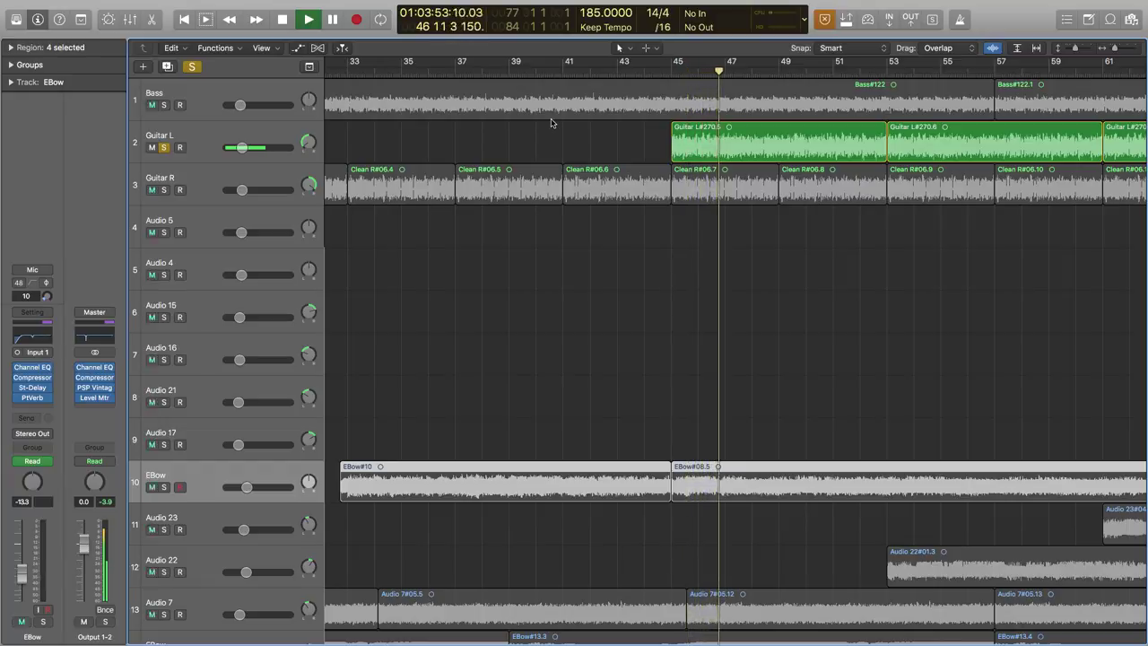
key(space)
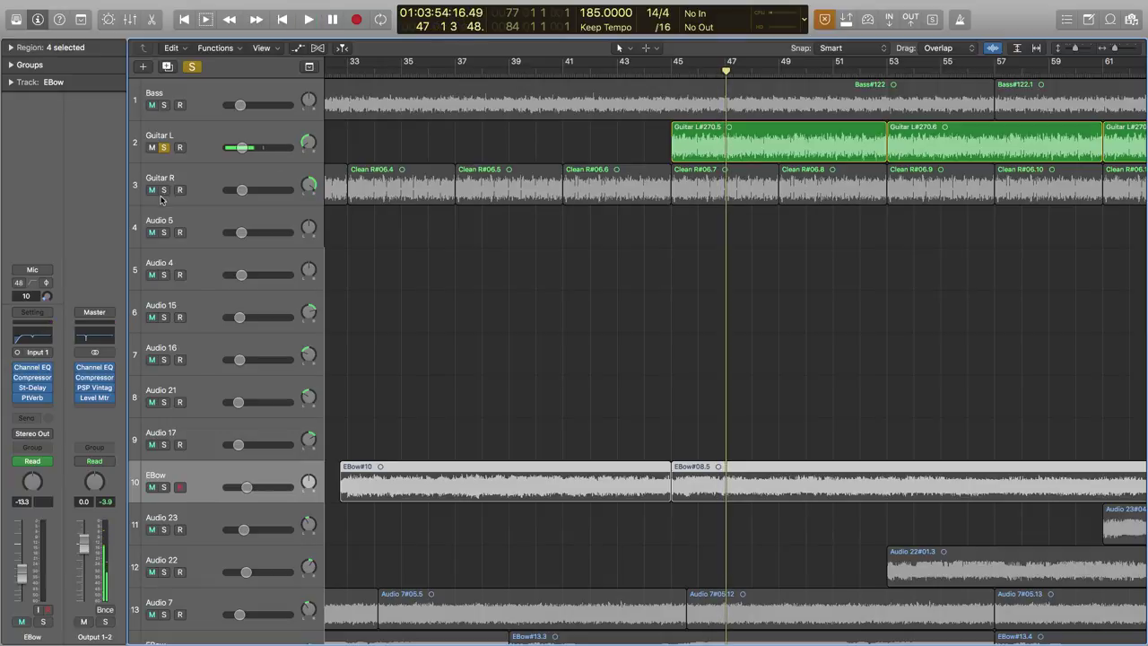
Add Guitar R to the soloed Guitar L, play both from bar 45 until partway through bar 47, and clear all solos.
click(164, 190)
click(672, 69)
key(space)
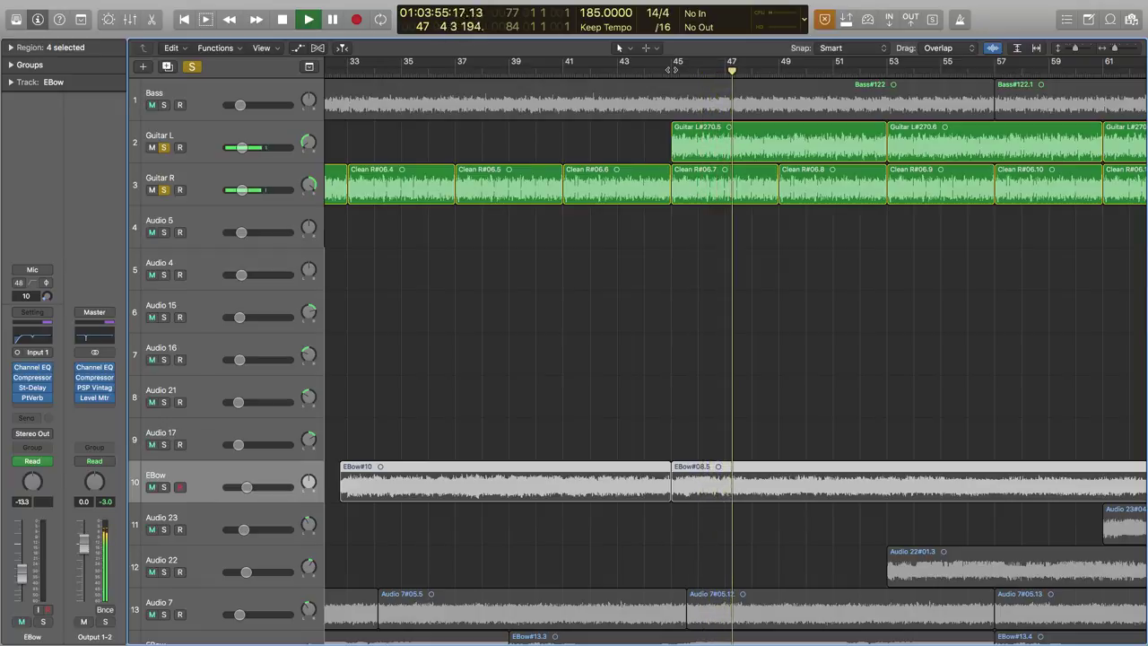
key(space)
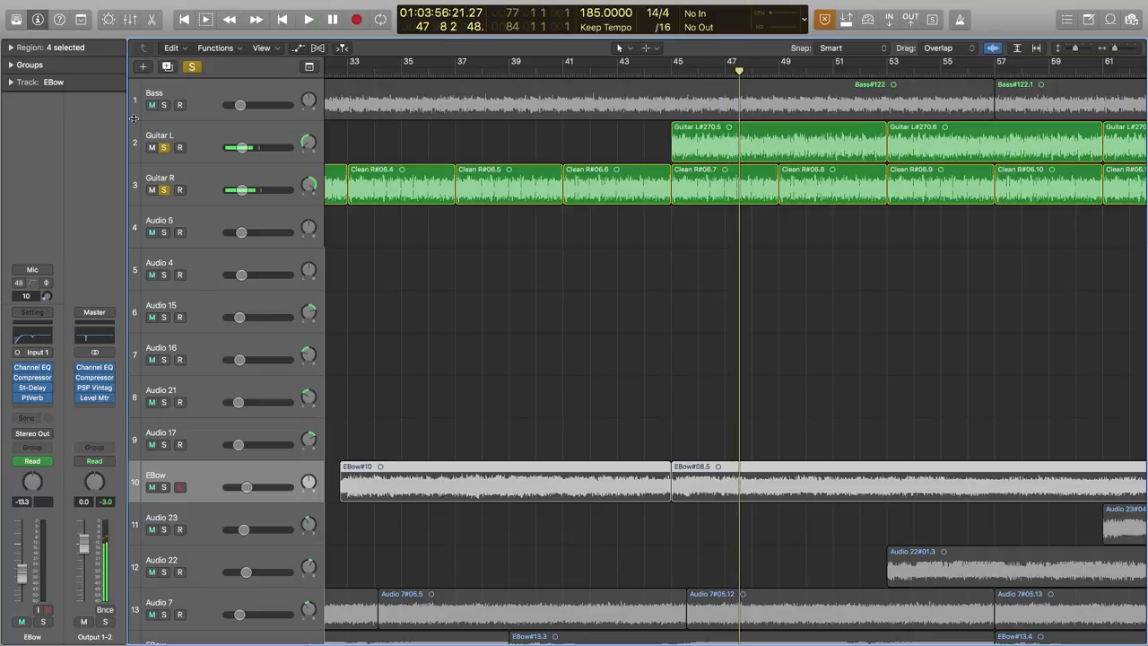
click(192, 68)
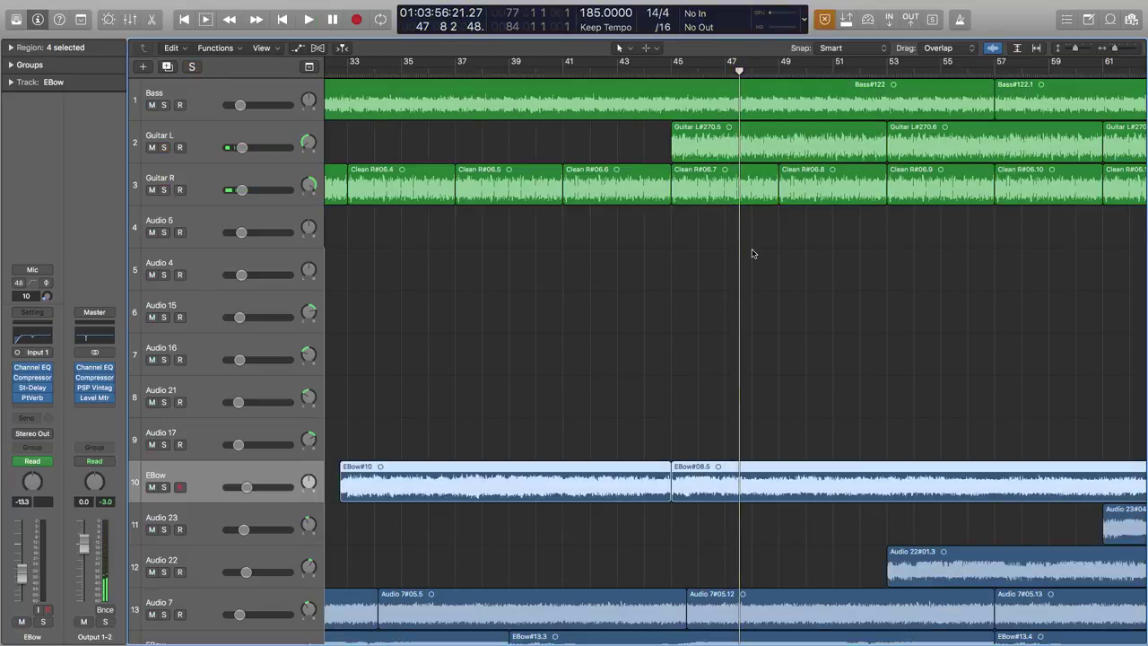
Solo the EBow on track 10 together with the Drums track, and place the playhead at bar 45.
click(613, 365)
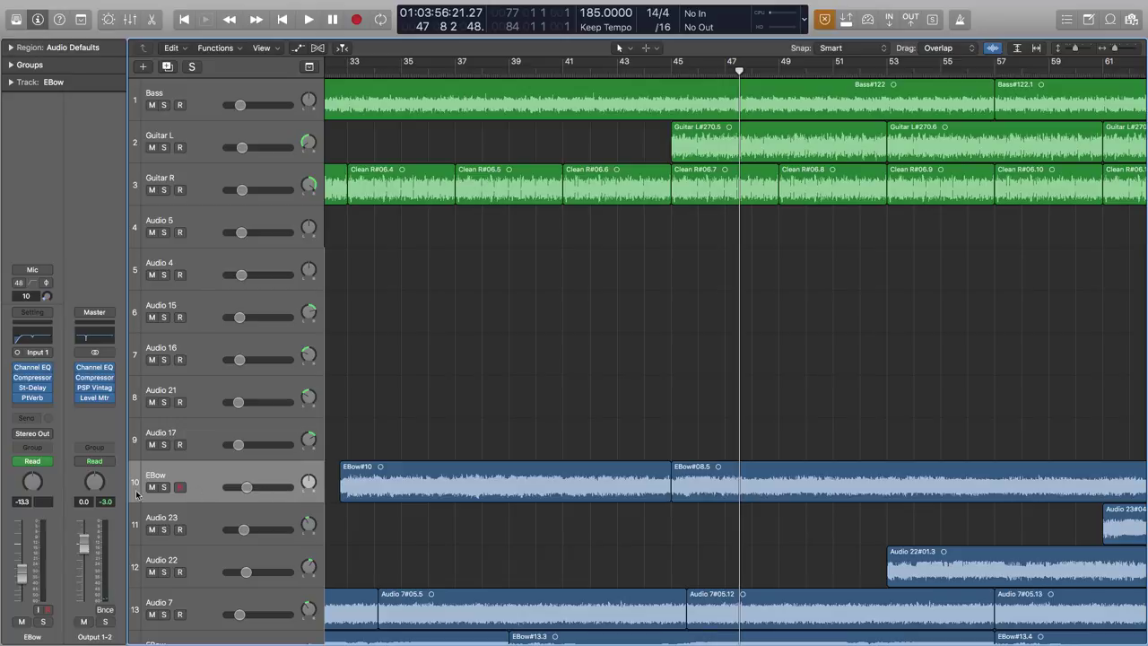
click(163, 487)
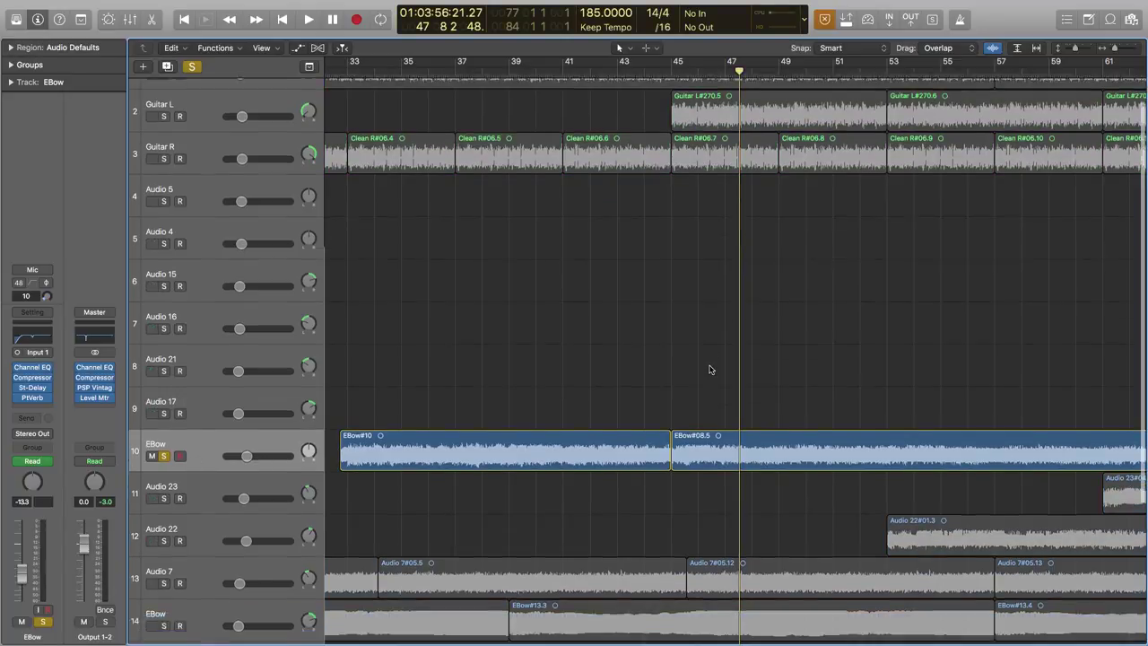
scroll(709, 369, down, 3)
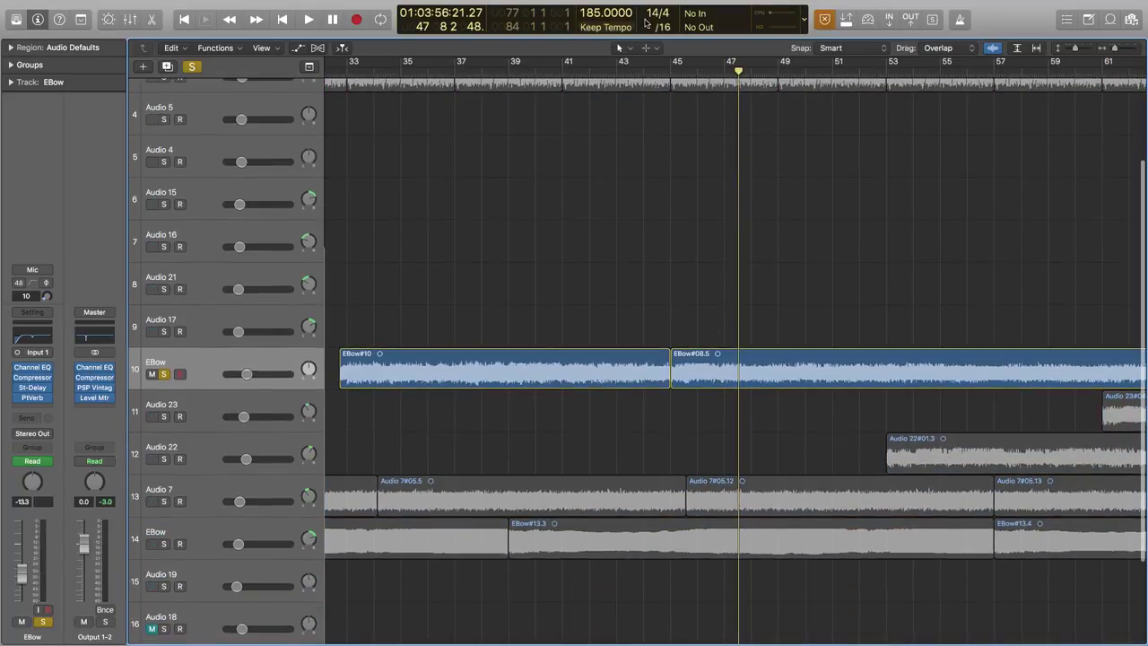
click(671, 71)
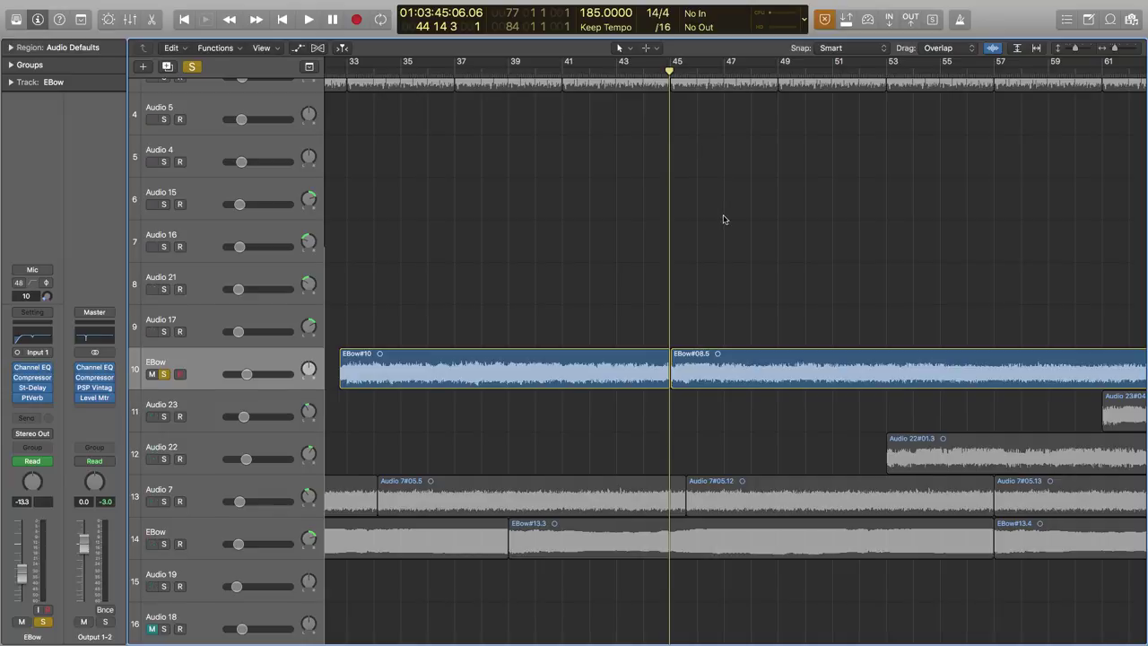
scroll(713, 213, down, 3)
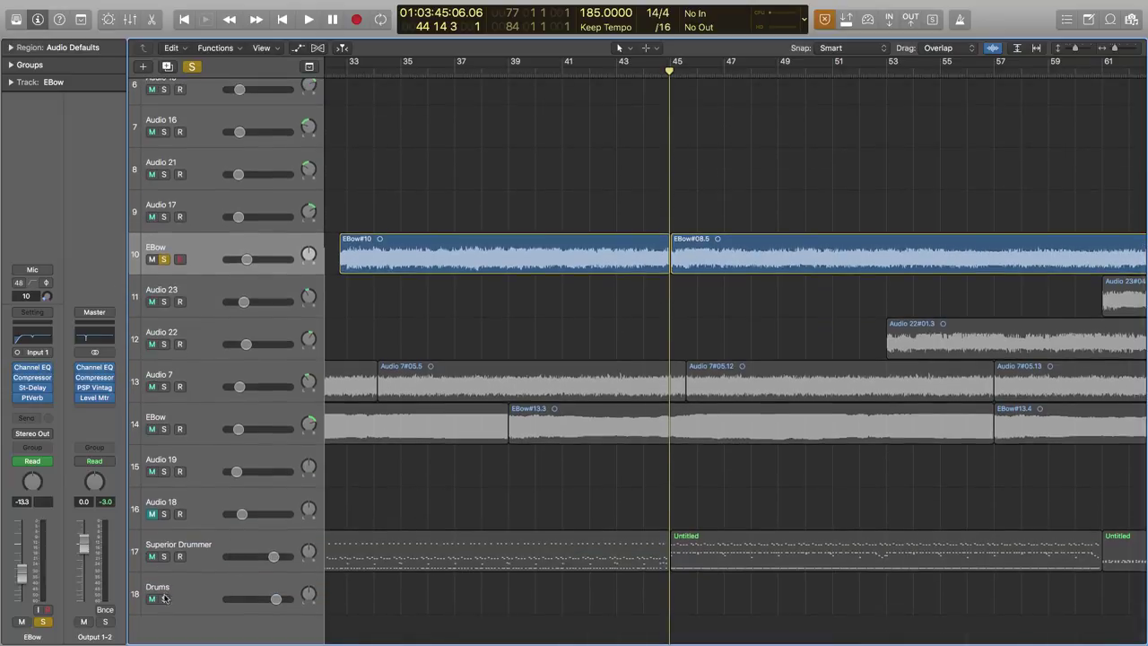
click(164, 599)
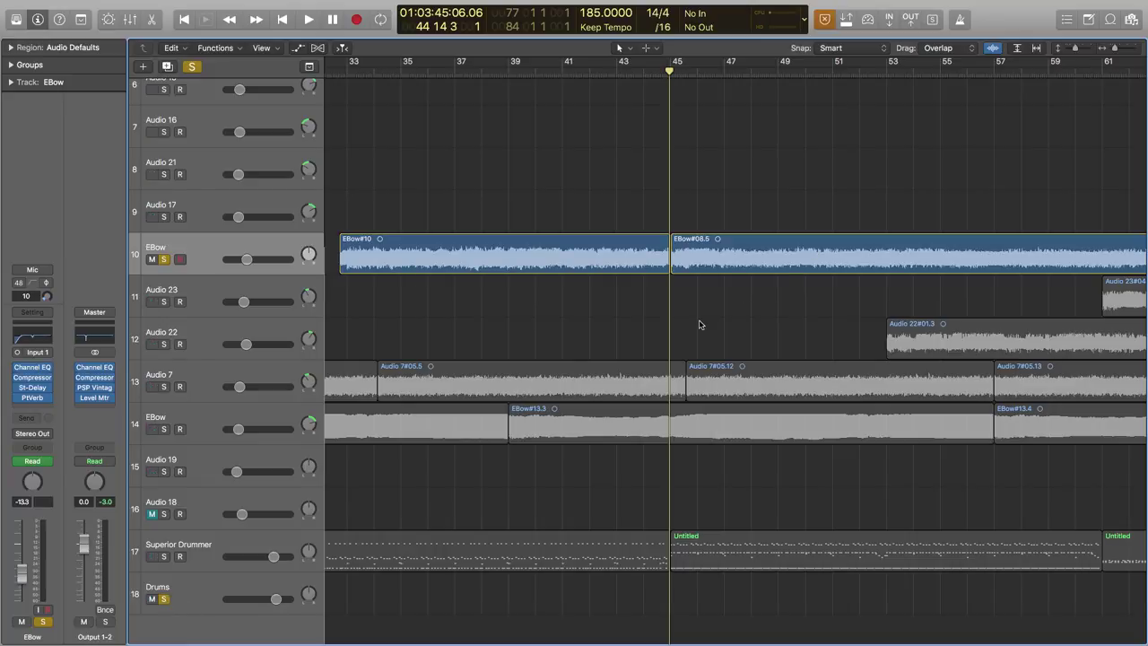
Play the soloed EBow and drums from bar 45 until bar 49, and clear all solos.
scroll(604, 279, up, 5)
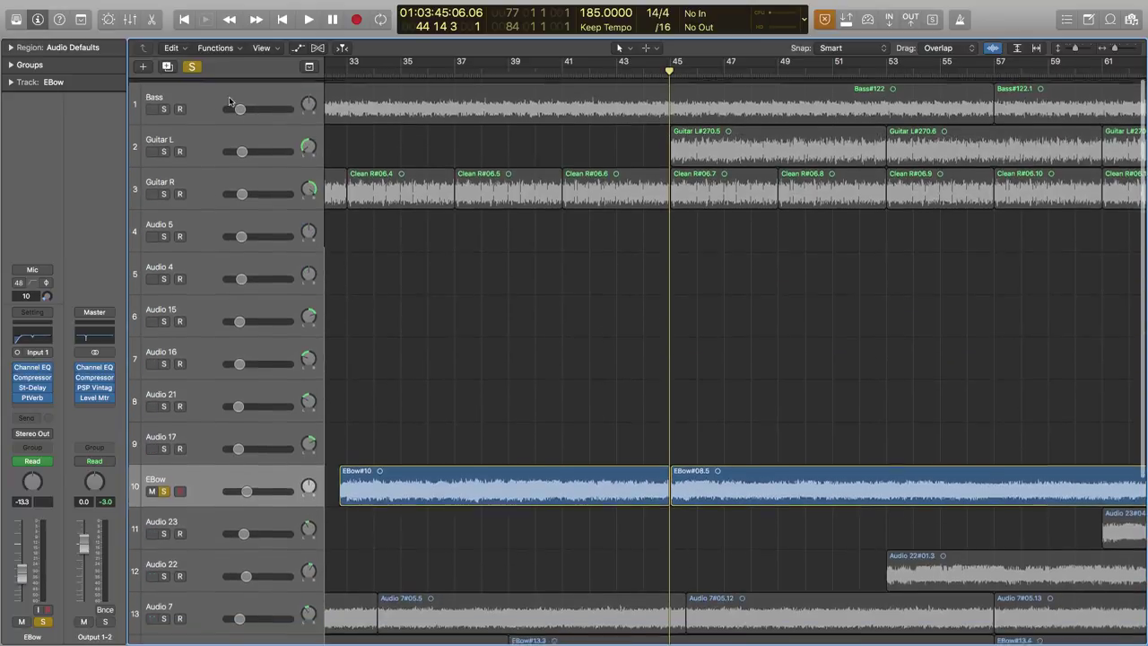
scroll(727, 399, down, 2)
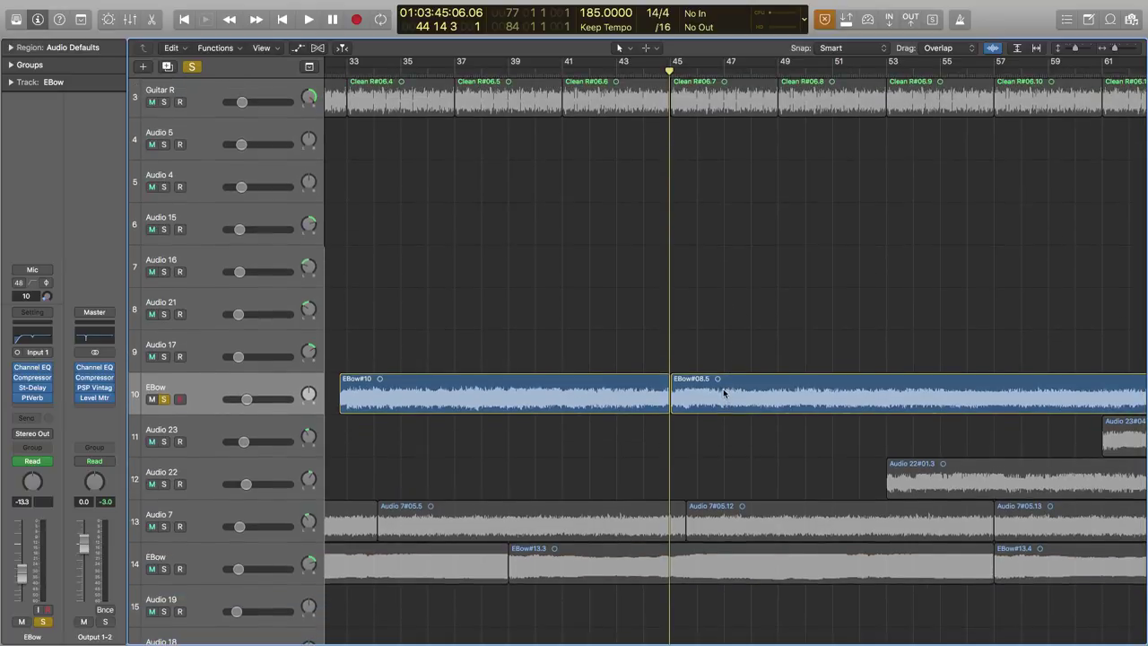
scroll(726, 390, right, 4)
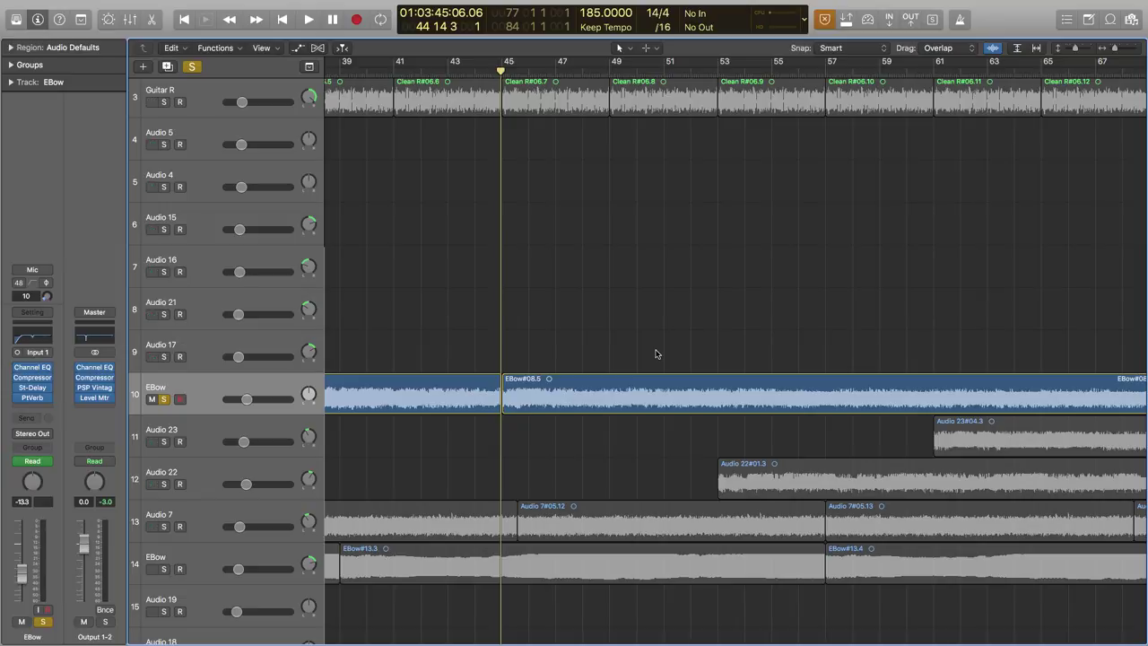
key(space)
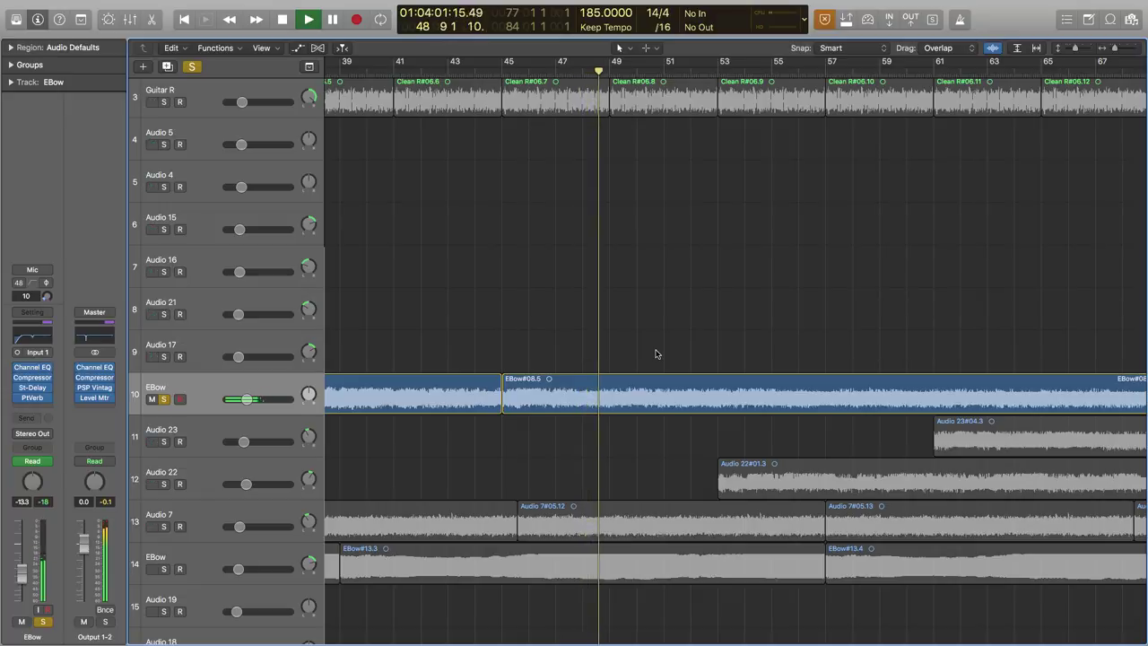
key(space)
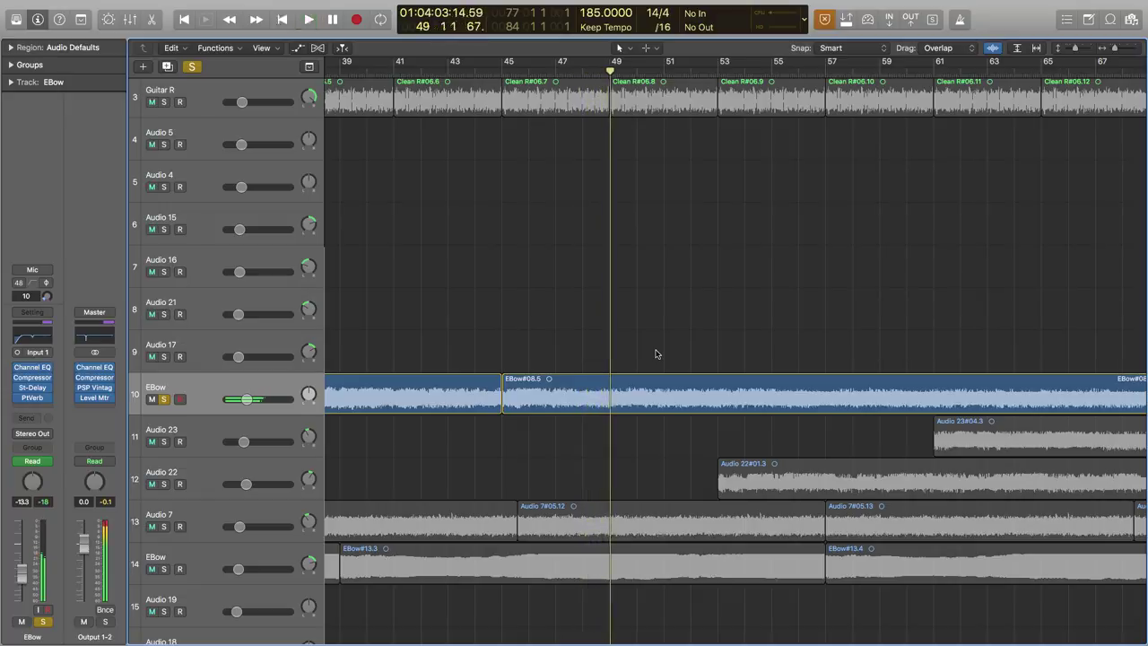
click(192, 67)
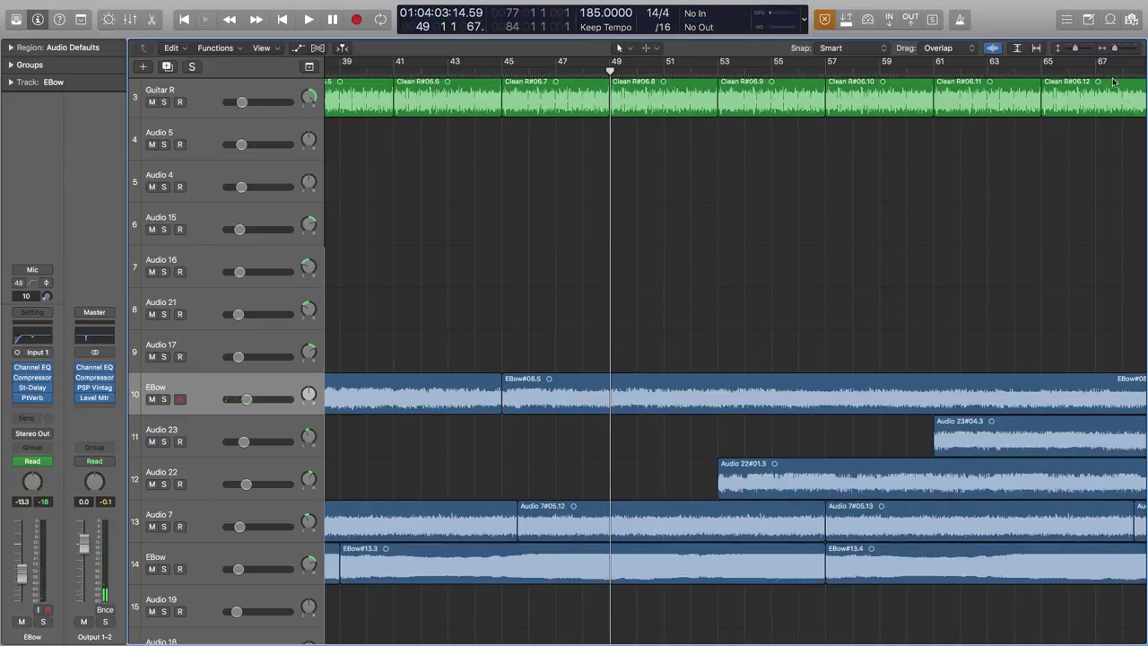
Examine the Guitar R regions against the other layers across the arrangement from bar 25 to bar 89.
scroll(1017, 167, up, 5)
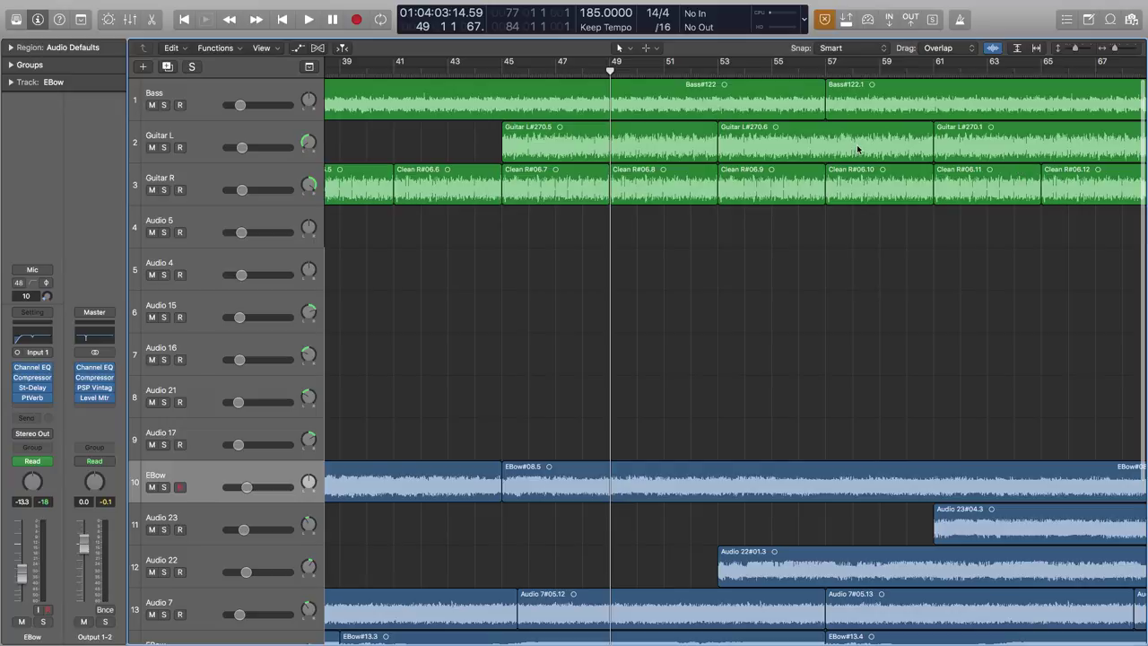
drag(1120, 51, 1114, 52)
scroll(428, 145, left, 5)
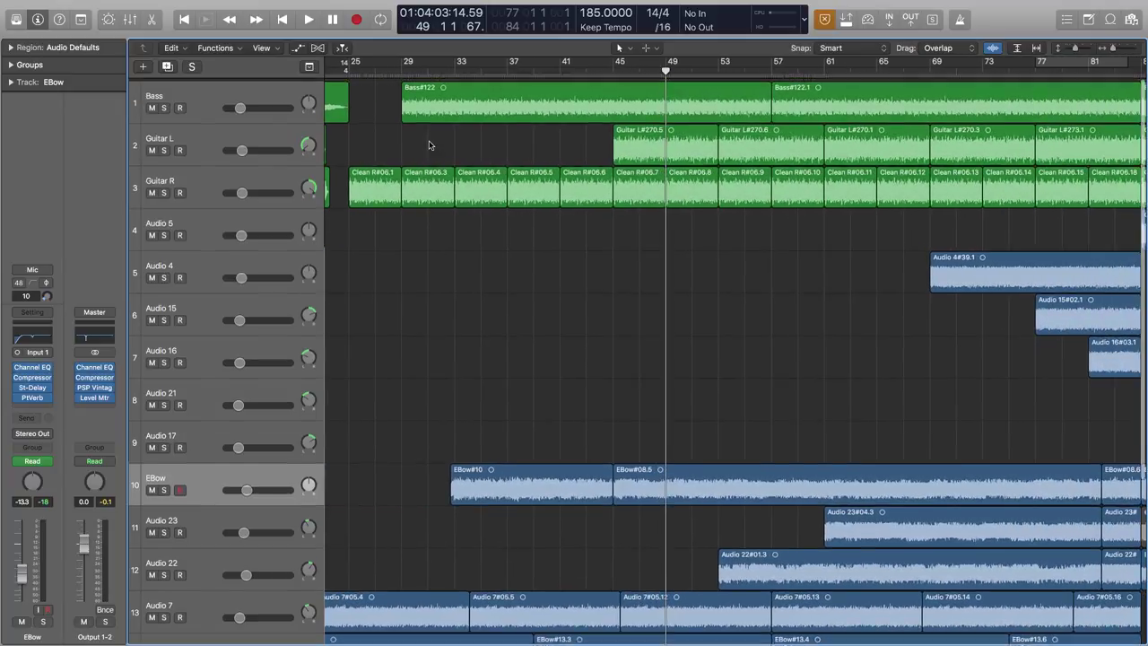
scroll(428, 145, down, 1)
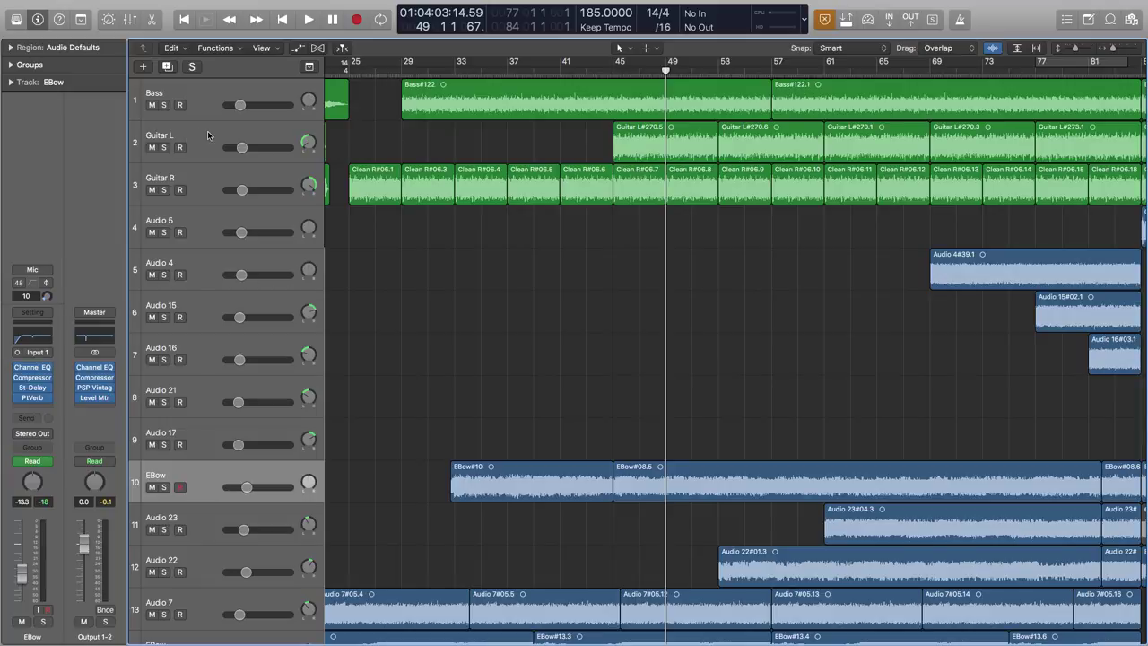
click(207, 134)
click(208, 177)
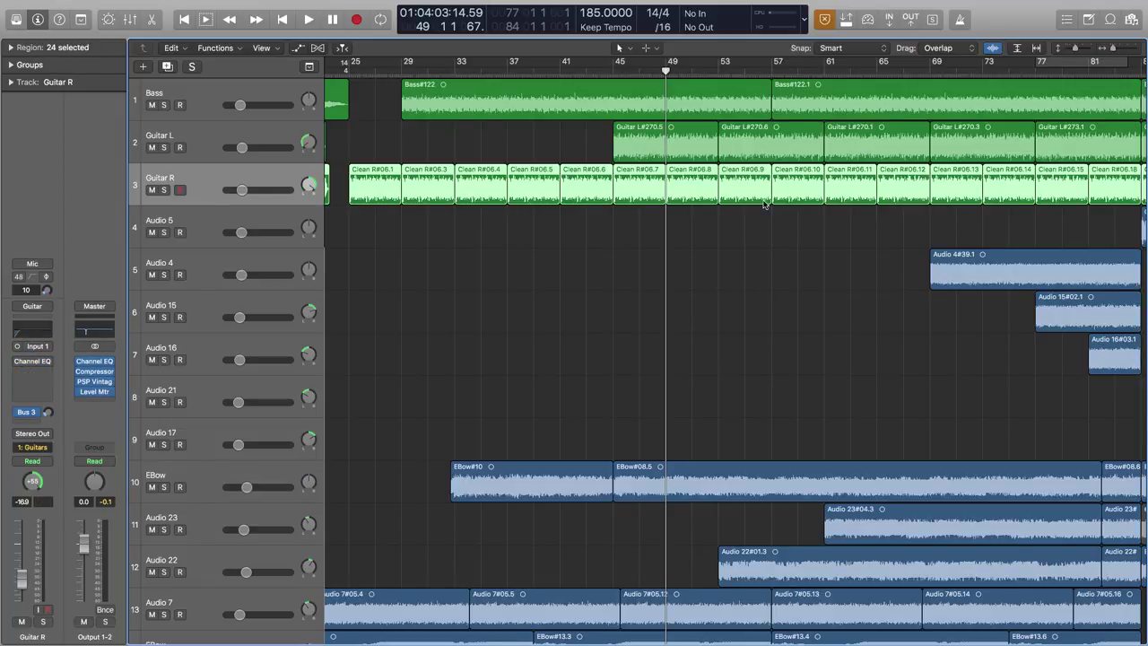
scroll(444, 199, right, 5)
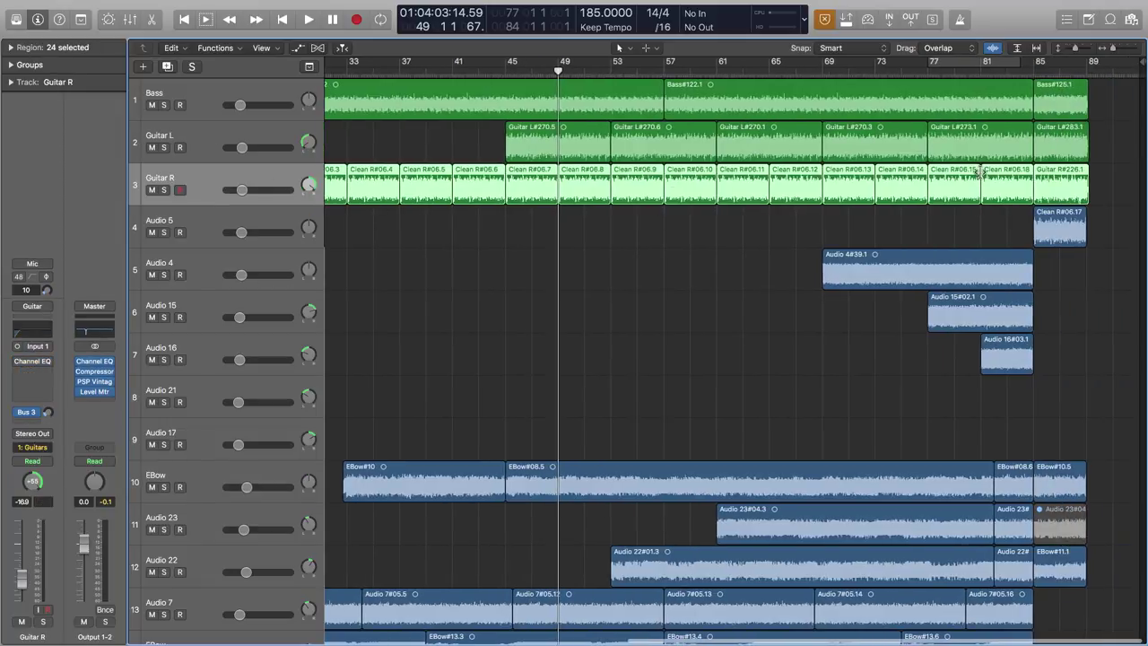
scroll(462, 189, left, 3)
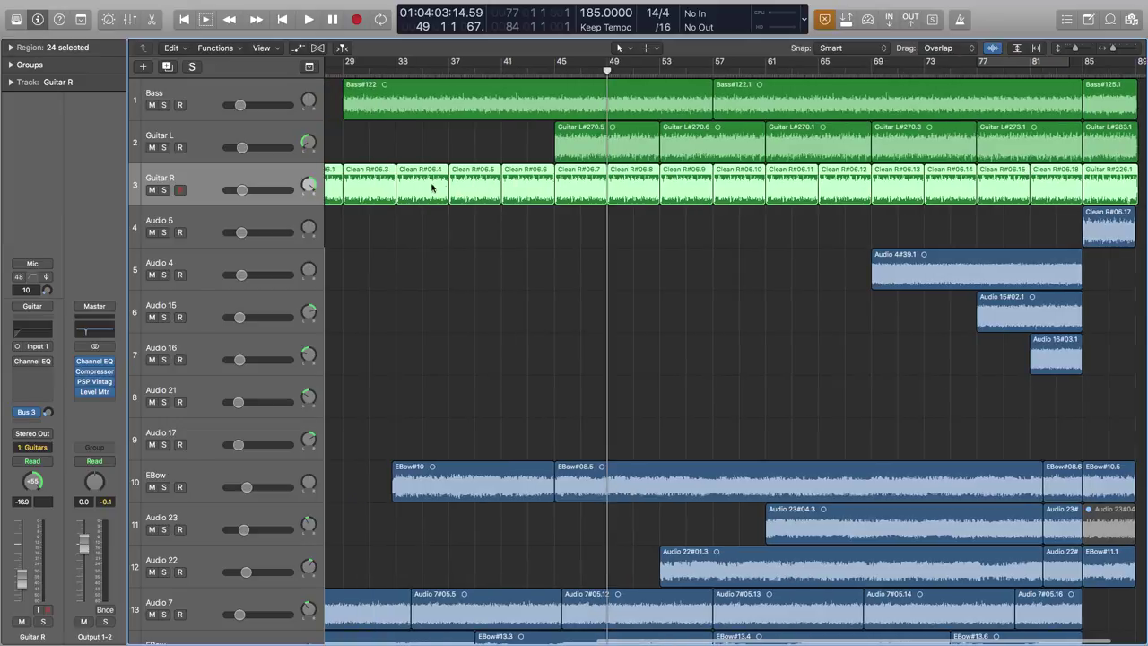
scroll(439, 186, left, 3)
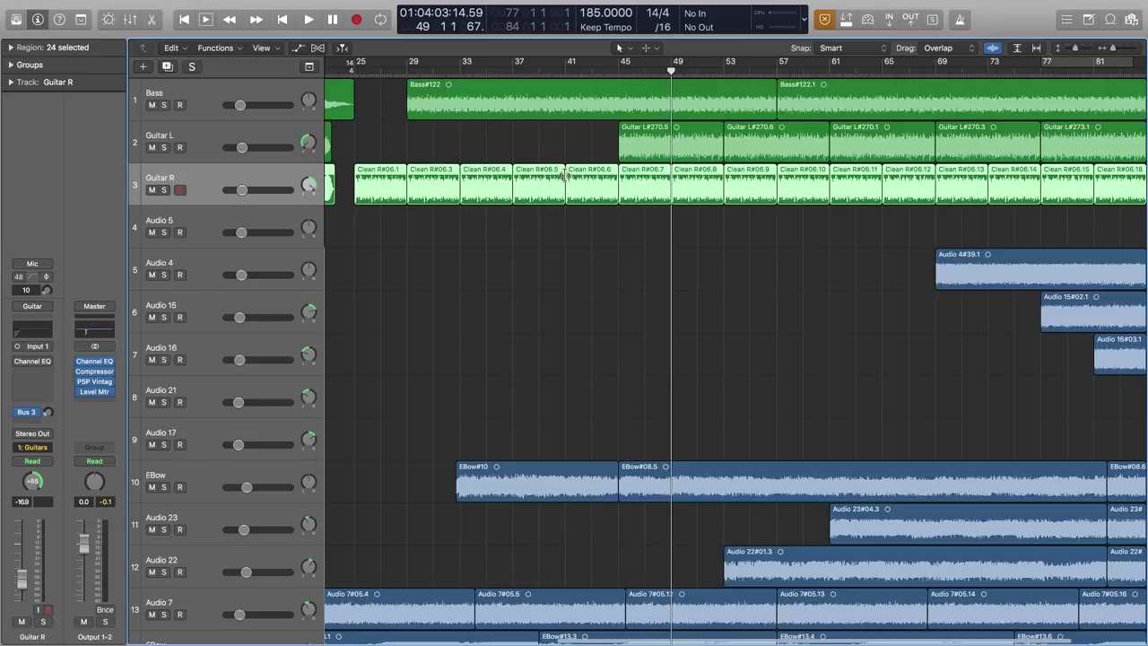
scroll(581, 179, right, 2)
Examine the Guitar L regions from bar 45 and the Bass regions from bar 29 onward.
click(203, 141)
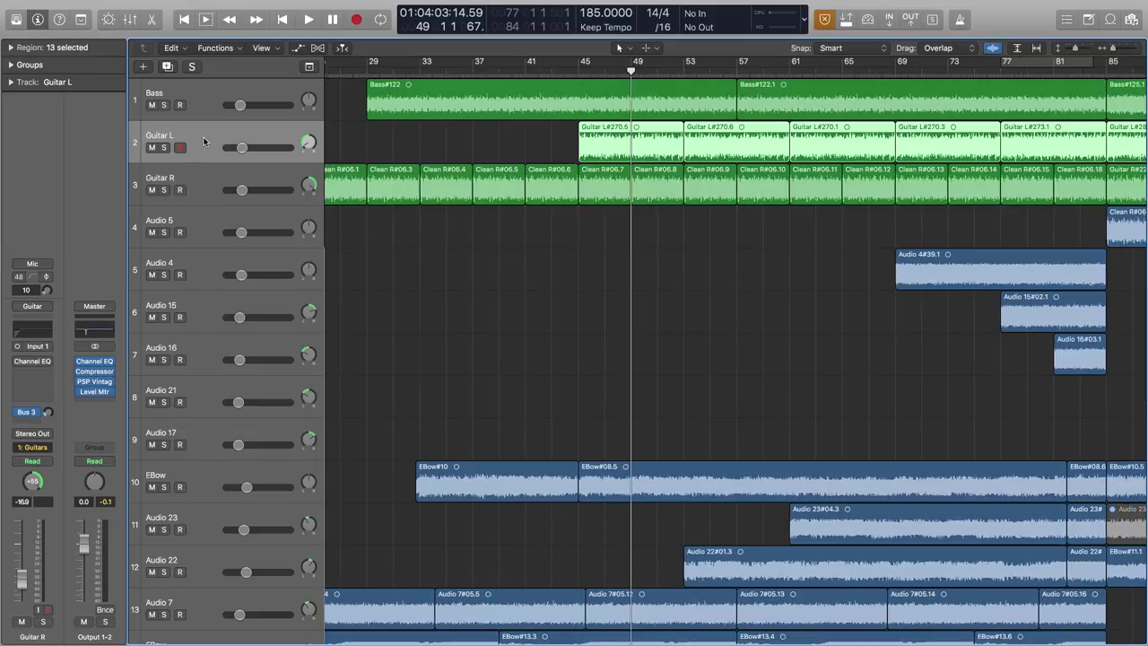
click(232, 93)
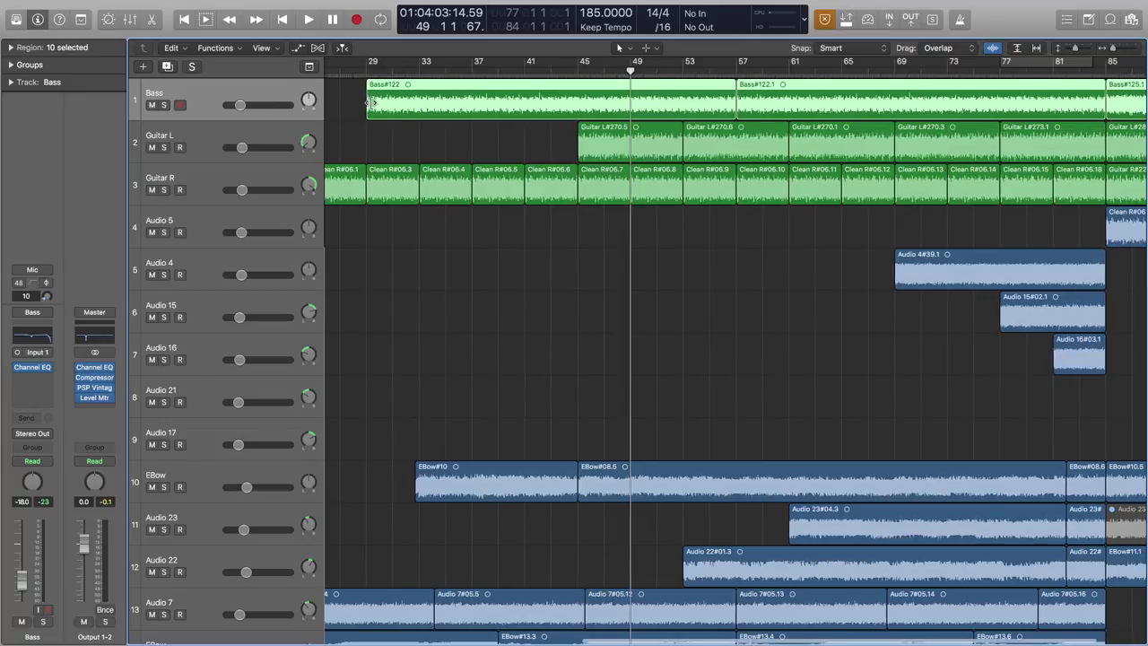
scroll(728, 108, right, 3)
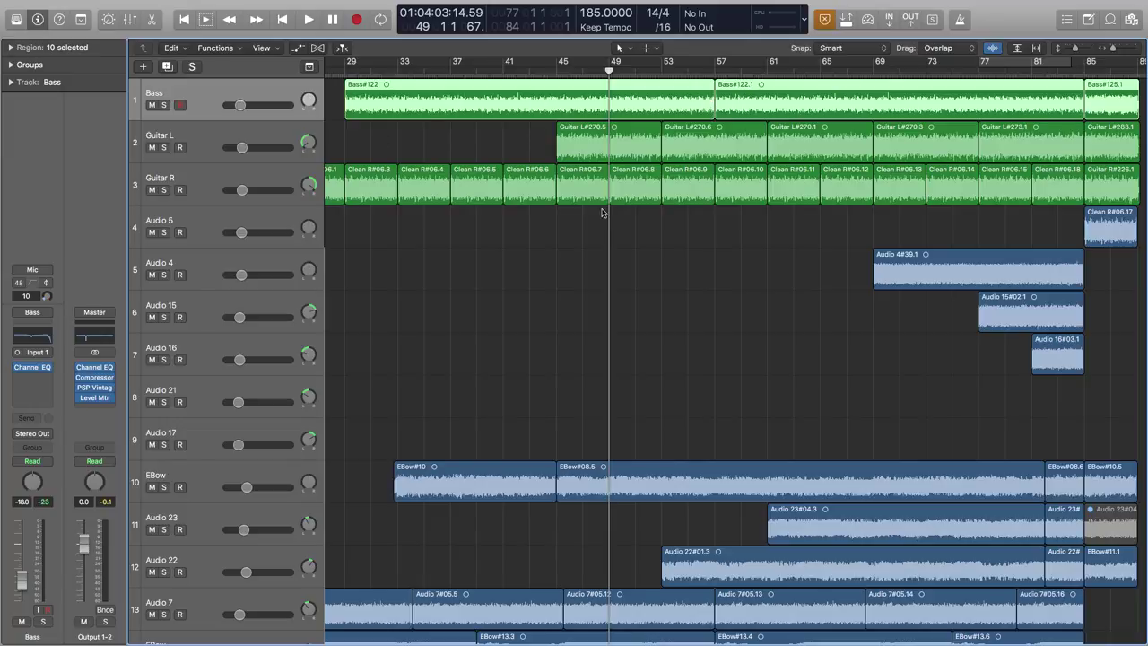
Examine the EBow#08.5 region among the lower layers and place the playhead at its start at bar 45.
click(643, 239)
scroll(642, 256, down, 3)
scroll(641, 259, down, 2)
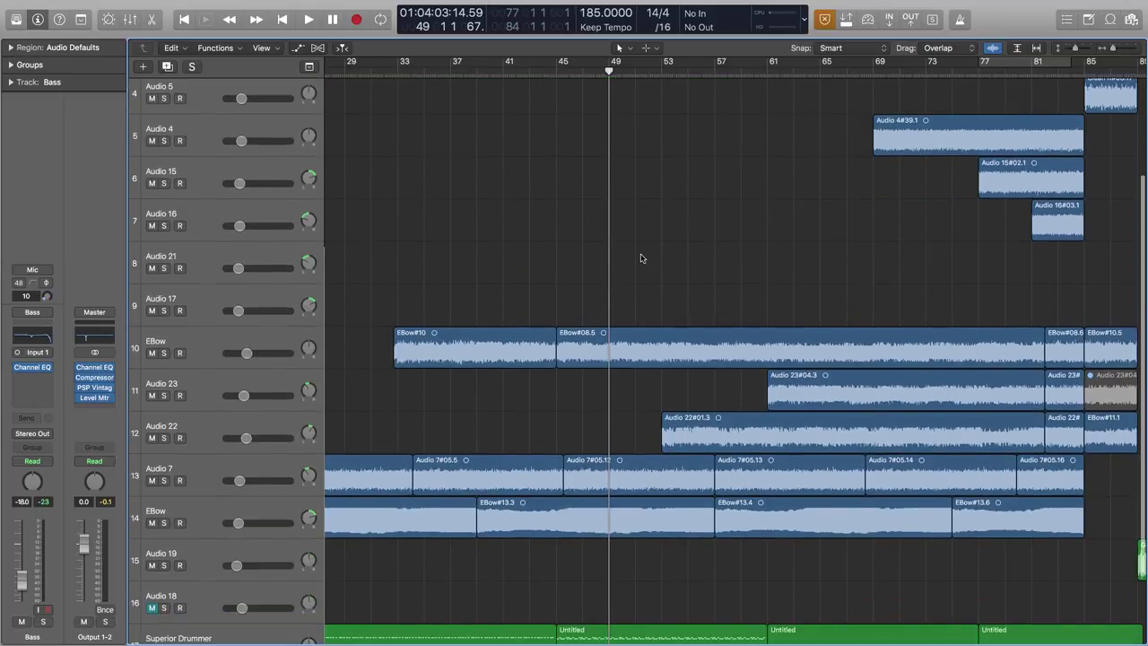
scroll(643, 257, right, 2)
click(697, 356)
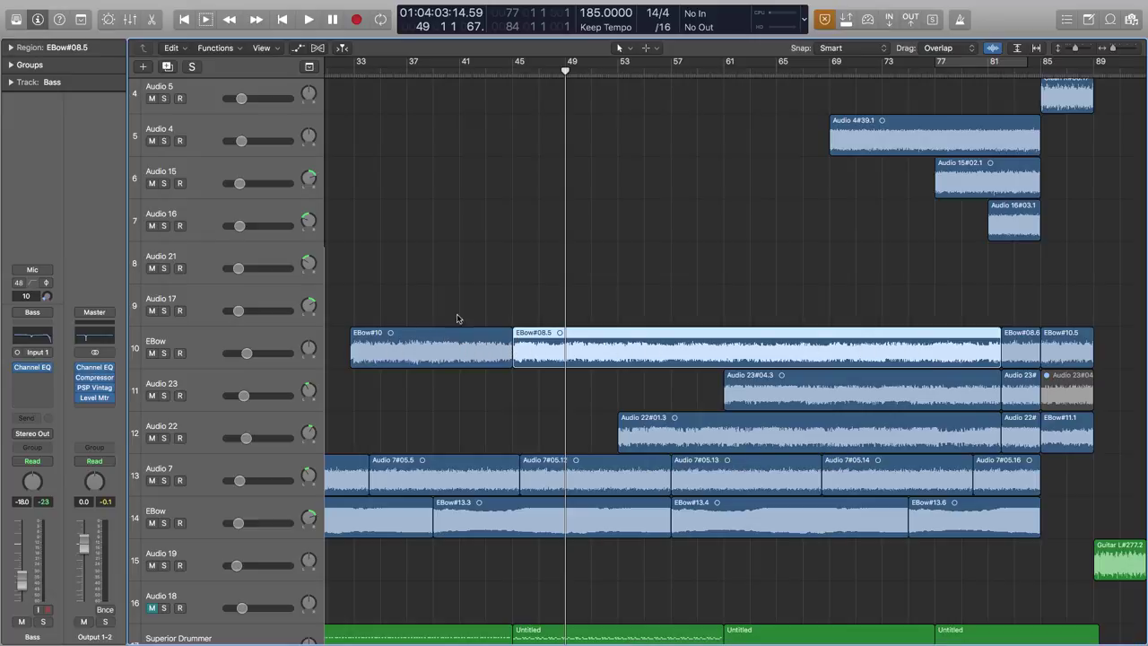
click(517, 72)
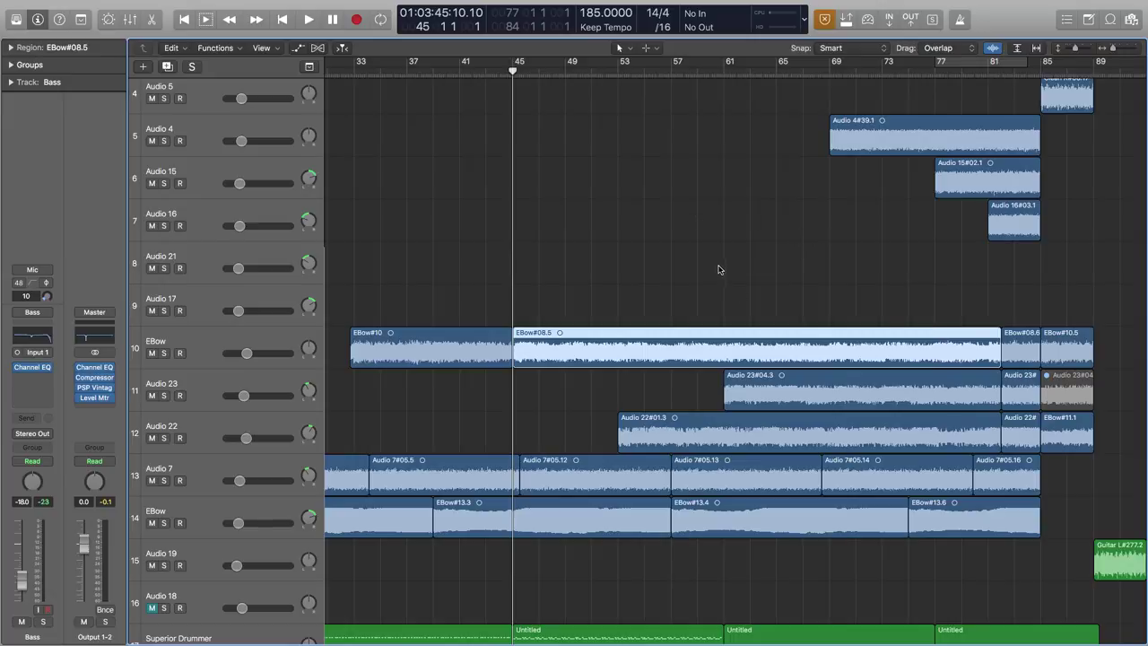
Examine how the drum, EBow, Audio 7, guitar and bass regions line up at bar 45.
scroll(728, 260, down, 1)
click(674, 257)
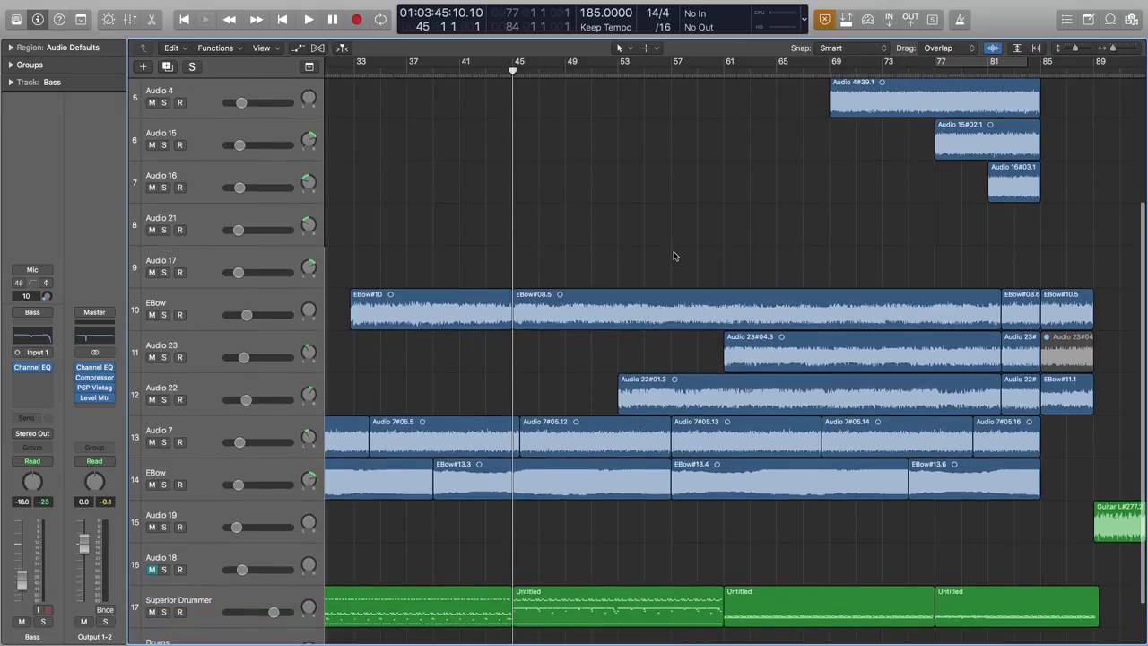
scroll(675, 256, down, 1)
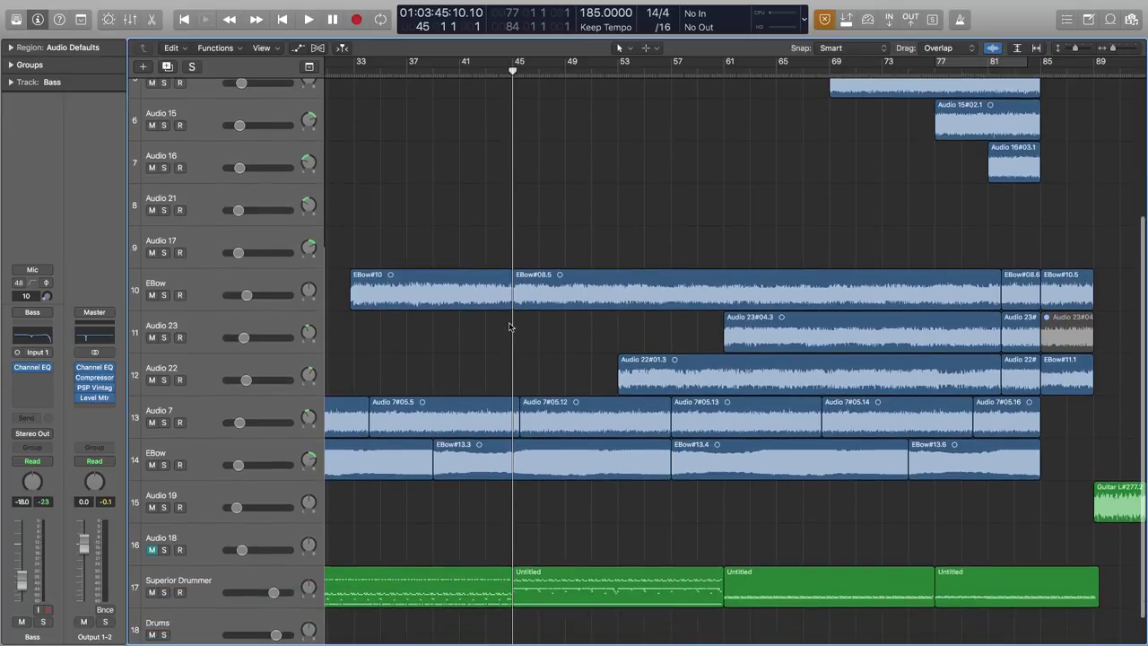
scroll(604, 340, down, 1)
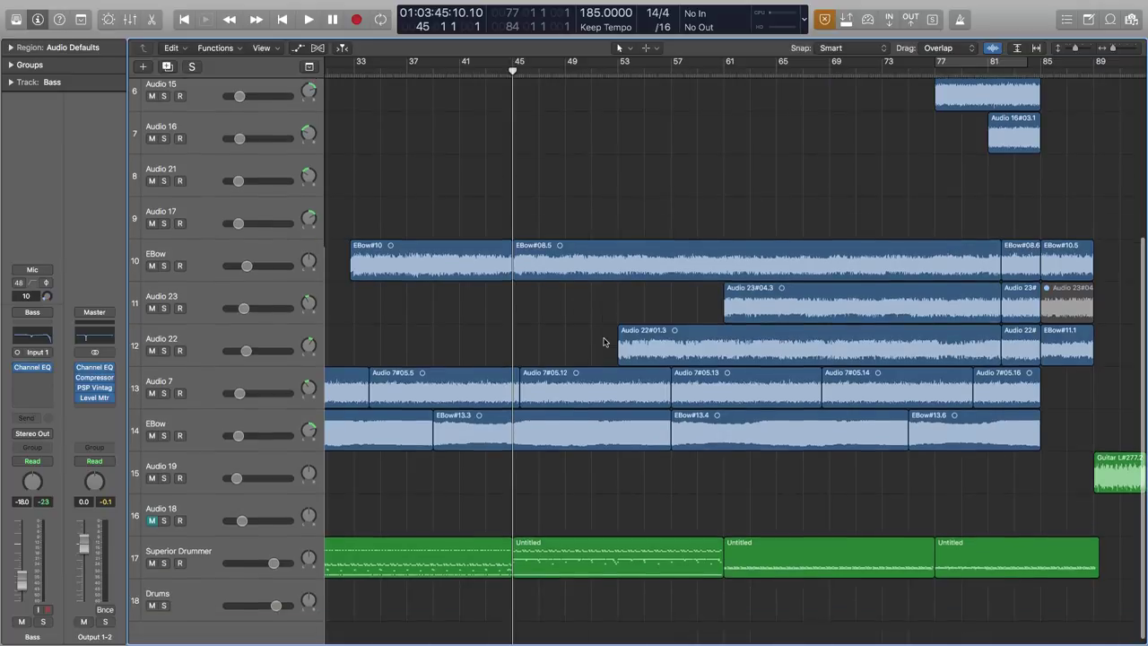
scroll(568, 307, up, 2)
scroll(567, 305, up, 4)
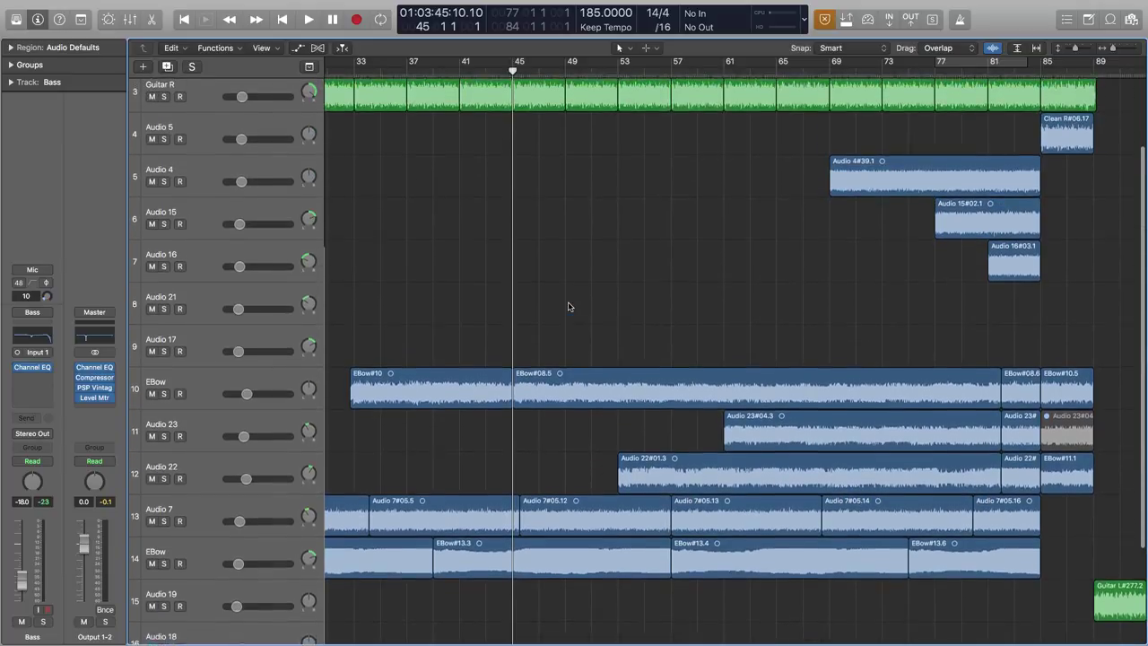
scroll(556, 177, up, 4)
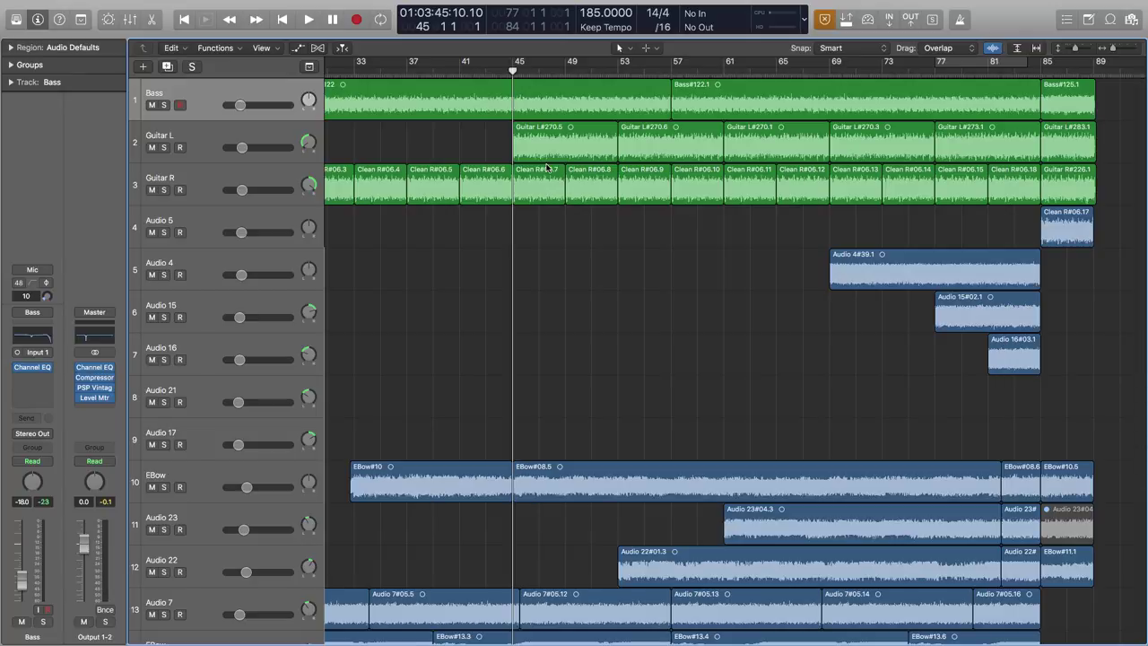
scroll(574, 189, down, 1)
scroll(574, 185, up, 1)
scroll(579, 189, down, 6)
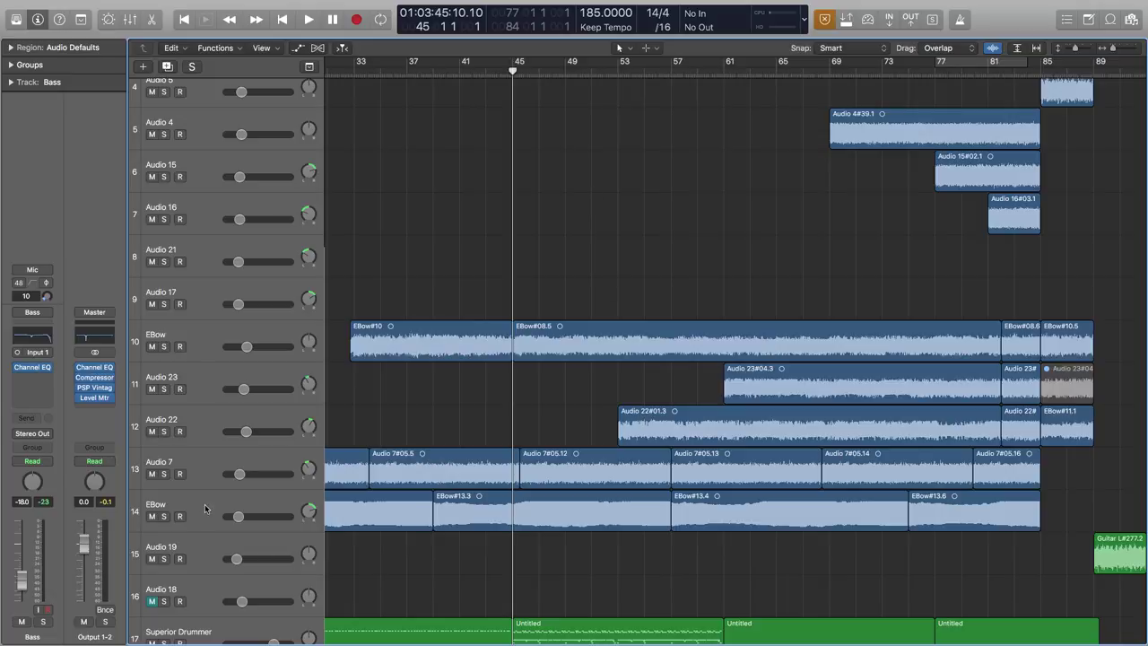
Highlight the Audio 7 and track 14 EBow regions, then the Audio 22 regions, compare them with the guitar layers, and clear the selection.
click(228, 473)
shift+click(197, 505)
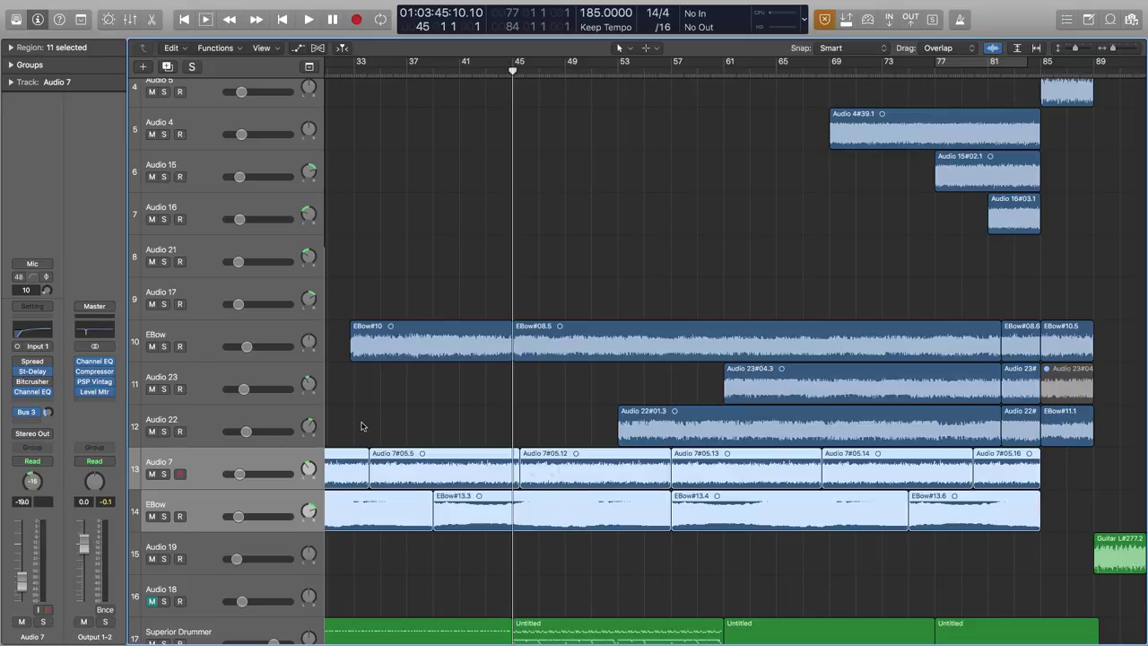
click(203, 418)
scroll(373, 402, up, 2)
scroll(421, 386, up, 4)
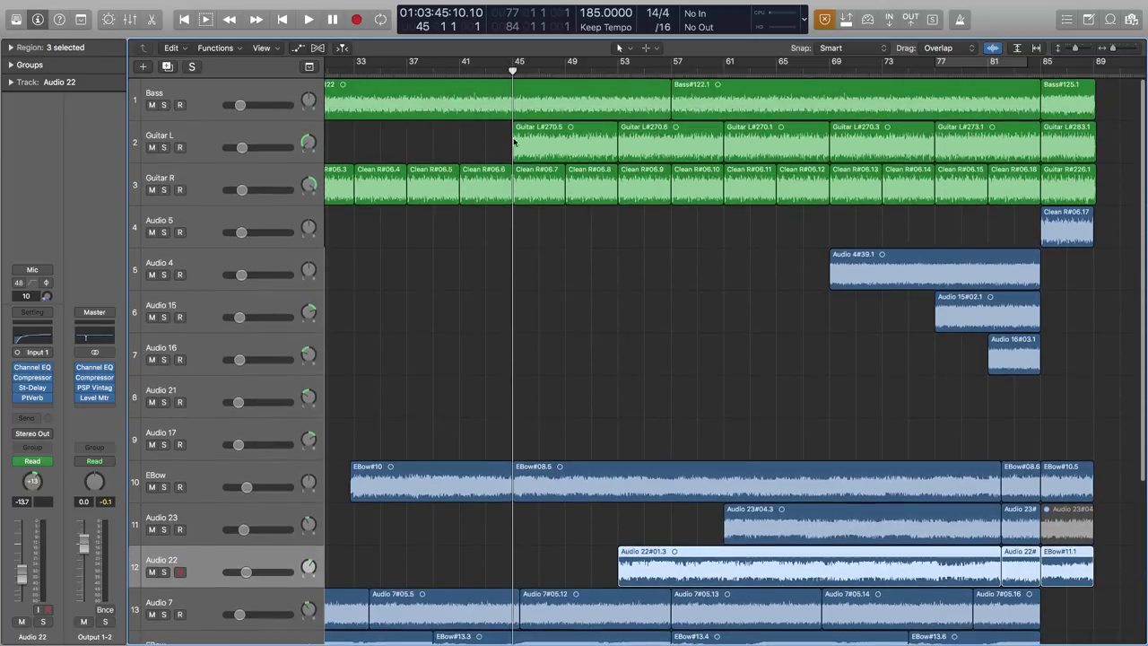
scroll(504, 440, down, 5)
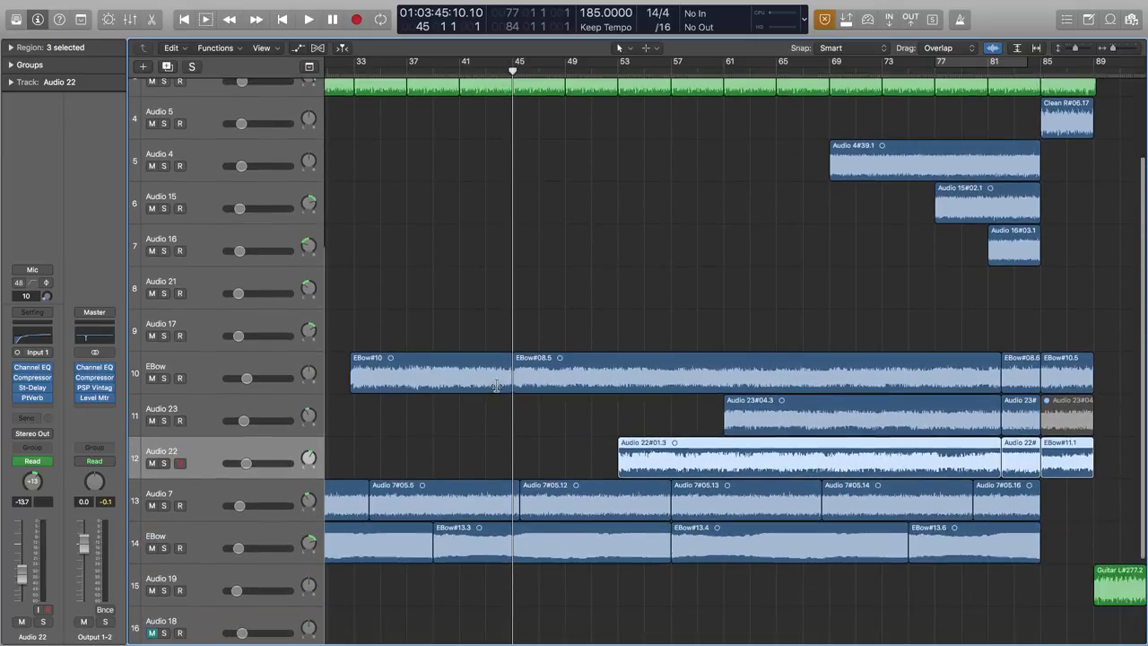
click(562, 453)
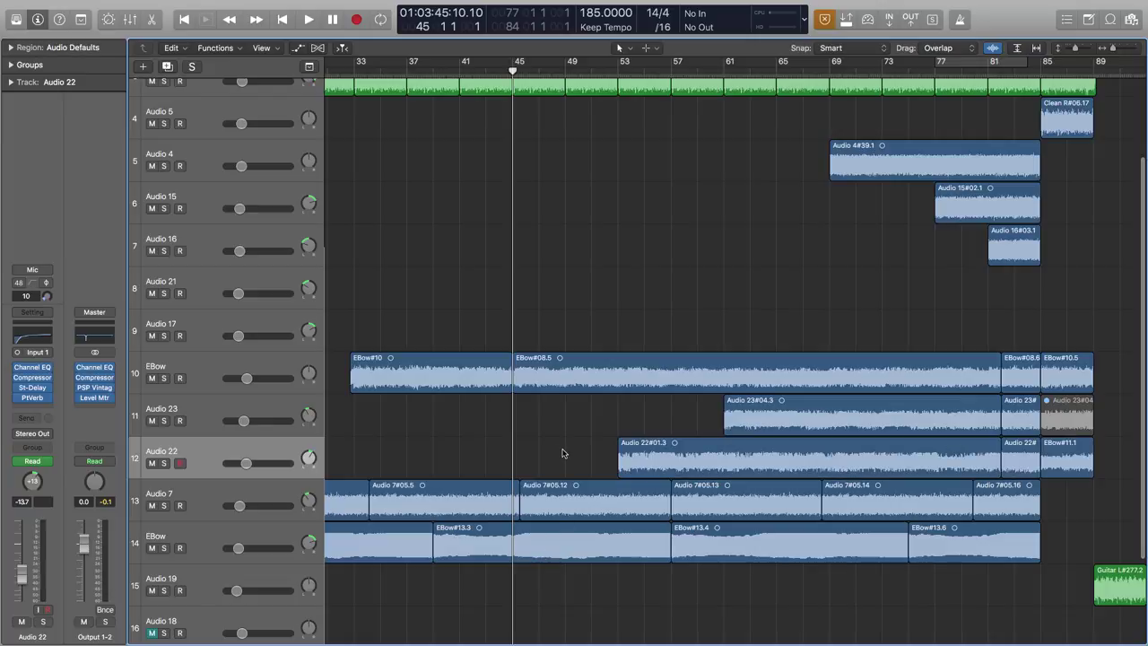
Solo the Audio 22 track and play it from the start of its region at bar 53.
scroll(562, 453, up, 5)
scroll(562, 453, down, 4)
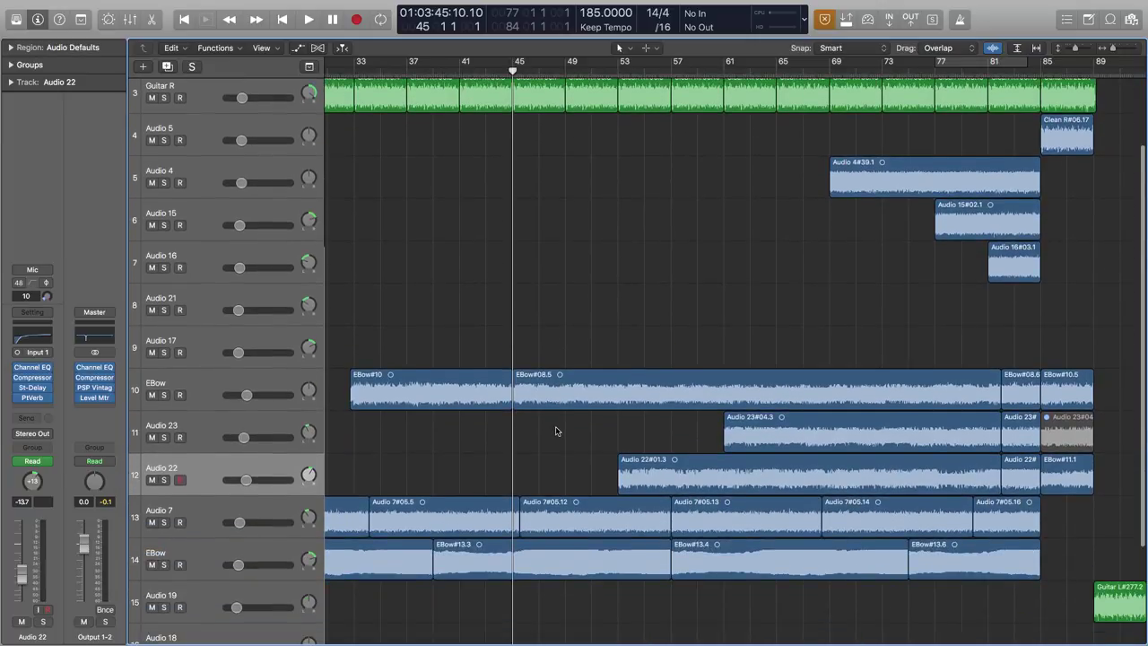
scroll(559, 430, right, 1)
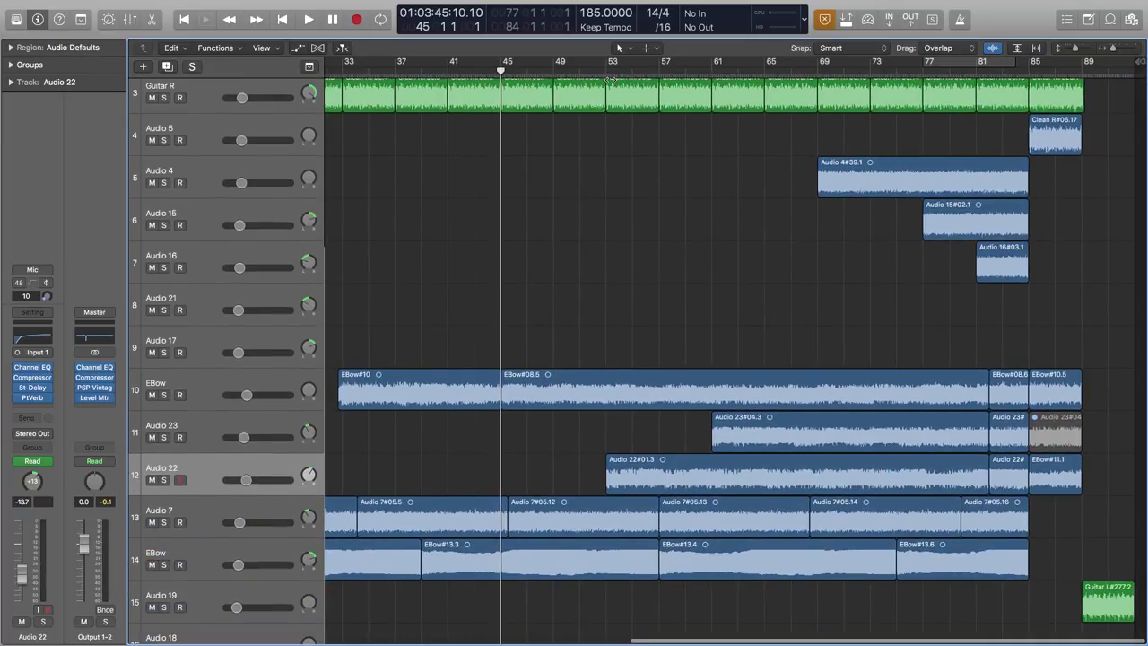
click(607, 70)
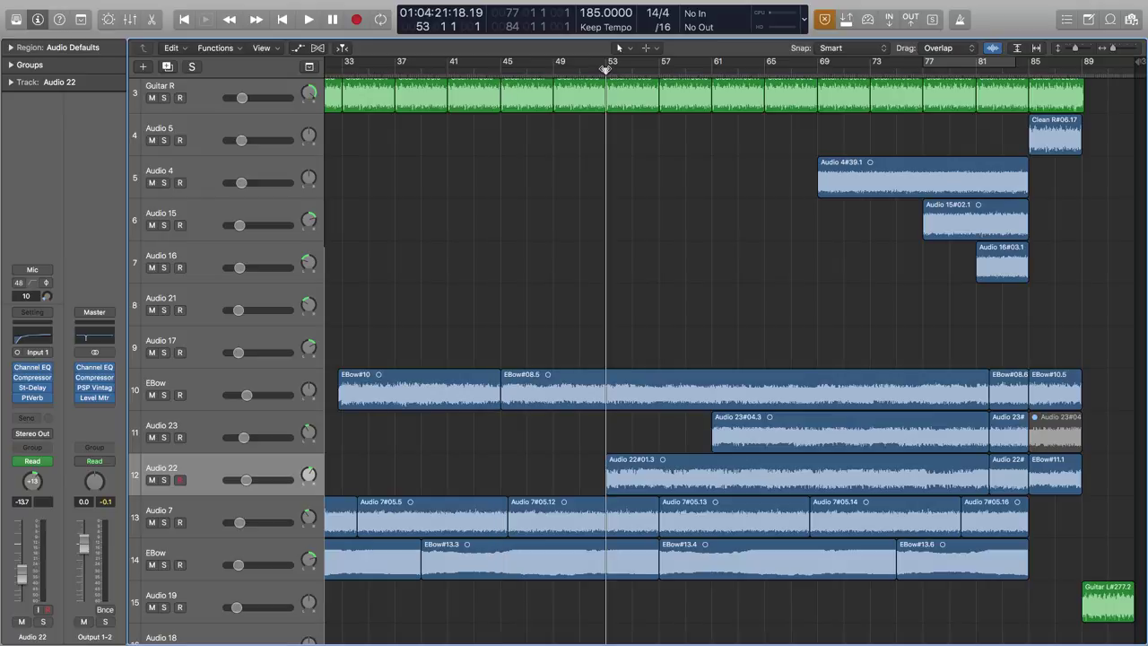
click(165, 481)
scroll(537, 453, down, 5)
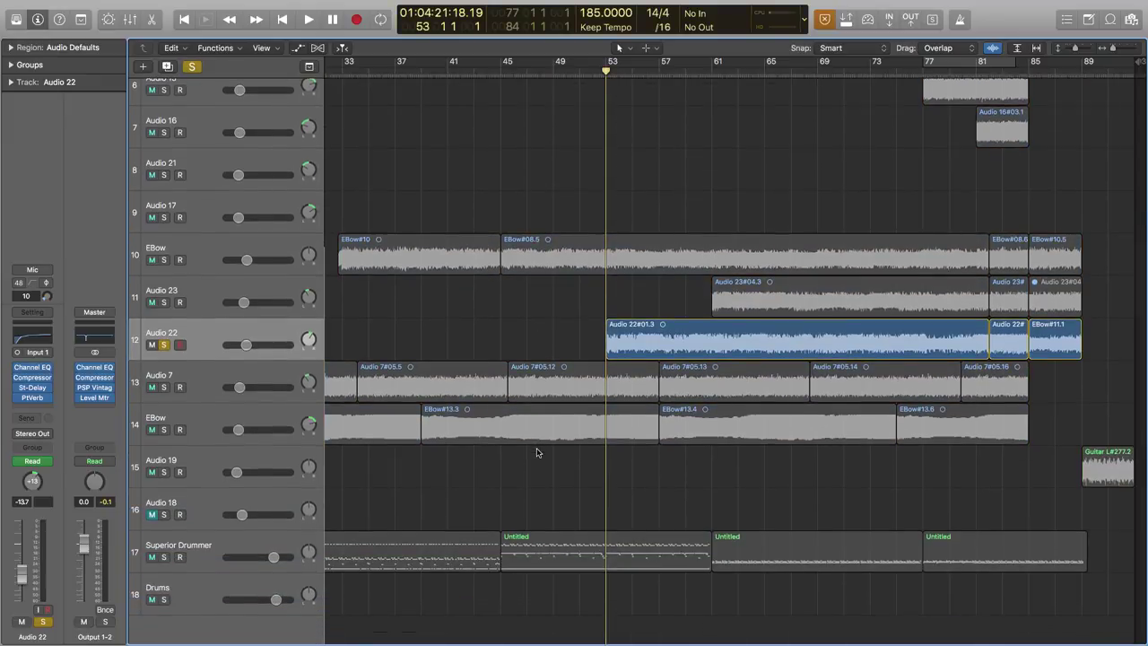
key(space)
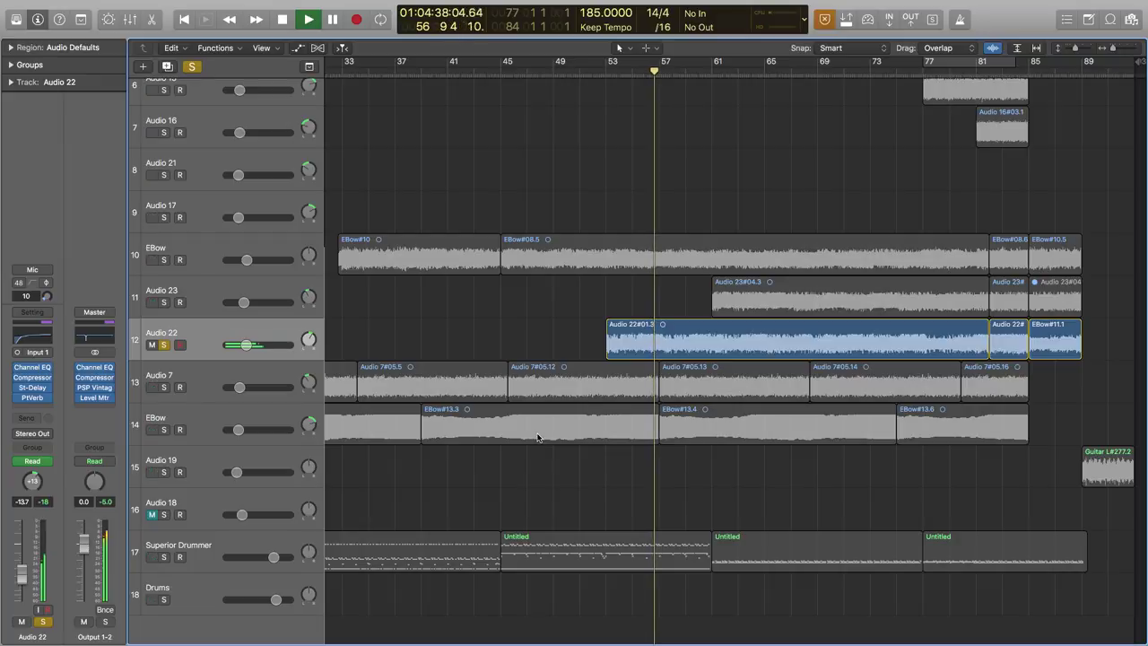
key(space)
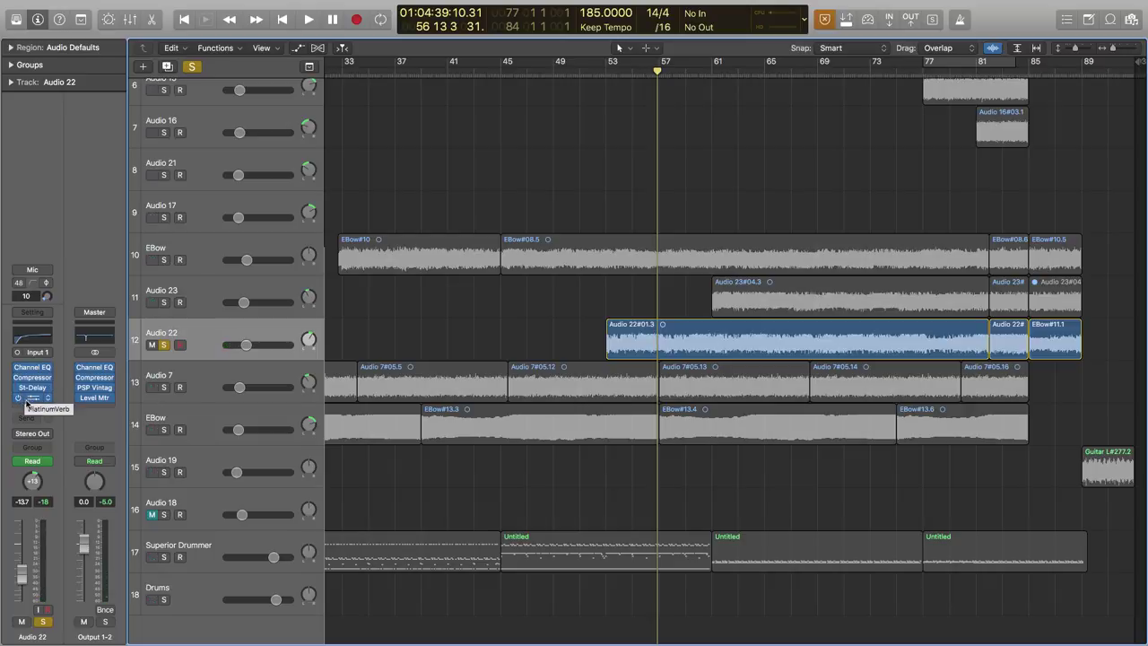
Add the track 10 EBow to the Audio 22 solo, play both from bar 53, and clear the solos.
click(165, 260)
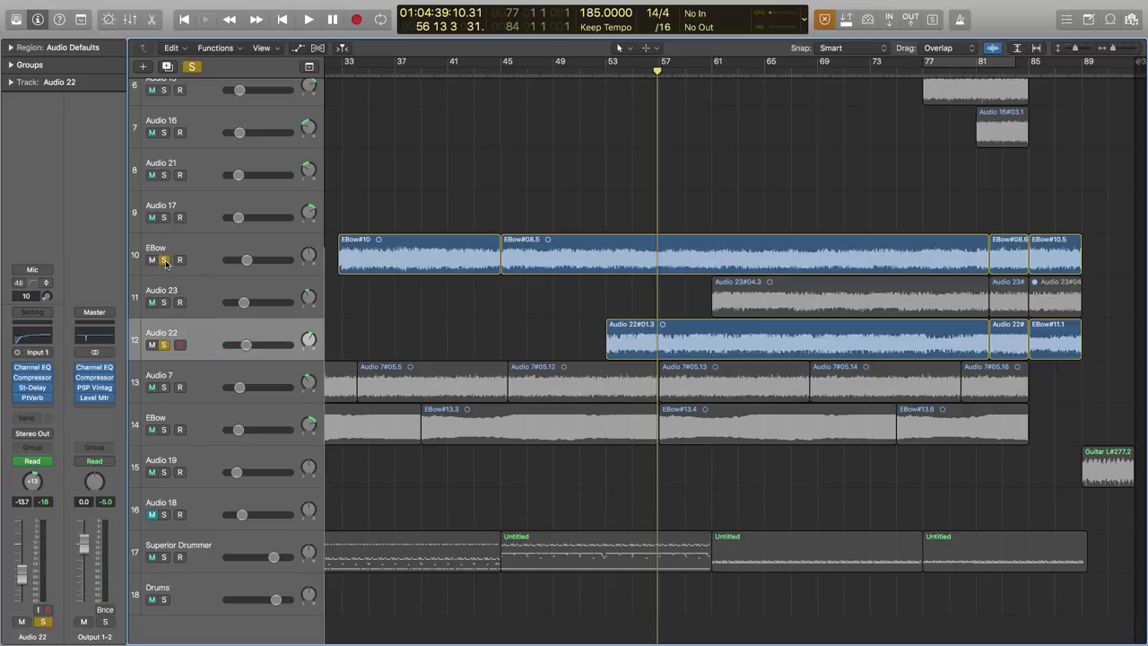
double_click(607, 72)
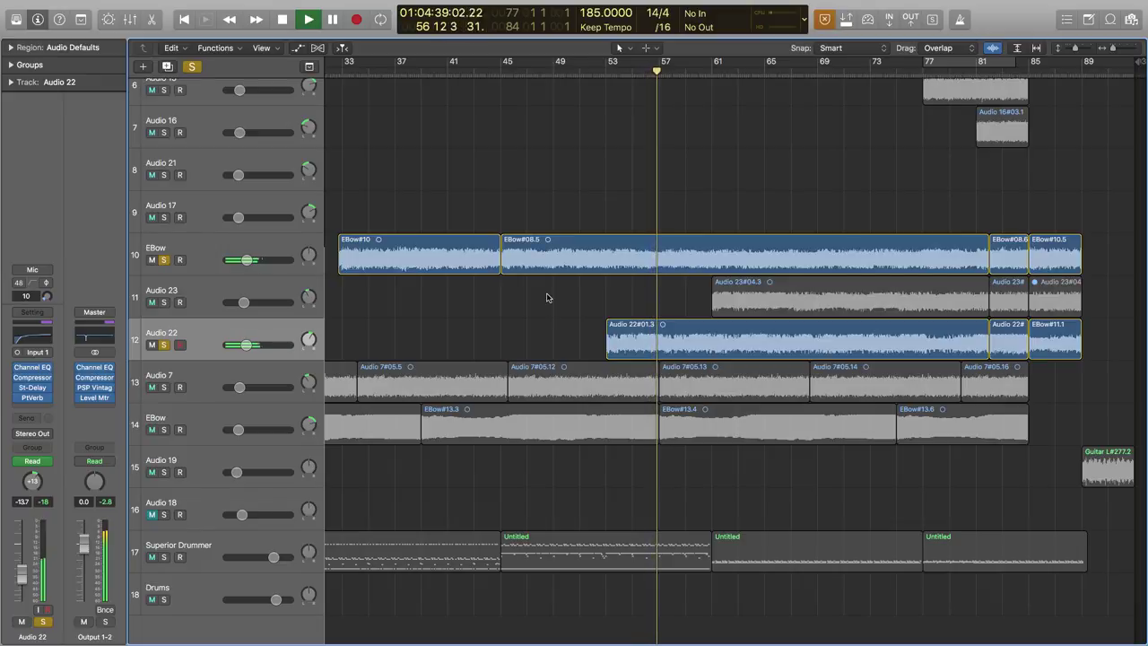
key(space)
click(192, 68)
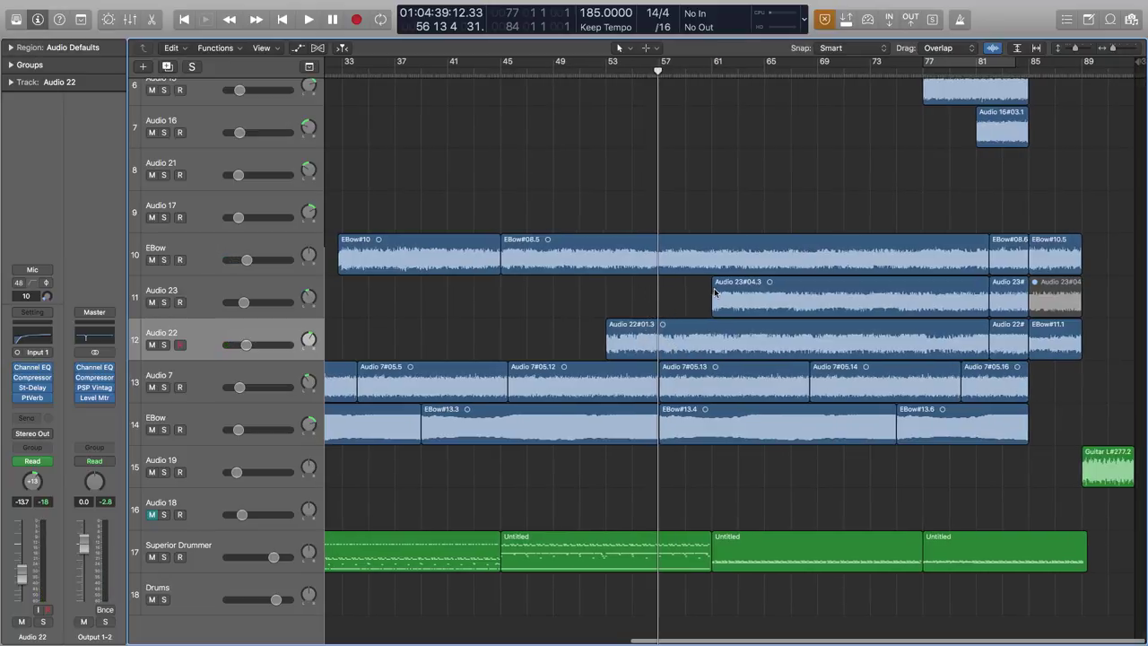
Solo the Drums track, play the drum pattern around bar 61, and turn the solo off.
click(713, 71)
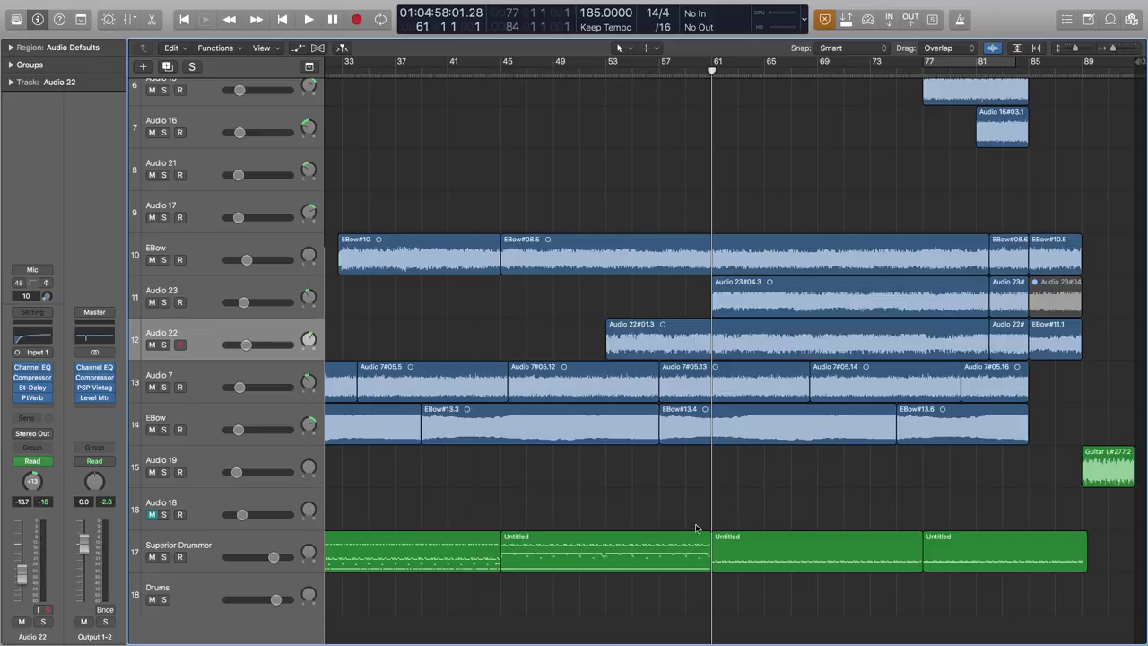
click(163, 599)
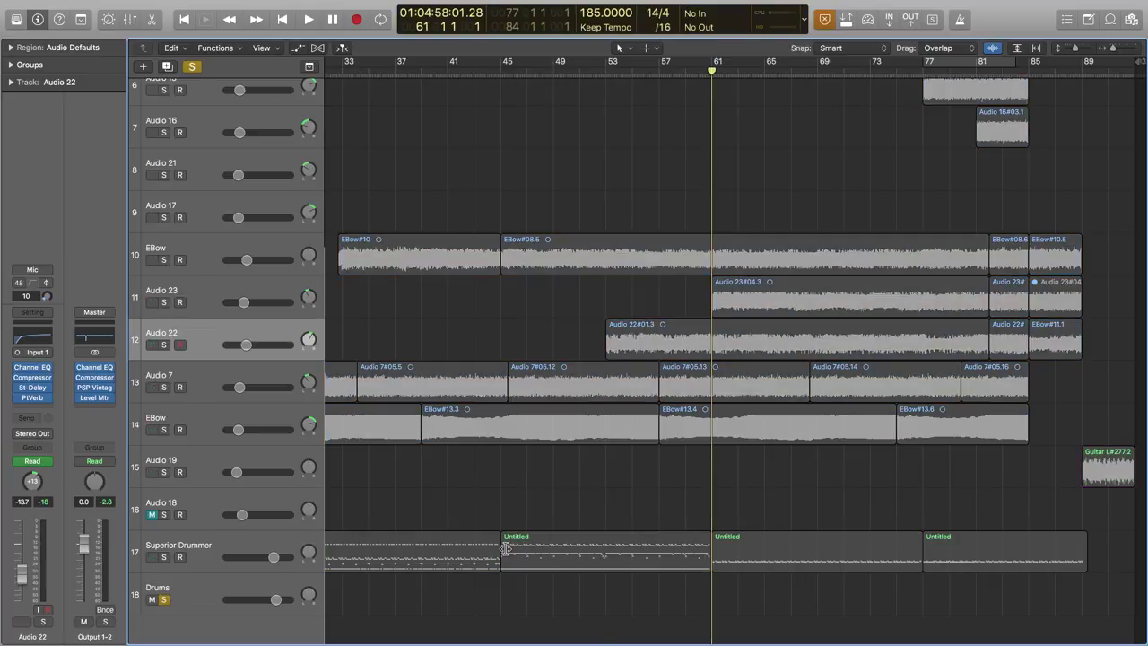
double_click(708, 72)
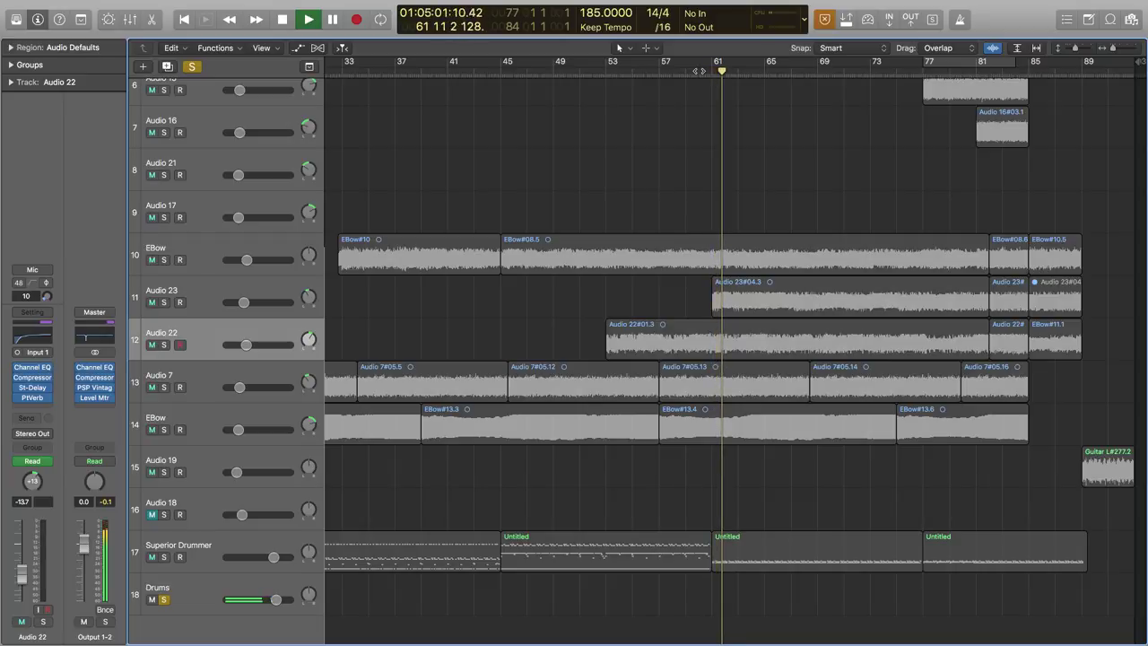
key(space)
click(164, 599)
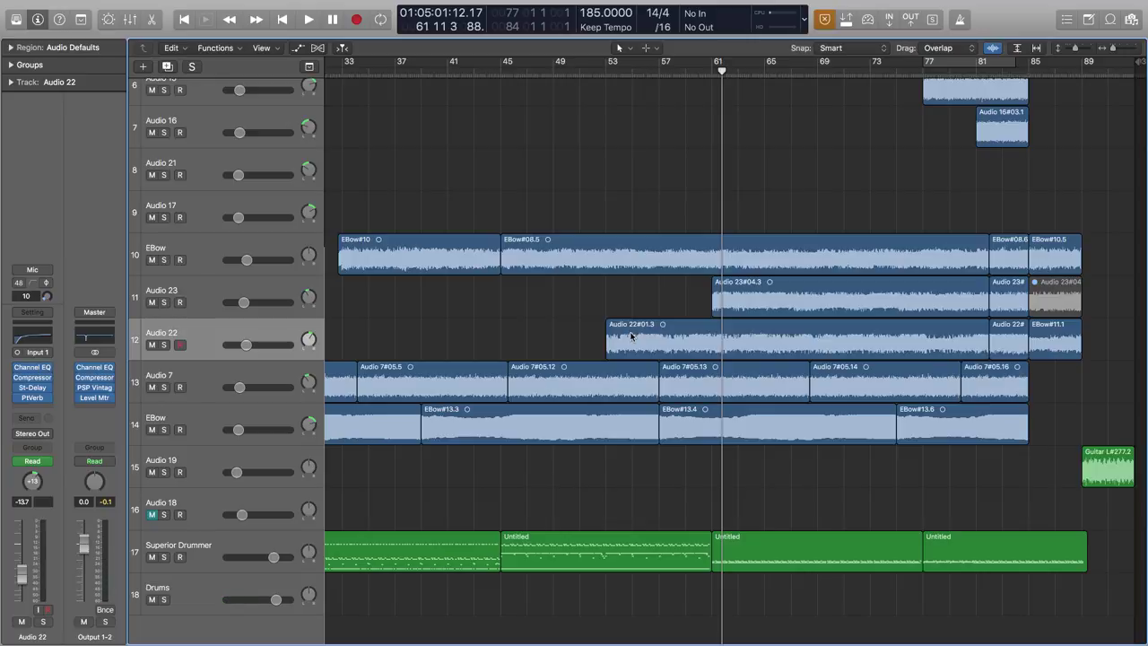
Examine how the bass, guitar, EBow, Audio 22, Audio 23 and drum regions stack around bar 61.
scroll(700, 333, up, 5)
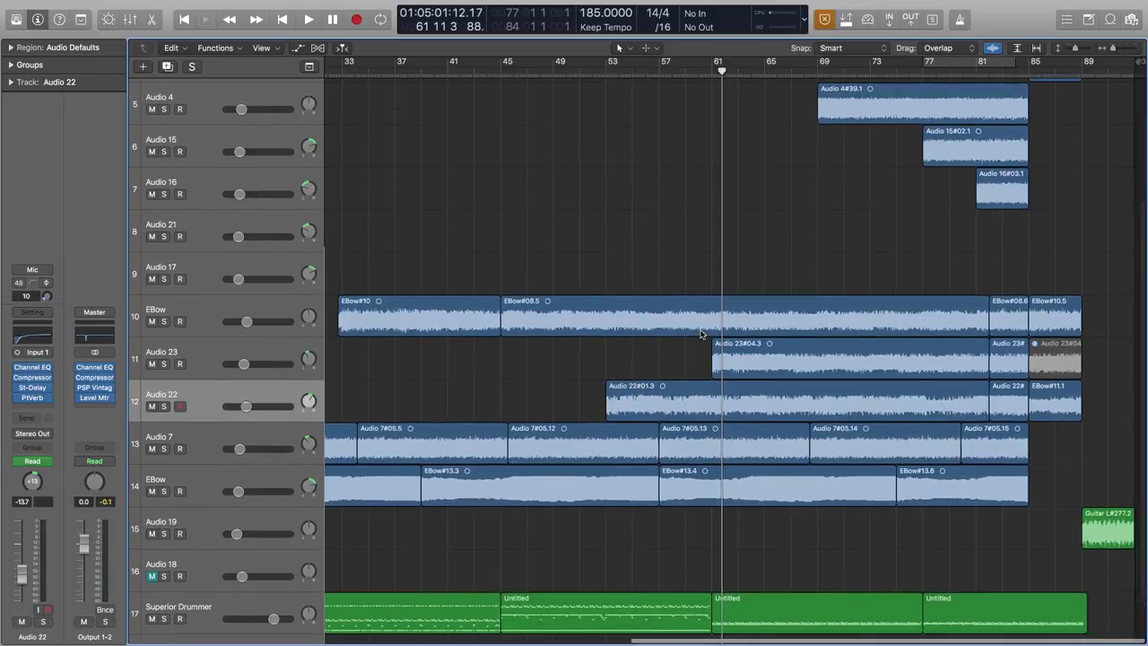
scroll(700, 333, up, 2)
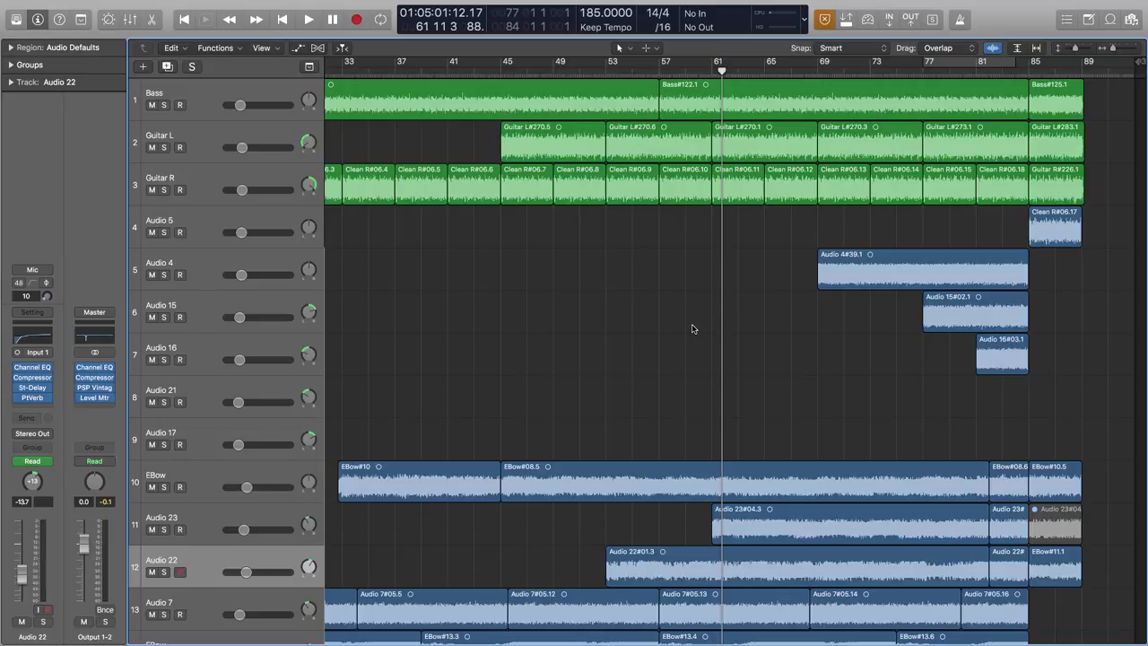
scroll(692, 329, down, 1)
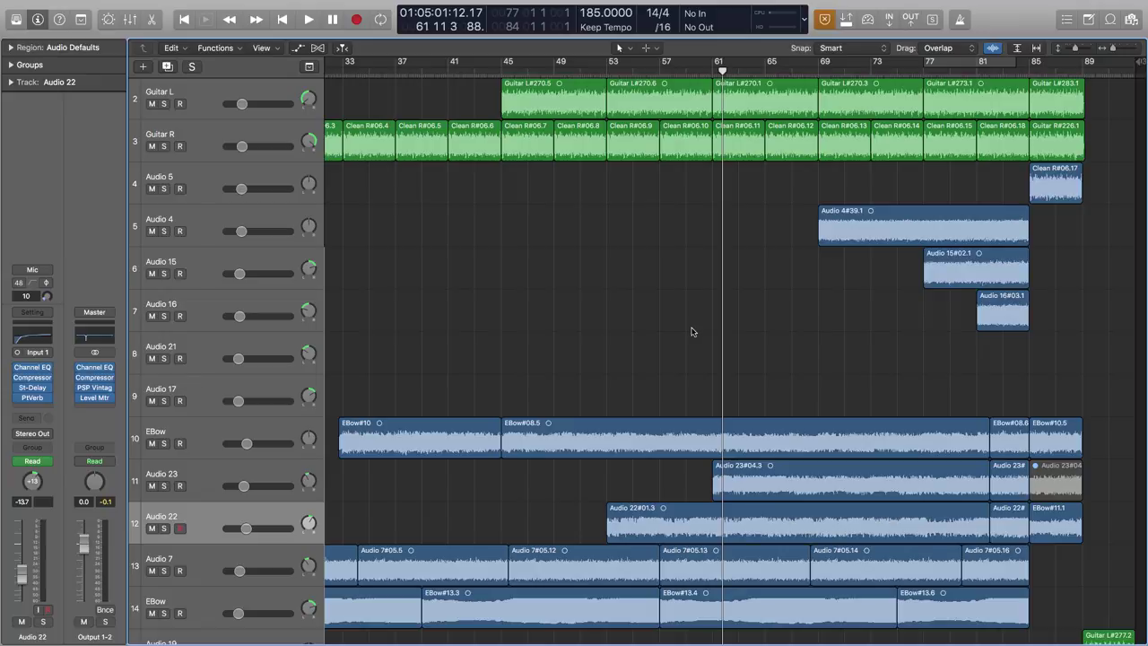
scroll(692, 331, down, 4)
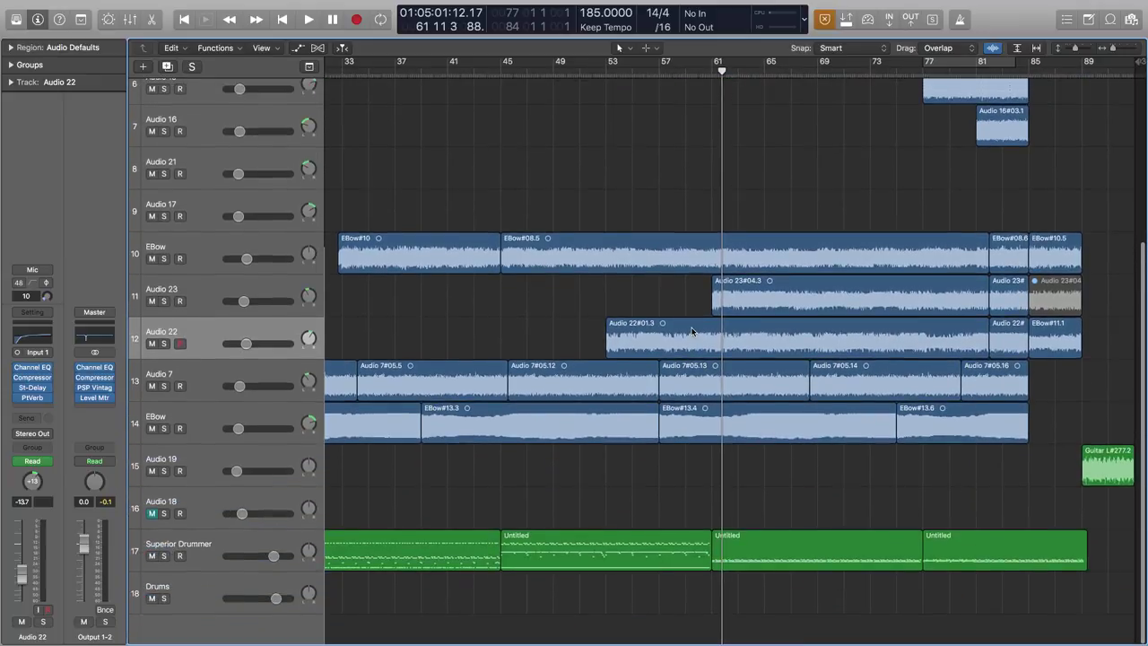
scroll(692, 332, up, 5)
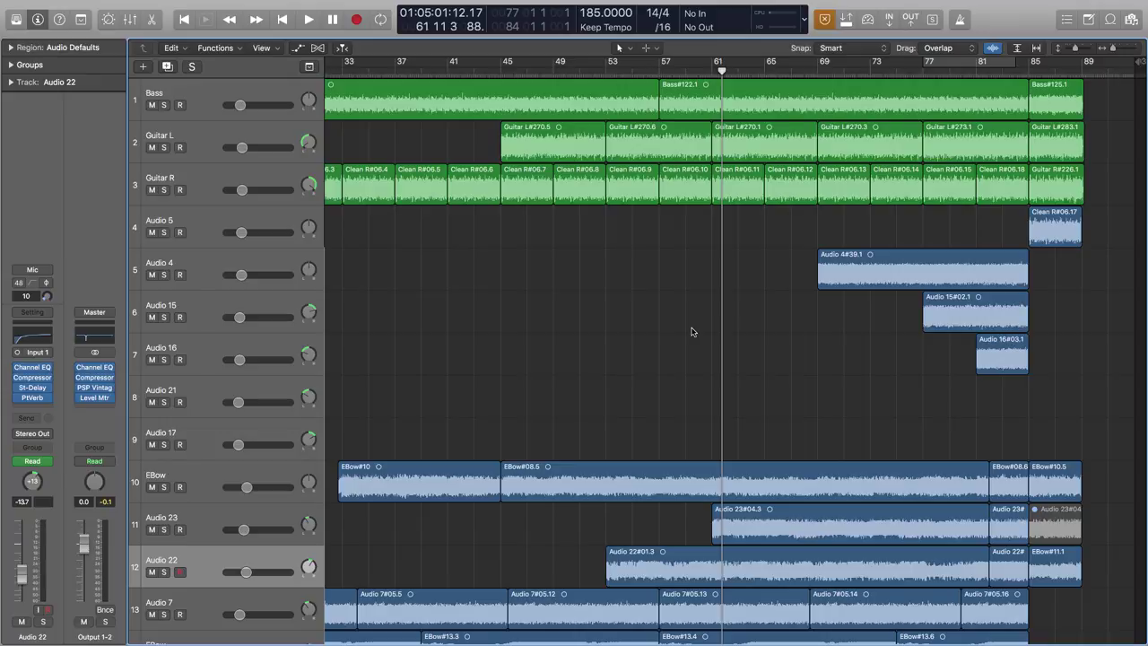
scroll(692, 332, down, 1)
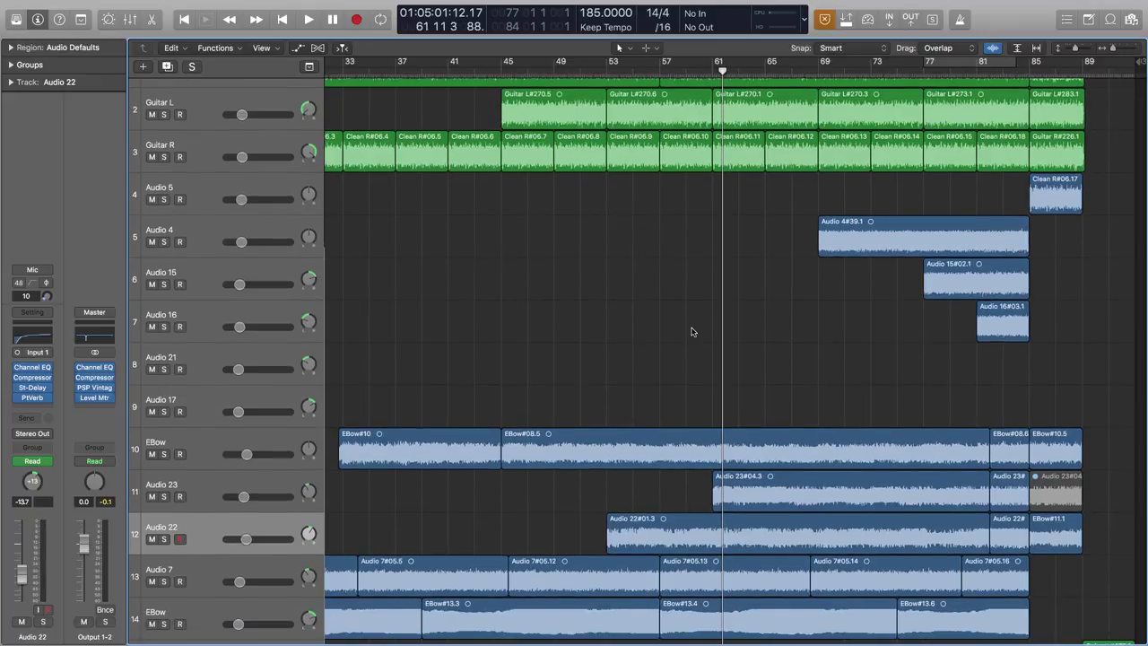
scroll(692, 332, down, 2)
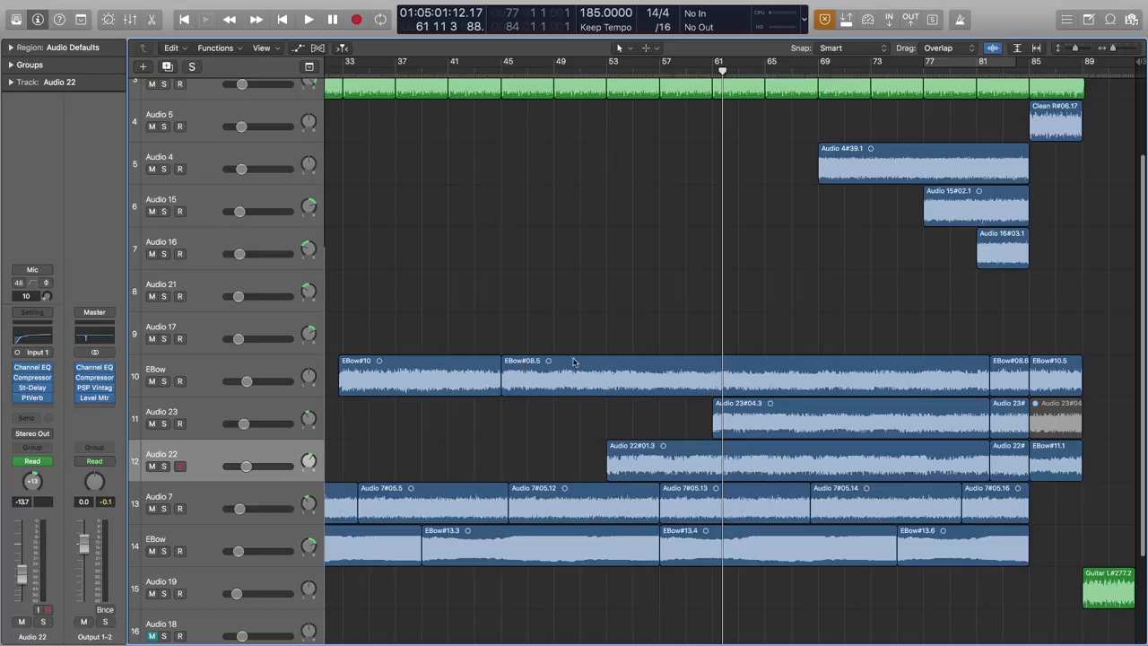
scroll(675, 386, down, 2)
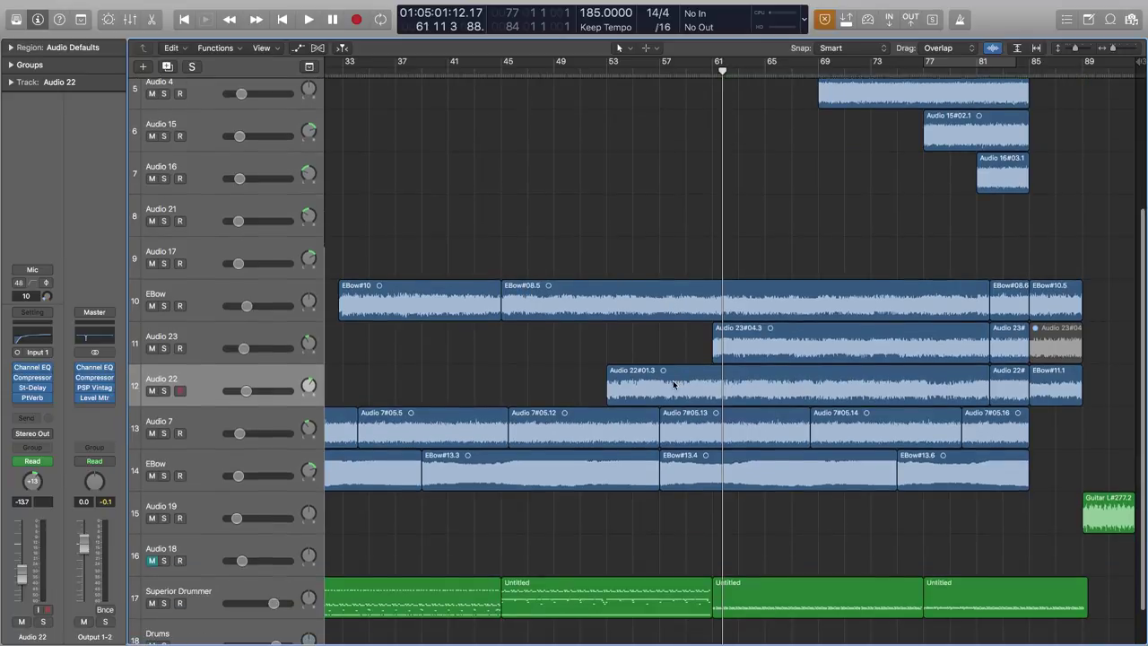
Solo the Audio 23 track and play it from the start of its region at bar 61.
click(711, 70)
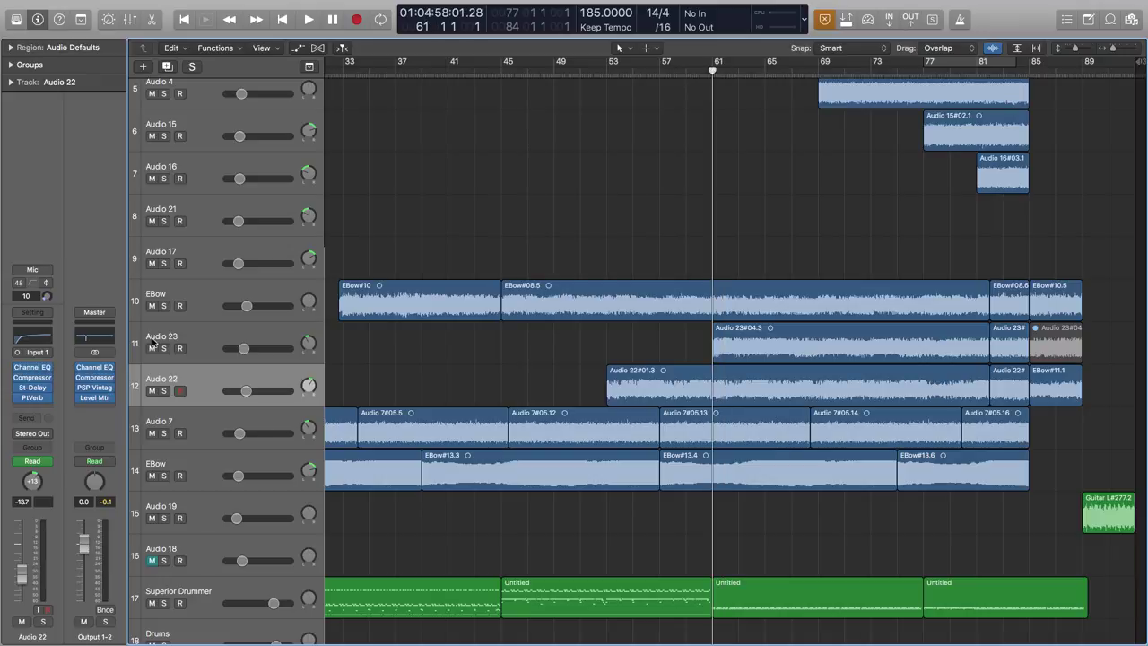
click(211, 334)
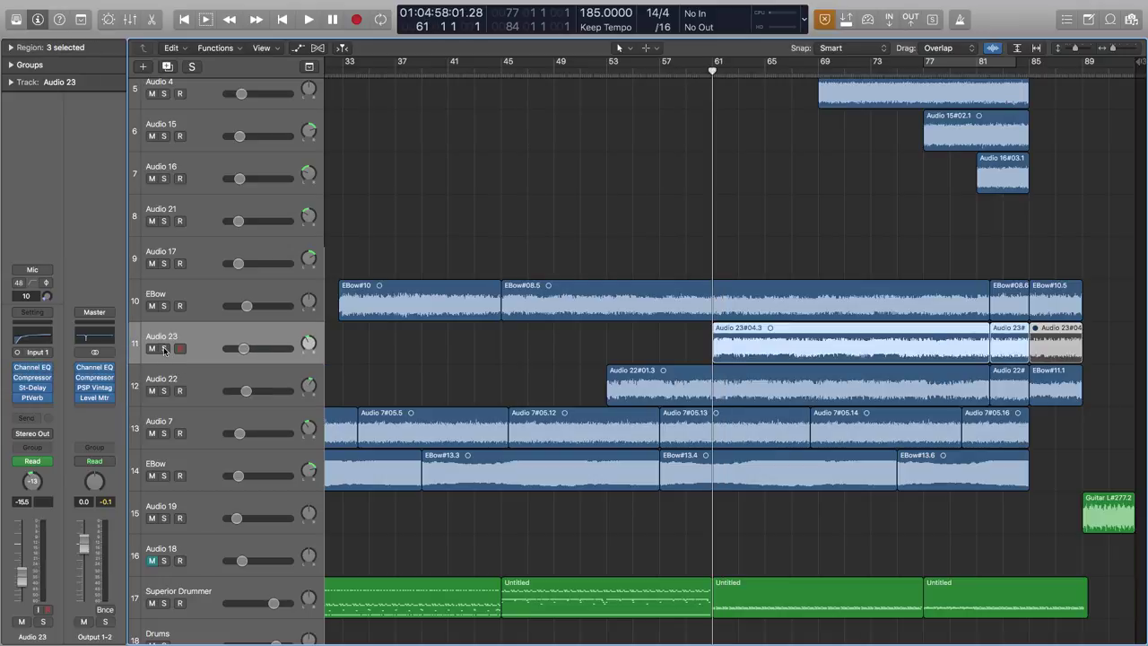
click(163, 349)
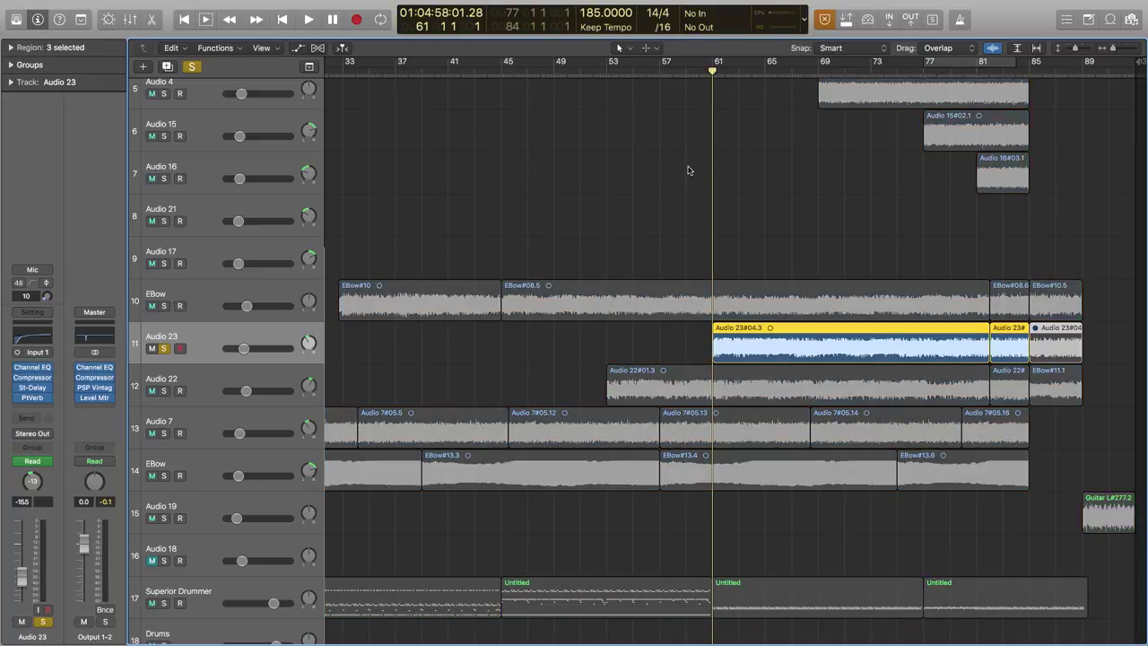
key(space)
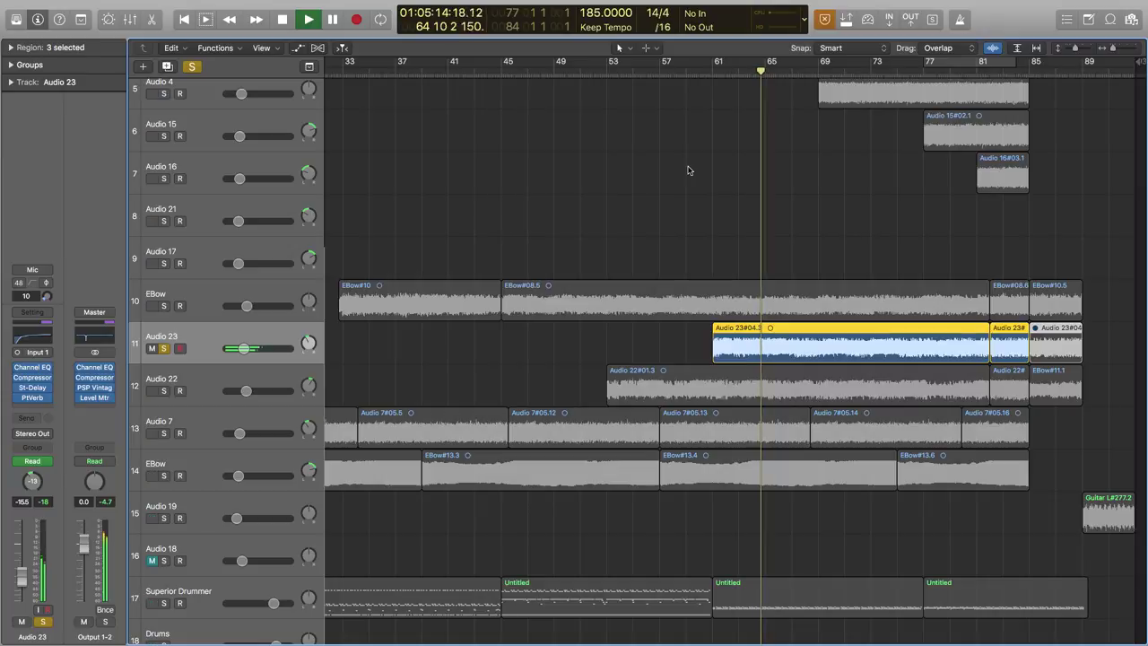
key(space)
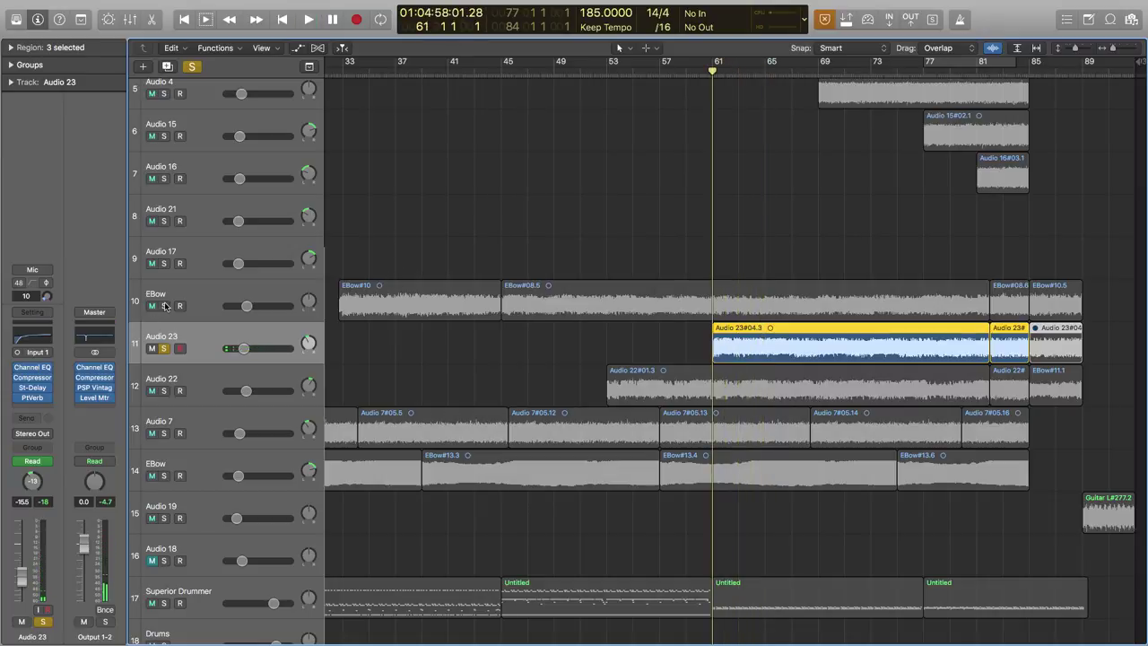
Add the track 10 EBow and Audio 22 to the Audio 23 solo, play them from bar 61, and clear the solos and selection.
shift+click(170, 303)
shift+click(170, 388)
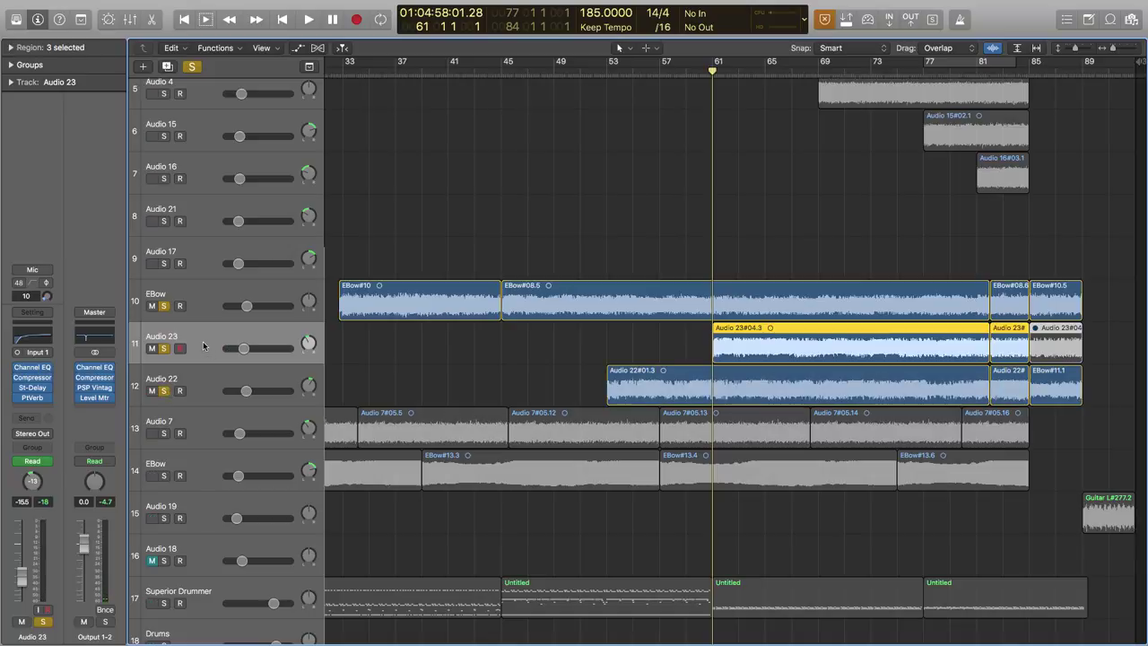
key(space)
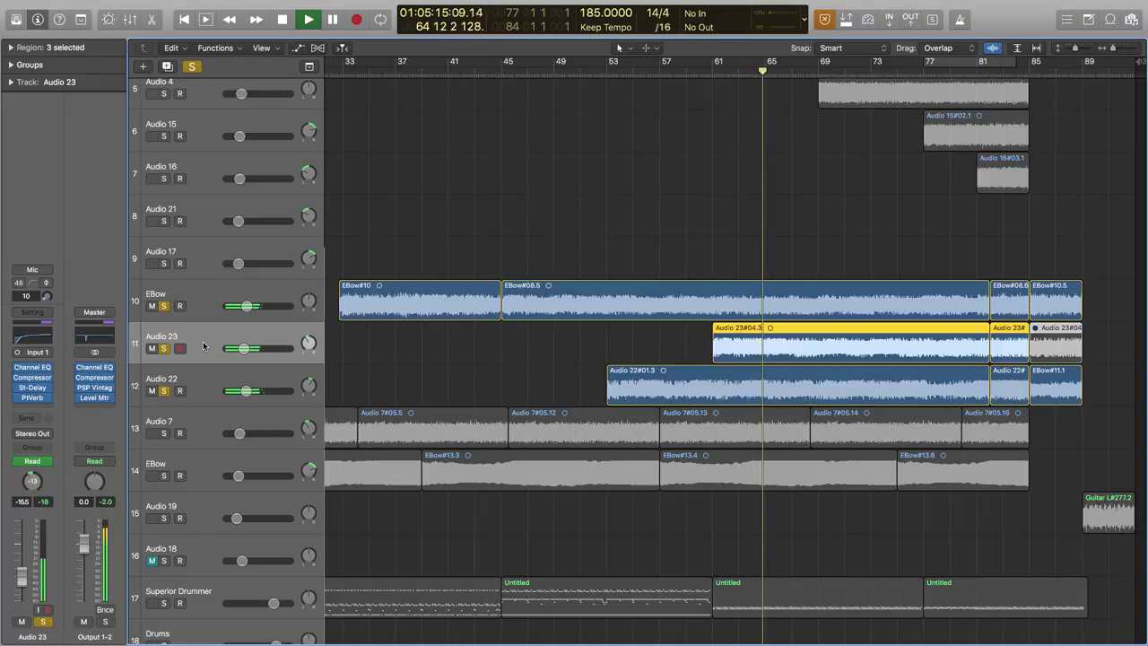
key(space)
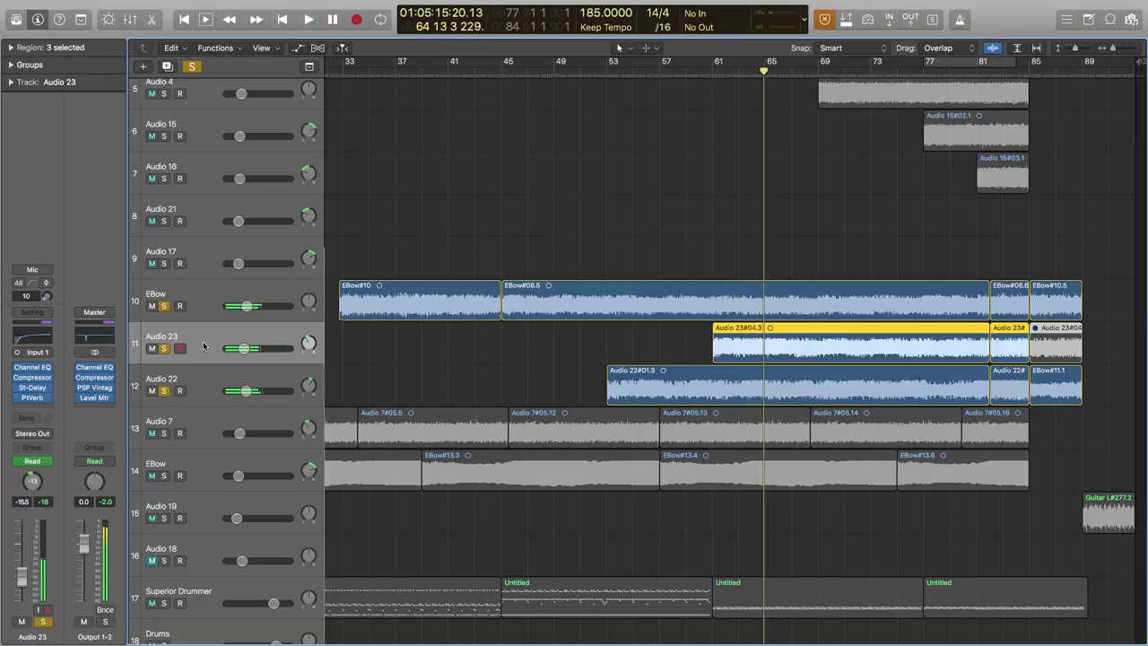
click(193, 67)
click(672, 336)
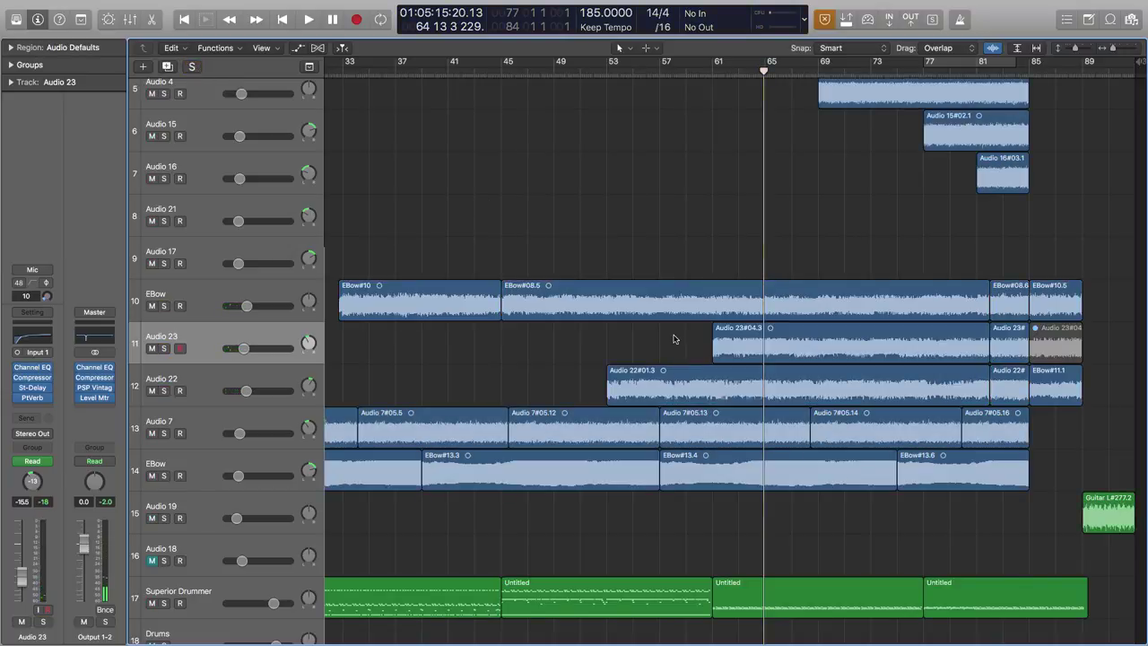
Play the full mix from bar 60 through the Audio 23 entry, and look over the bass and guitar tracks above.
click(686, 70)
click(699, 71)
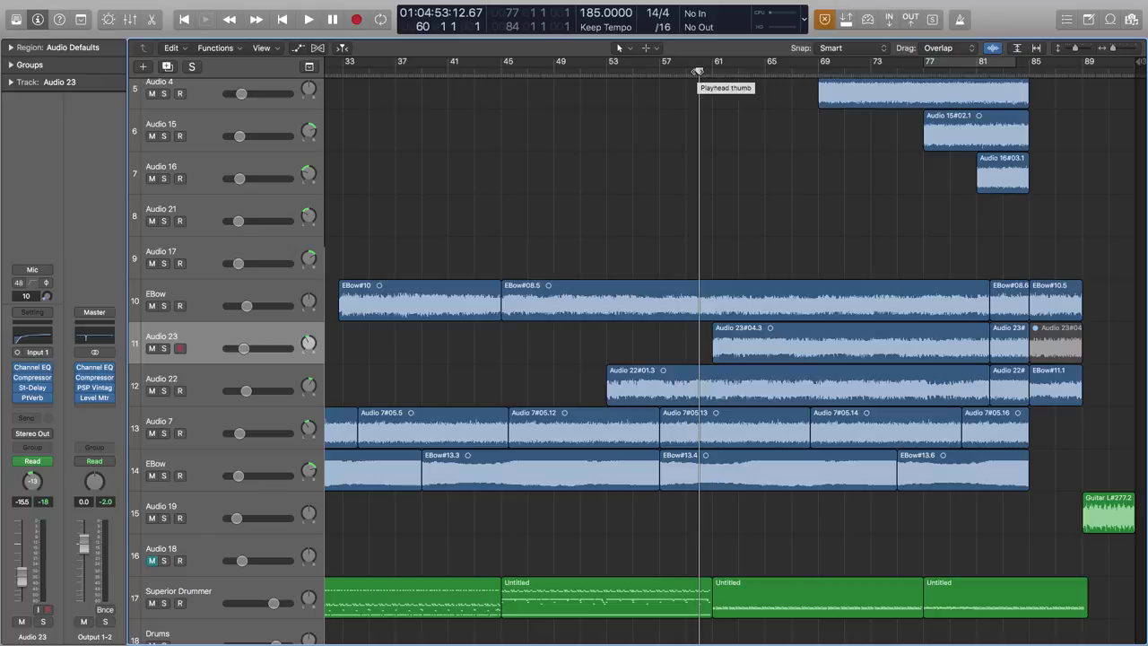
key(space)
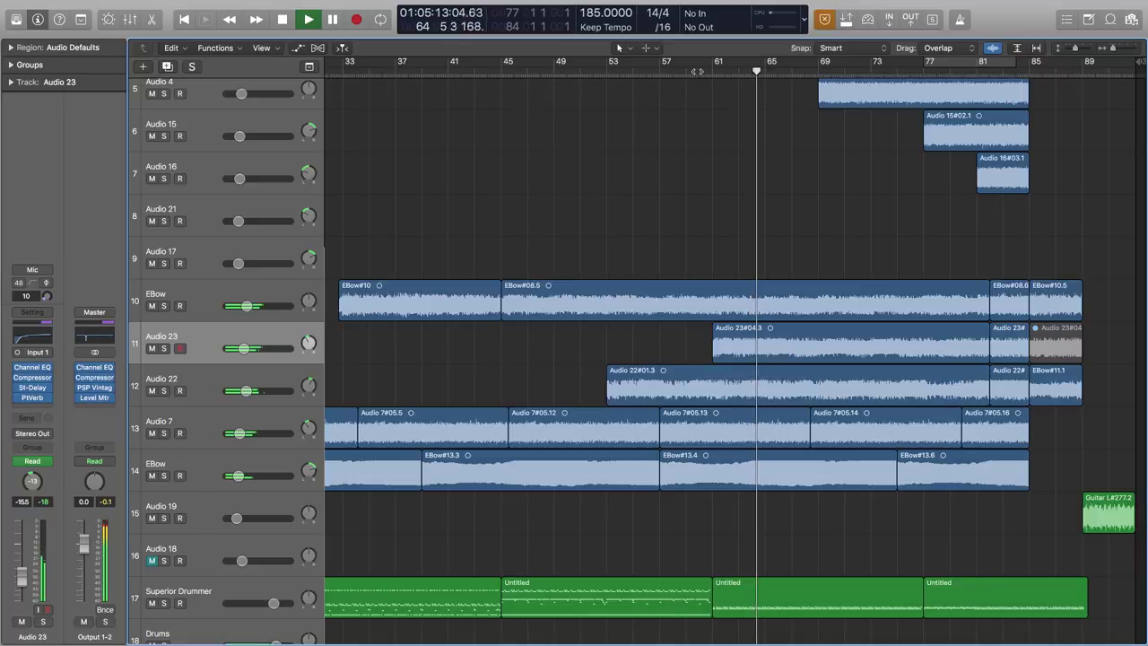
key(space)
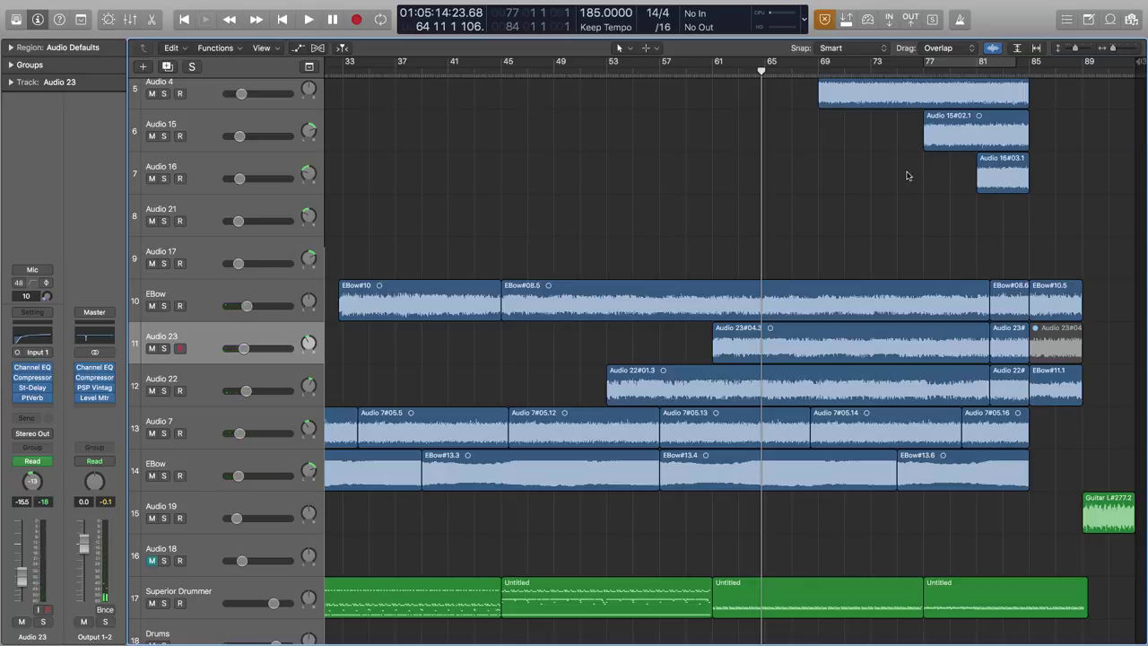
scroll(756, 181, up, 5)
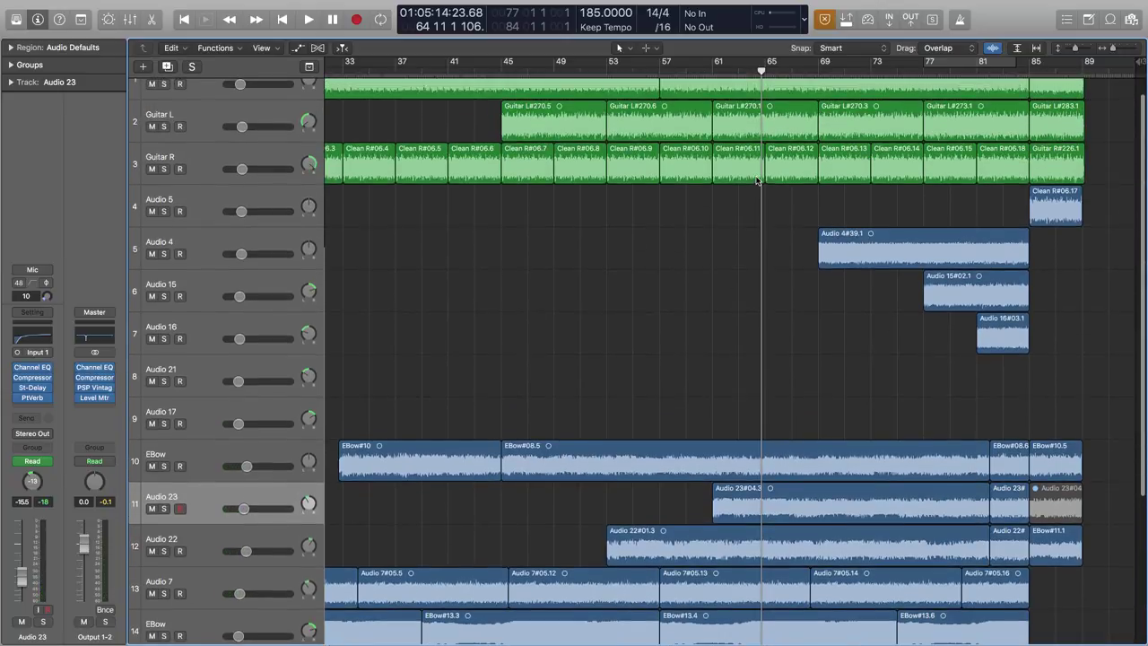
scroll(753, 204, up, 1)
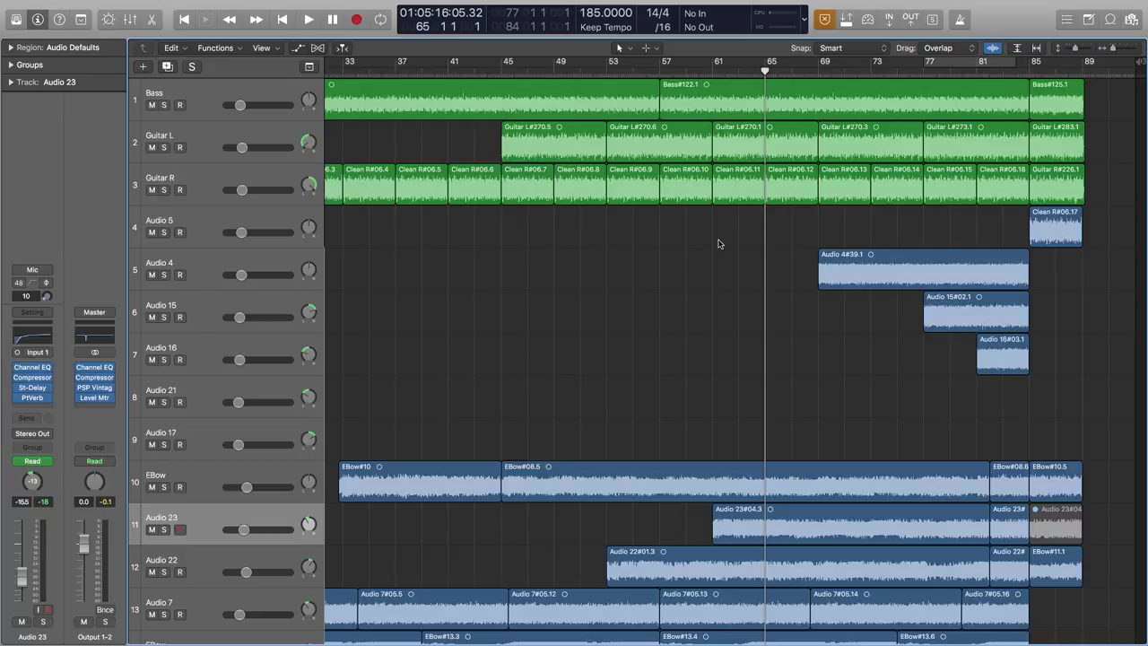
Look over the stacked tracks and move the playhead to bar 69, where the Audio 4 region starts.
scroll(746, 261, down, 3)
scroll(746, 260, up, 3)
scroll(745, 259, down, 1)
scroll(745, 260, down, 1)
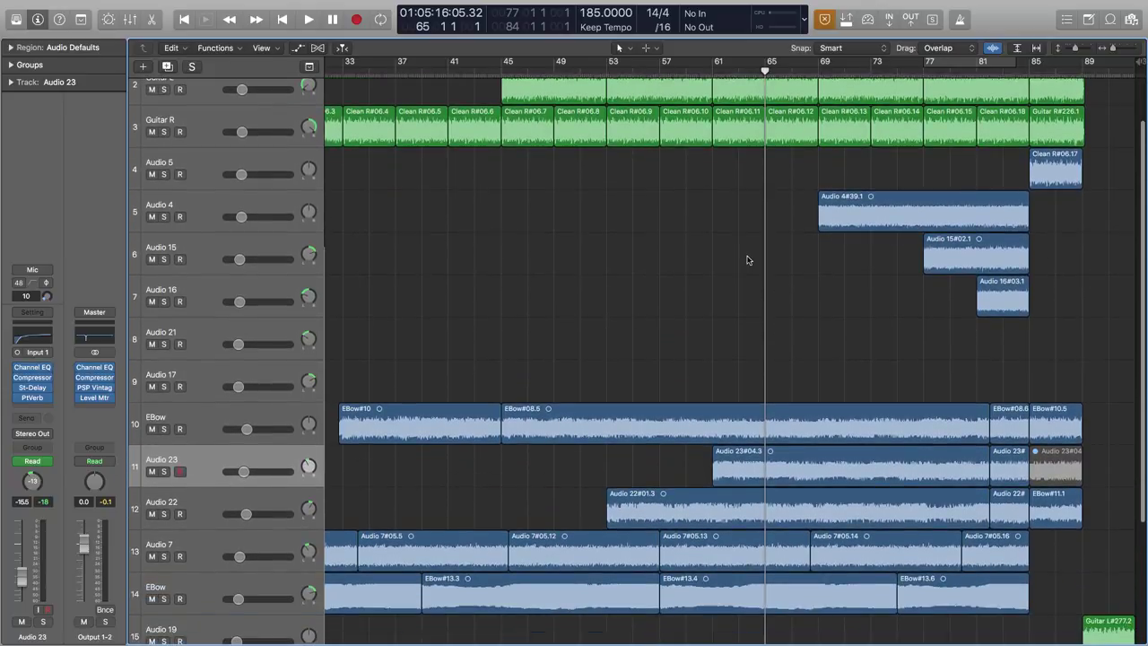
scroll(750, 248, up, 3)
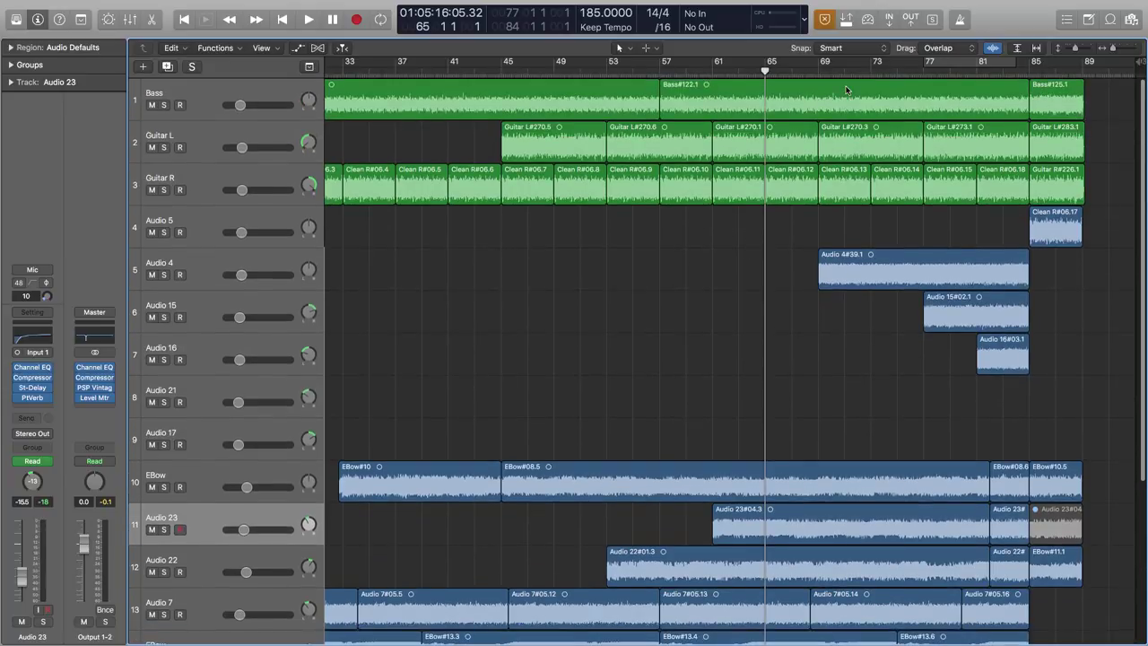
click(817, 71)
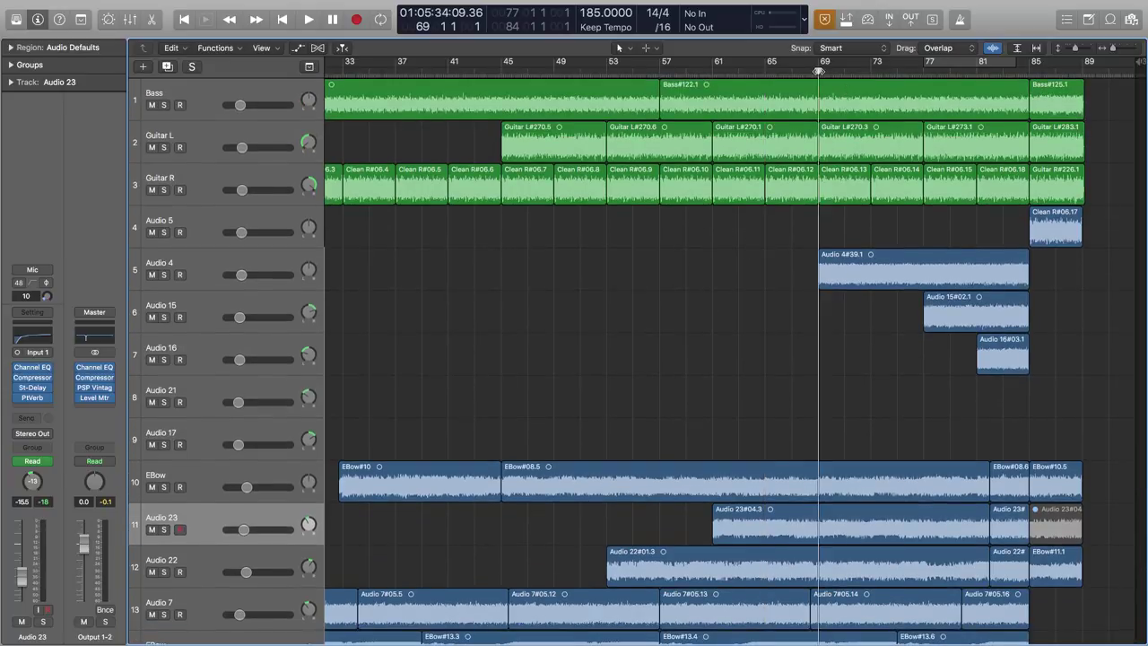
Select the Audio 4, Audio 15 and Audio 16 tracks in turn, return the playhead to bar 69 and clear the region selection.
click(276, 262)
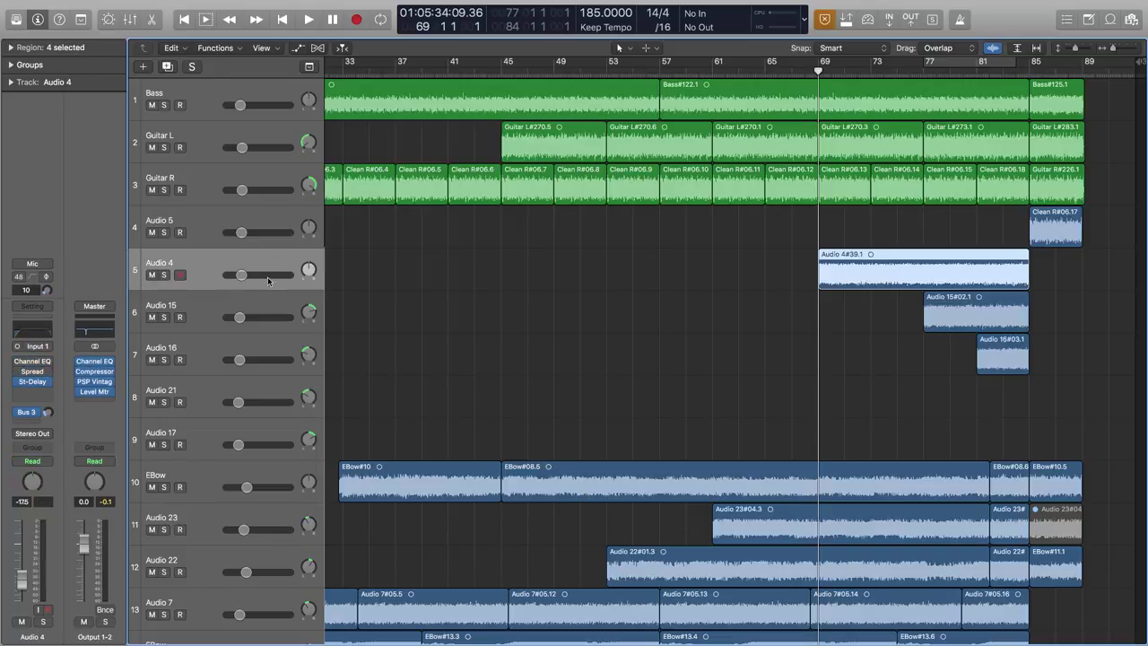
click(262, 308)
click(278, 343)
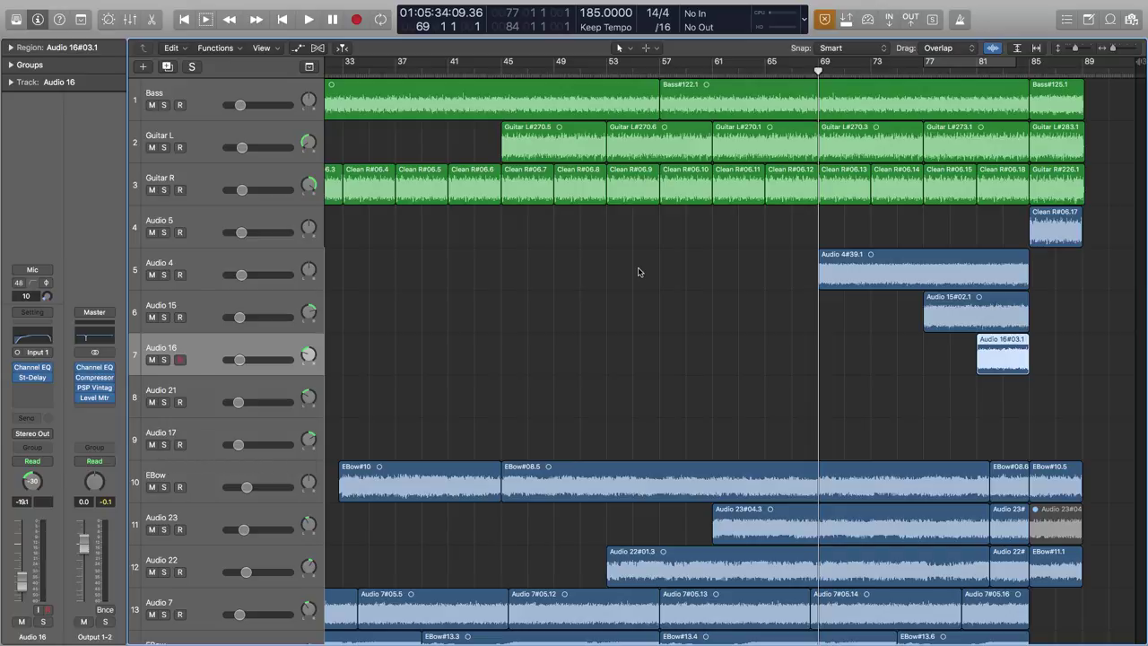
click(896, 70)
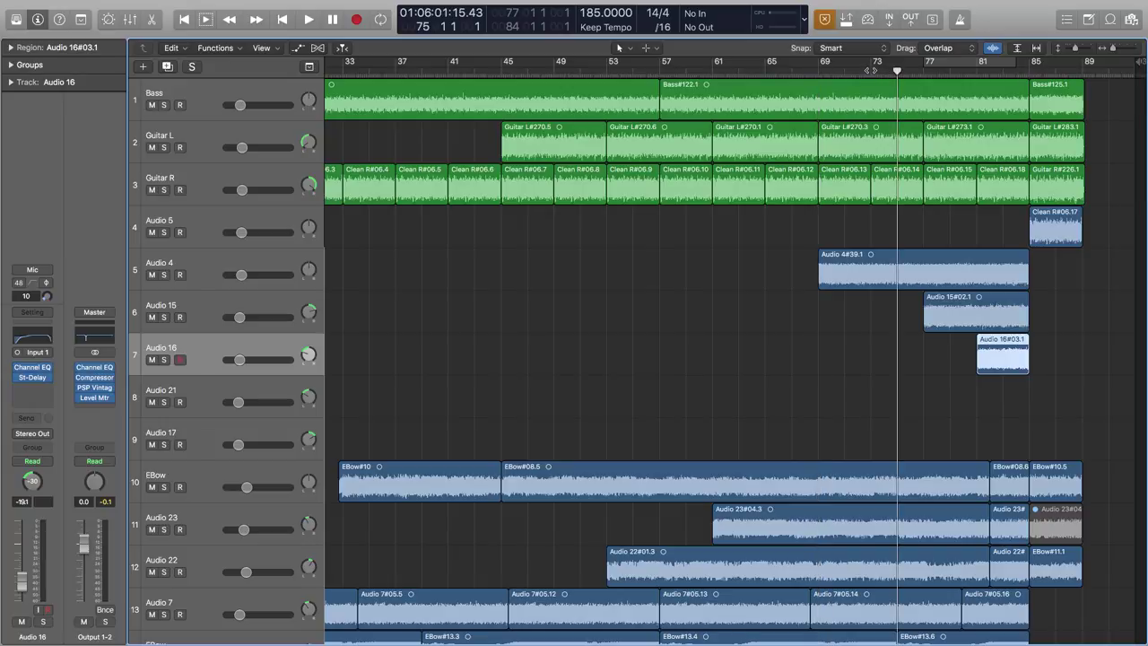
click(870, 71)
click(818, 71)
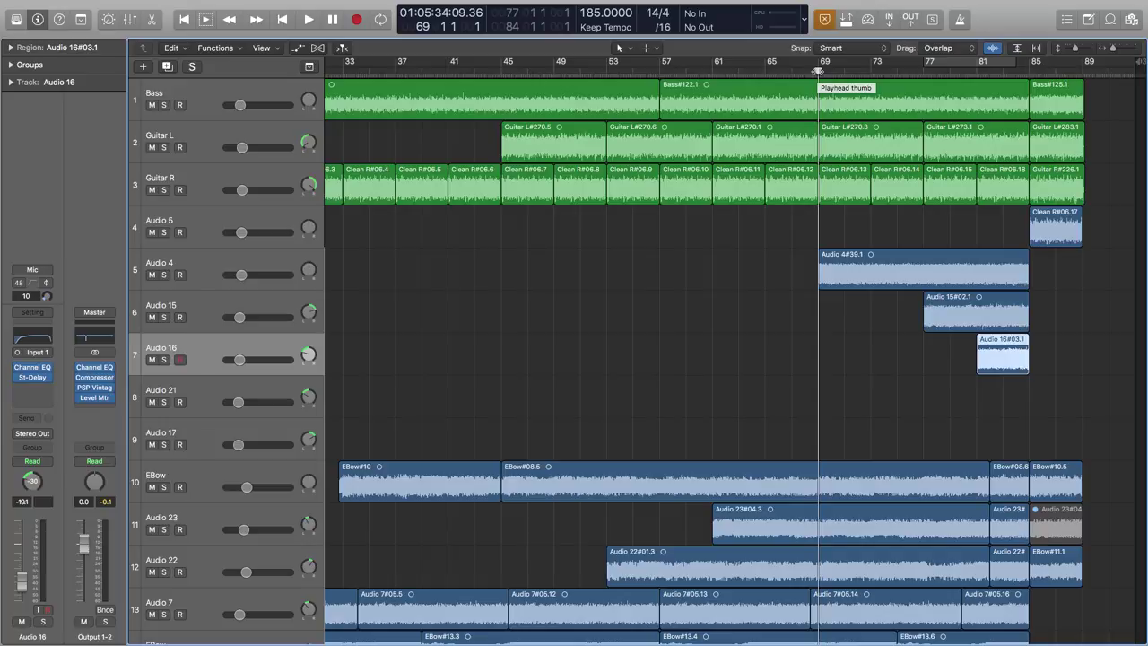
click(777, 272)
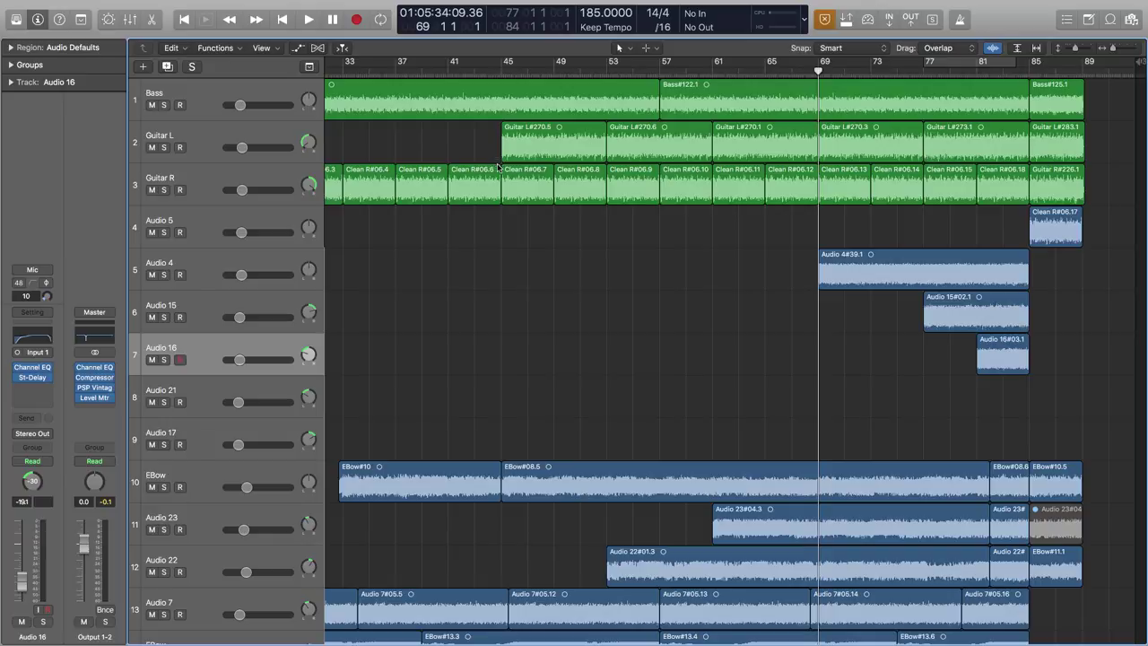
Solo the Guitar L track and play it from bar 77.
click(1116, 51)
scroll(963, 166, right, 5)
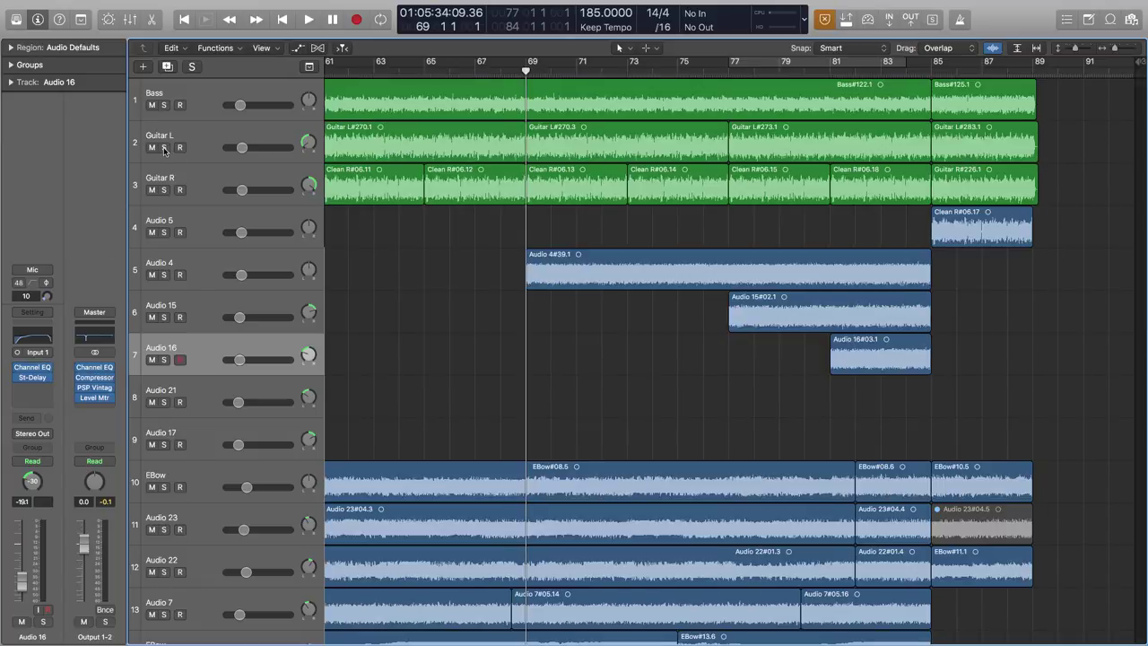
click(164, 148)
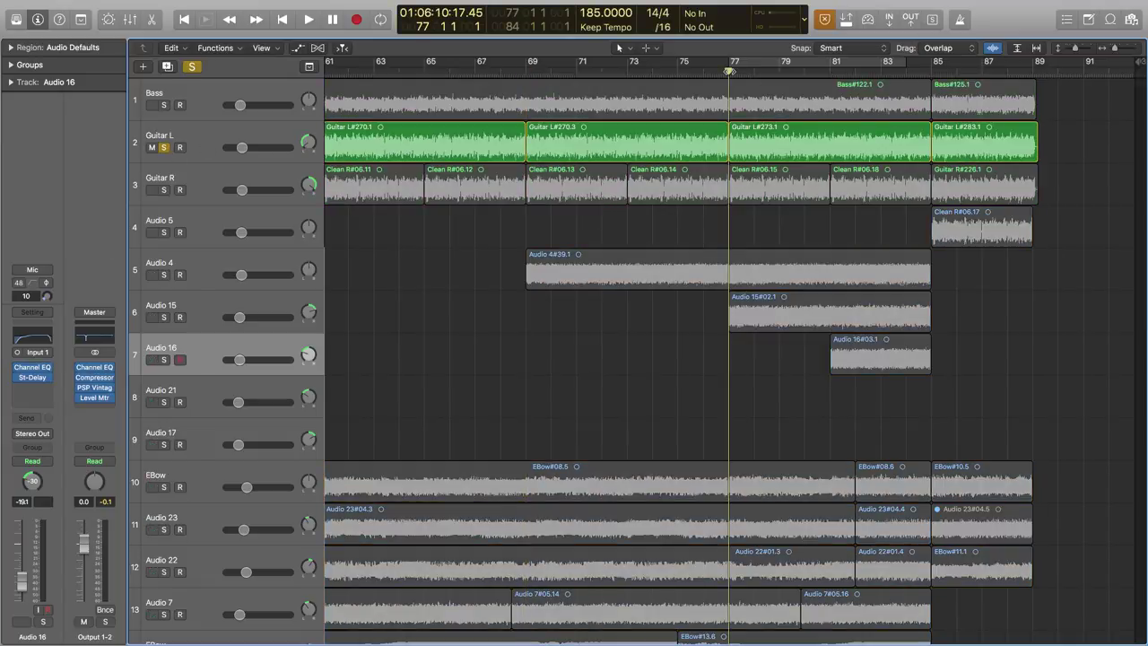
key(space)
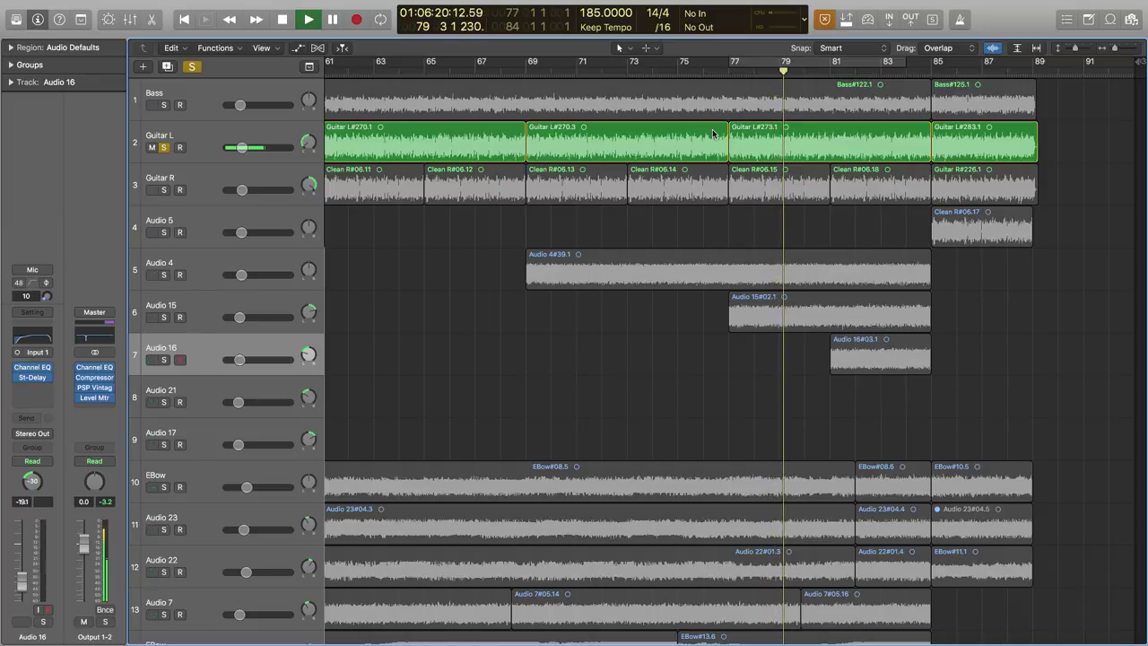
key(space)
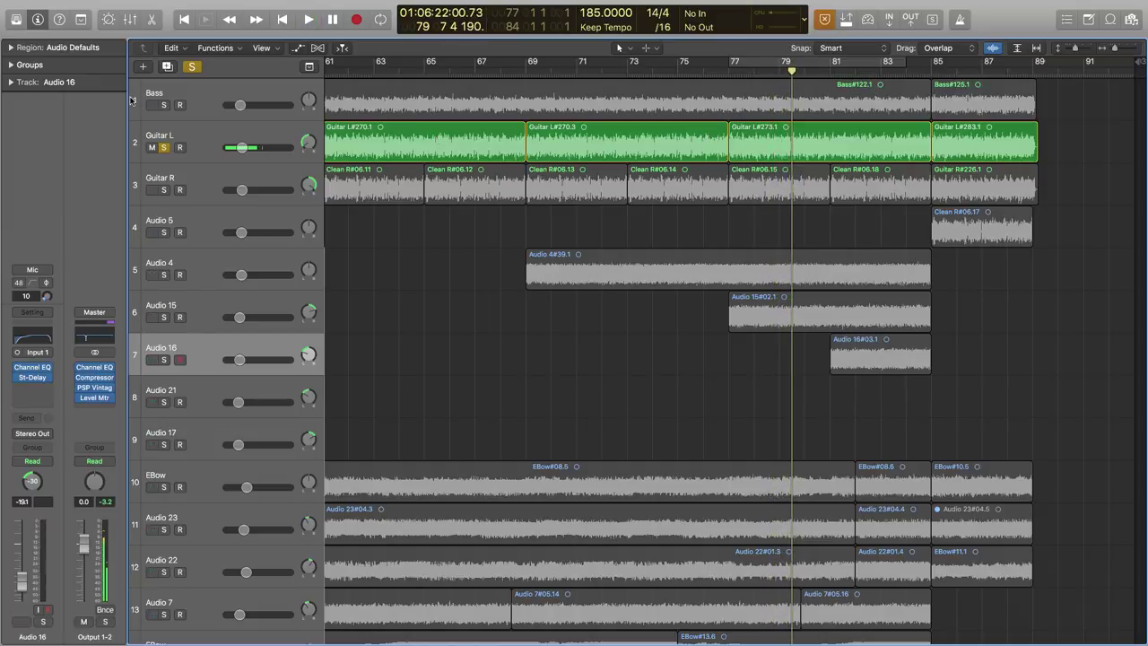
Add the Bass track to the Guitar L solo and play both from bar 77.
click(164, 106)
key(comma)
key(comma)
key(comma)
key(space)
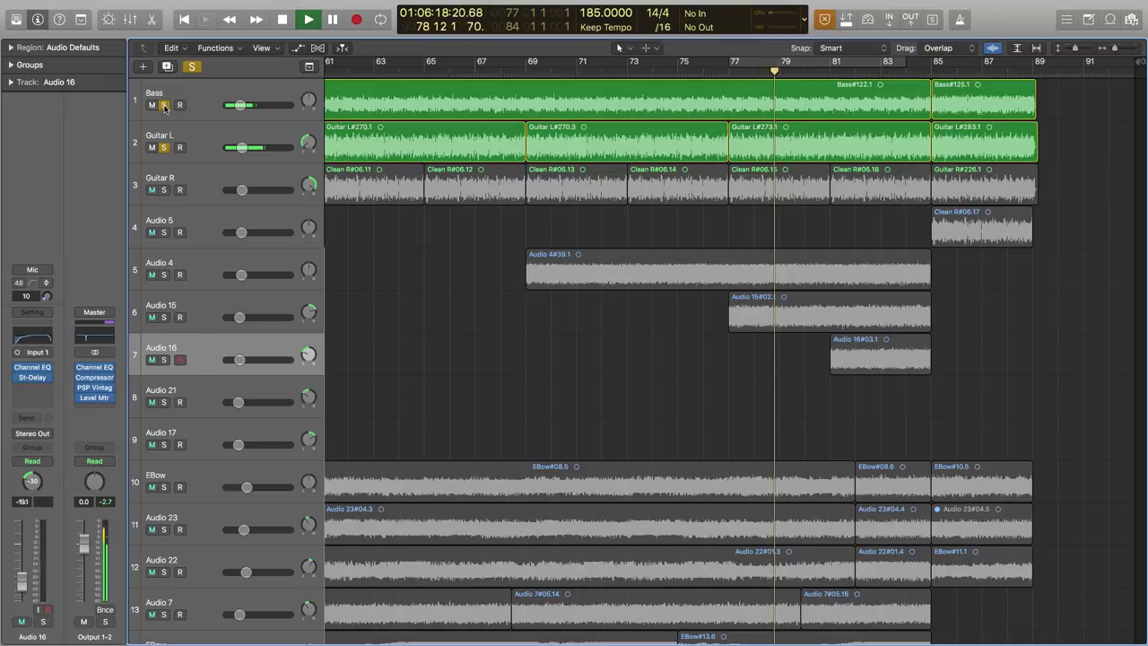
key(space)
Add Guitar R to the Bass and Guitar L solo, play all three from bar 77, and return the playhead there.
click(164, 190)
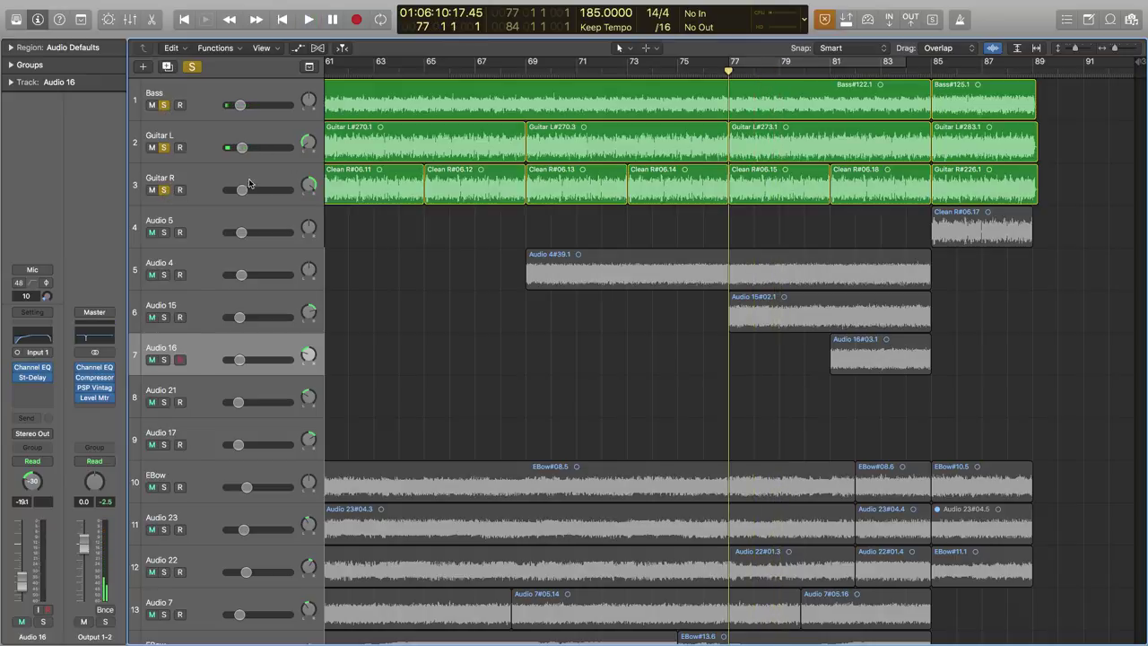
key(space)
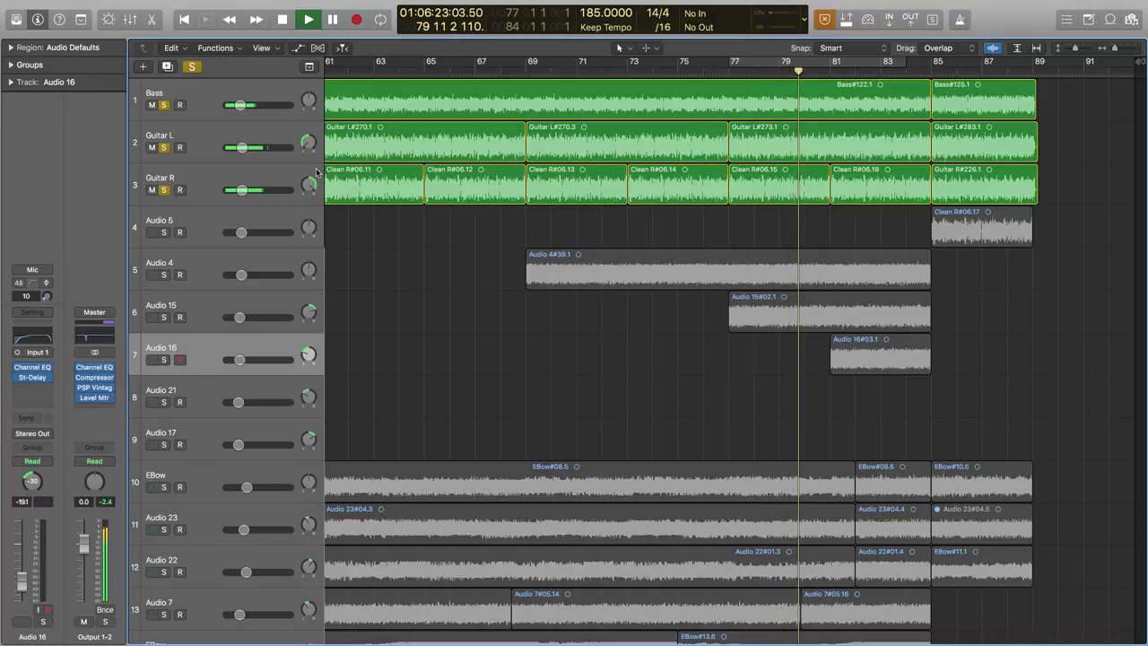
key(space)
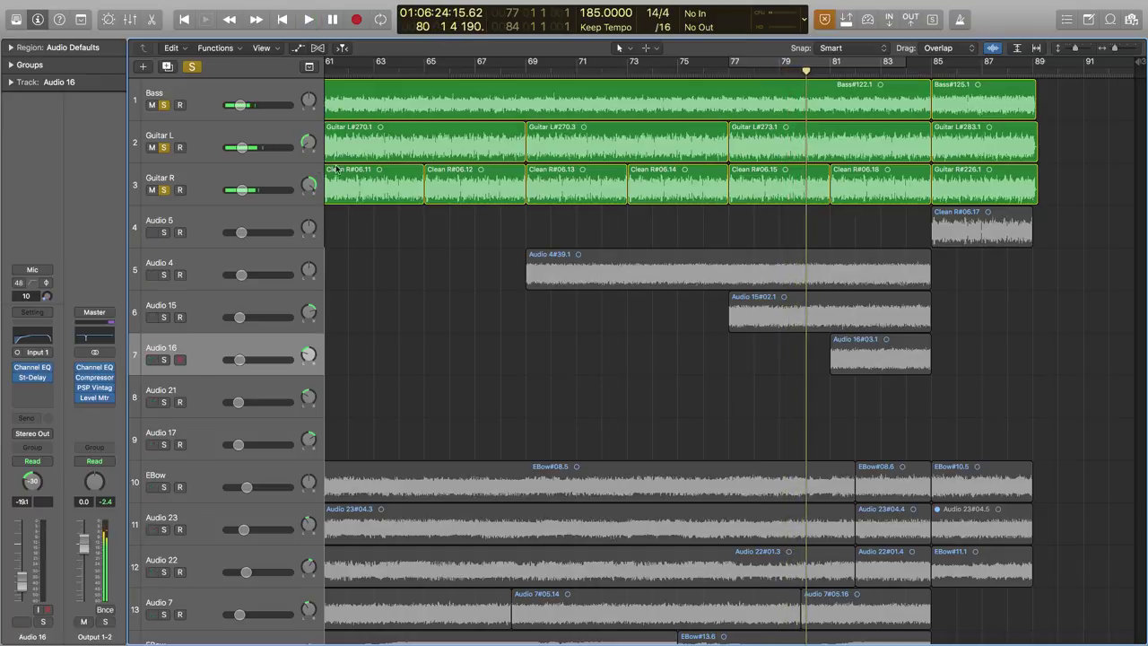
key(comma)
key(comma)
key(comma)
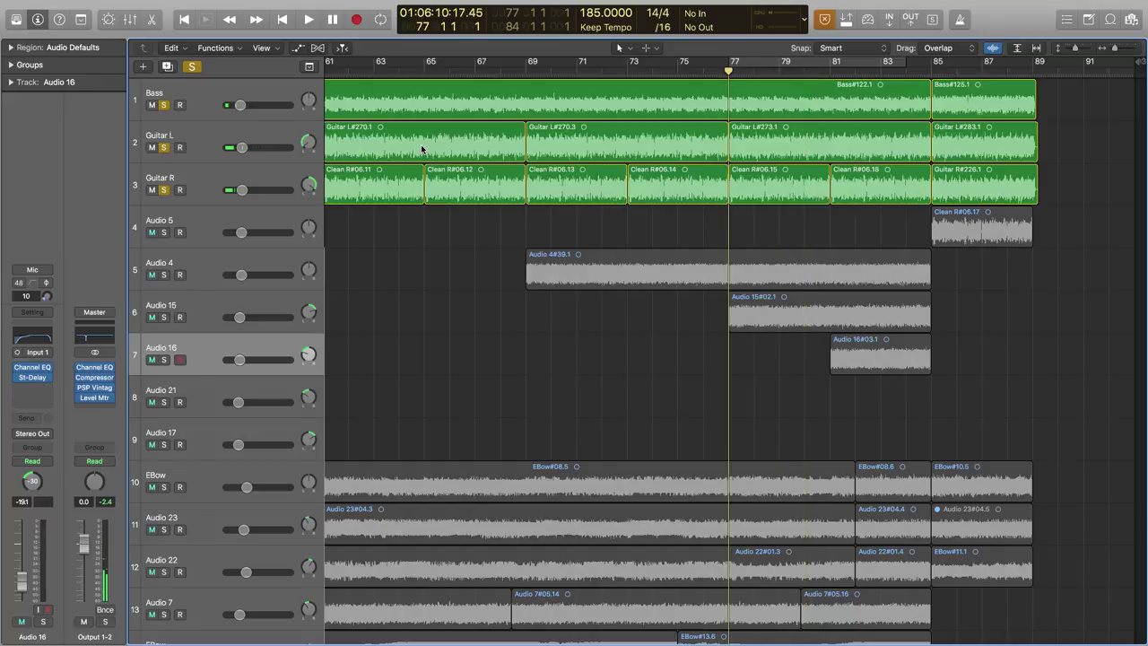
Look over the layers that overlap at bar 77 and clear the Bass, Guitar L and Guitar R solos.
scroll(769, 218, down, 3)
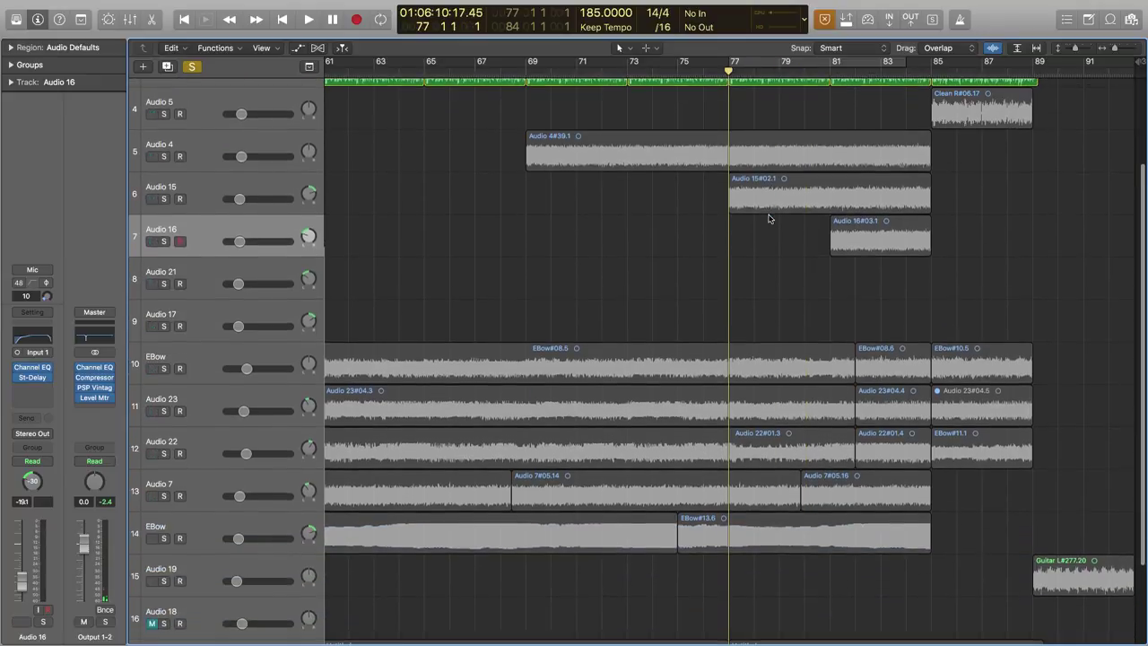
scroll(768, 218, up, 2)
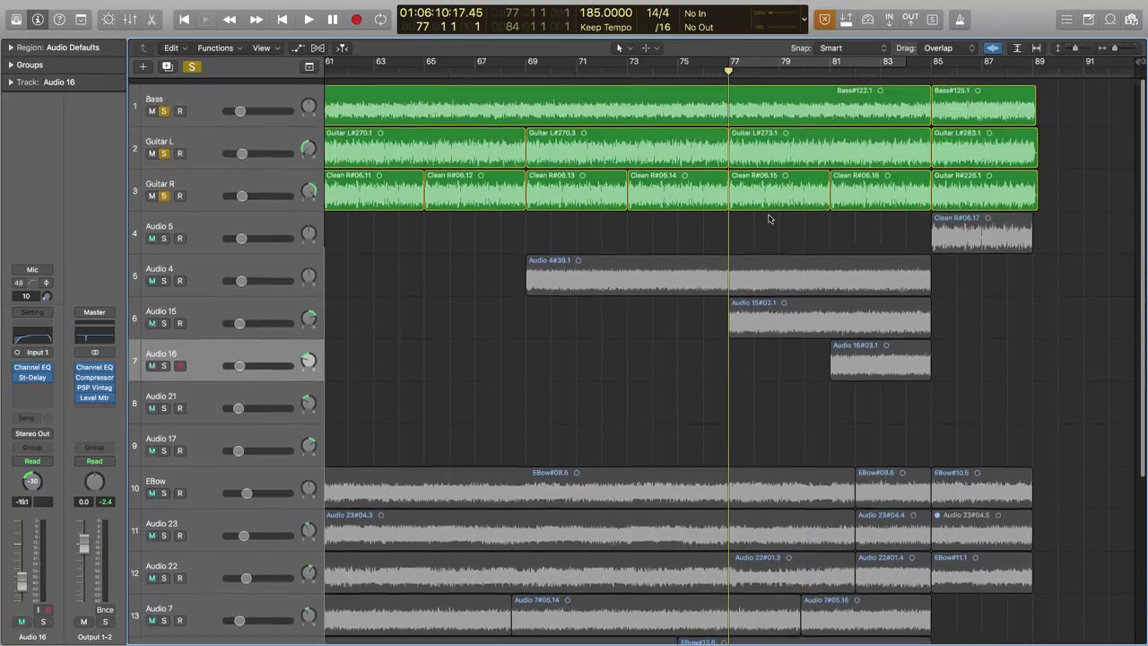
scroll(762, 206, down, 1)
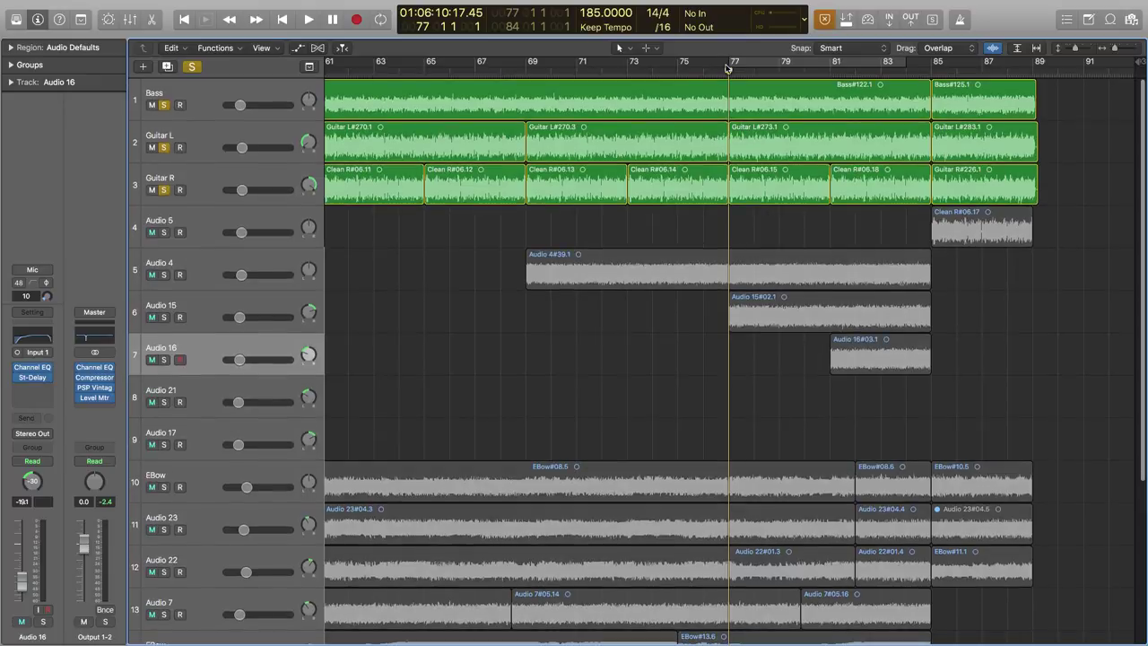
drag(727, 69, 727, 70)
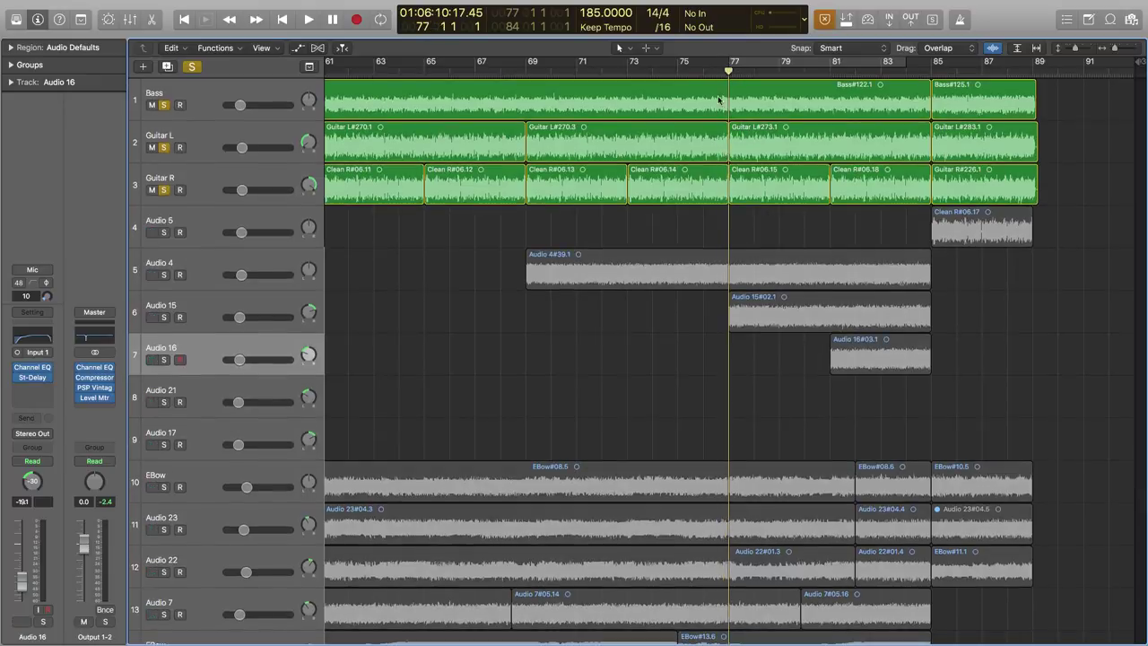
scroll(706, 133, down, 5)
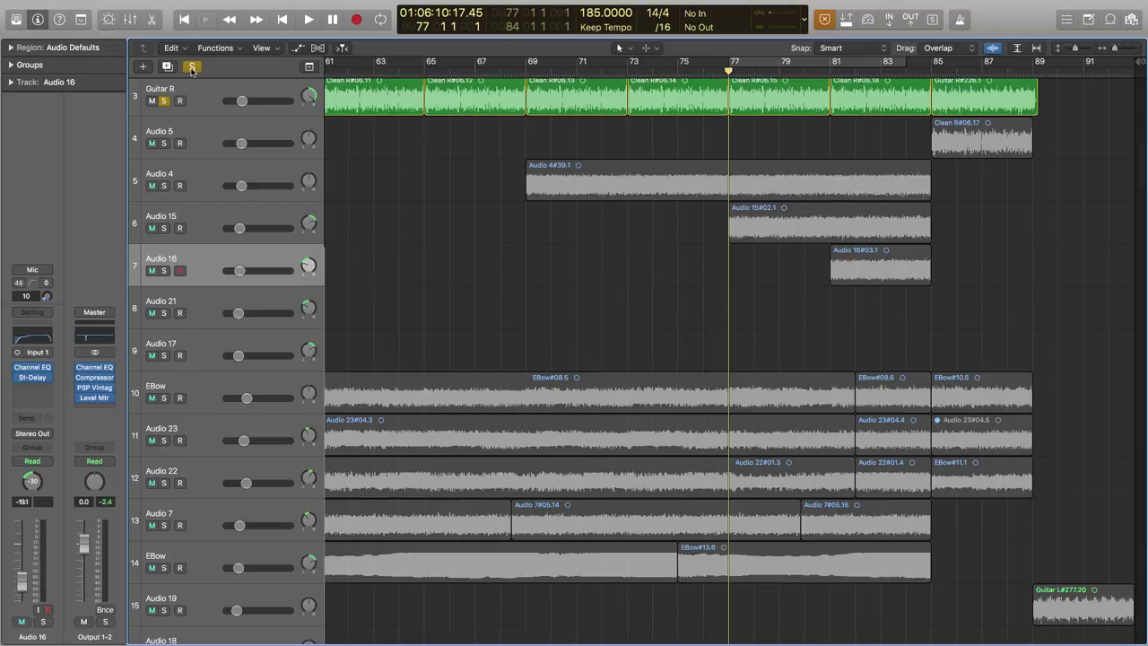
click(192, 68)
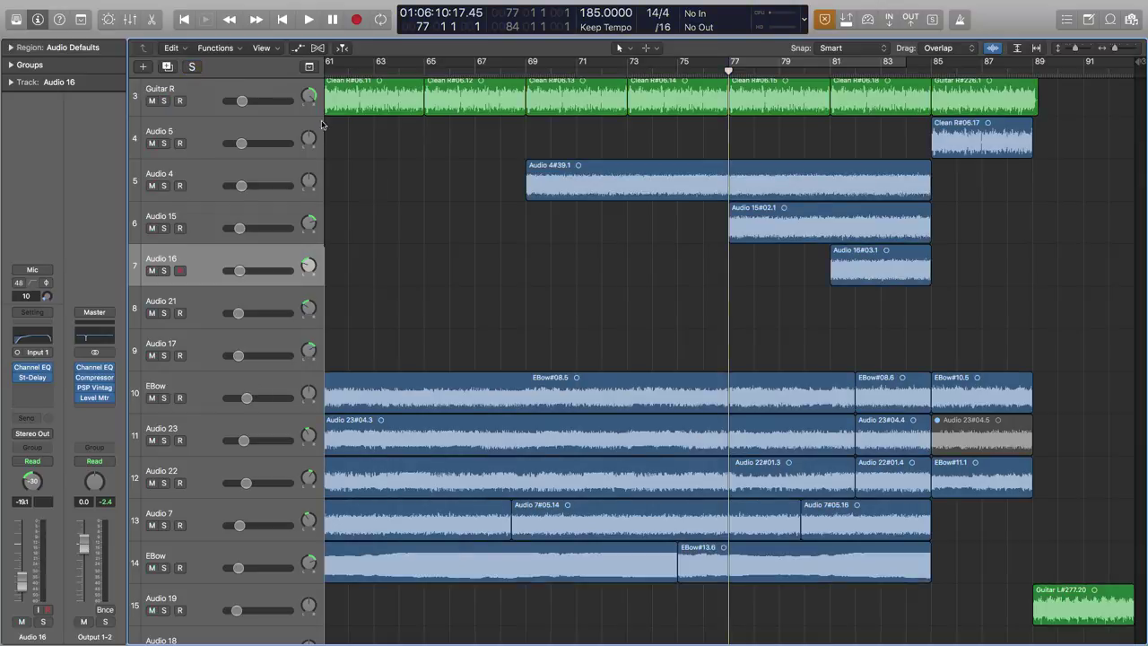
Solo only Audio 23 and Audio 22 and play them together from bar 76.
click(163, 397)
click(163, 441)
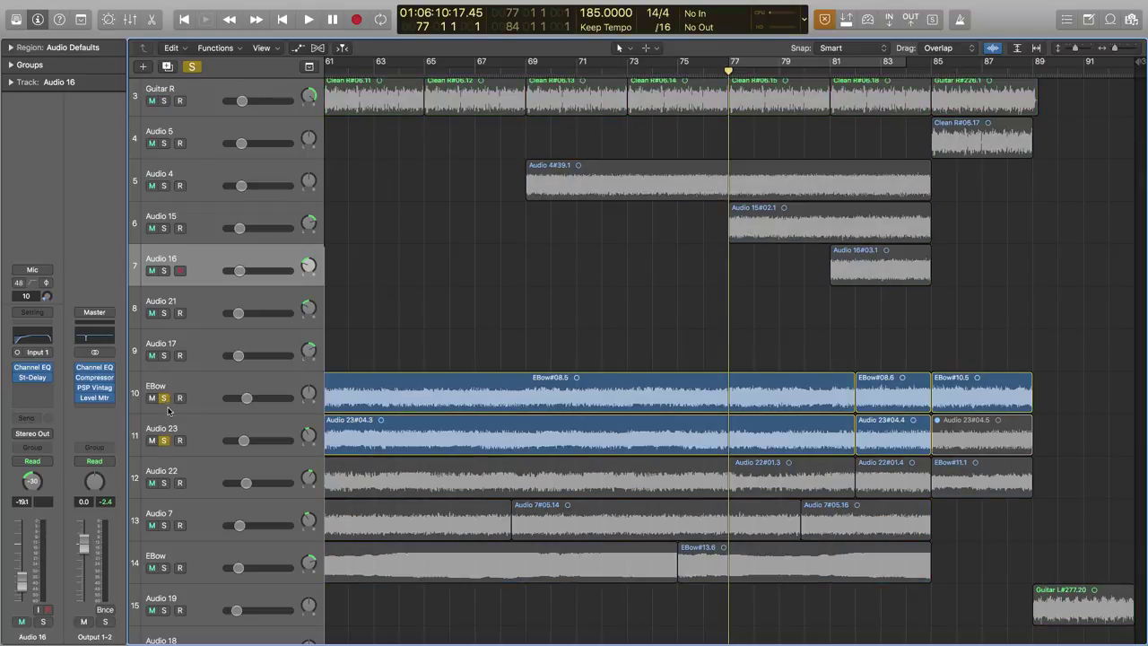
click(163, 482)
click(164, 398)
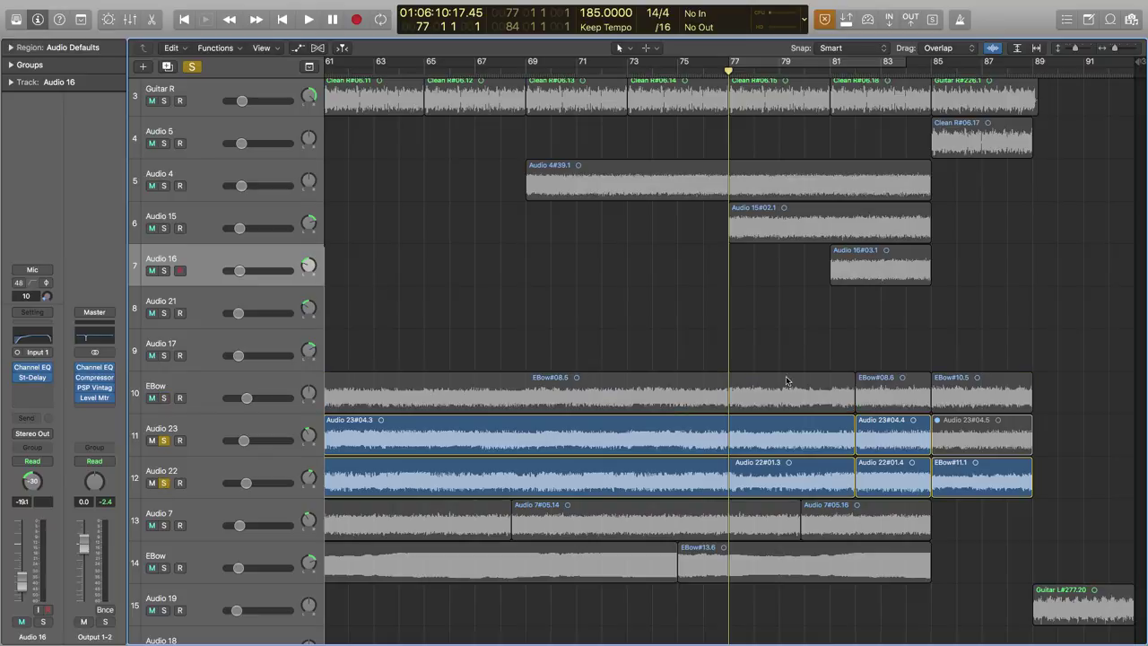
click(704, 72)
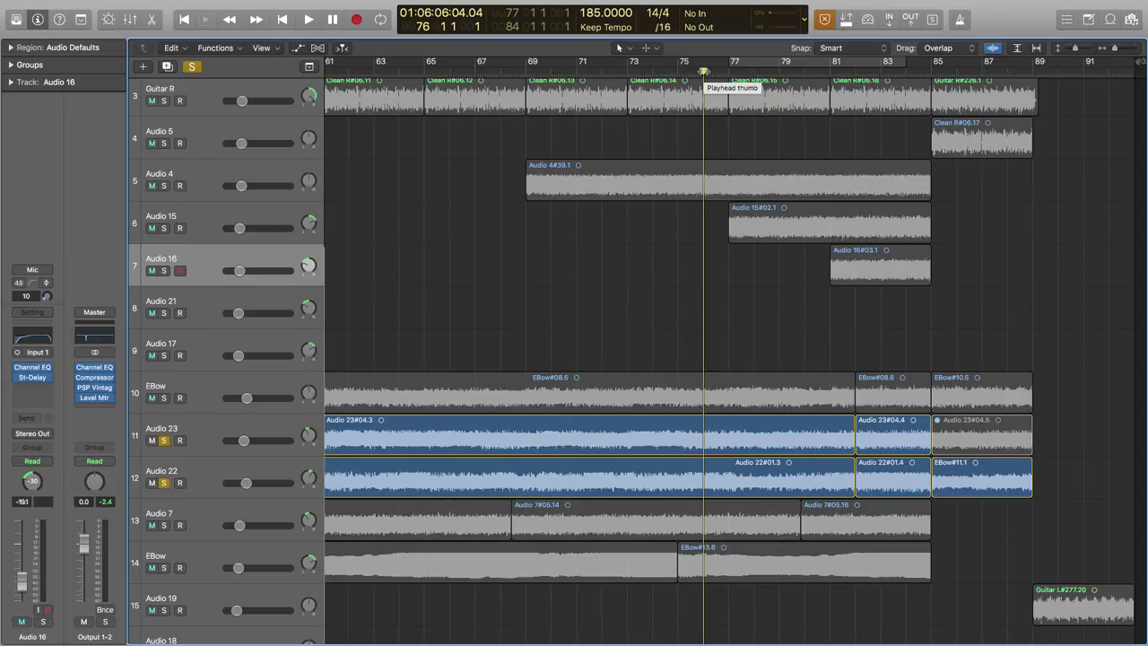
key(space)
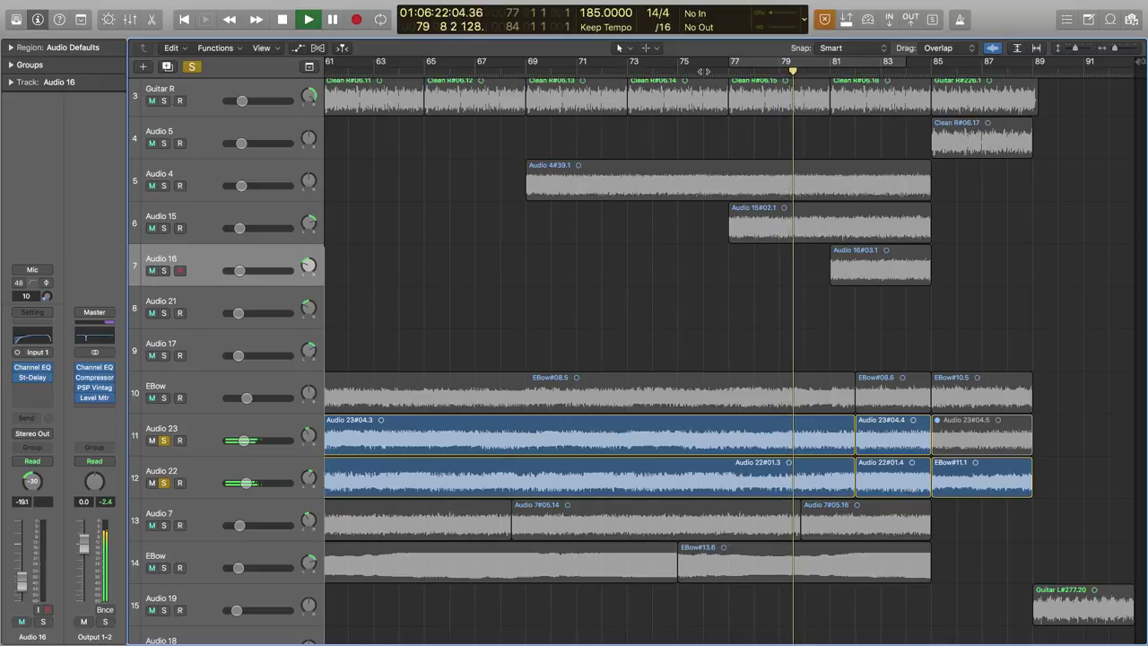
key(space)
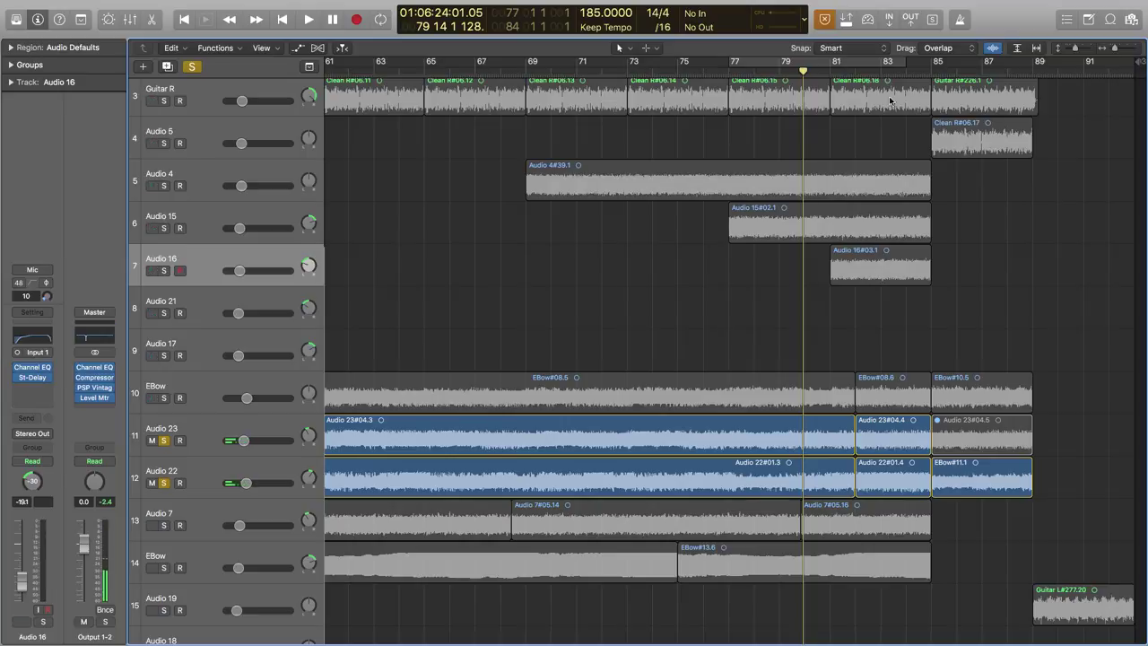
Replace the Audio 23 and Audio 22 solos with the track 10 EBow and play it alone from bar 77.
click(729, 68)
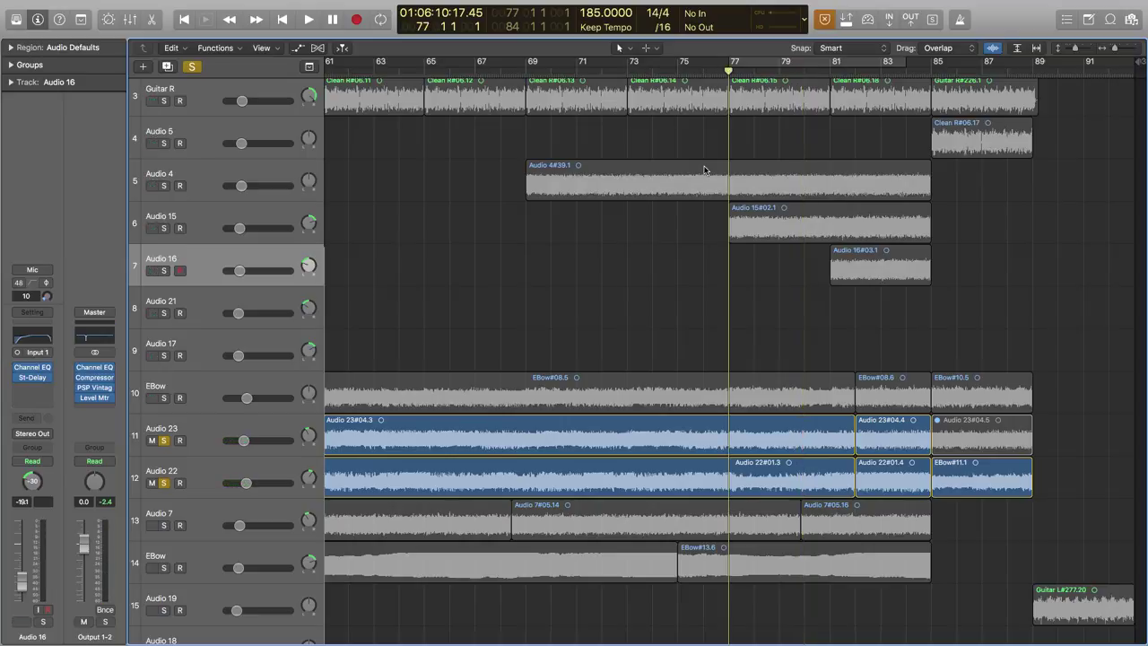
click(163, 441)
click(163, 483)
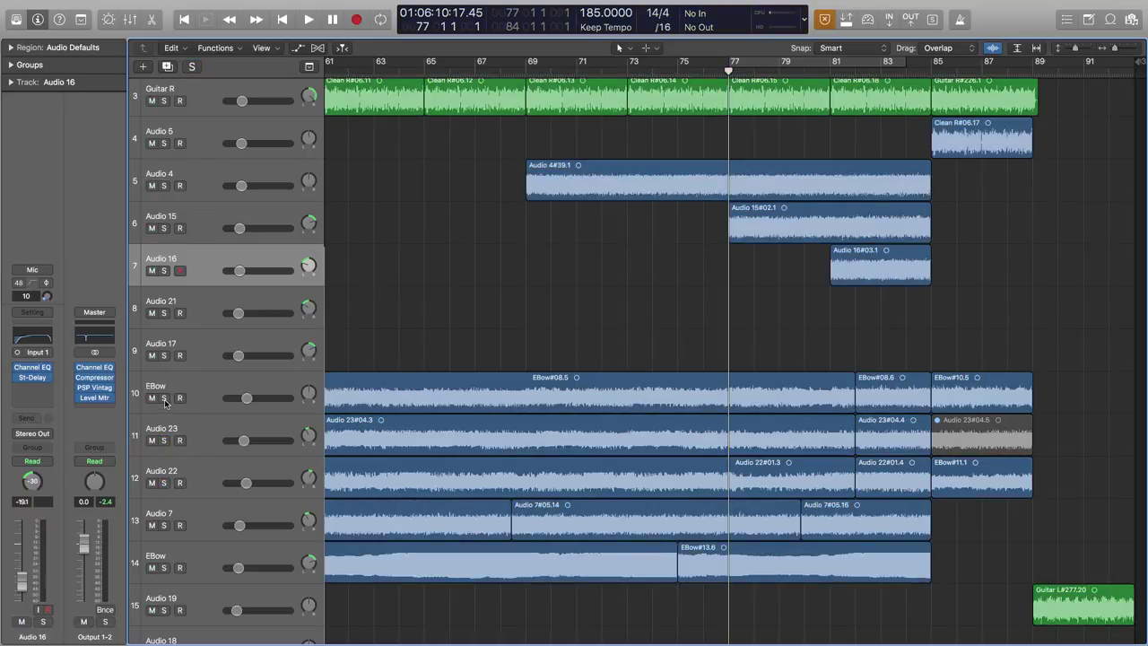
click(164, 398)
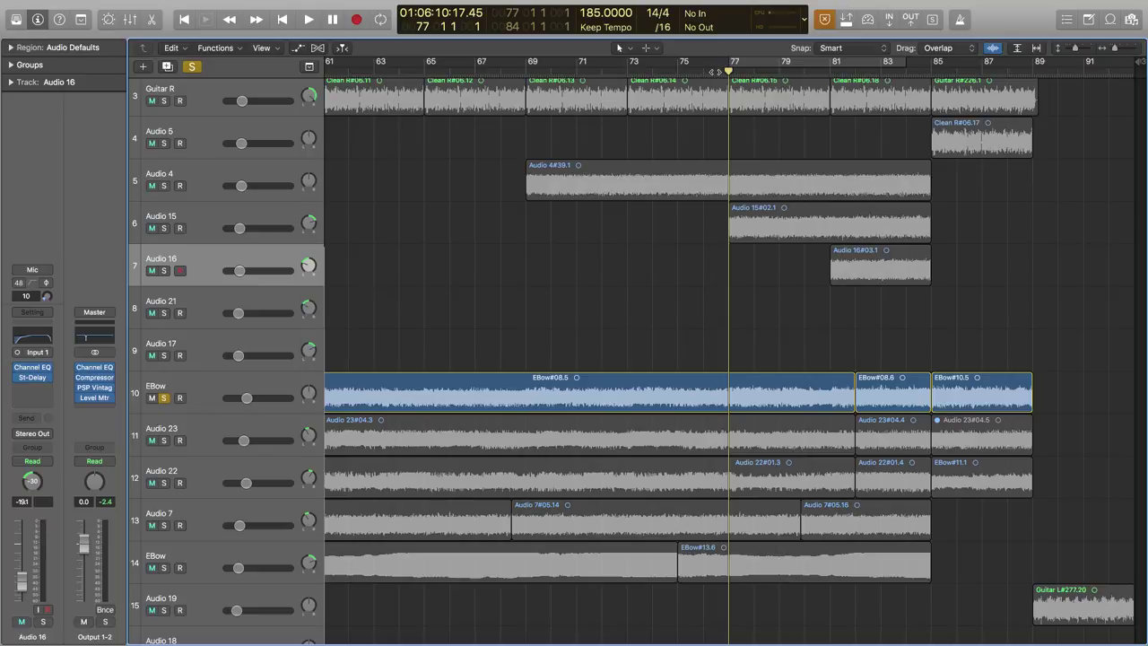
scroll(584, 274, left, 5)
scroll(583, 275, right, 5)
key(space)
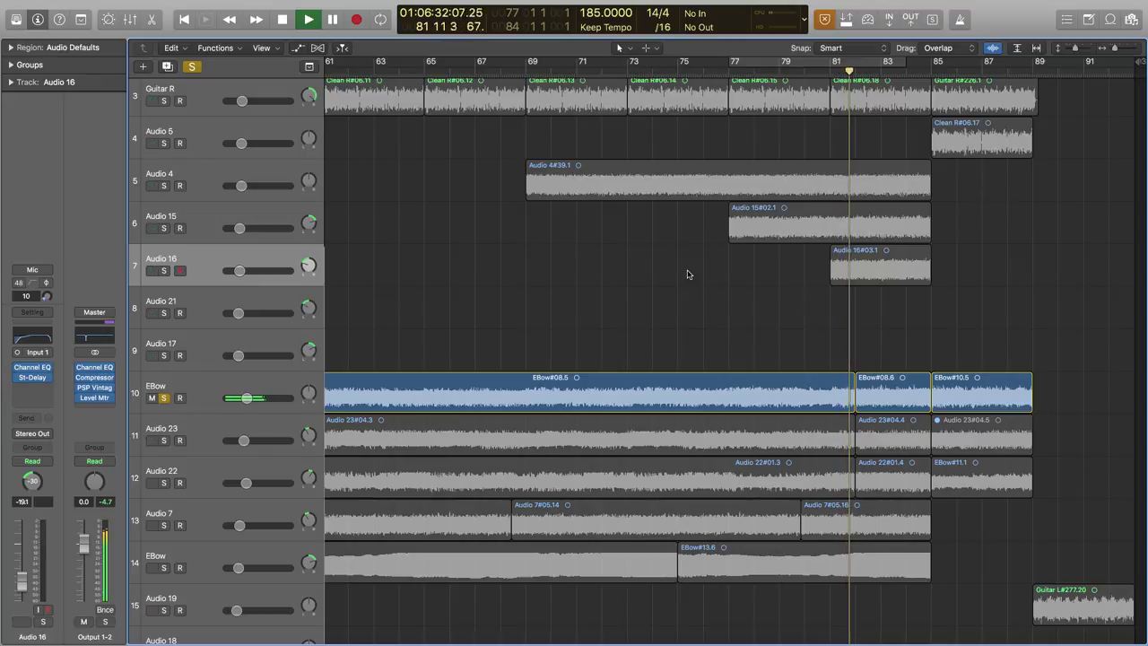
key(space)
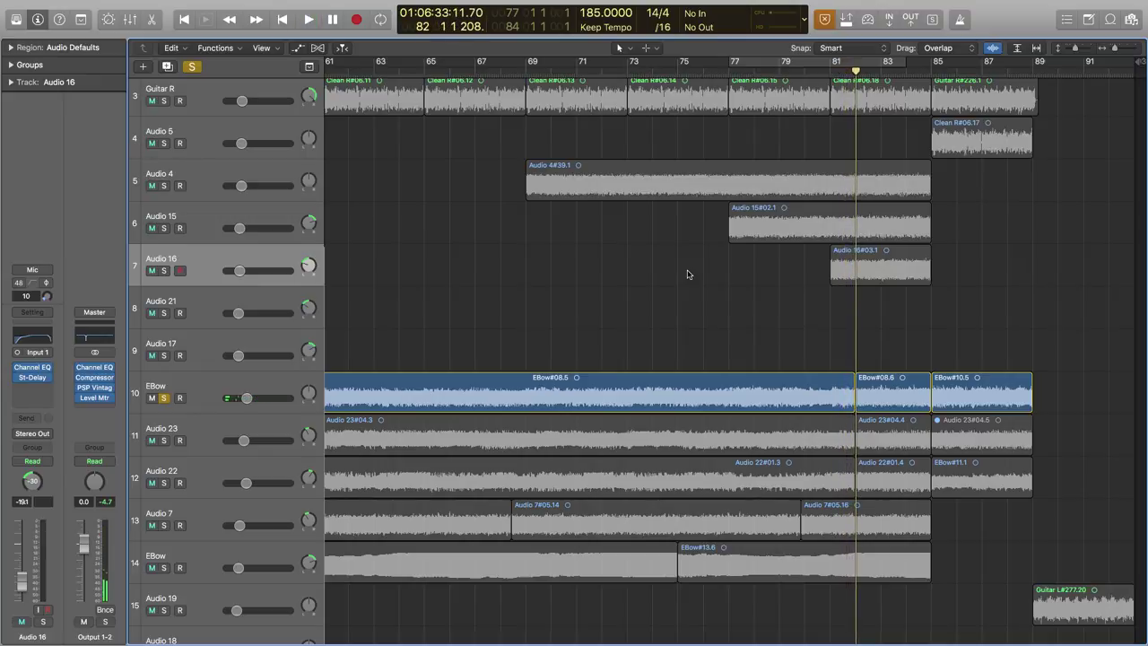
Return the playhead to bar 77 and add Audio 23 and Audio 22 to the track 10 EBow solo.
click(728, 75)
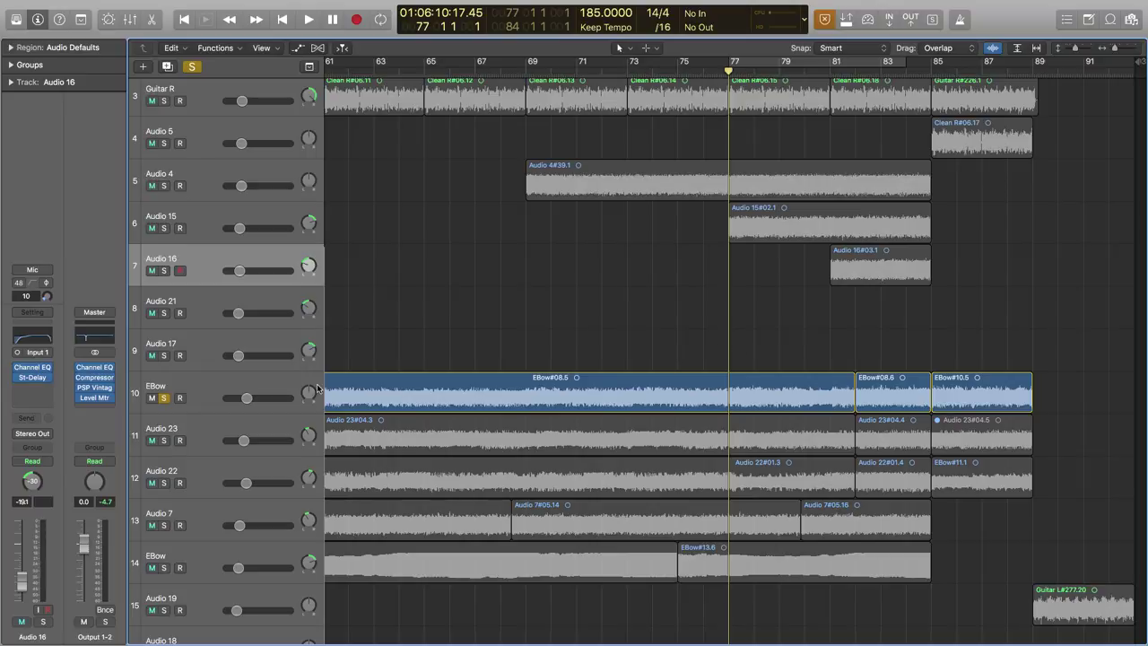
click(163, 441)
click(163, 483)
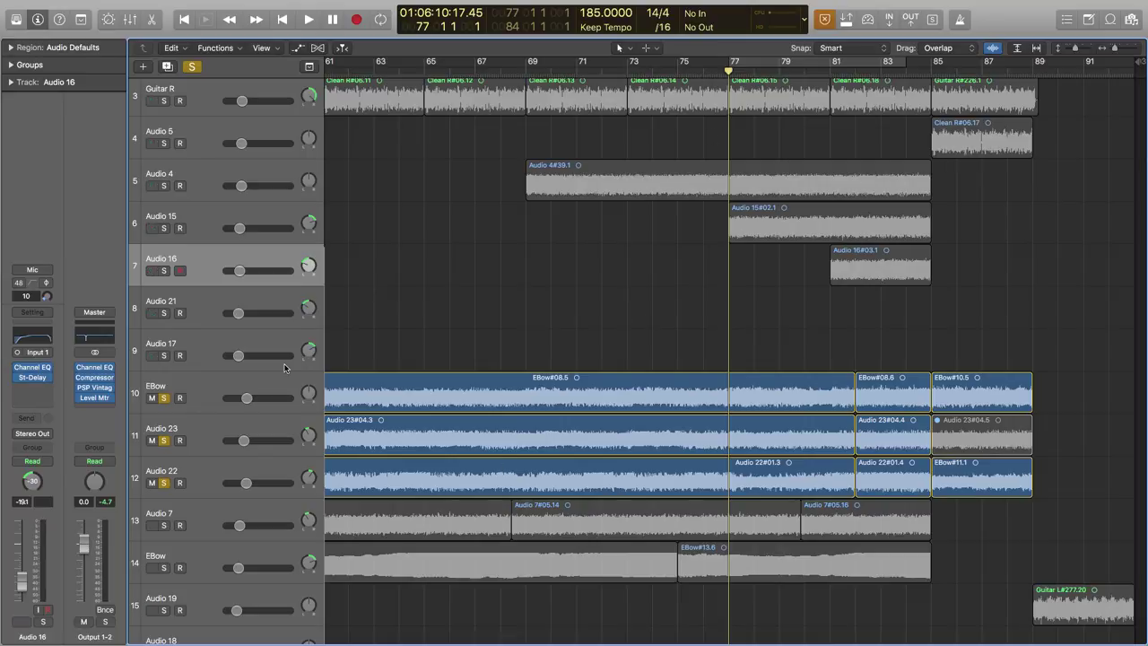
Select the track 10 EBow, Audio 22 and Audio 23 tracks in turn to compare the soloed layers.
click(217, 381)
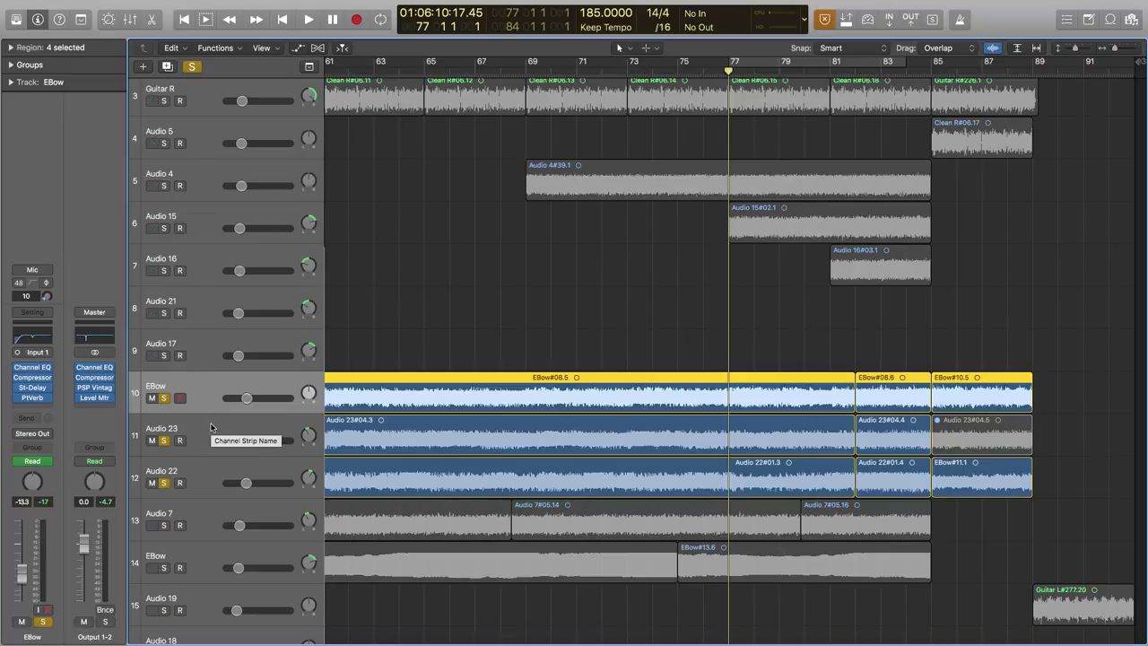
scroll(431, 439, left, 10)
scroll(432, 440, right, 10)
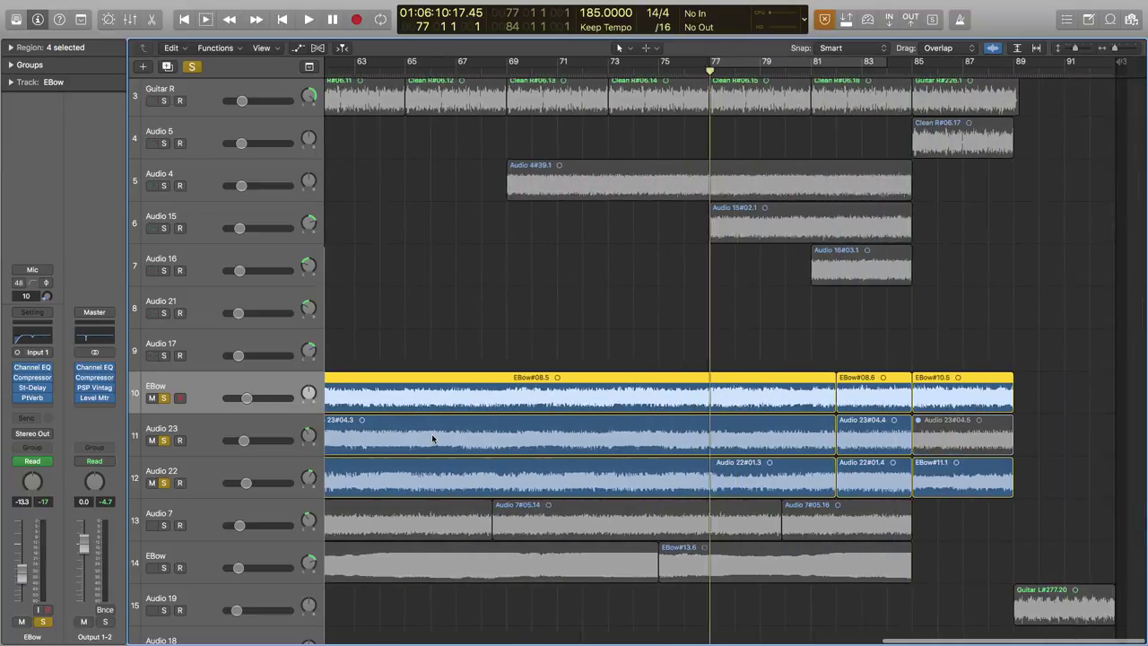
click(212, 459)
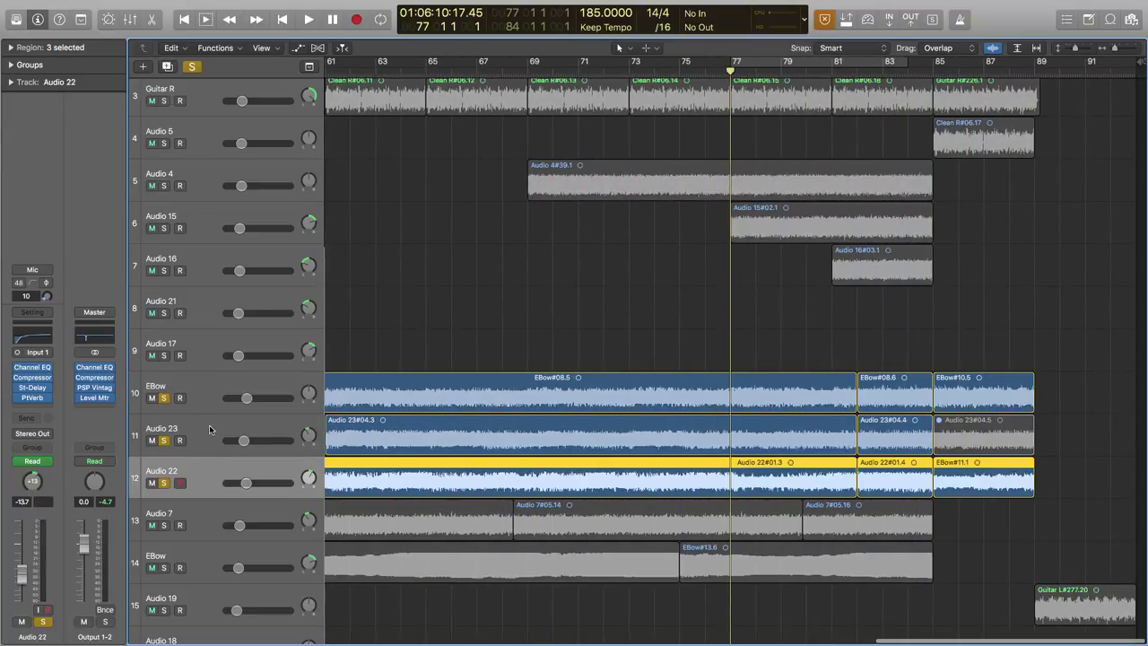
click(210, 425)
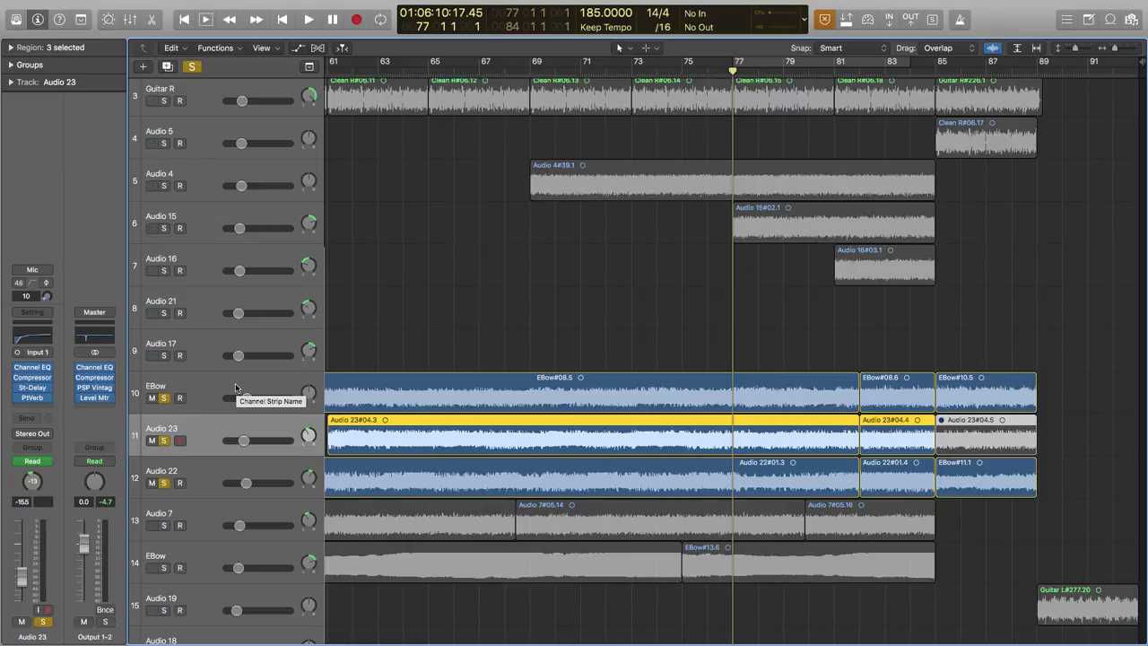
Play the soloed EBow, Audio 23 and Audio 22 together from bar 76, then deselect the regions.
drag(733, 70, 720, 72)
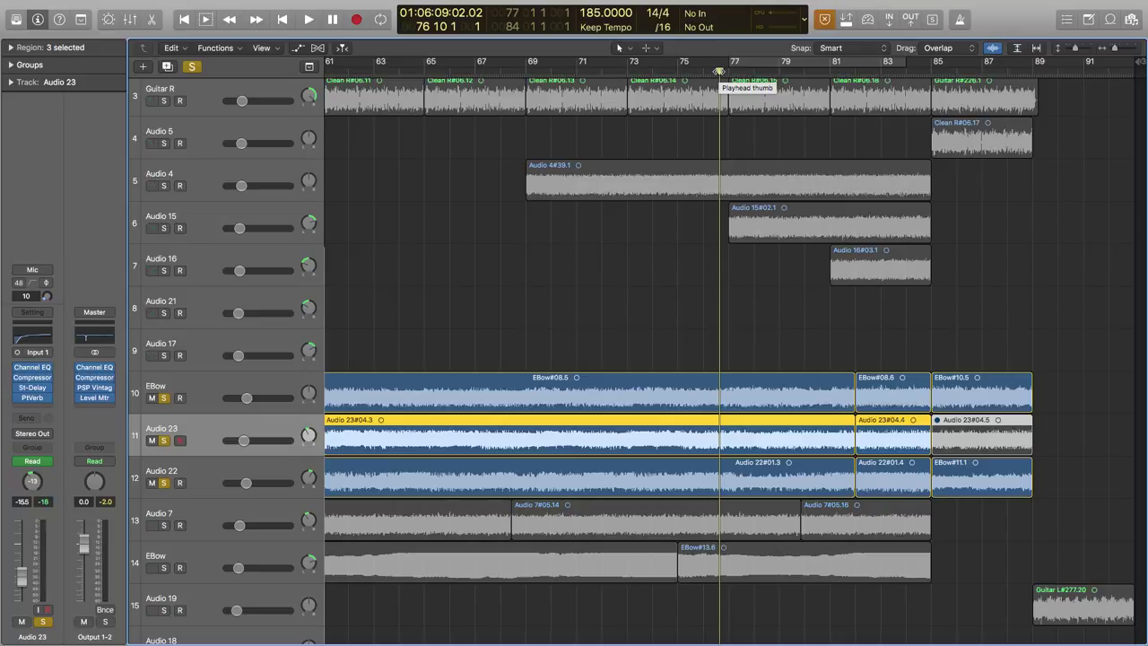
key(space)
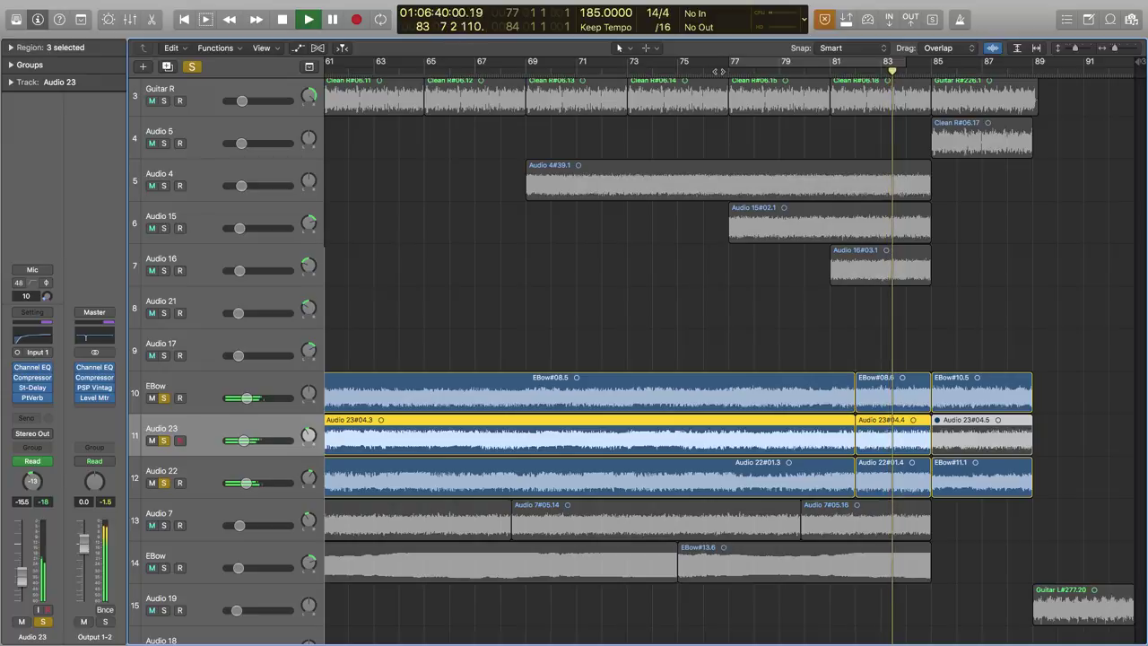
key(space)
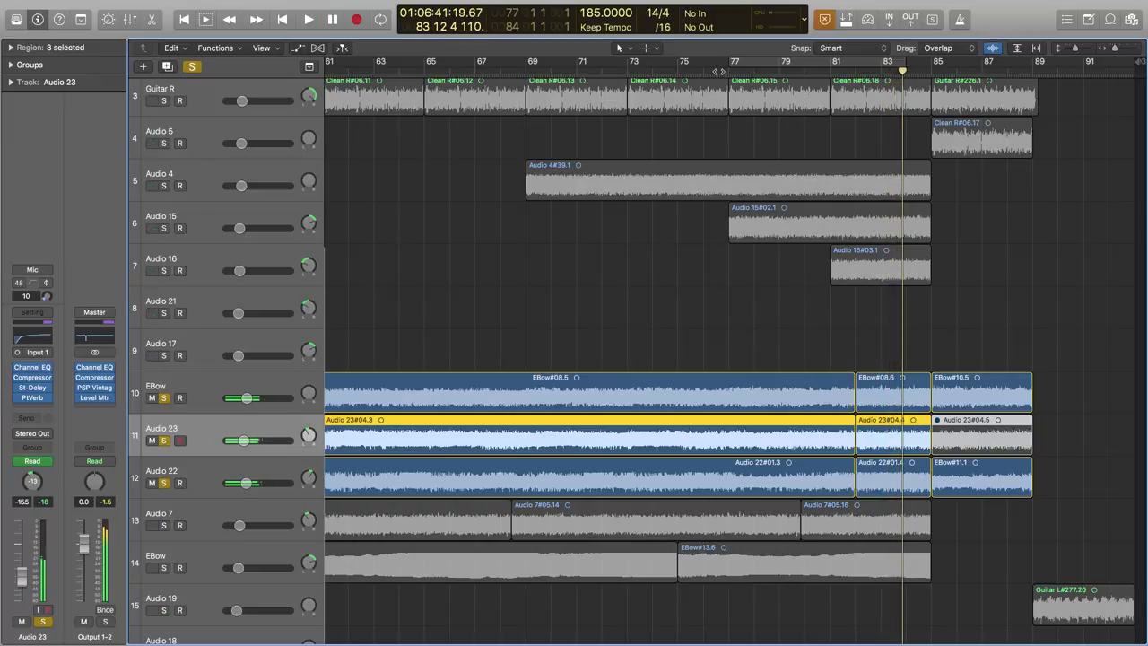
click(832, 347)
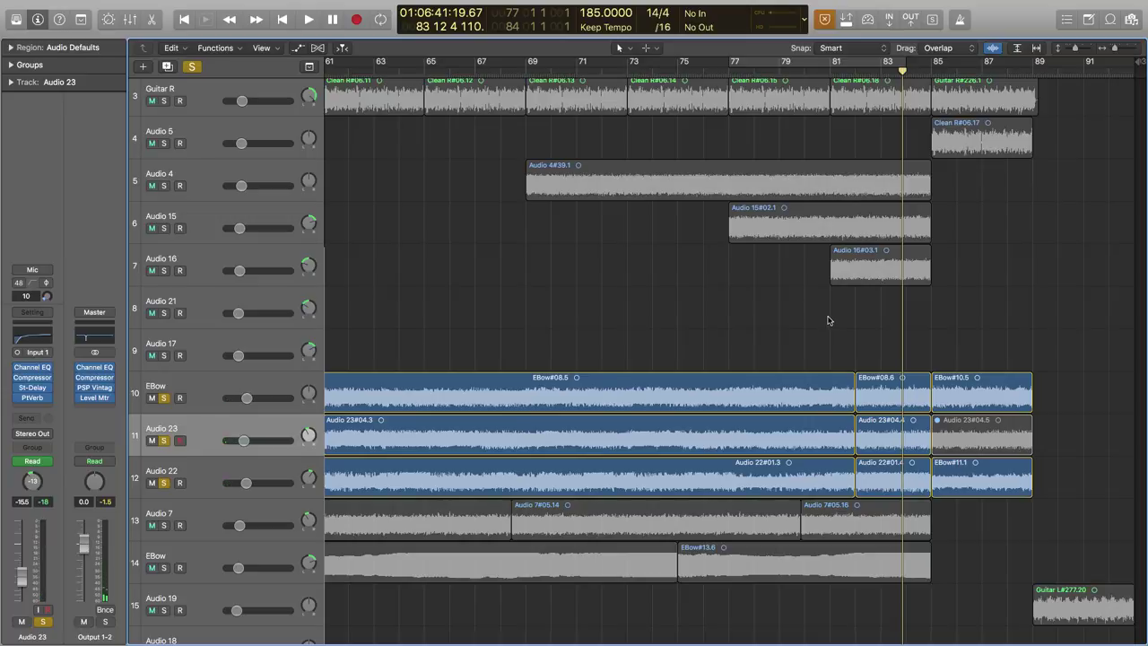
Return the playhead to bar 77 and clear all active solos.
scroll(828, 320, up, 3)
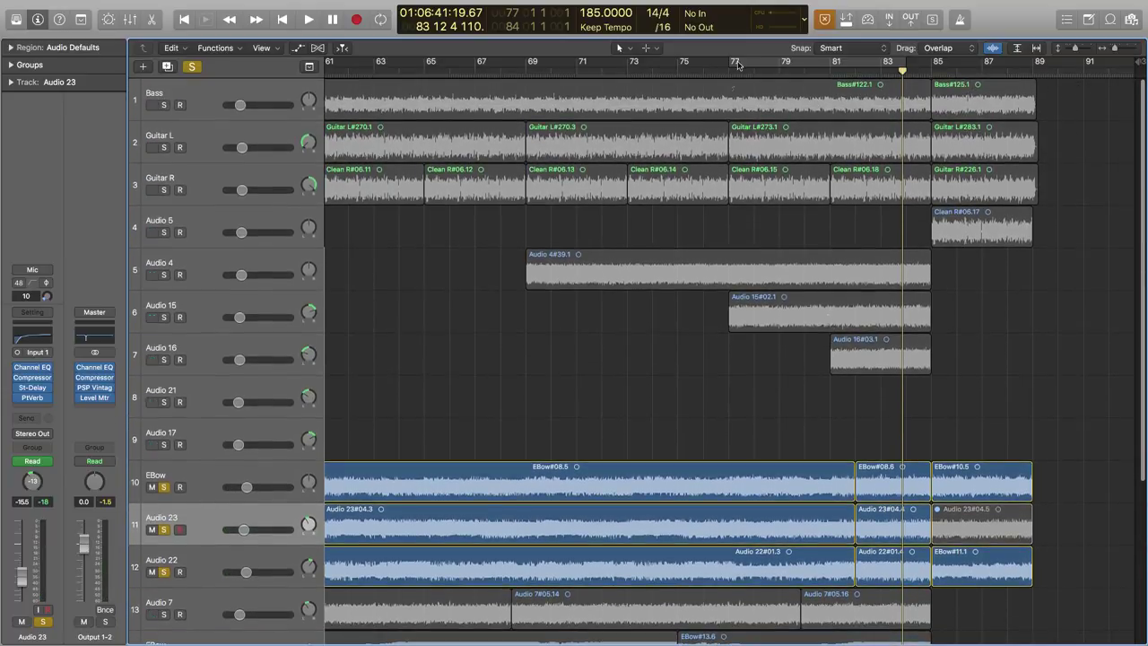
click(731, 68)
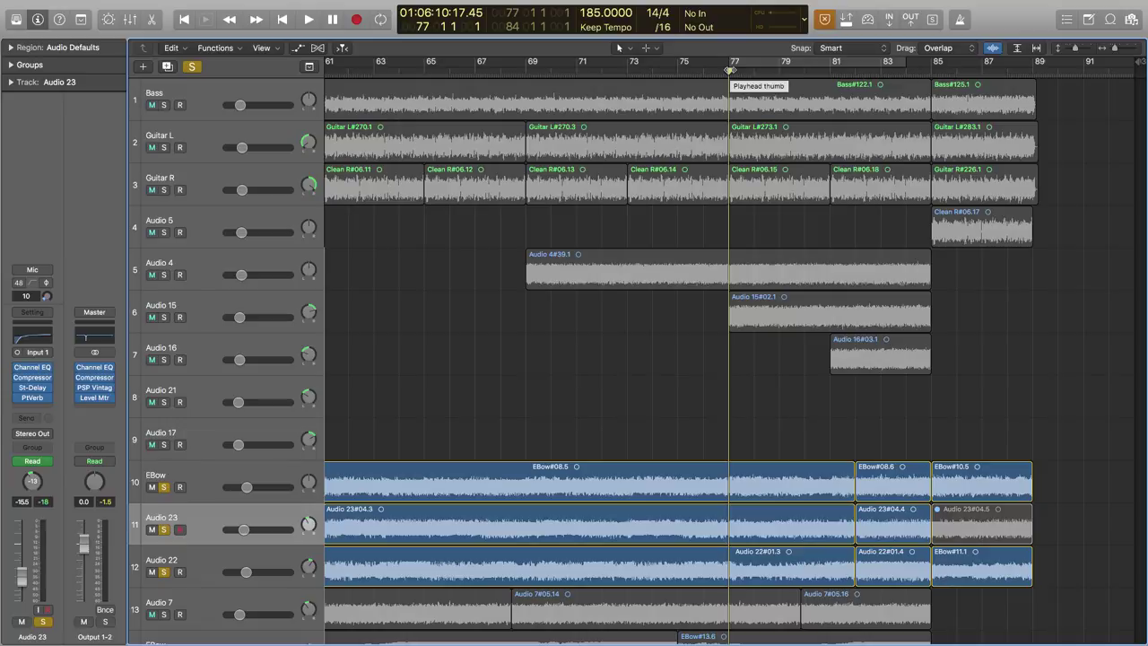
scroll(158, 533, down, 5)
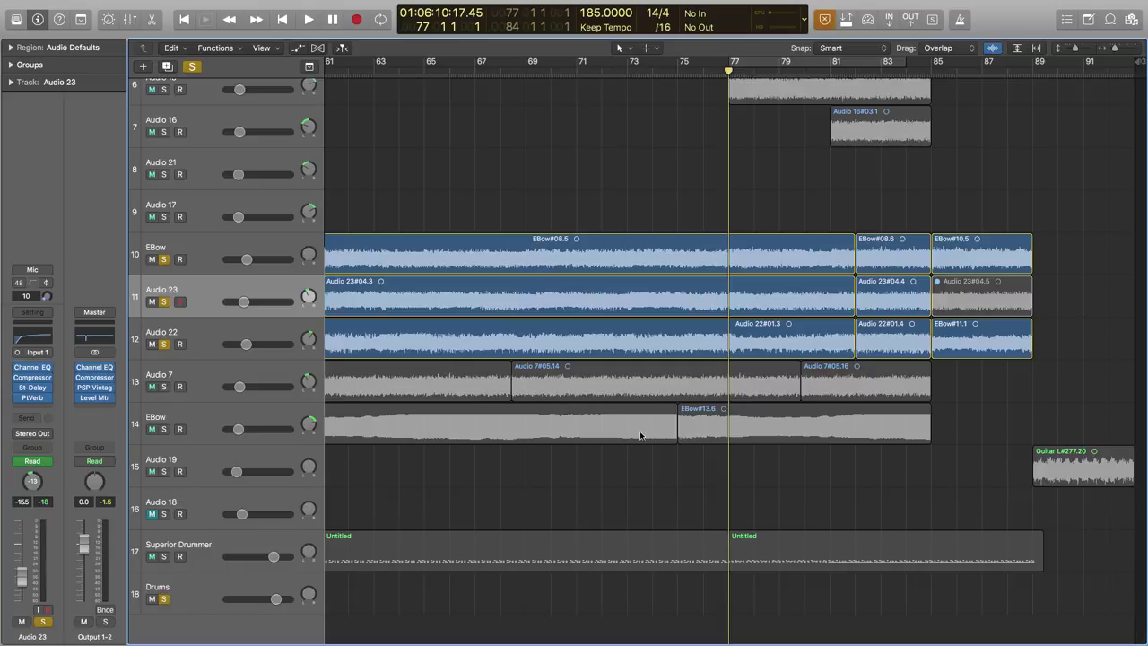
click(191, 67)
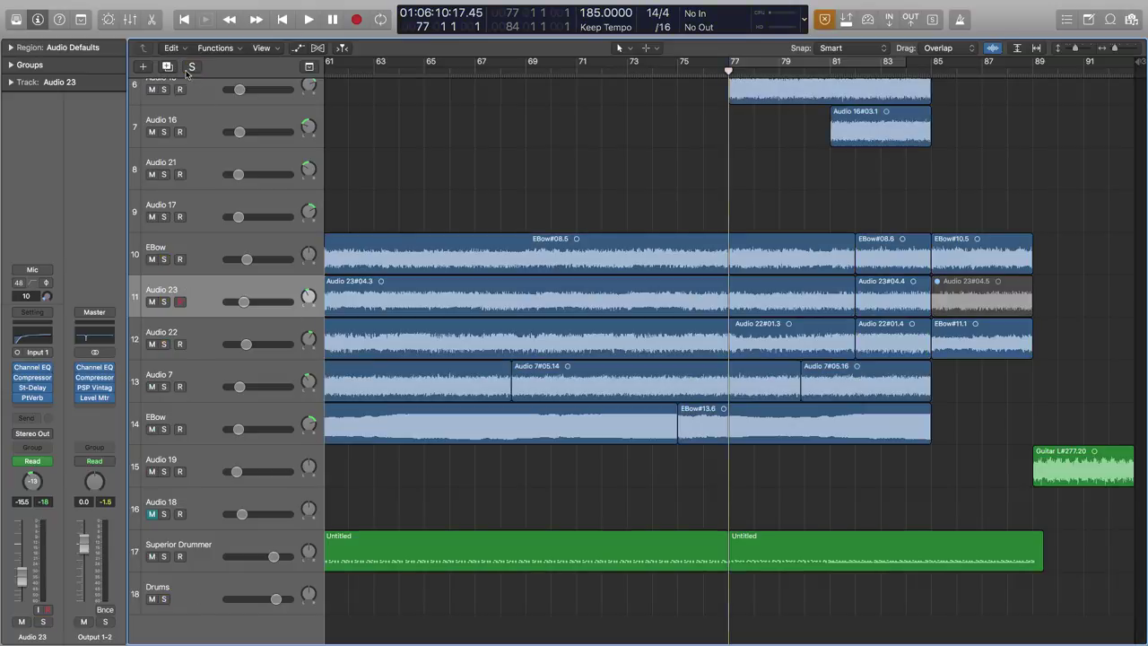
Solo the Drums track, play it briefly from bar 77, and keep it soloed.
click(163, 599)
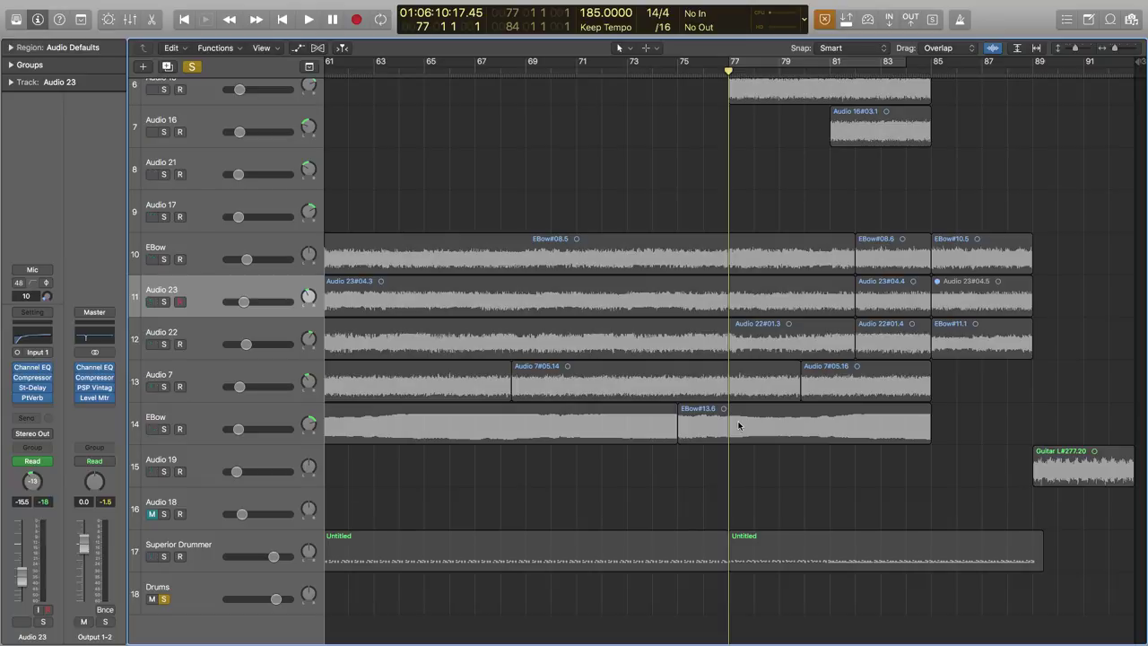
key(space)
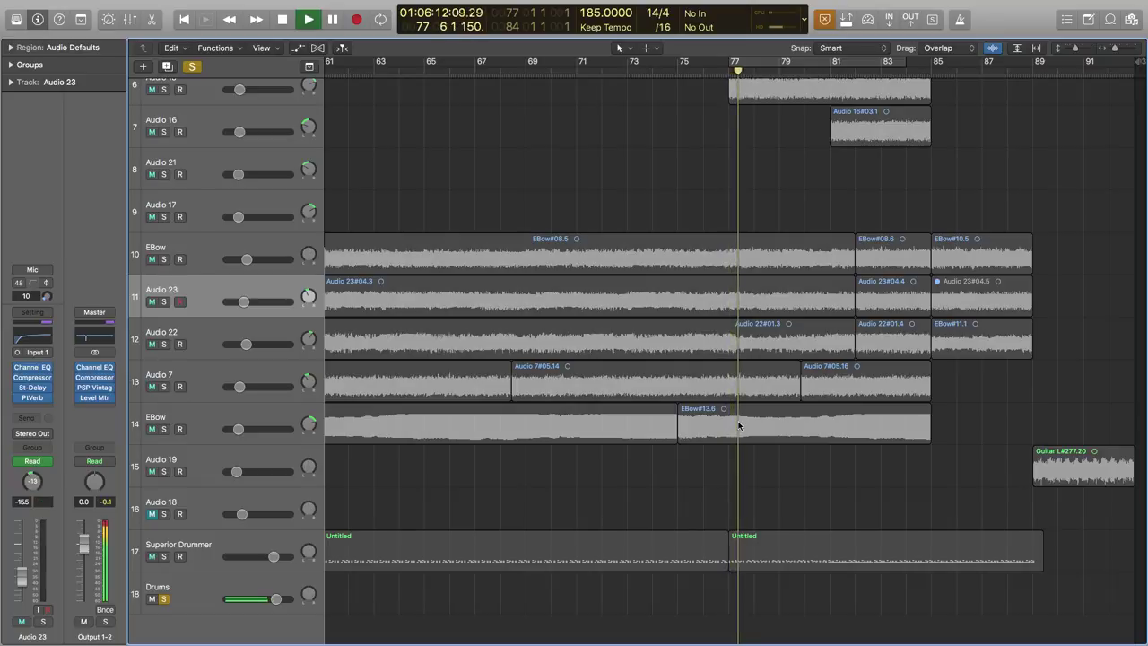
key(space)
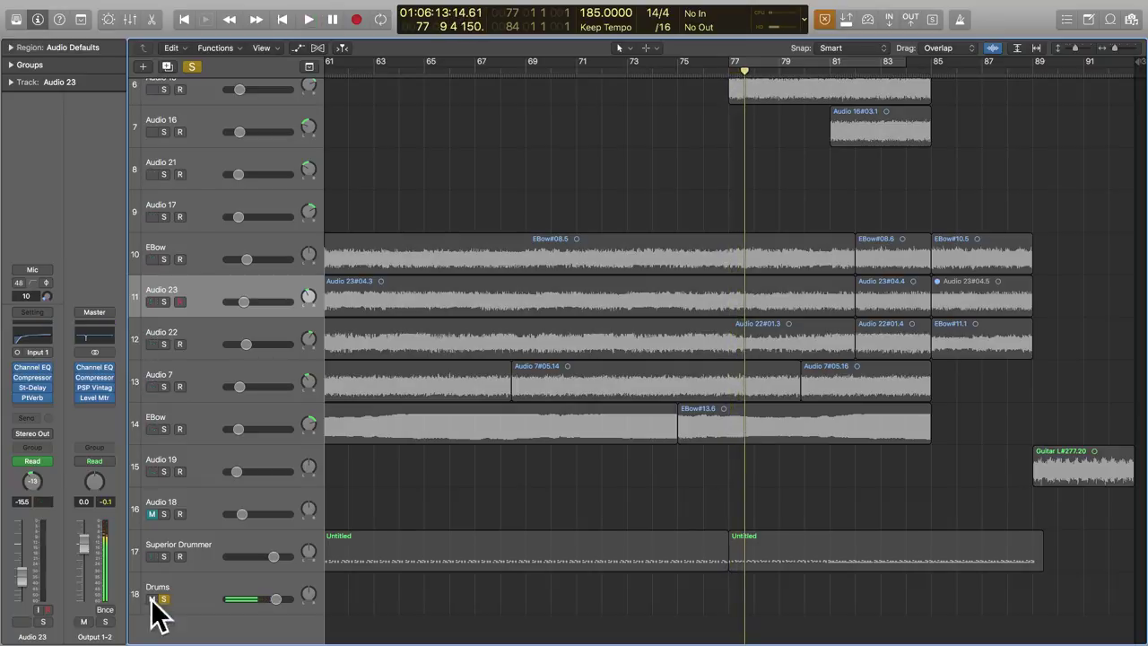
click(165, 599)
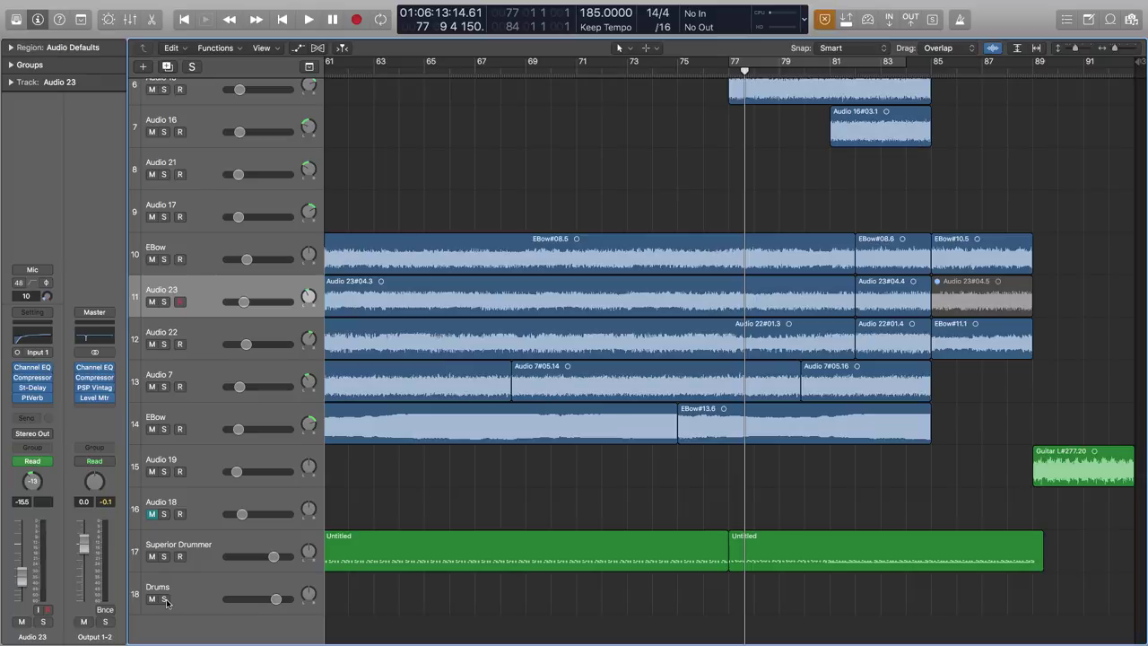
click(165, 599)
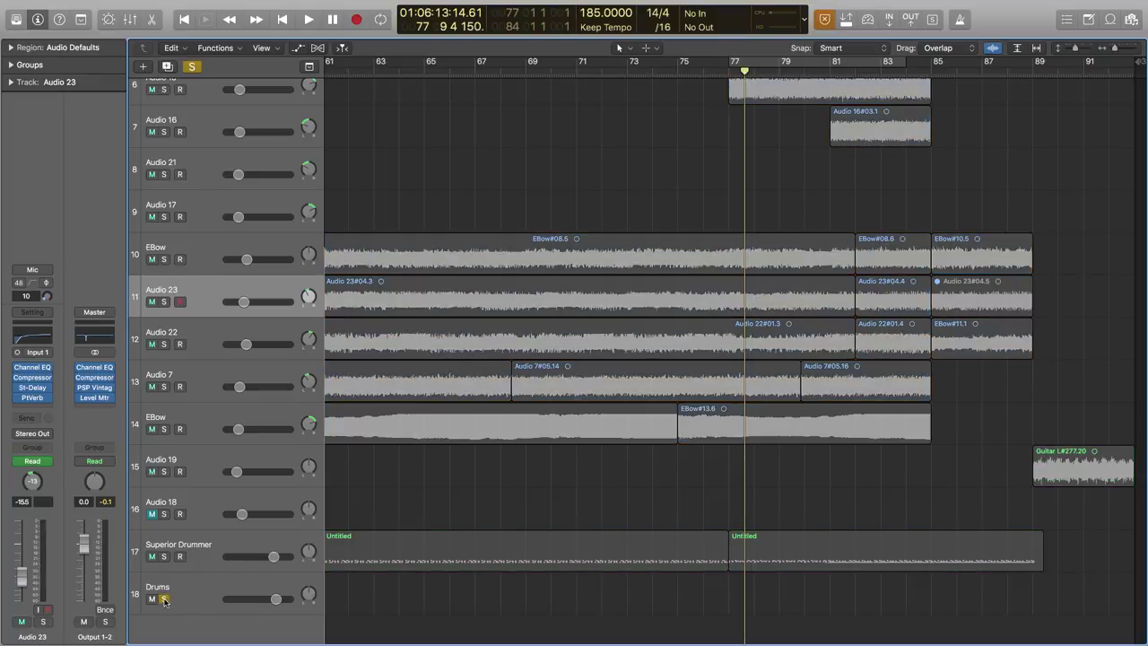
Add Guitar L and Bass to the Drums solo and play the three together from bar 77.
scroll(239, 515, up, 6)
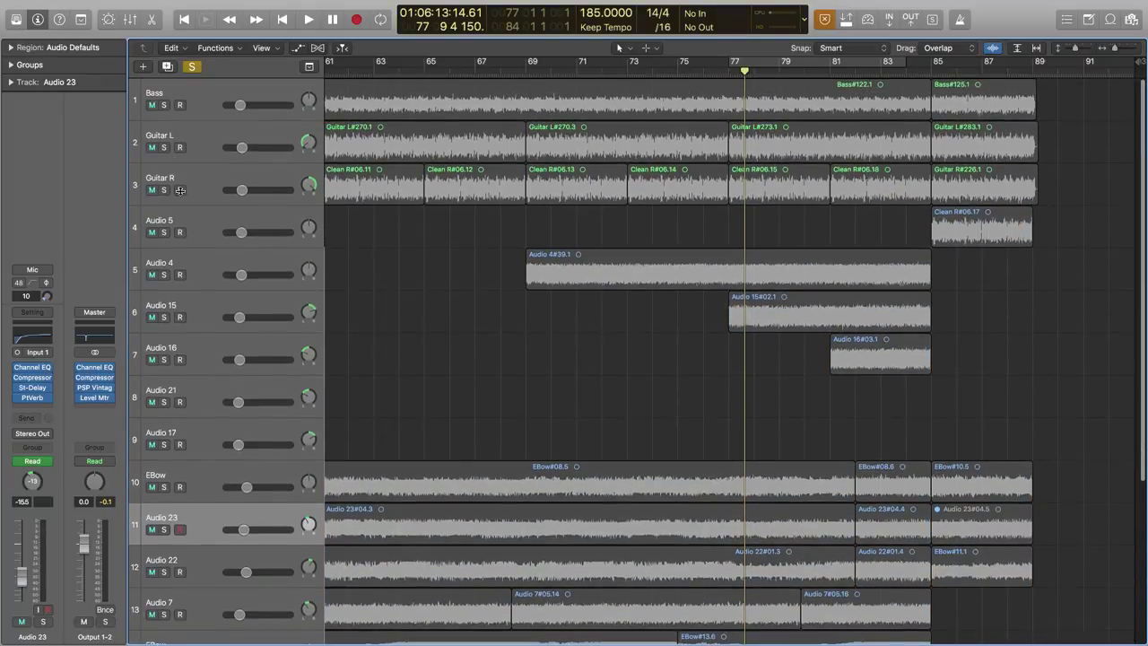
click(164, 147)
click(164, 105)
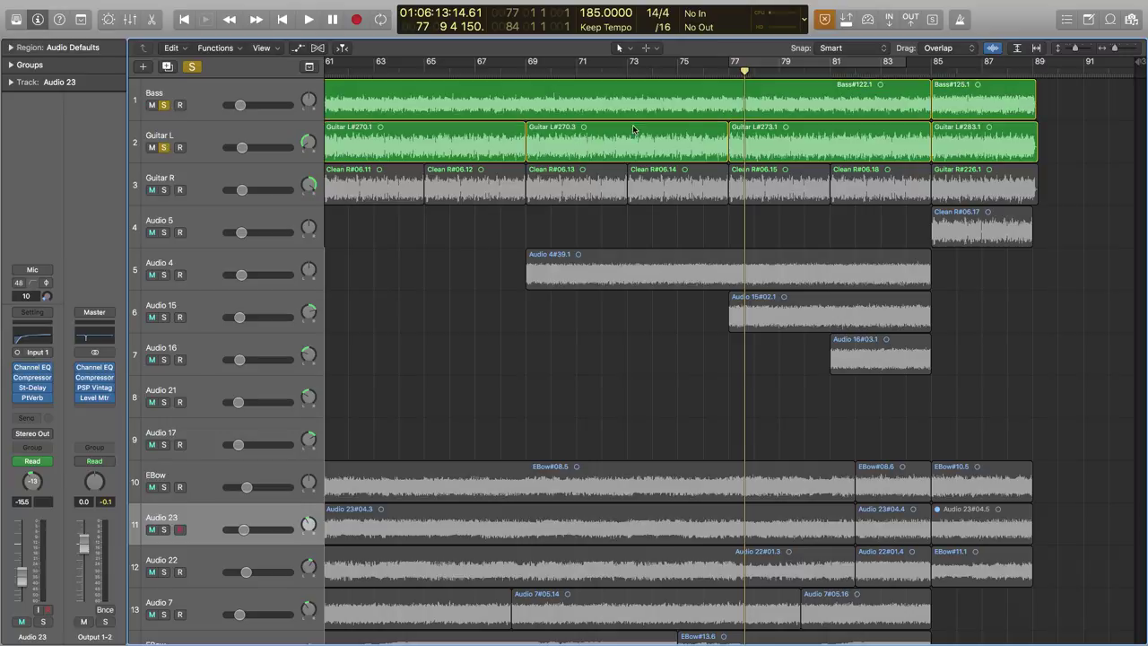
click(734, 76)
key(space)
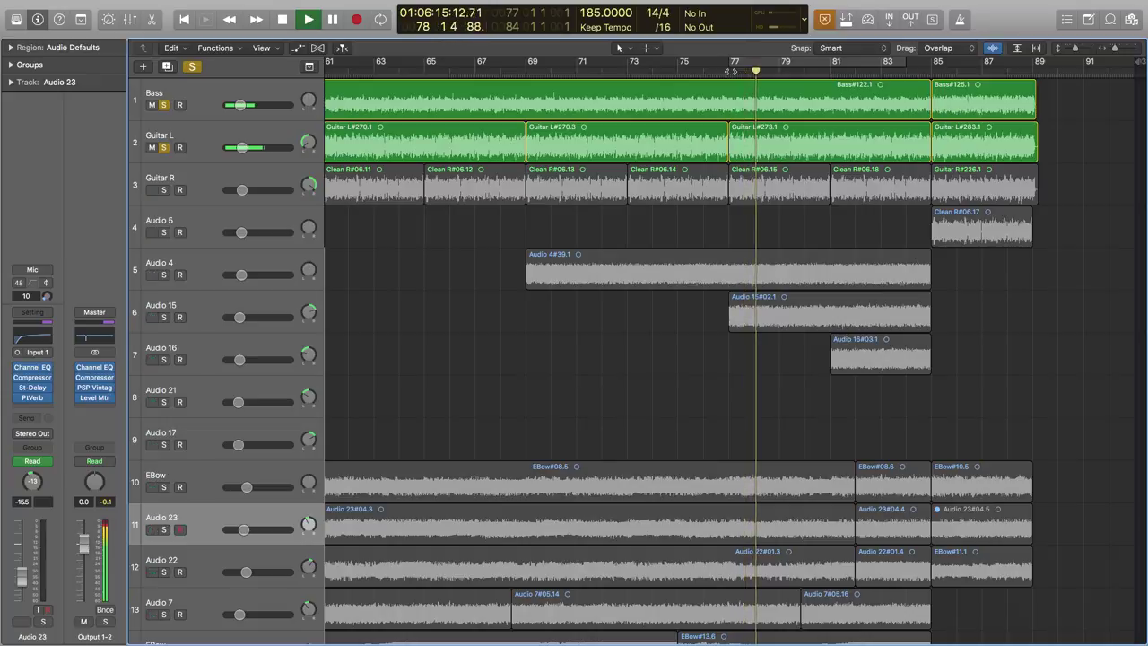
key(space)
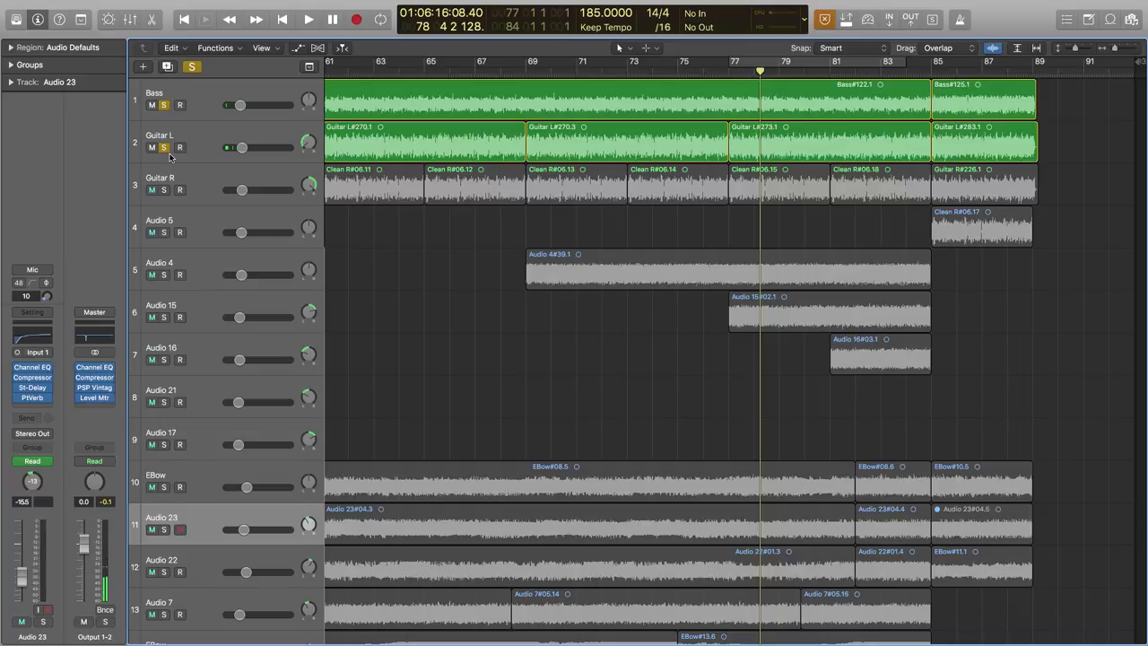
Add Guitar R to the soloed tracks, play the combination from bar 85, and return the playhead there.
click(164, 190)
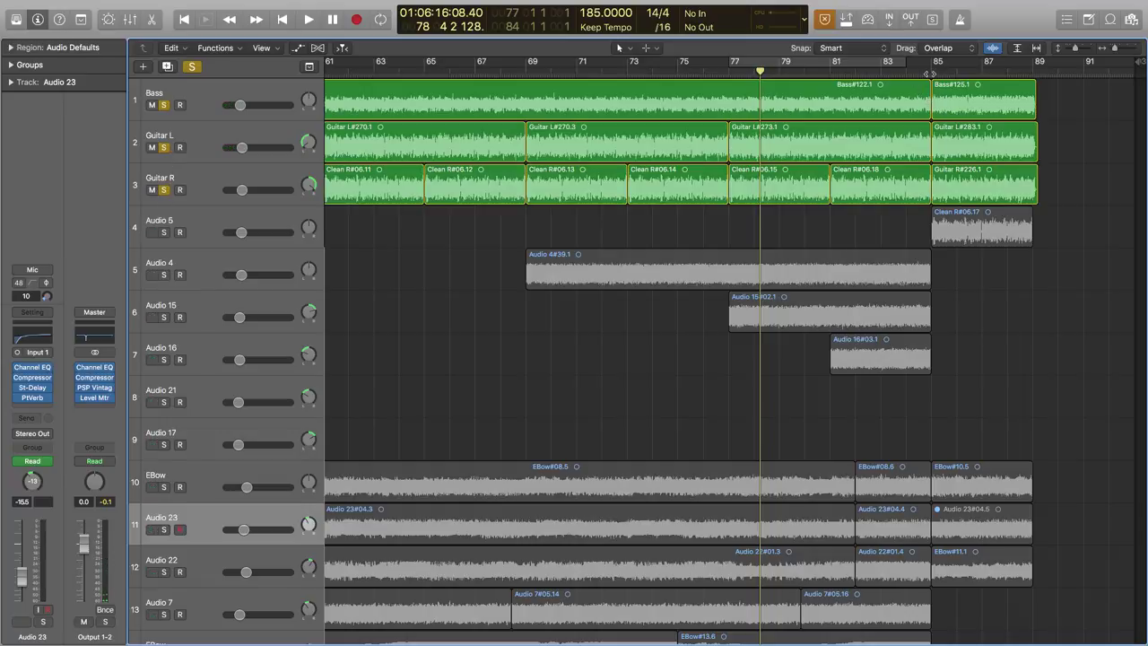
click(932, 72)
key(space)
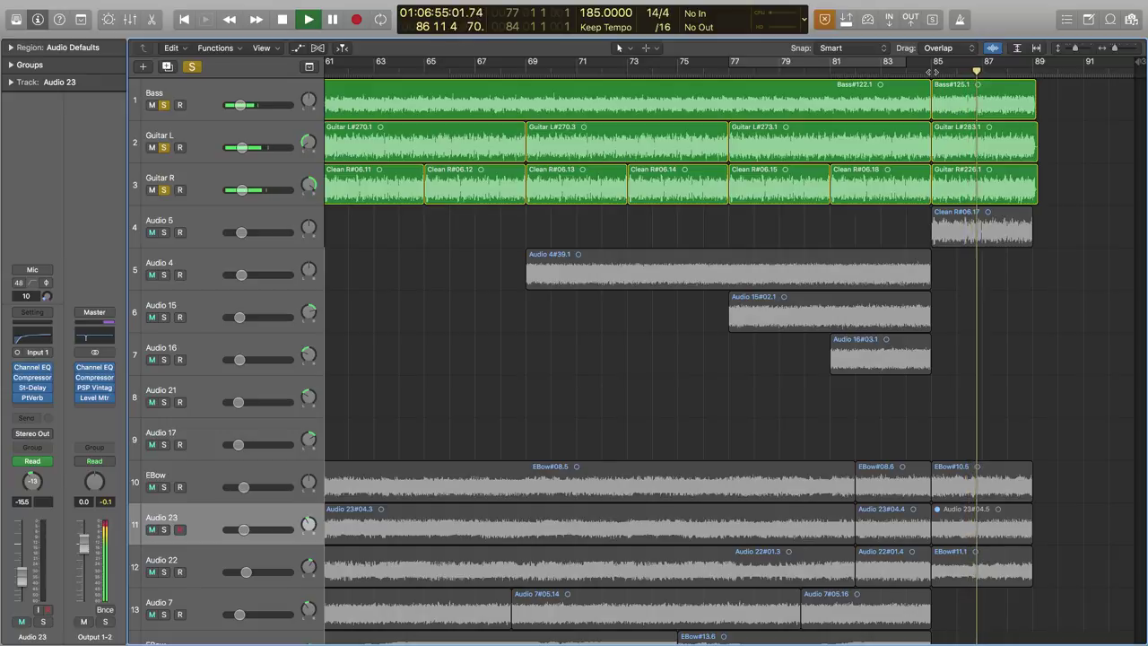
key(space)
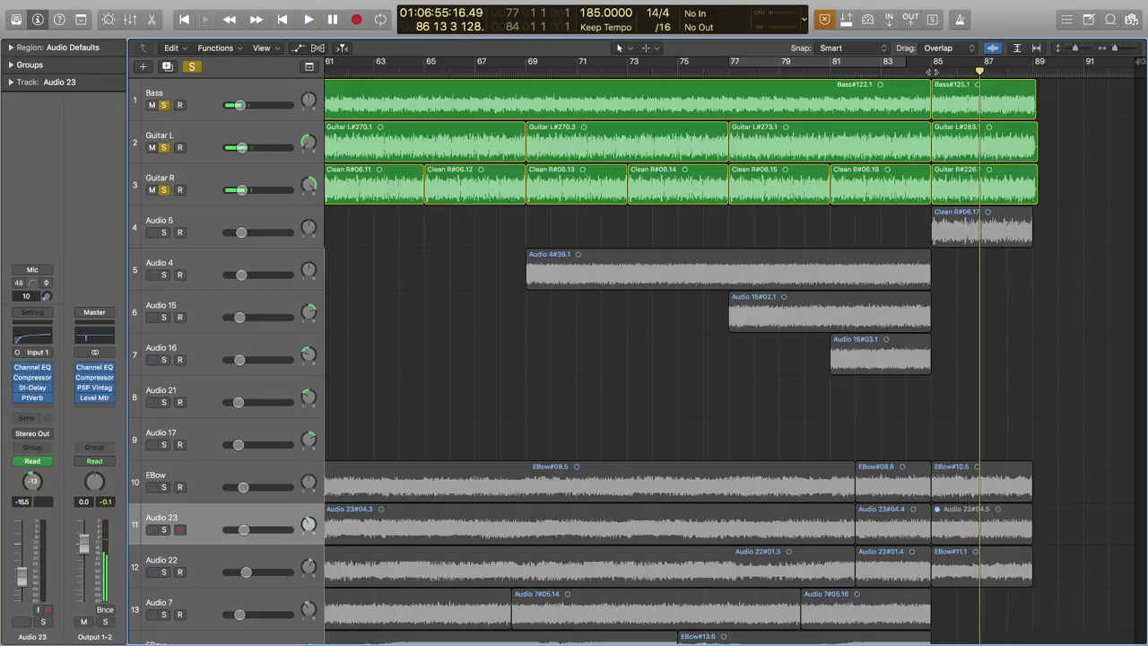
click(932, 72)
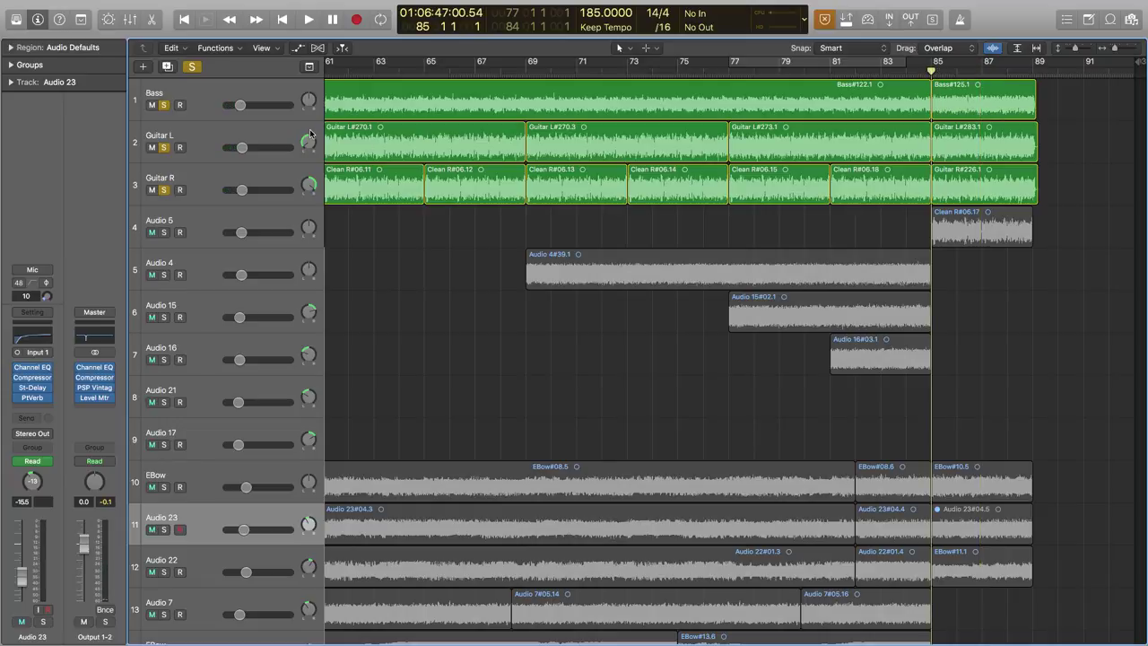
Remove Guitar L and Guitar R from the solo and play the Bass with the Drums from bar 85.
click(165, 149)
click(163, 191)
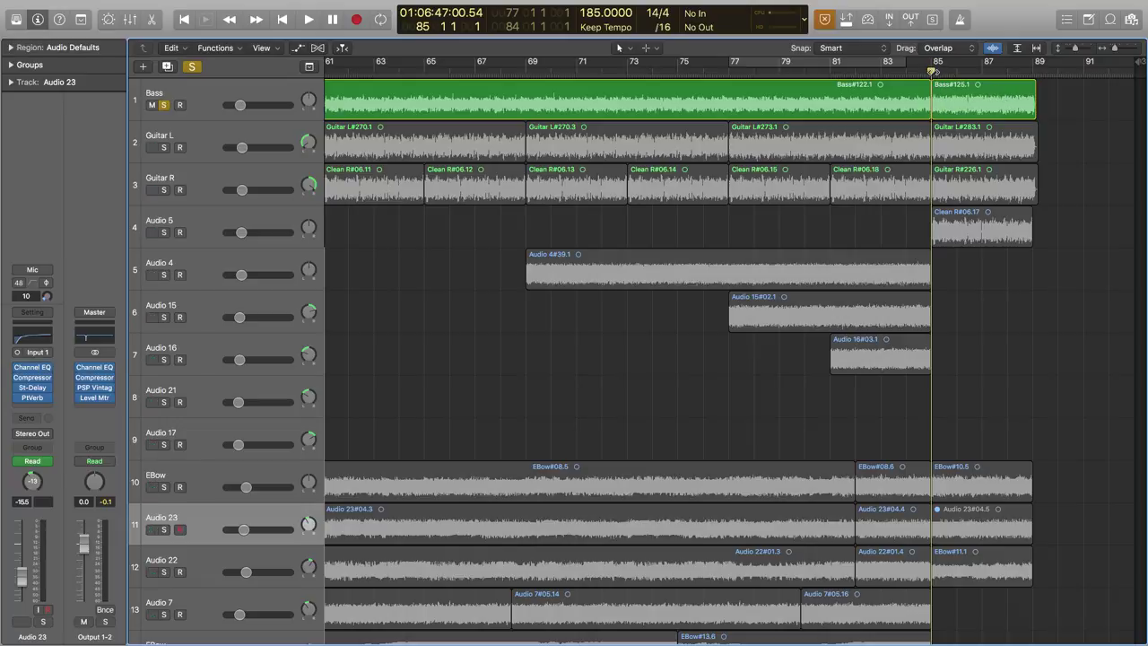
key(space)
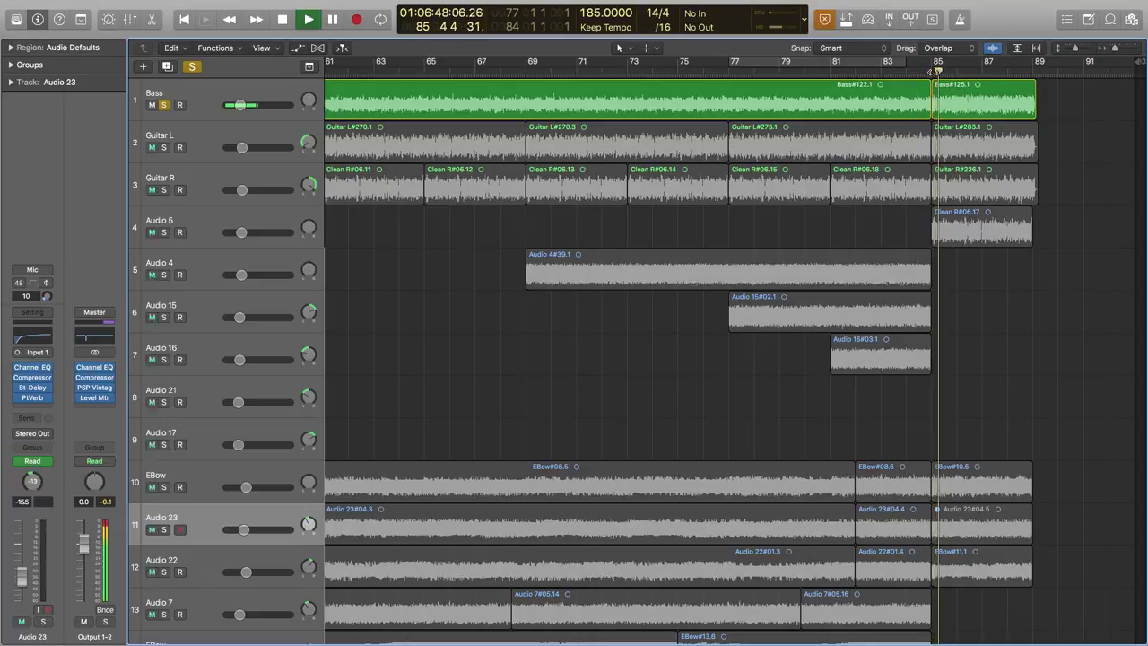
key(space)
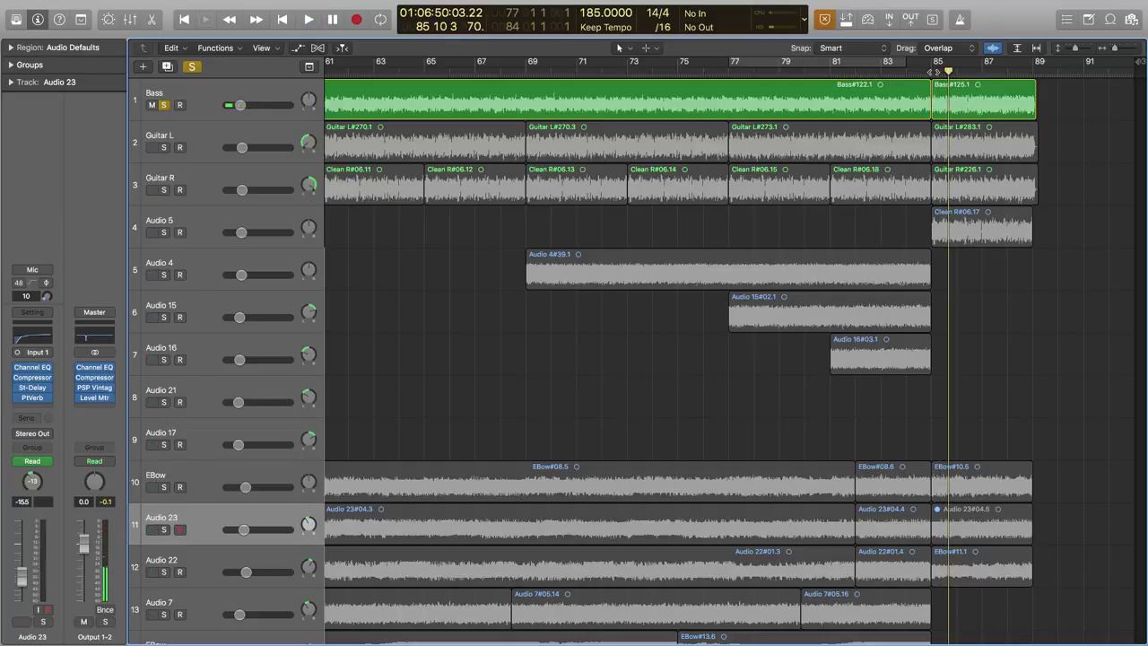
key(space)
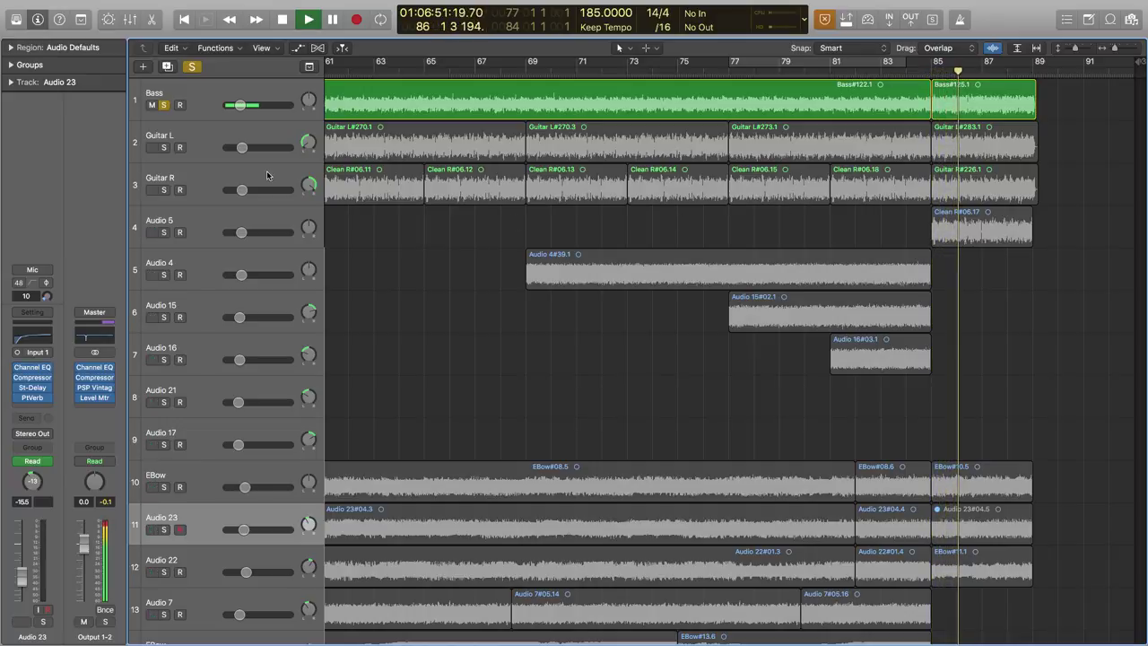
key(space)
Replace the Bass solo with Guitar L and play it with the Drums from bar 85.
click(163, 105)
click(164, 147)
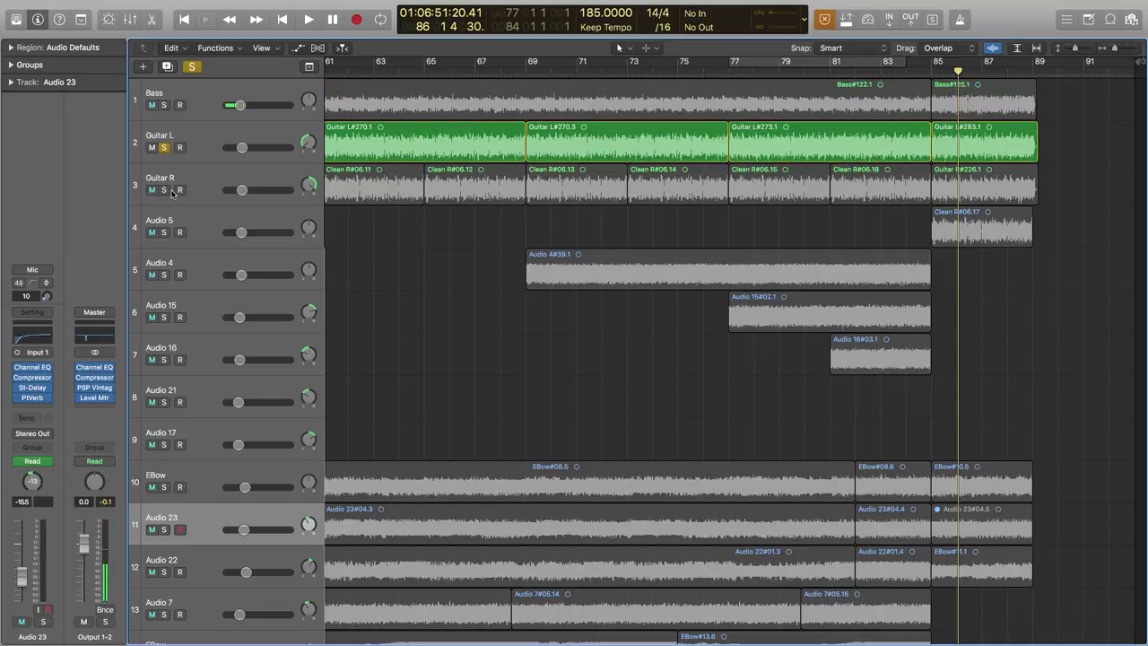
key(space)
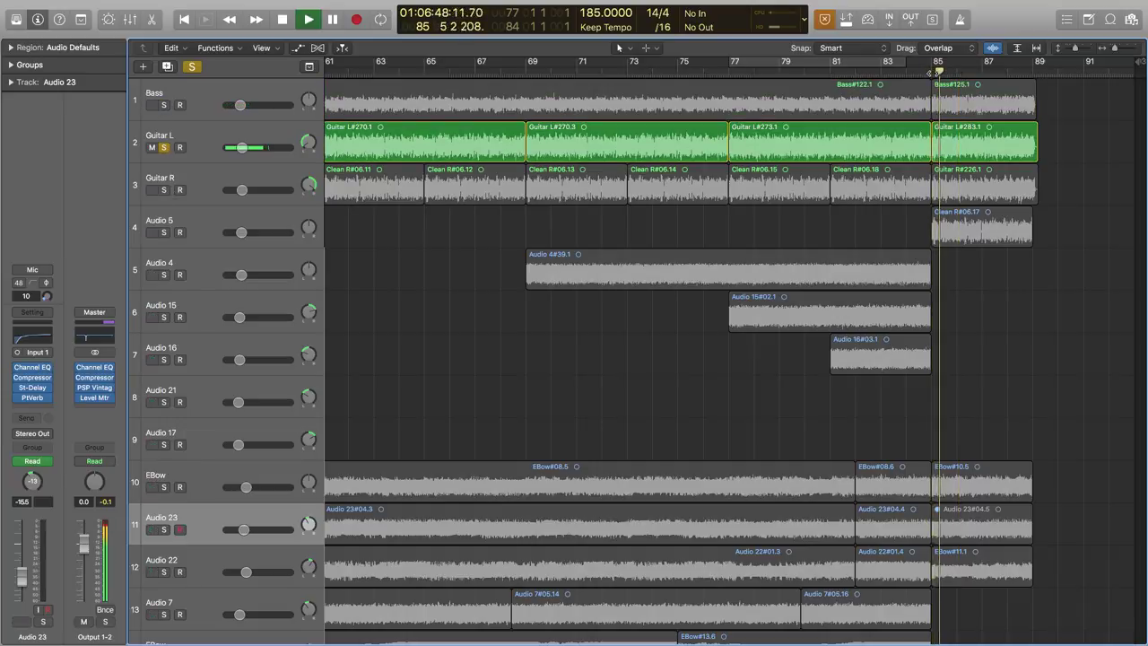
key(space)
key(space)
Replace the Guitar L solo with Guitar R, play it from bar 85, and return the playhead there.
click(164, 189)
click(164, 147)
key(space)
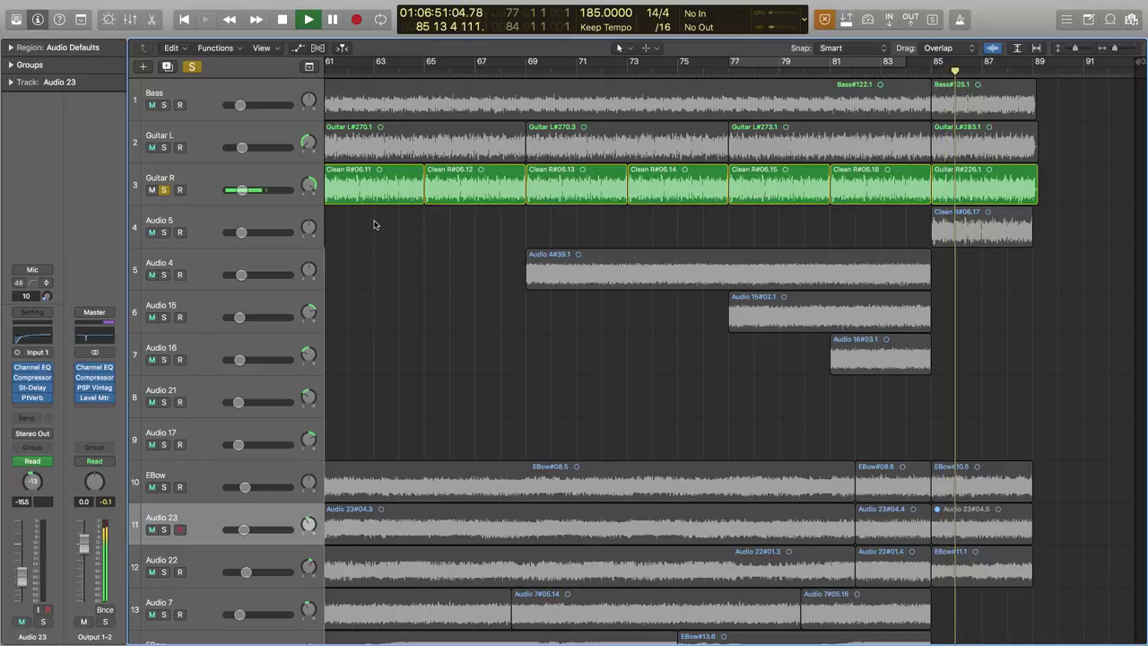
key(space)
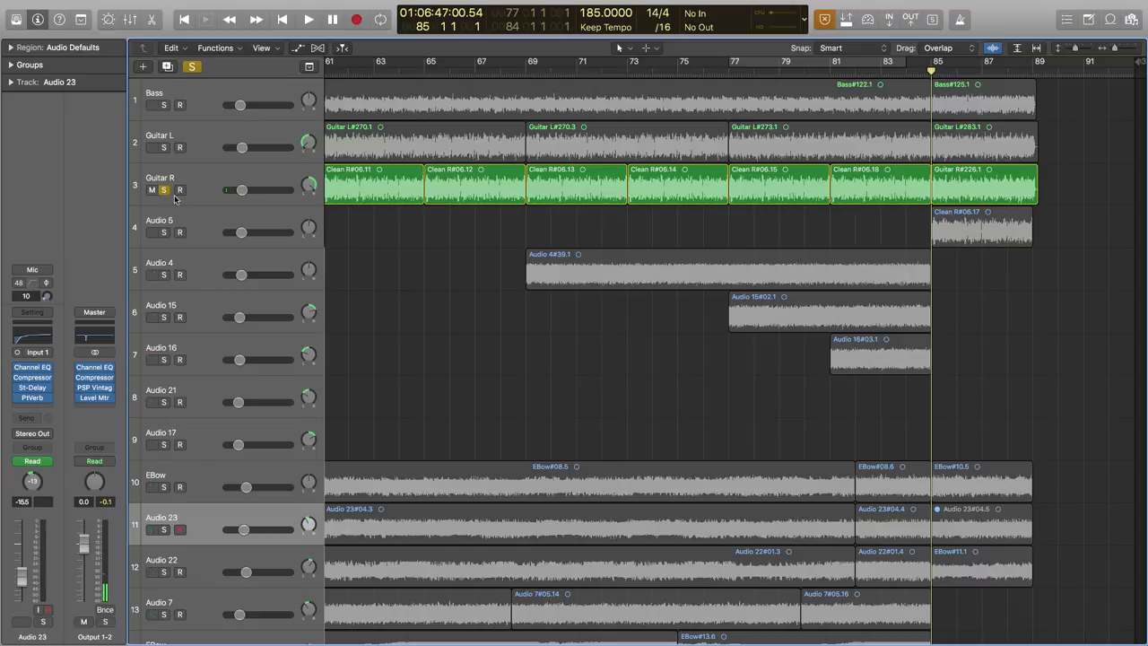
Replace the Guitar R solo with Audio 5 and play it with the Drums from bar 85.
click(753, 204)
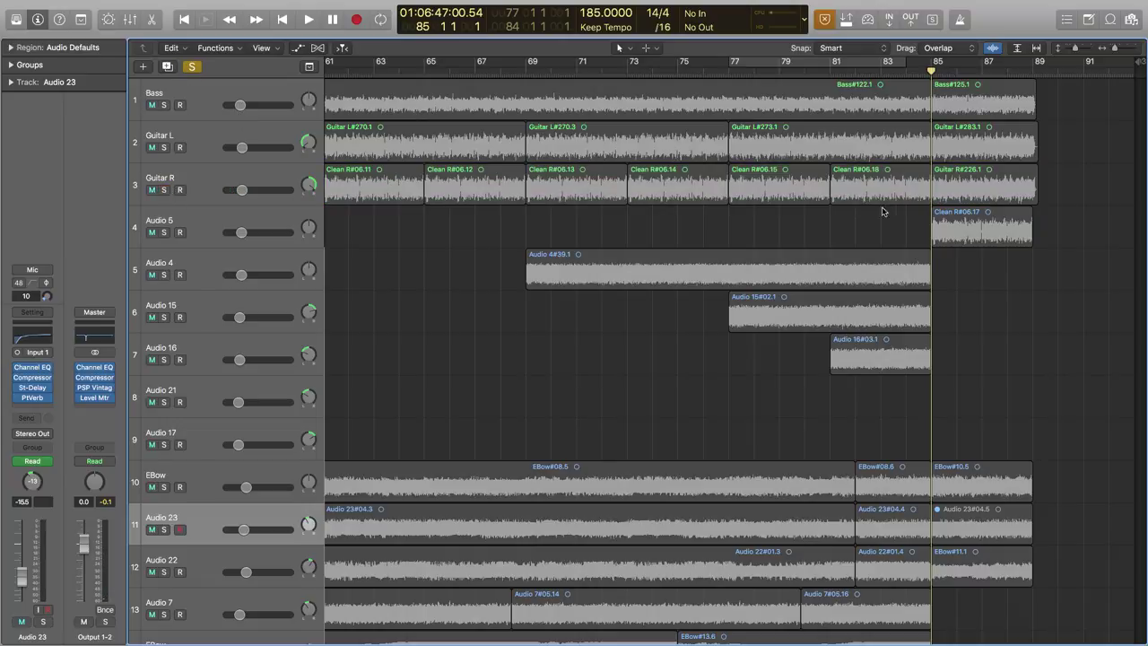
scroll(858, 206, down, 2)
click(242, 192)
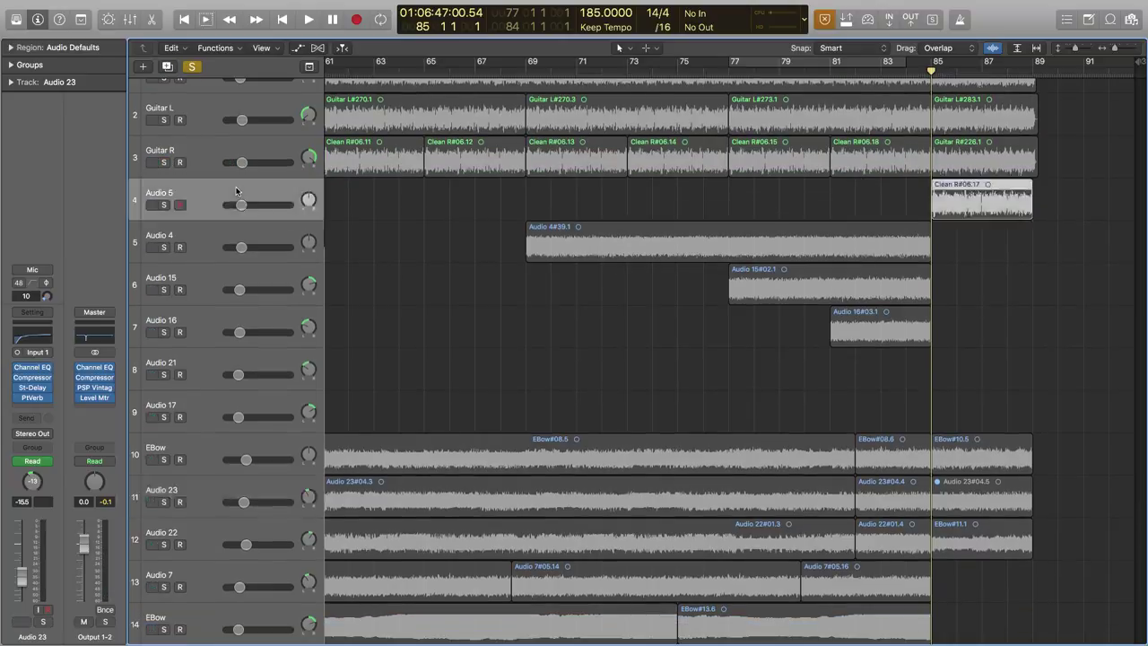
click(164, 206)
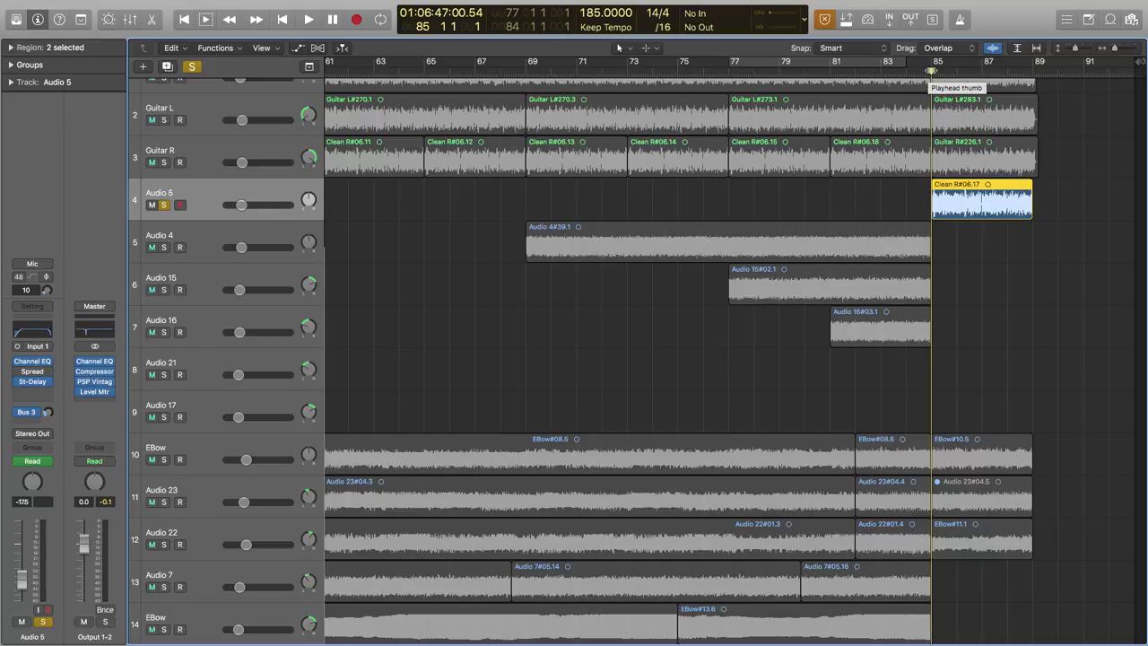
scroll(569, 290, down, 5)
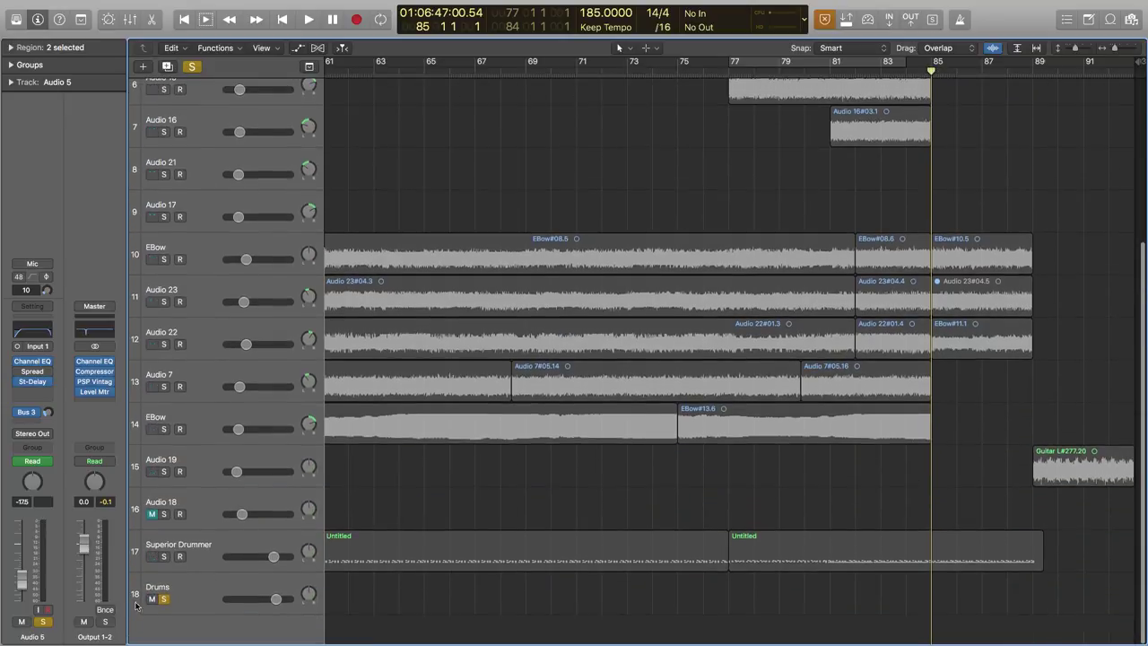
scroll(816, 370, up, 5)
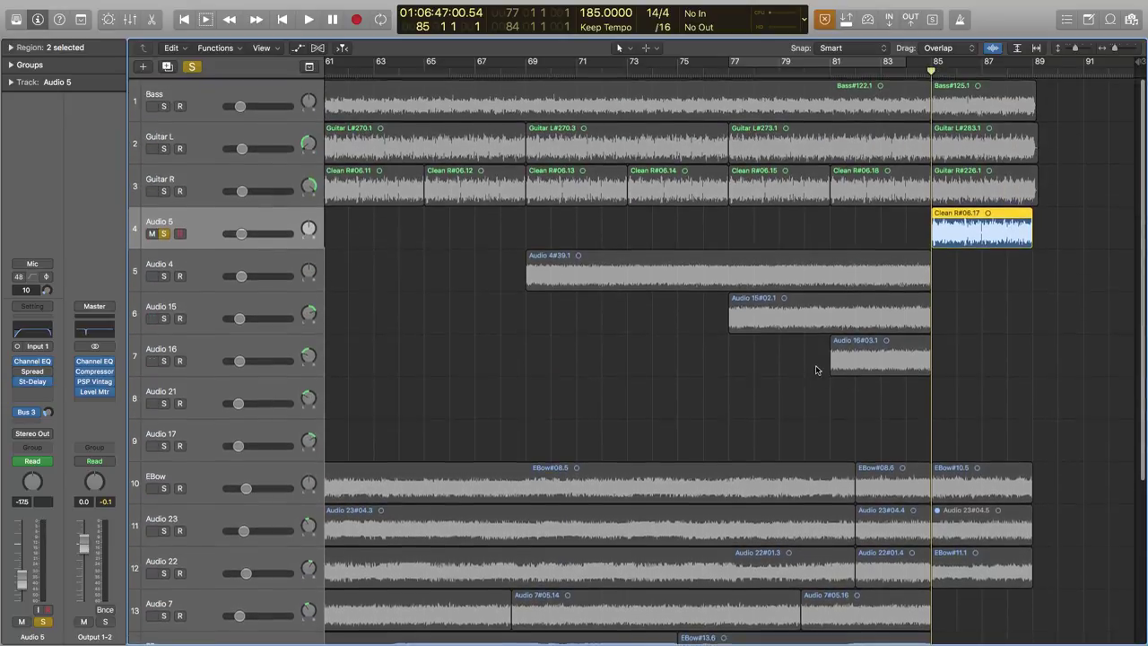
key(space)
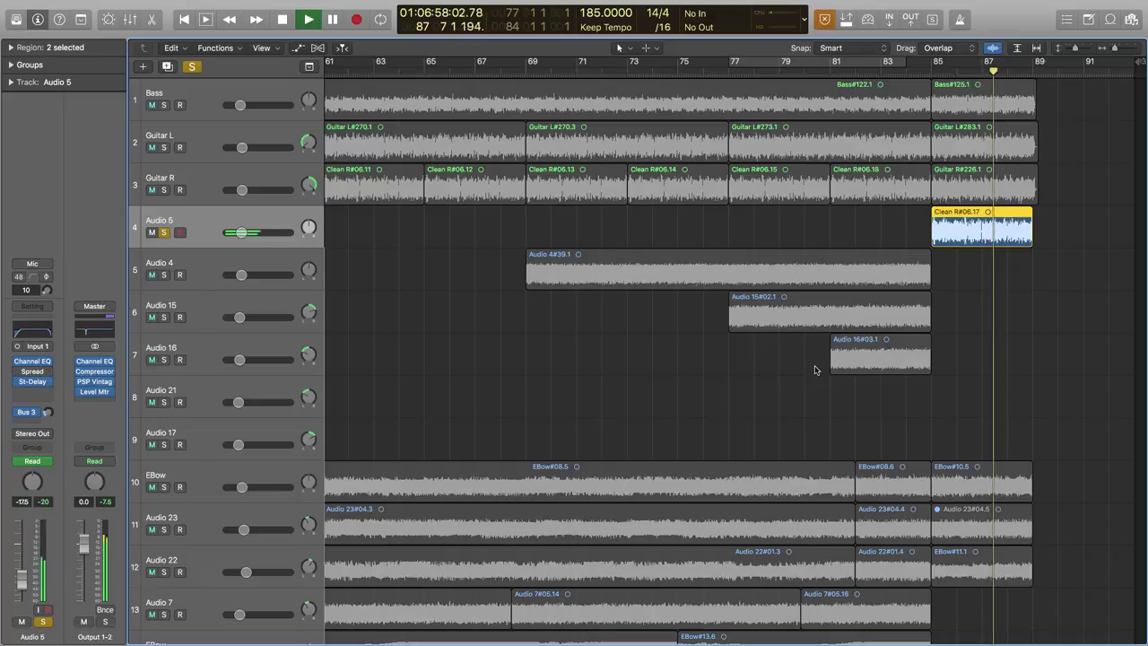
key(space)
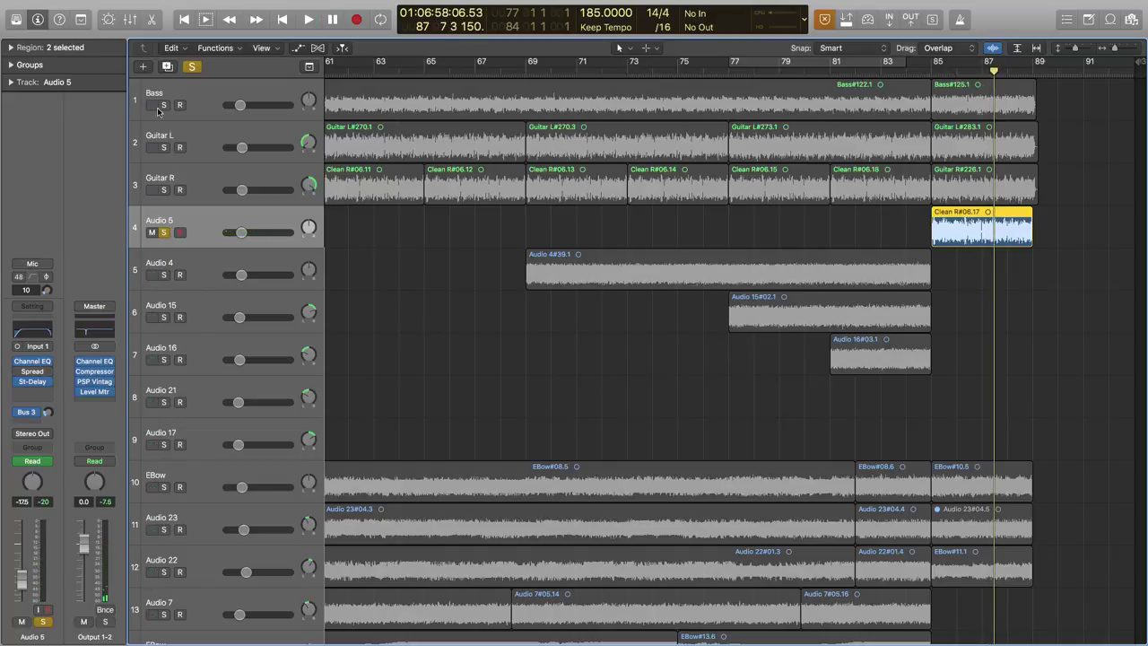
Clear all solos, solo EBow on track 10 and Audio 22, and play the pair from bar 84.
click(191, 67)
scroll(906, 422, down, 2)
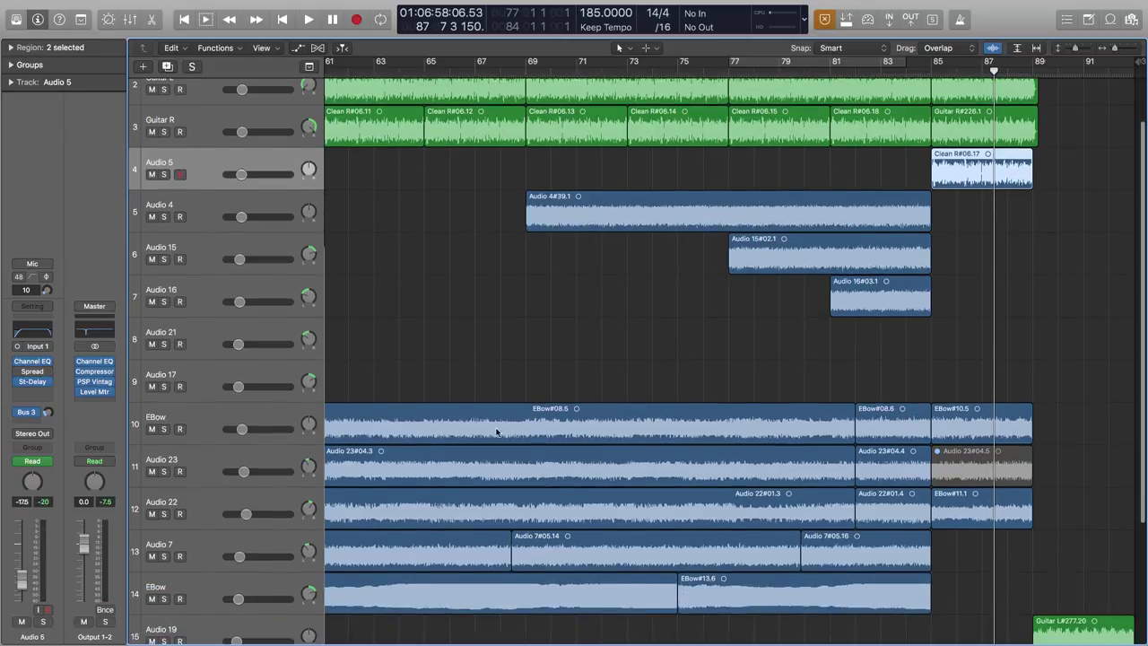
click(164, 429)
click(163, 514)
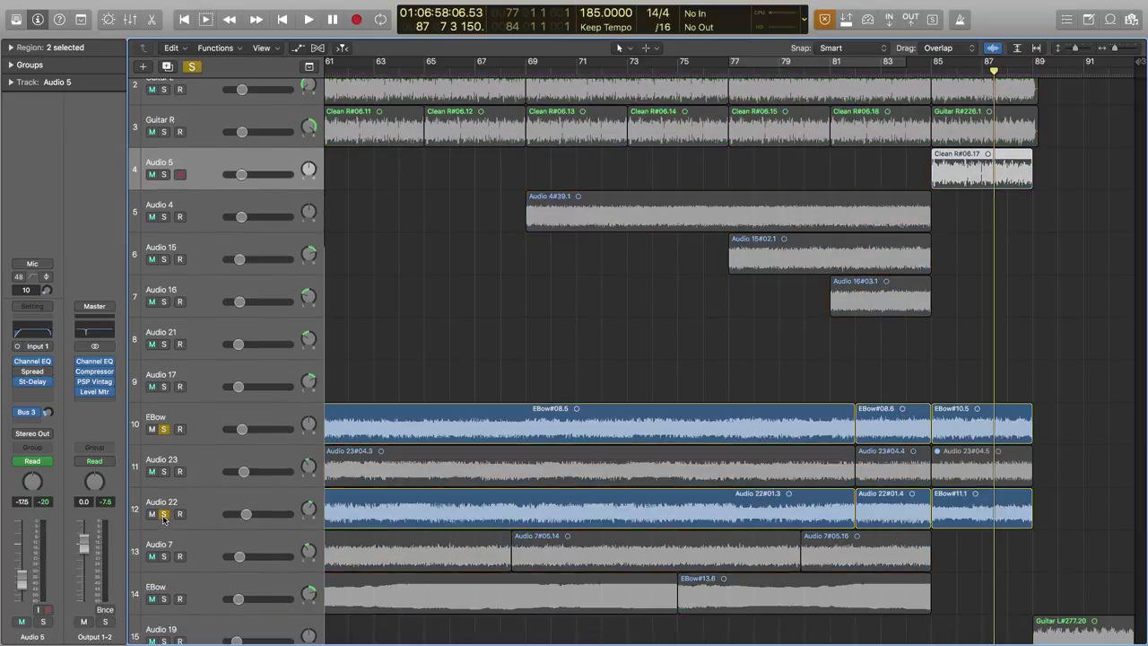
click(918, 72)
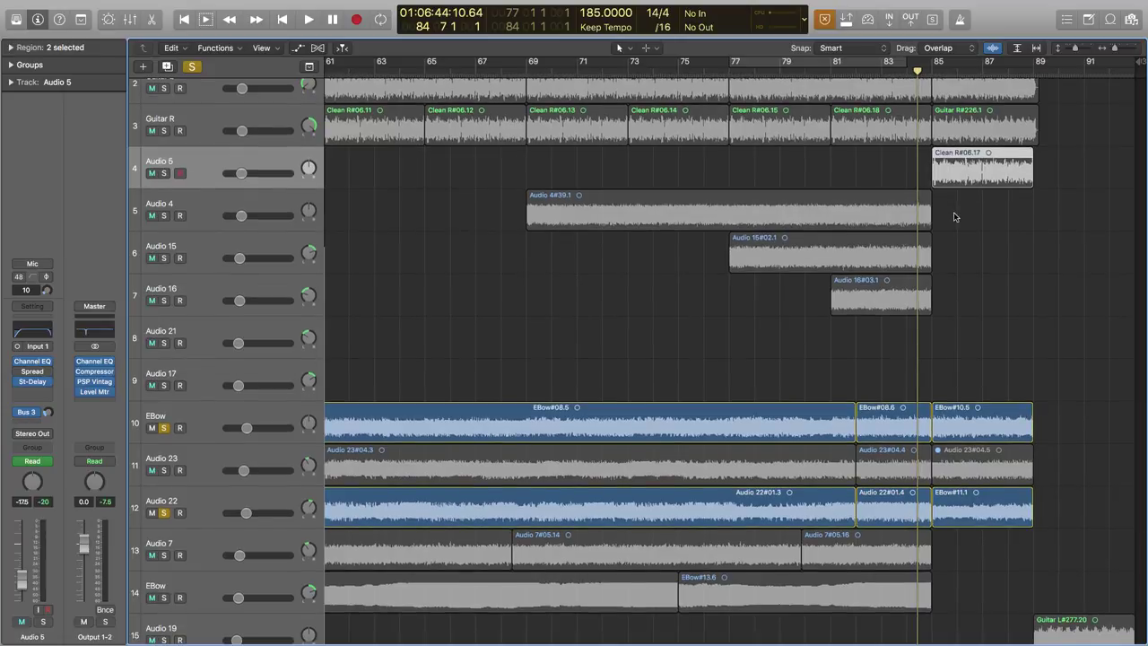
key(space)
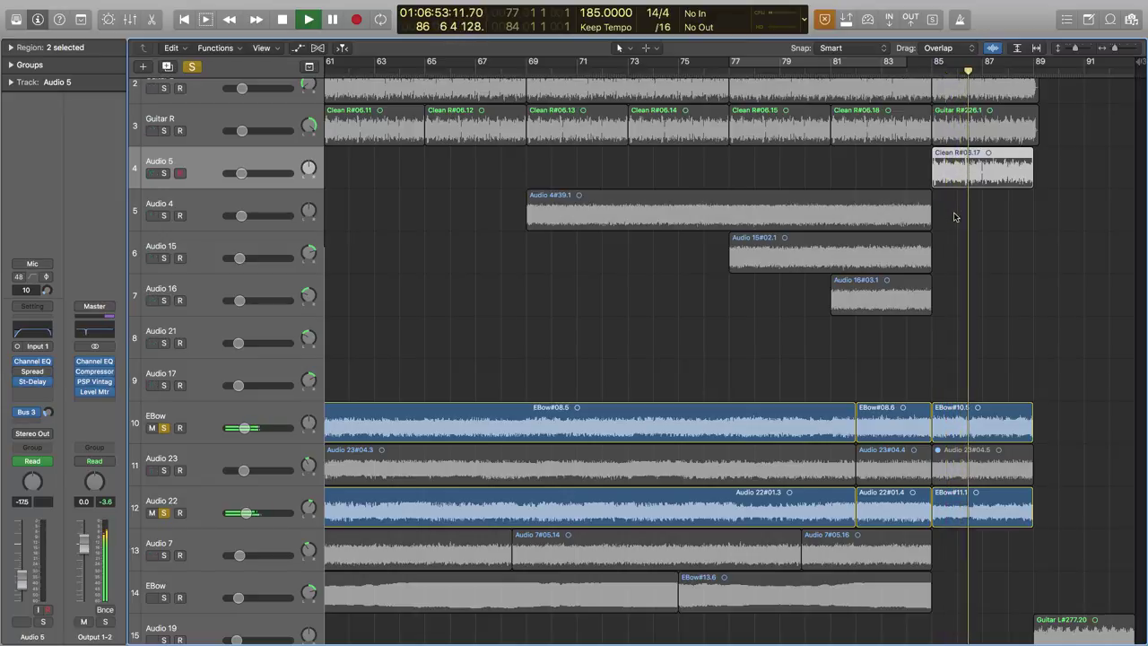
scroll(955, 216, down, 3)
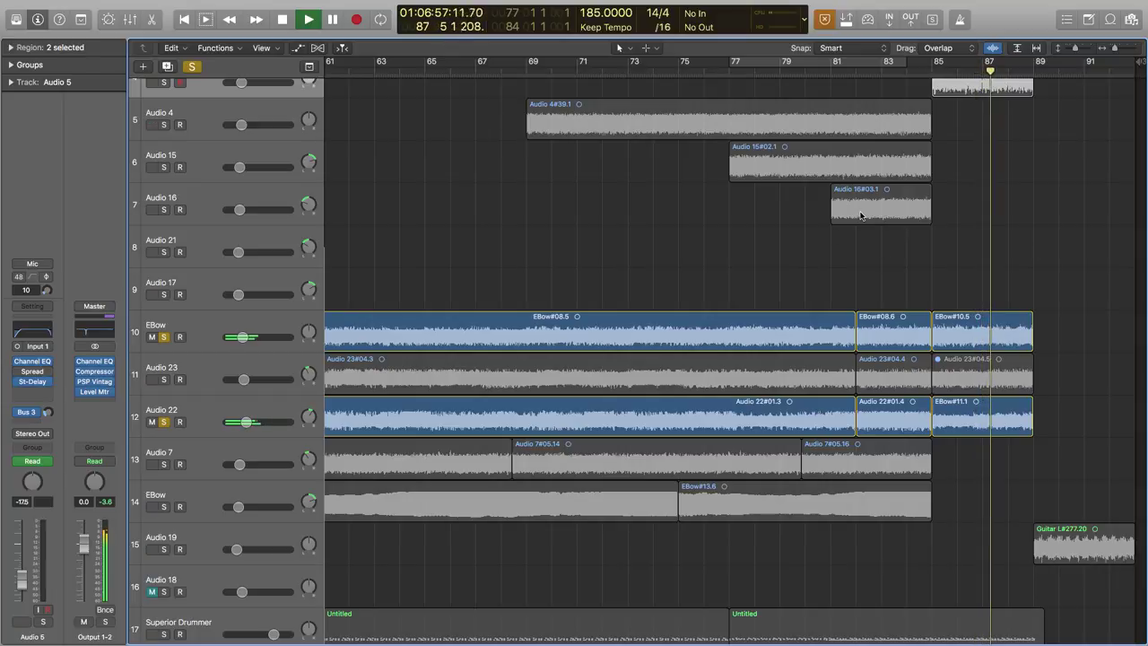
key(space)
click(921, 247)
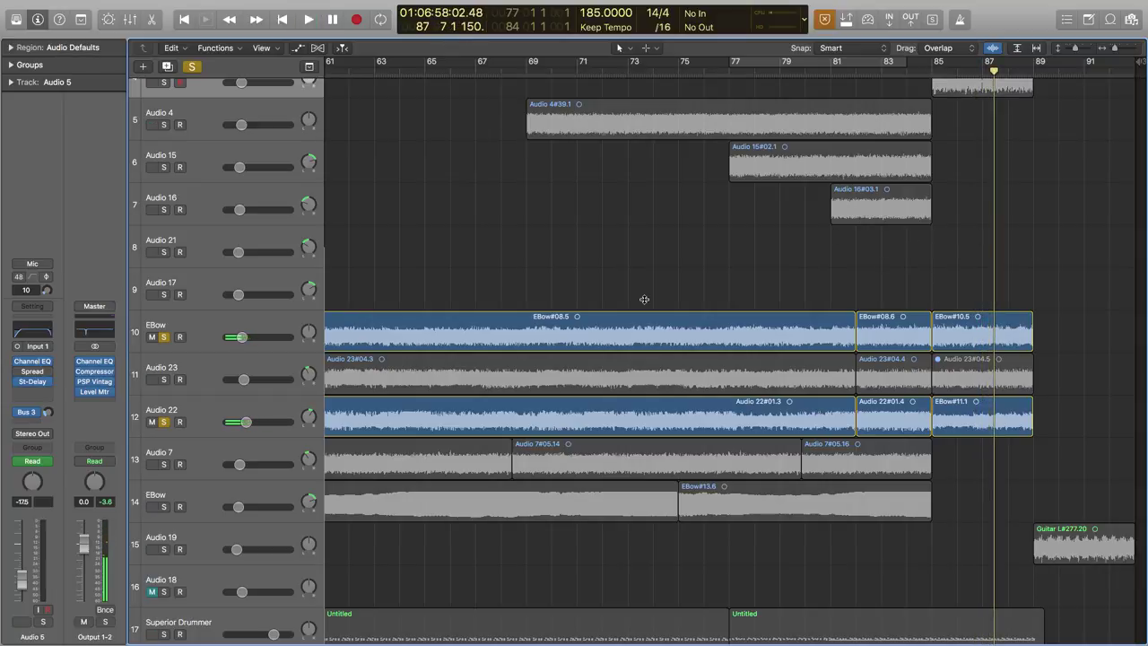
Remove EBow and Audio 22 from the solo and solo Audio 5.
click(164, 336)
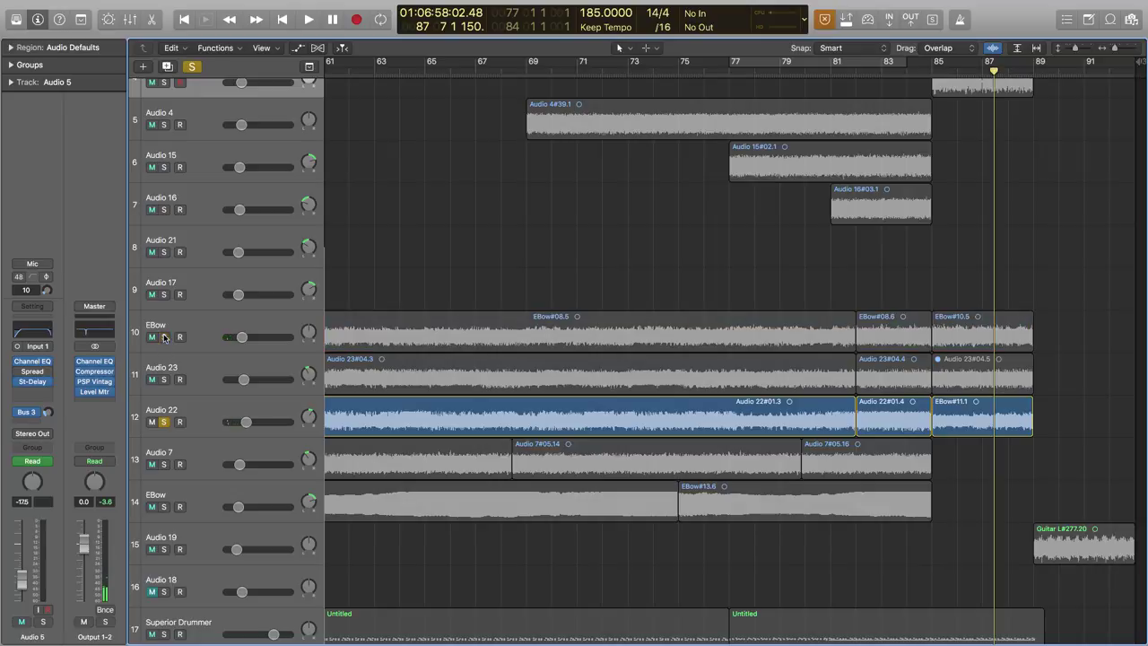
click(164, 422)
scroll(645, 351, down, 3)
scroll(644, 352, up, 6)
click(164, 240)
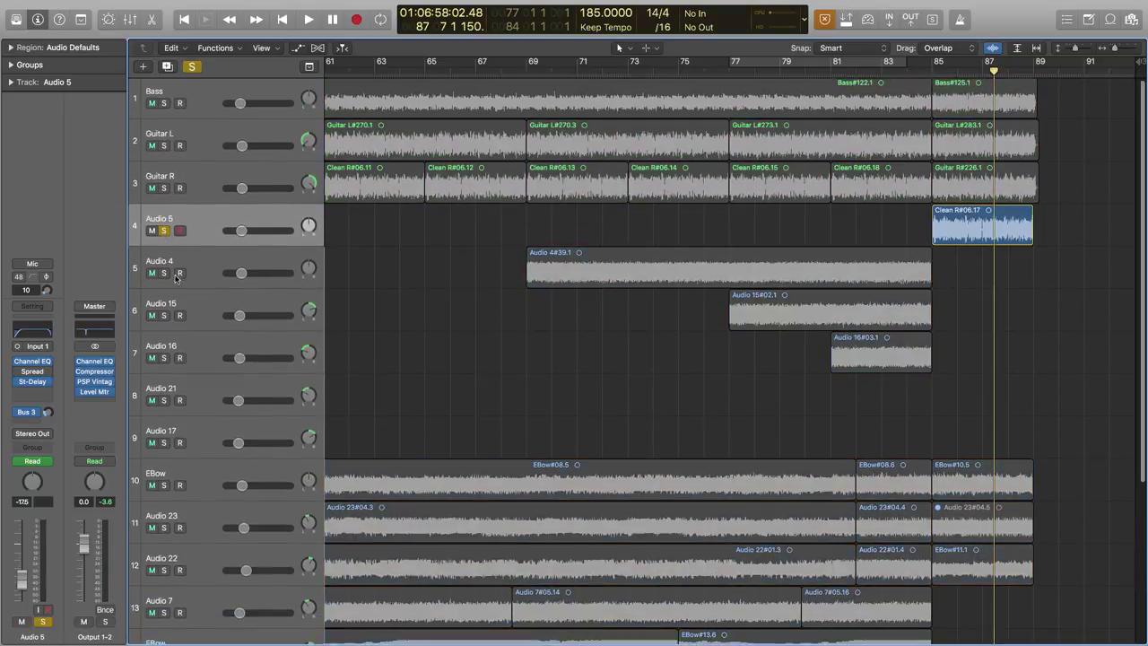
Add EBow on track 10 and Audio 22 to the Audio 5 solo and play the three tracks from bar 85.
scroll(193, 403, down, 4)
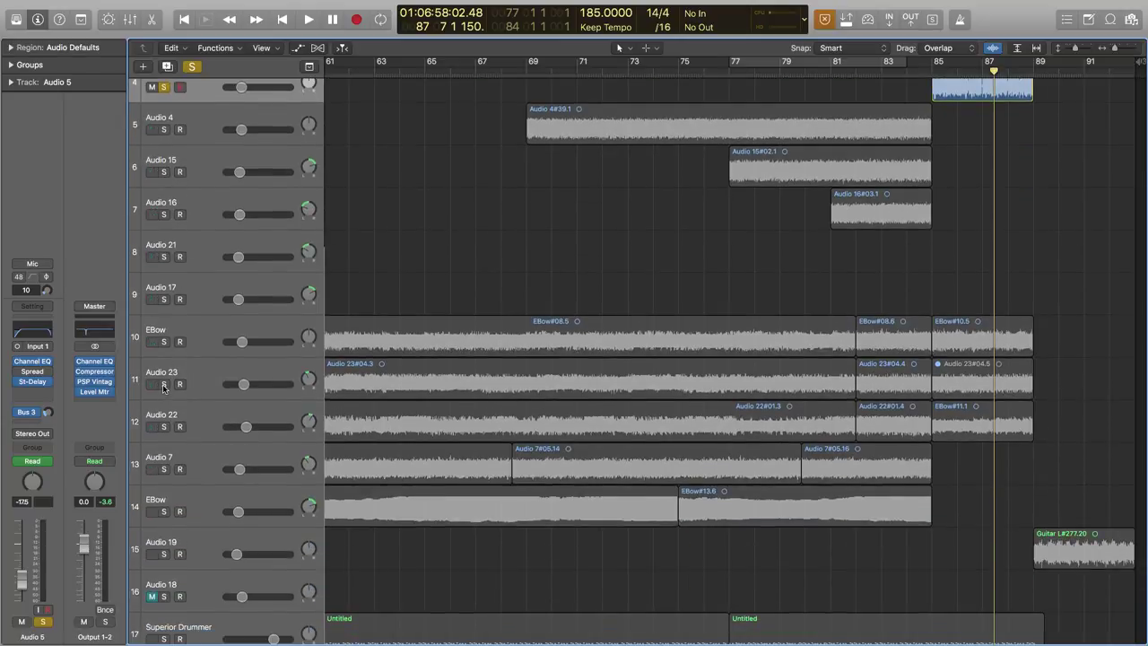
click(163, 385)
click(164, 385)
click(164, 342)
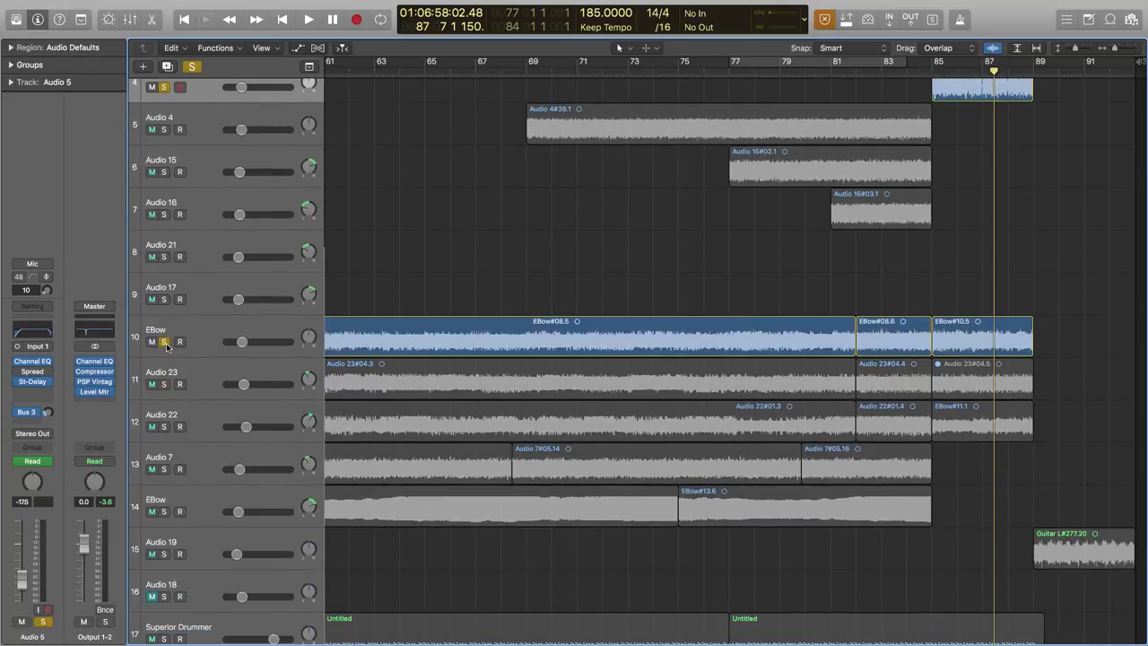
click(164, 427)
click(931, 71)
key(space)
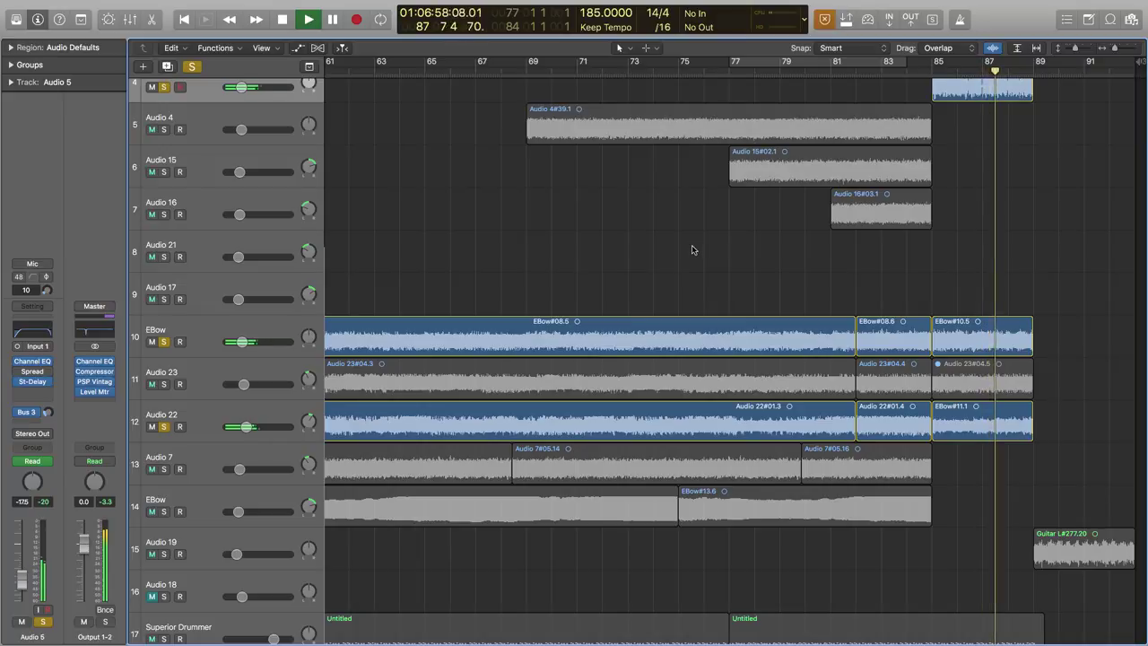
key(space)
Clear all solos and examine the end of the arrangement around bar 89 at closer zoom.
click(191, 66)
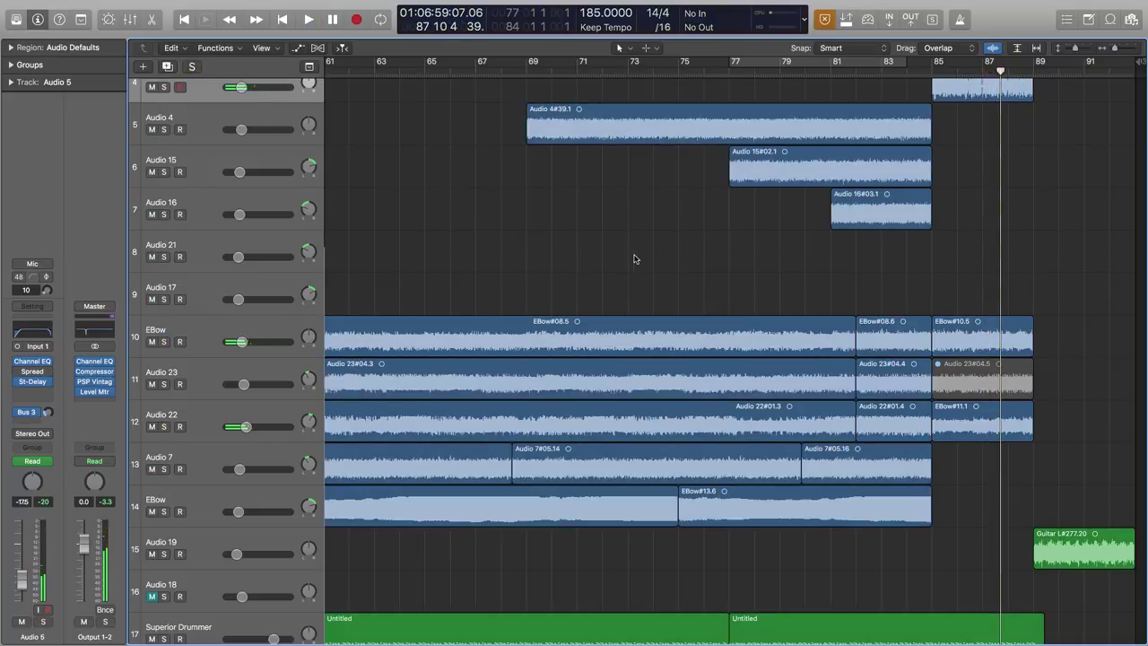
scroll(650, 262, up, 5)
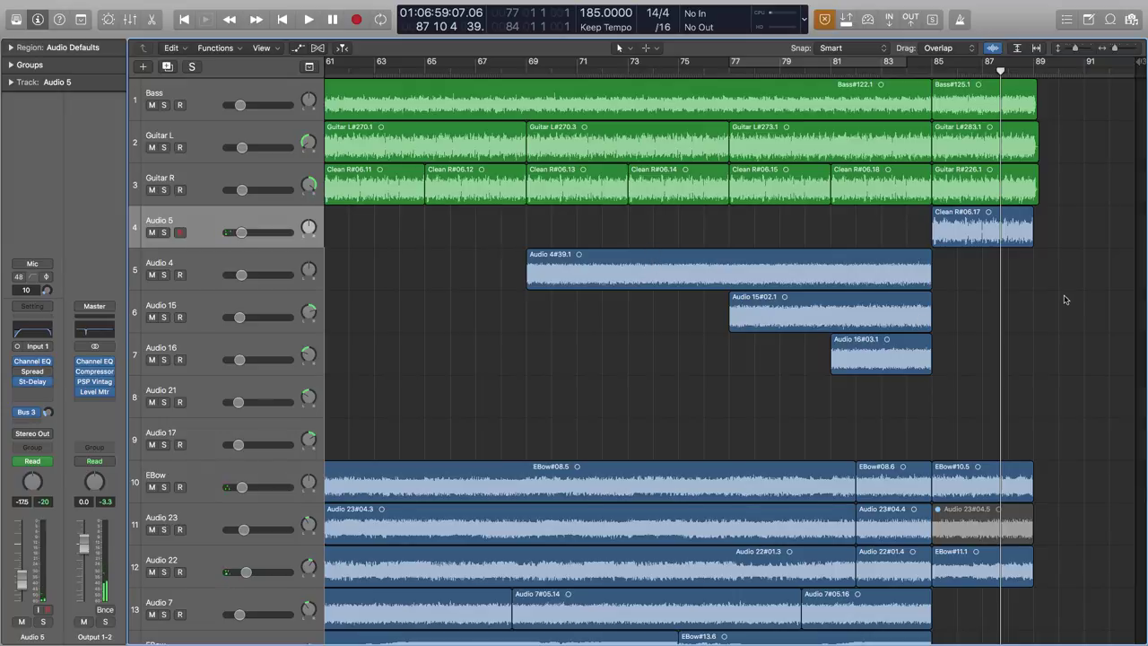
scroll(1062, 299, down, 5)
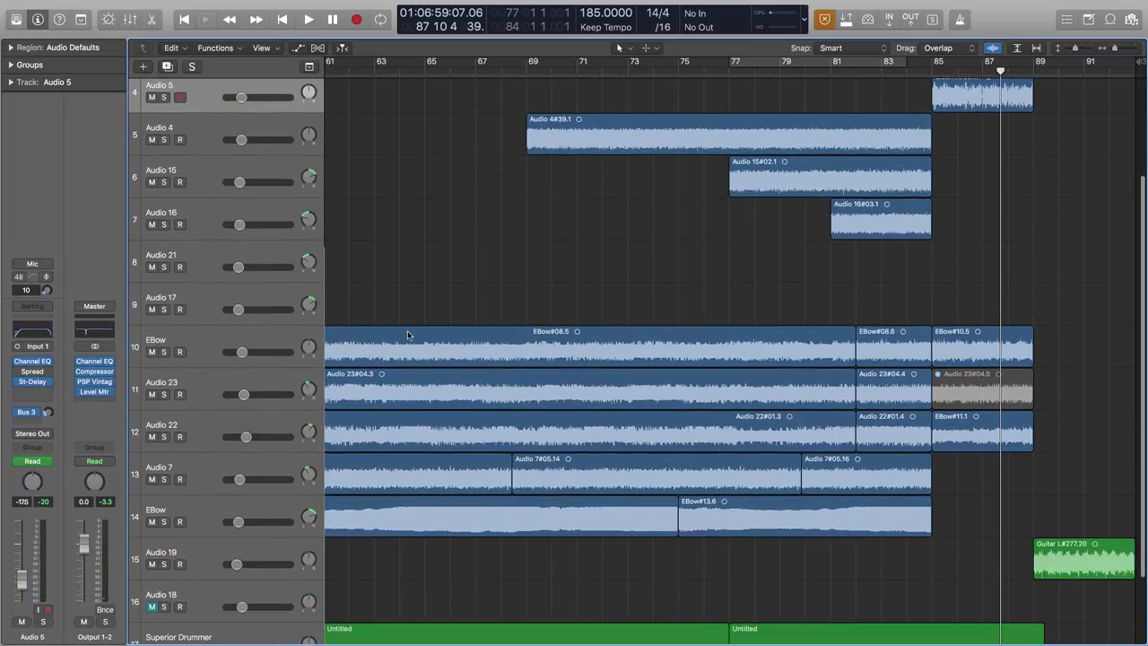
scroll(407, 333, down, 3)
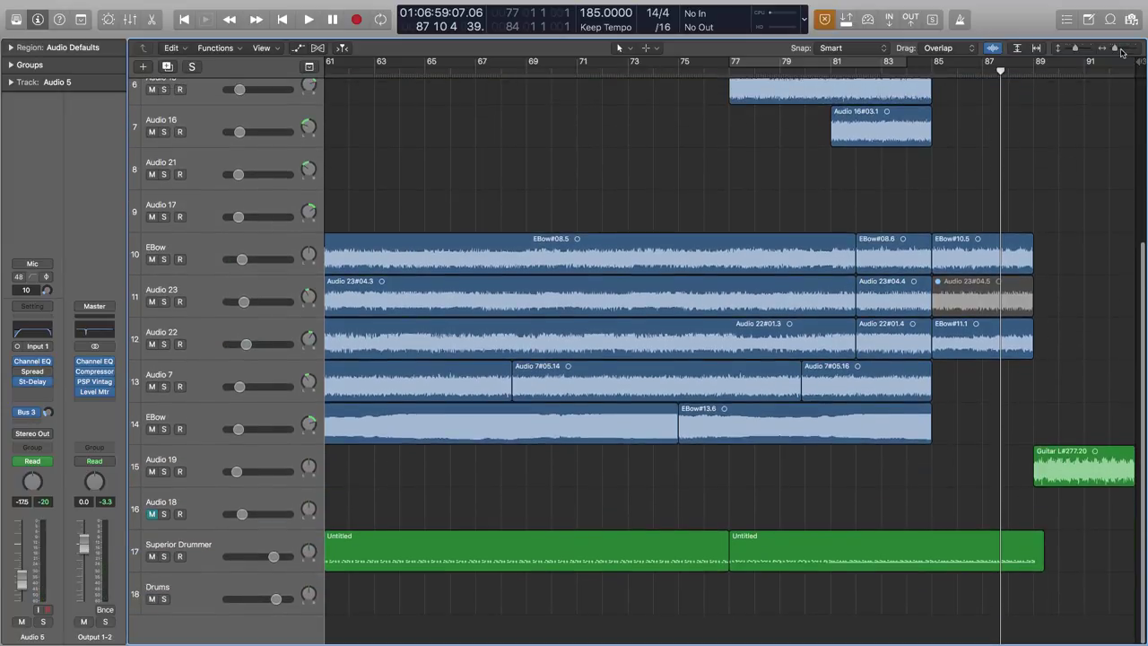
scroll(1002, 239, up, 8)
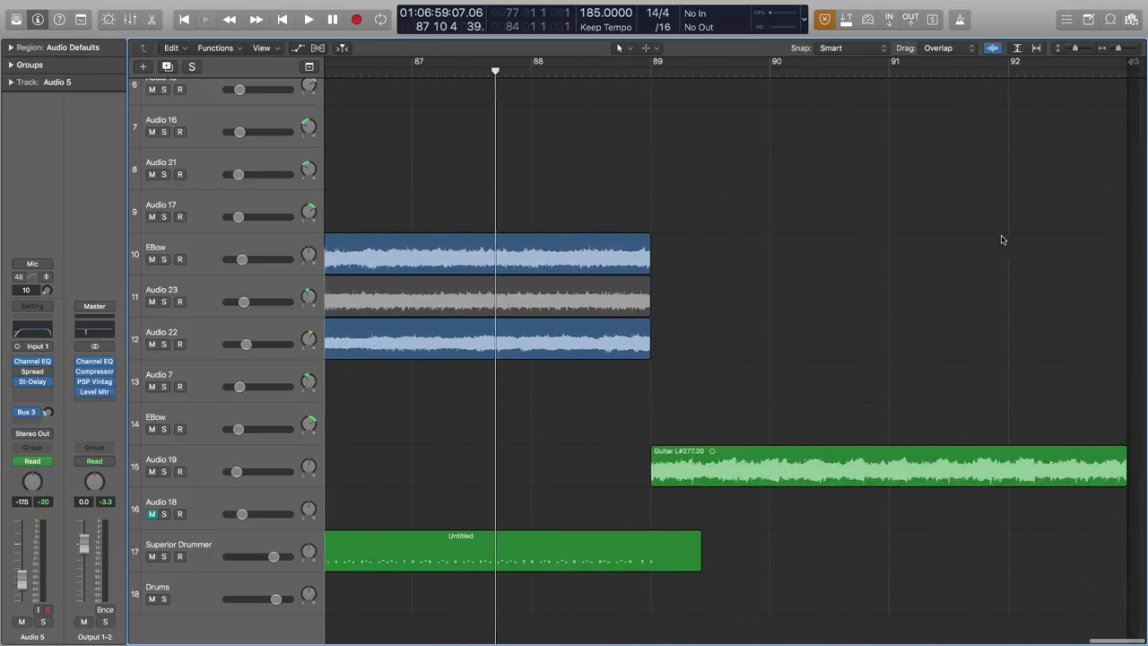
scroll(1003, 239, left, 1)
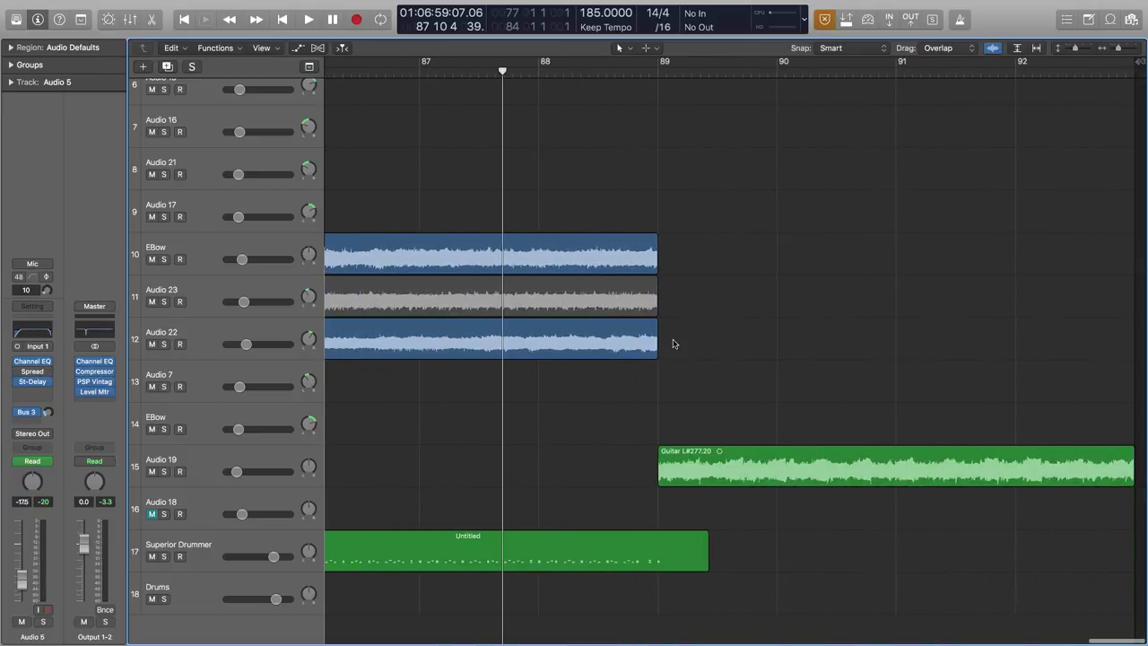
Solo Audio 19 and play its Guitar L#277.20 region from bar 89.
click(710, 472)
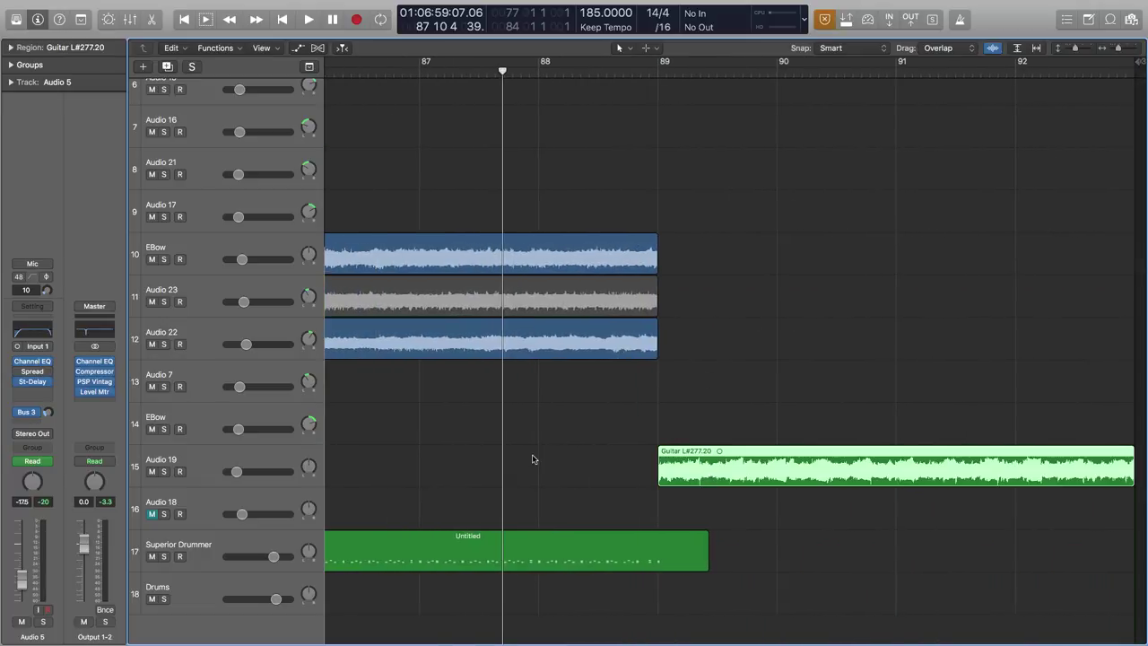
click(164, 470)
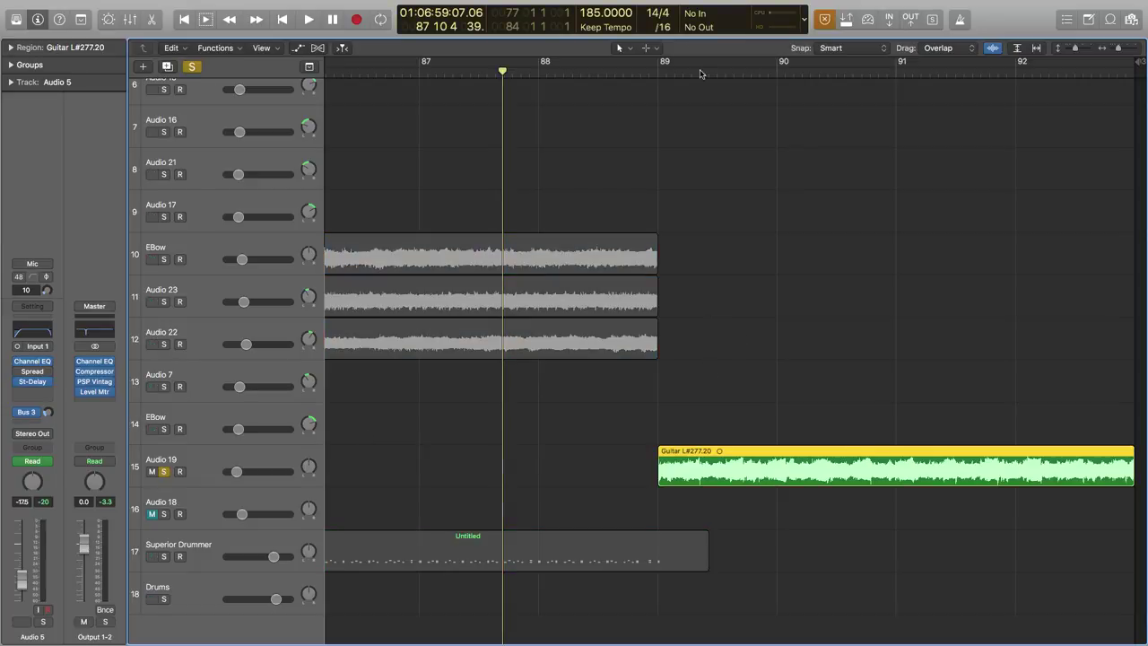
click(660, 71)
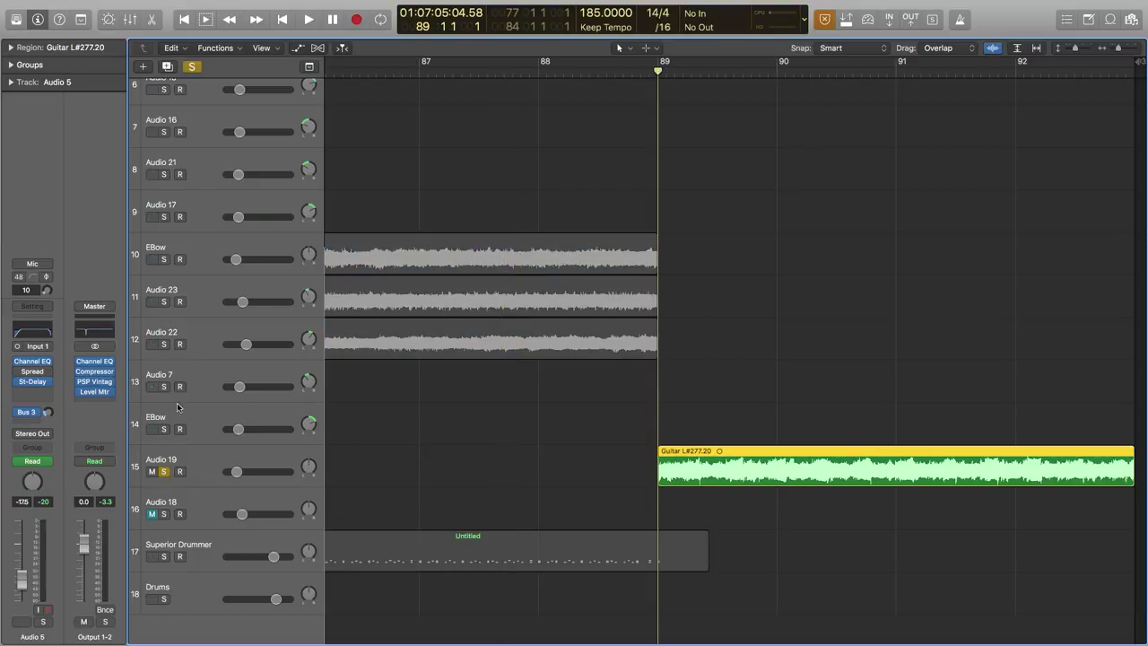
click(212, 456)
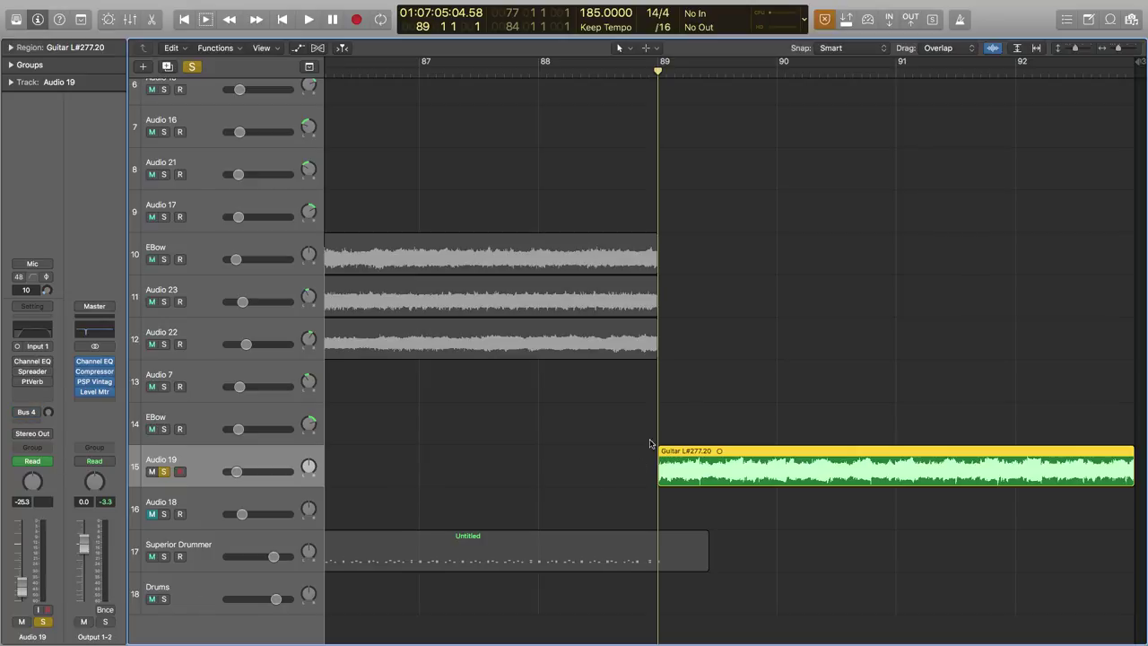
key(space)
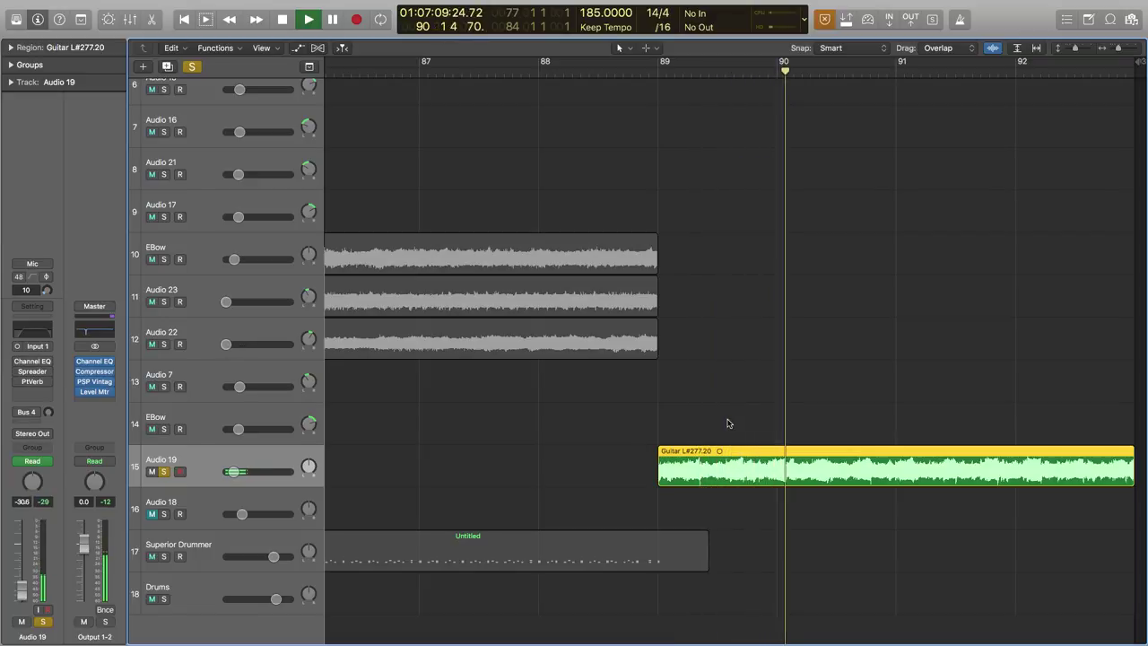
Show the volume automation during playback, hide it again, and return the stopped playhead to bar 89.
key(a)
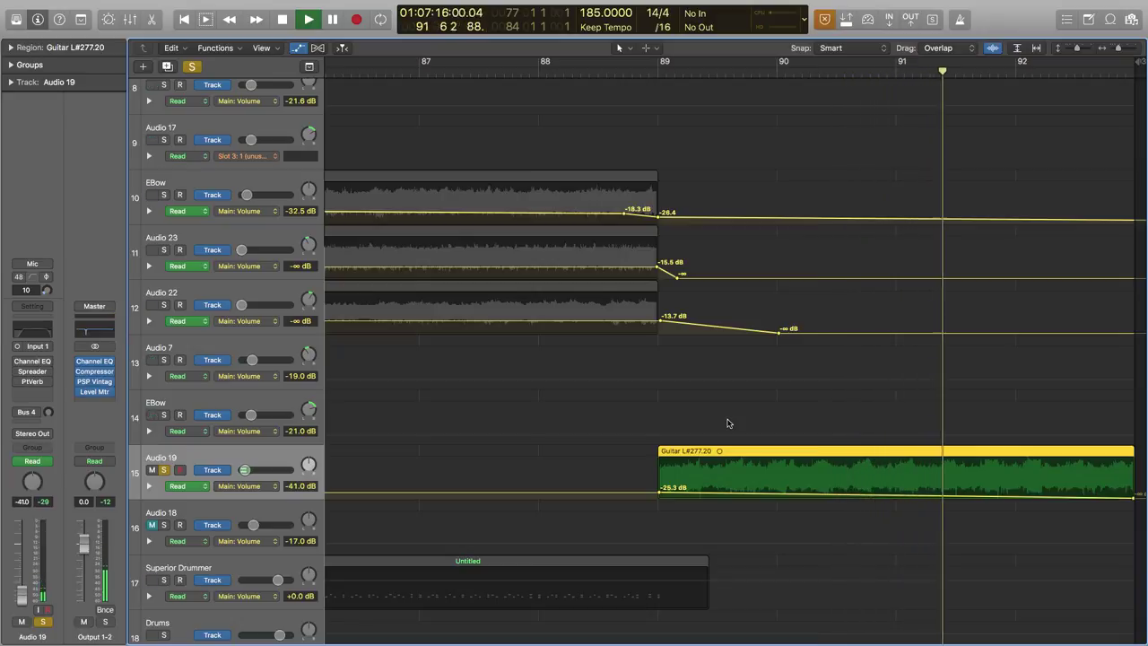
key(a)
key(space)
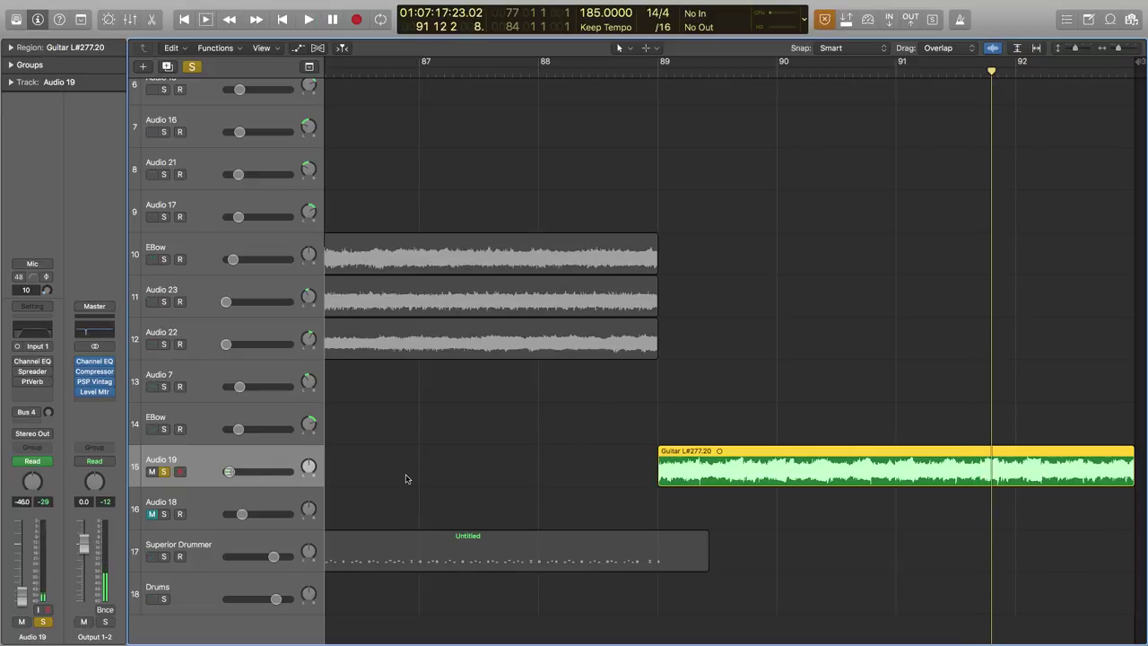
key(shift+Return)
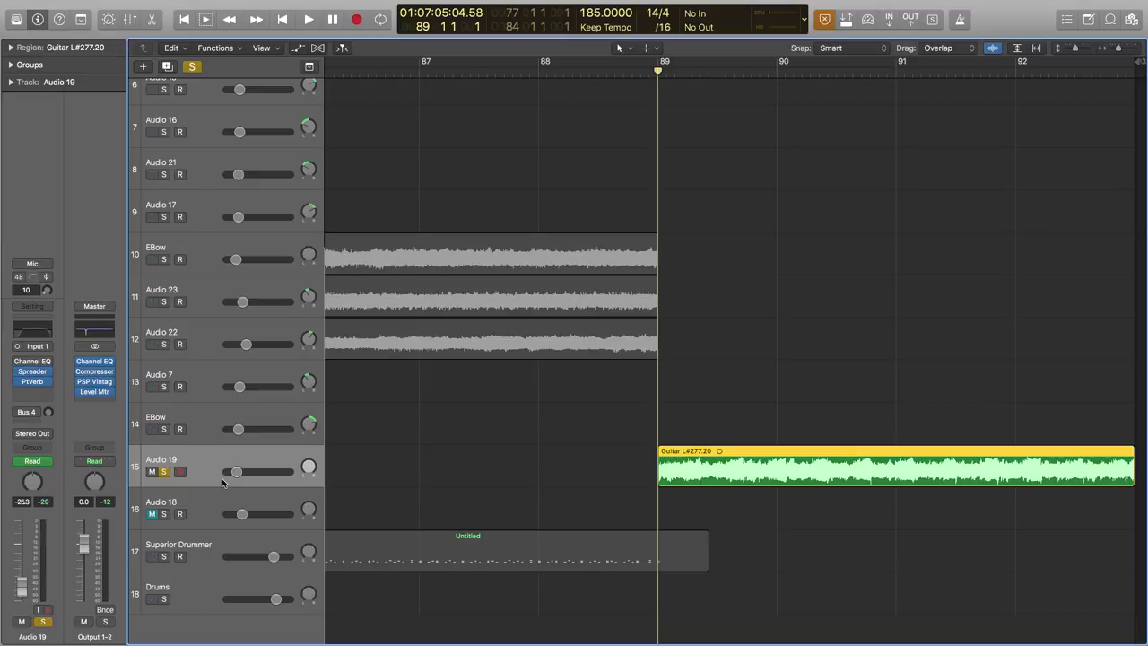
Inspect Audio 19's PlatinumVerb settings and play the track with Spreader and PlatinumVerb active from bar 89.
click(32, 382)
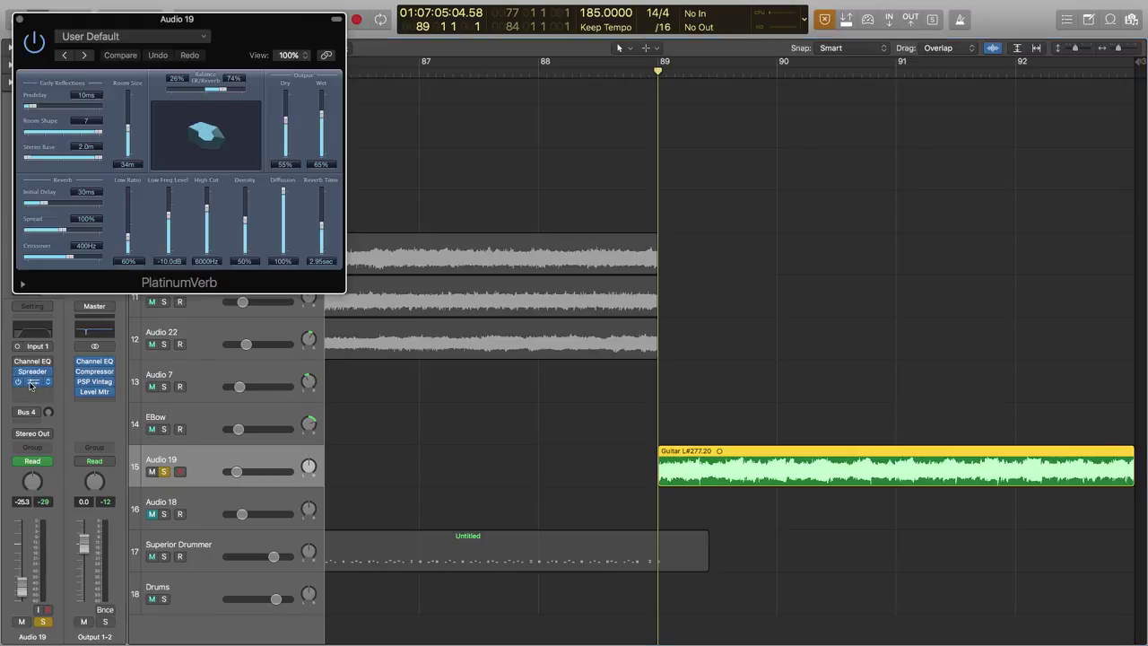
click(19, 19)
key(space)
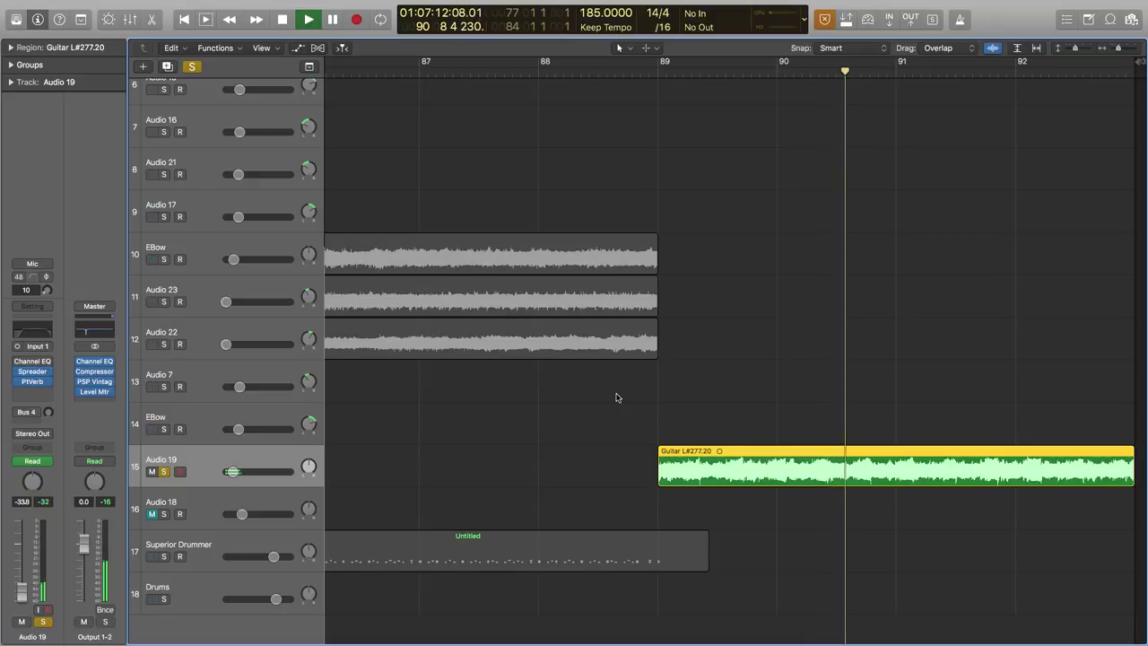
key(space)
Clear all solos and examine the arrangement between bars 67 and 89, where the Audio 4, 15 and 16 layers enter.
click(192, 66)
scroll(574, 284, up, 10)
scroll(569, 282, down, 1)
scroll(643, 272, left, 10)
scroll(644, 271, left, 5)
drag(1117, 48, 1112, 47)
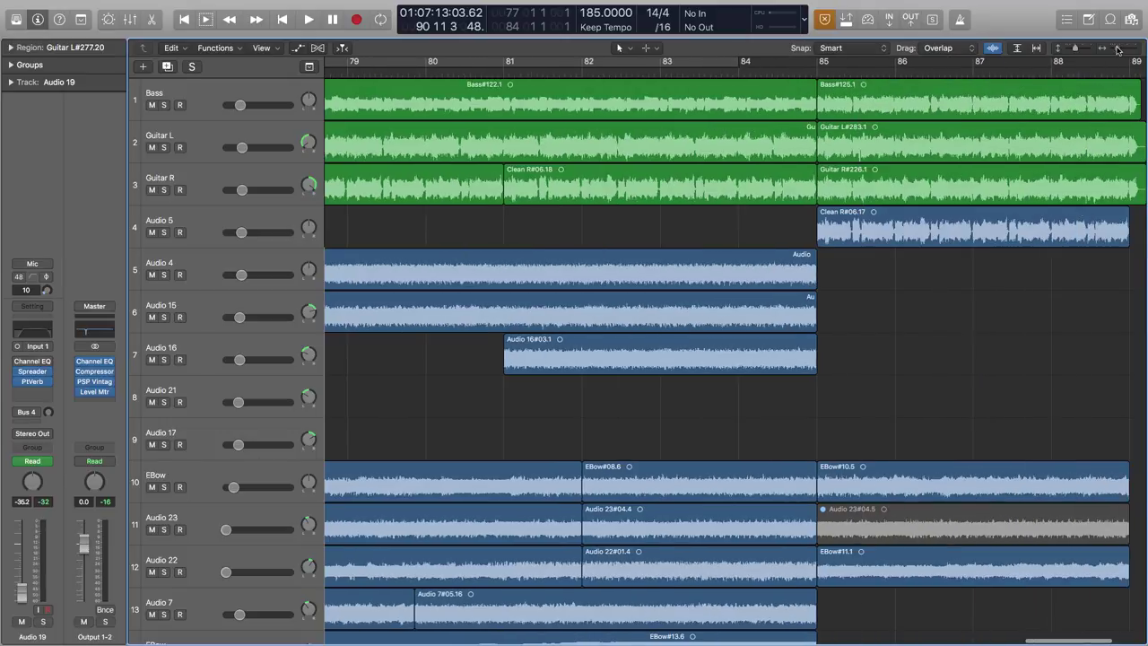
scroll(768, 192, left, 8)
scroll(769, 192, left, 6)
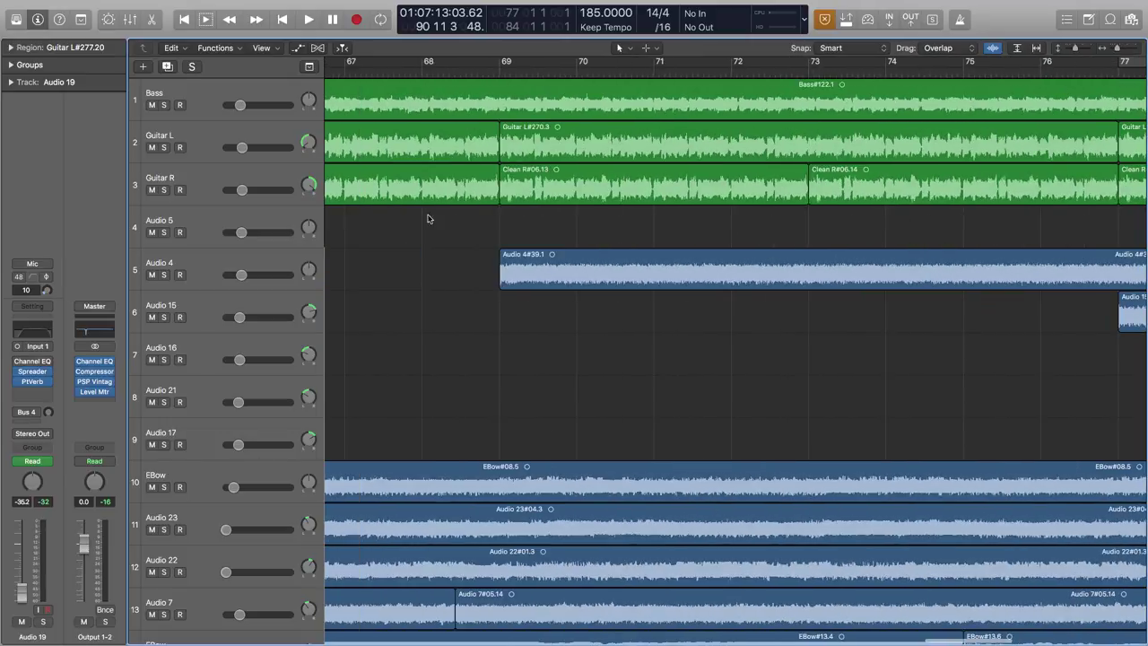
scroll(359, 221, right, 2)
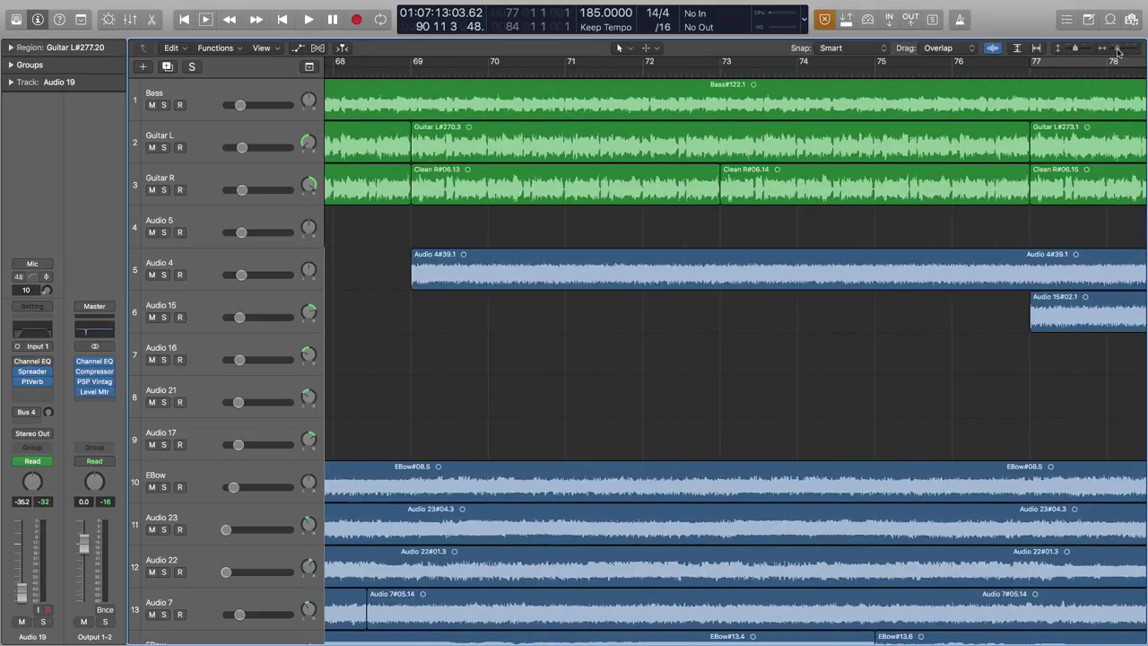
drag(1118, 51, 1113, 54)
scroll(817, 164, right, 3)
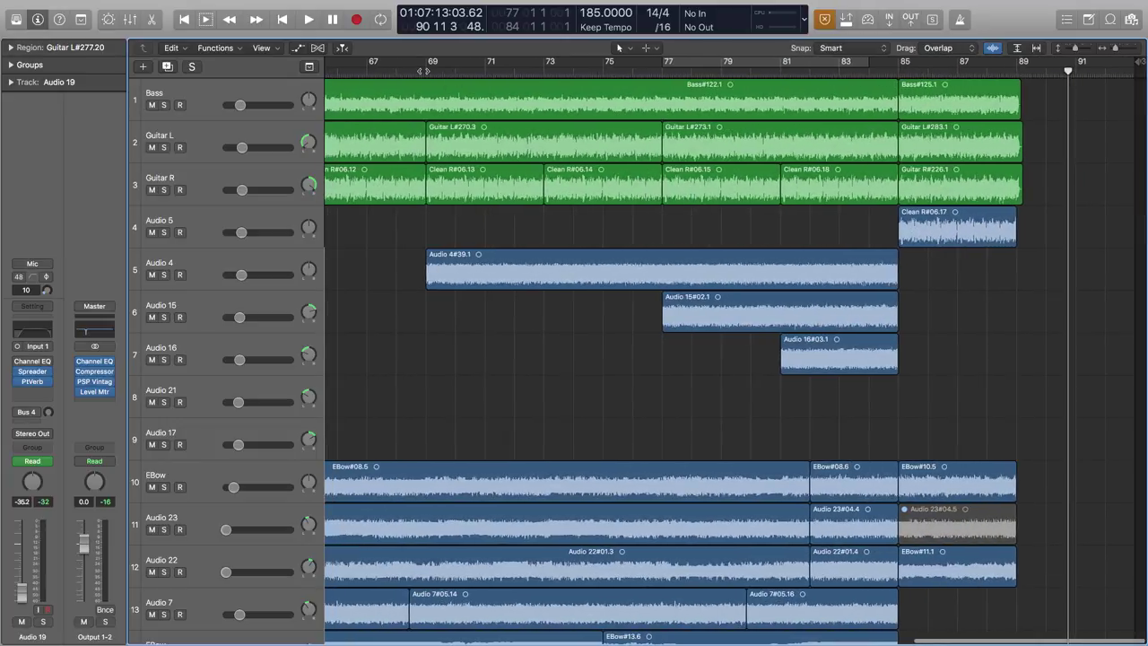
Solo Audio 4 and play its Audio 4#39.1 region briefly from bar 69.
click(426, 70)
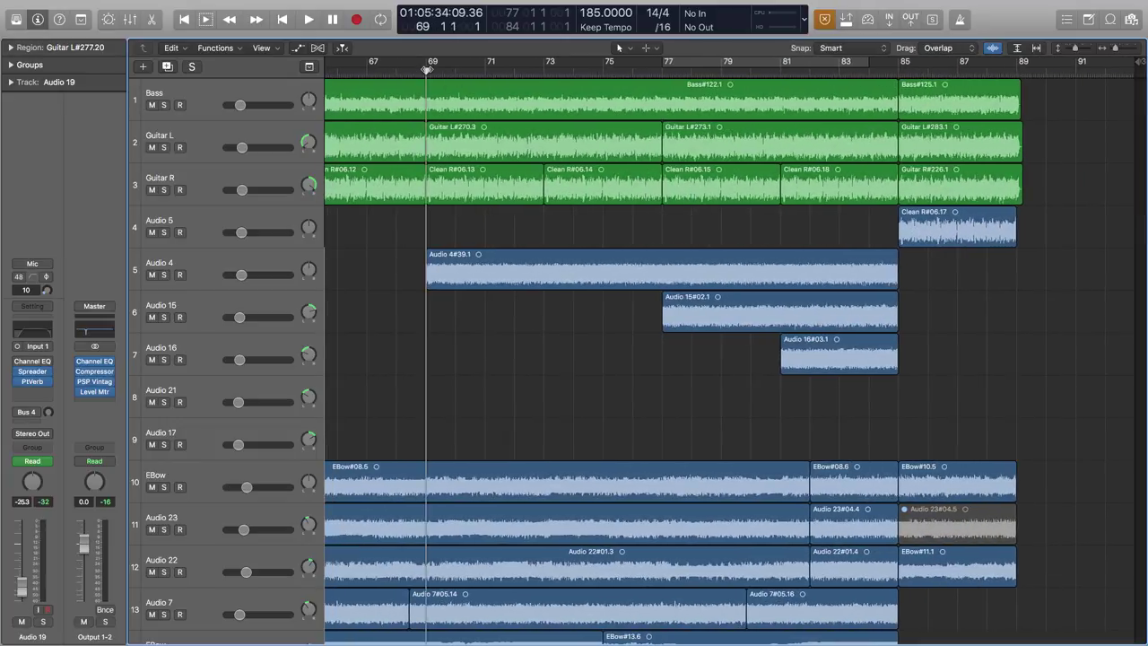
click(163, 274)
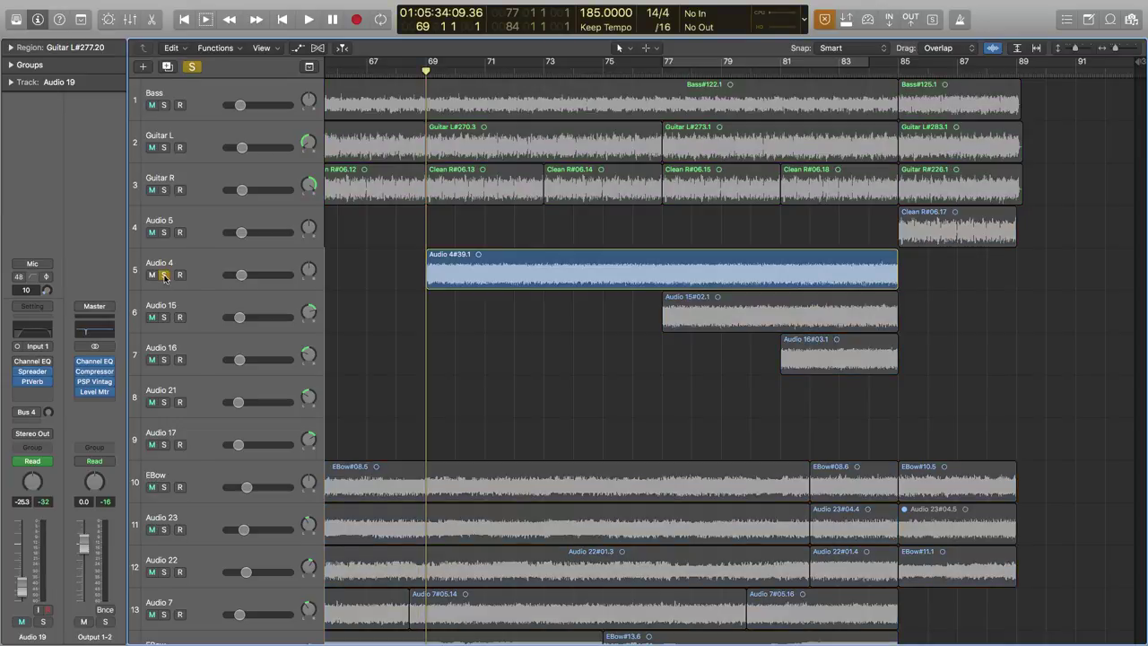
key(space)
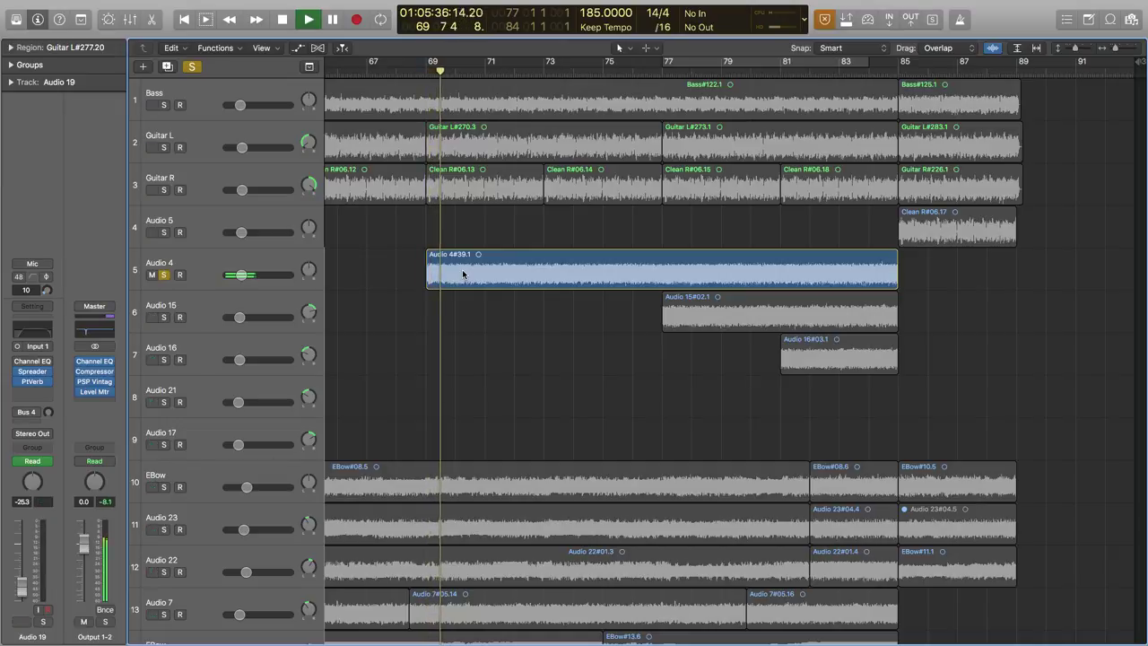
key(space)
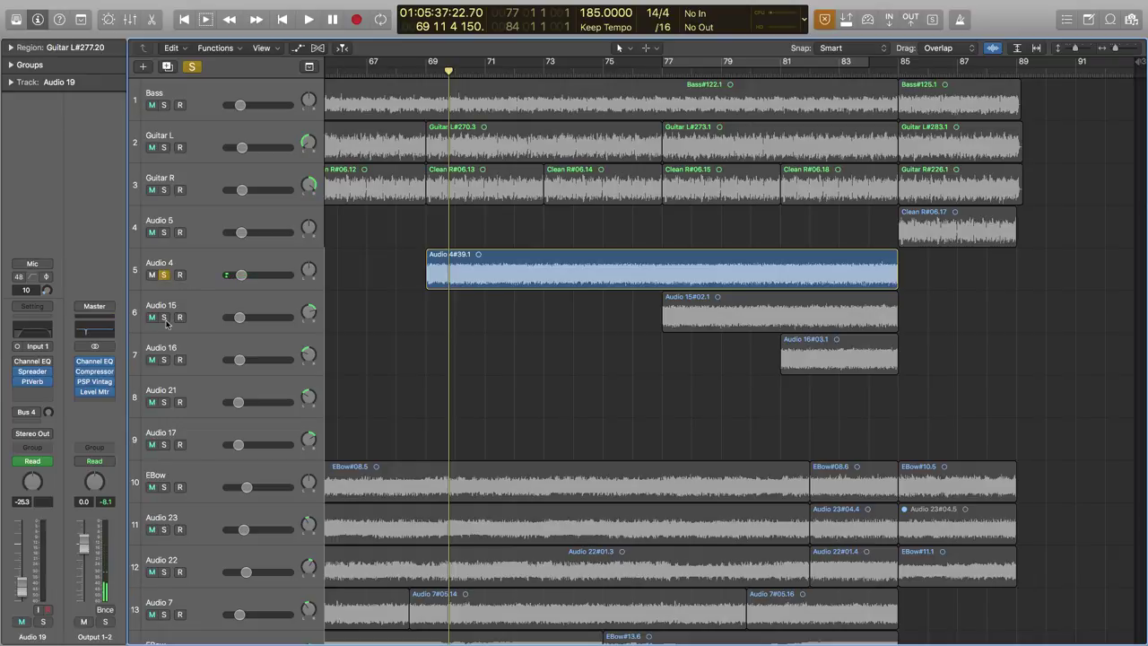
Switch the solo from Audio 4 to Audio 15 and play its region from bar 77.
click(164, 275)
click(164, 317)
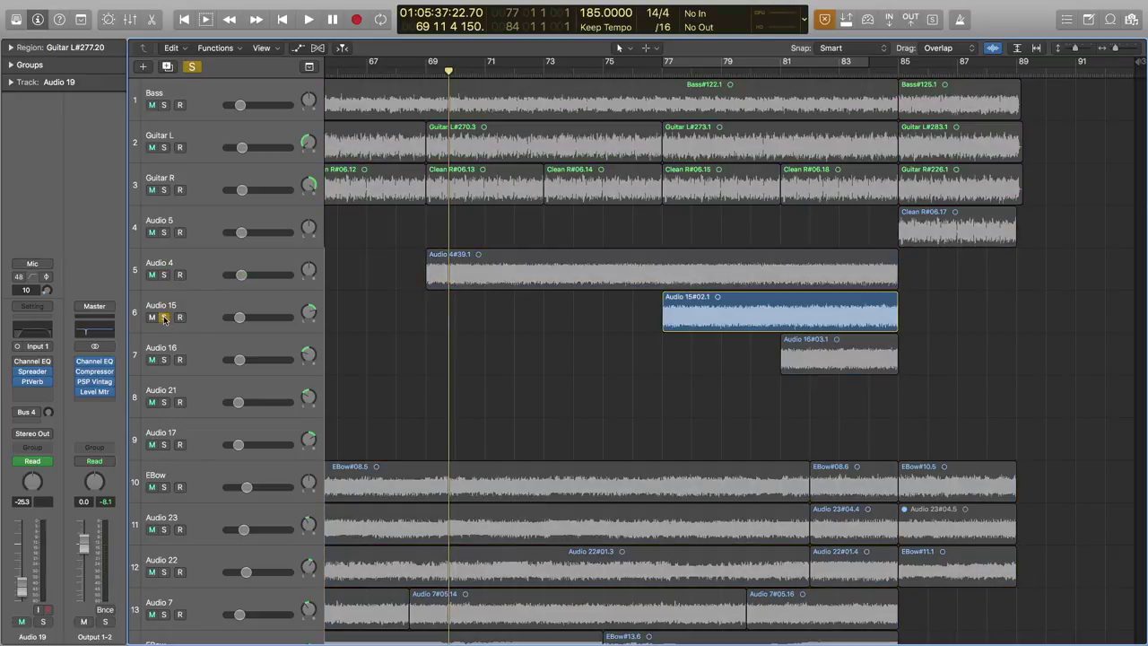
click(660, 75)
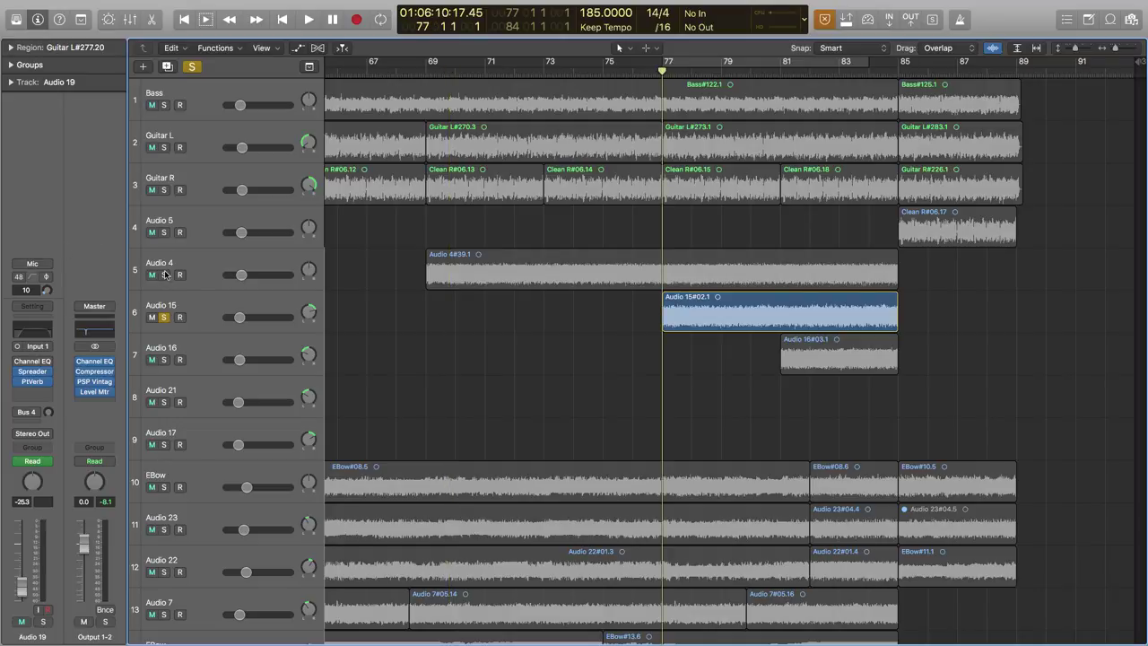
key(space)
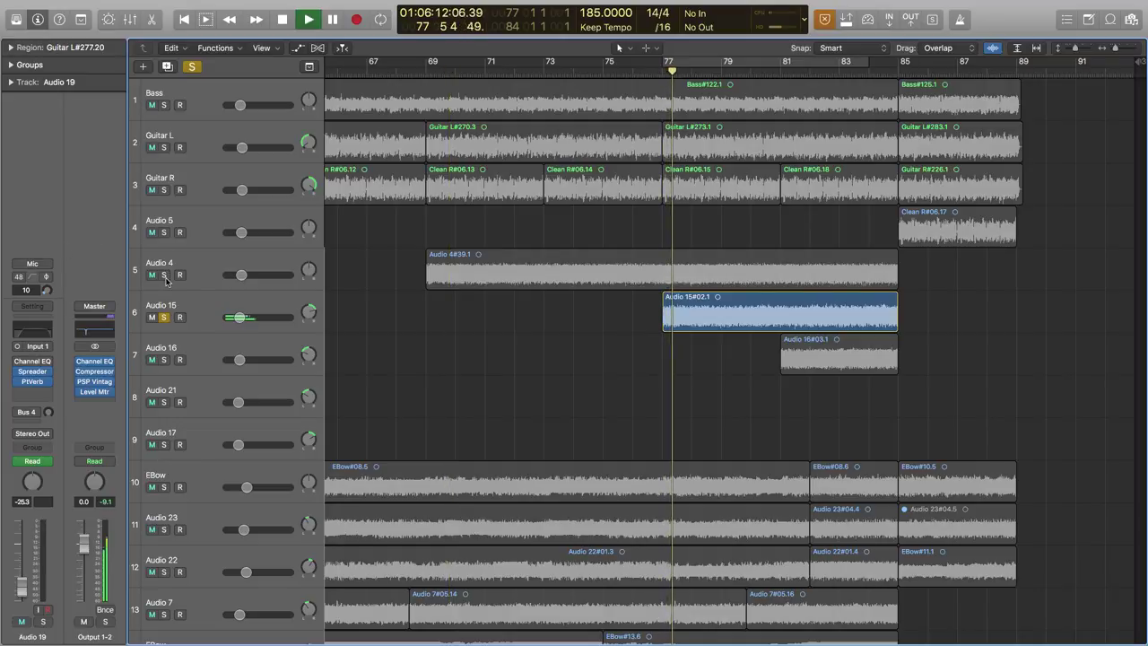
key(space)
Add Audio 4 to the solo and play it together with Audio 15 from bar 77.
click(164, 275)
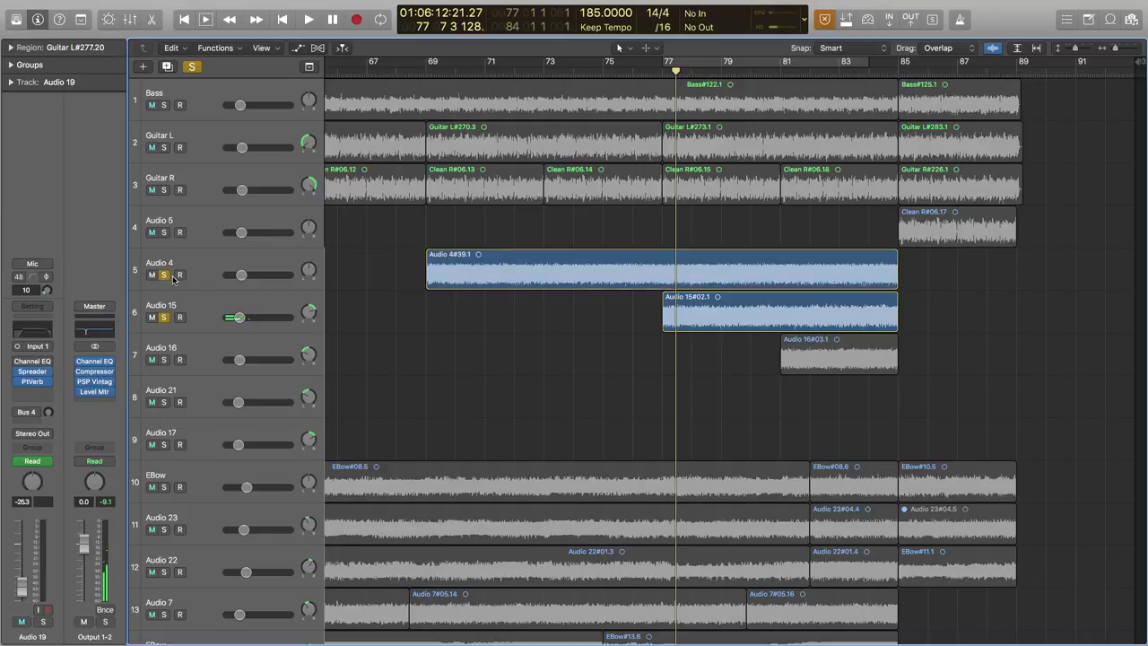
key(space)
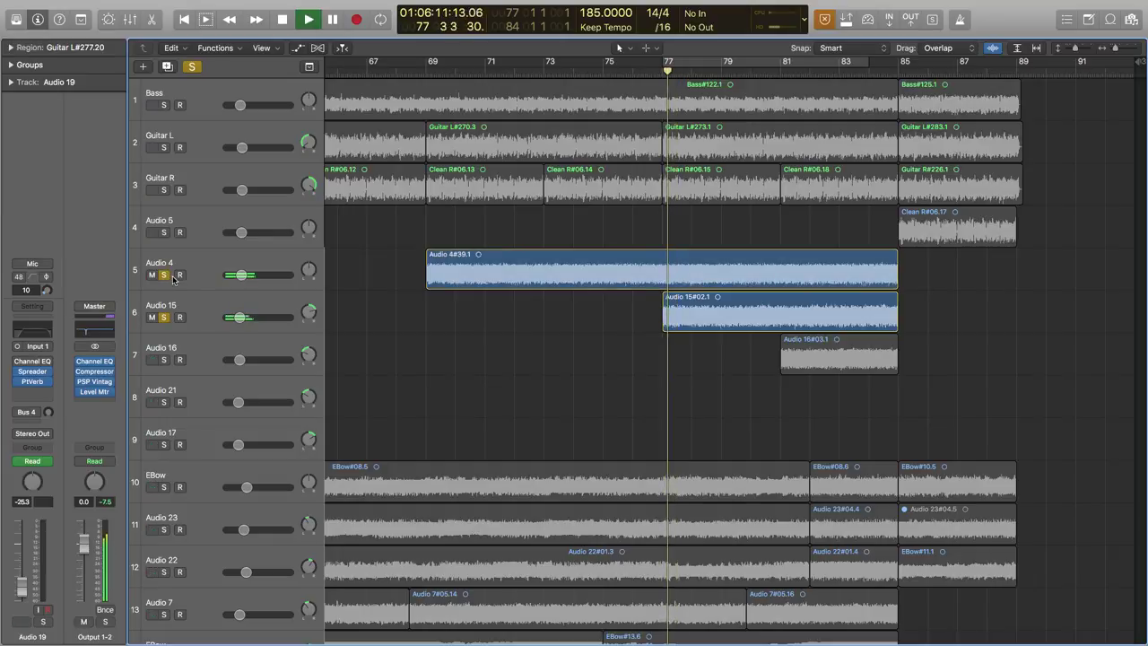
key(space)
Unsolo Audio 4 and Audio 15, solo Audio 16 alone, and play its region from bar 81.
click(164, 275)
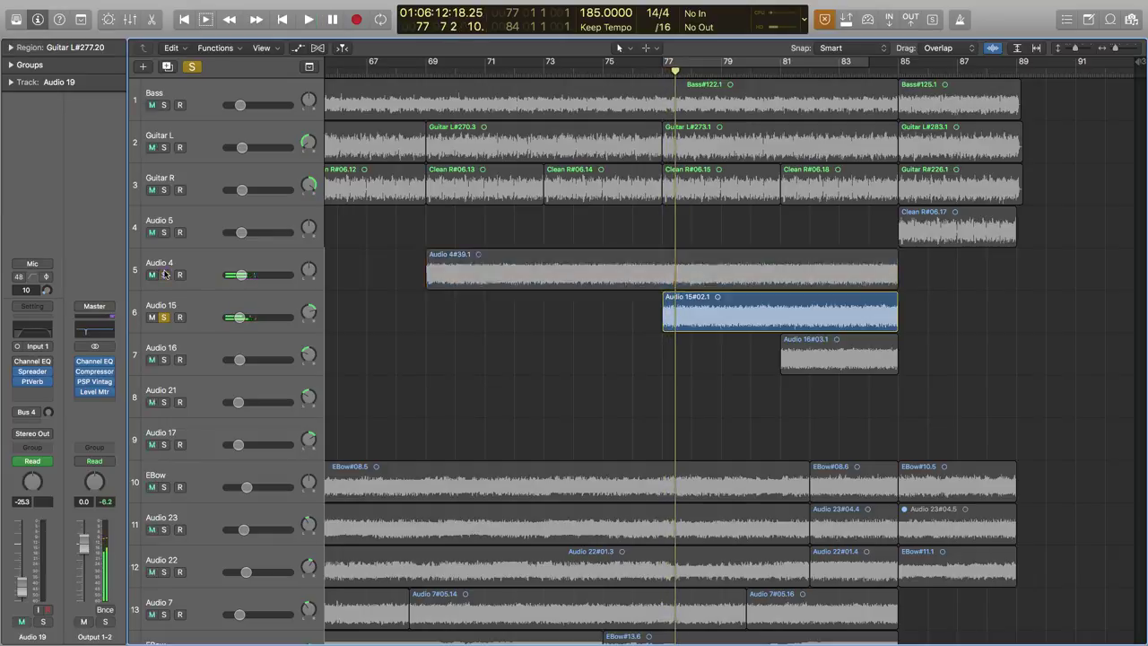
click(164, 317)
click(165, 360)
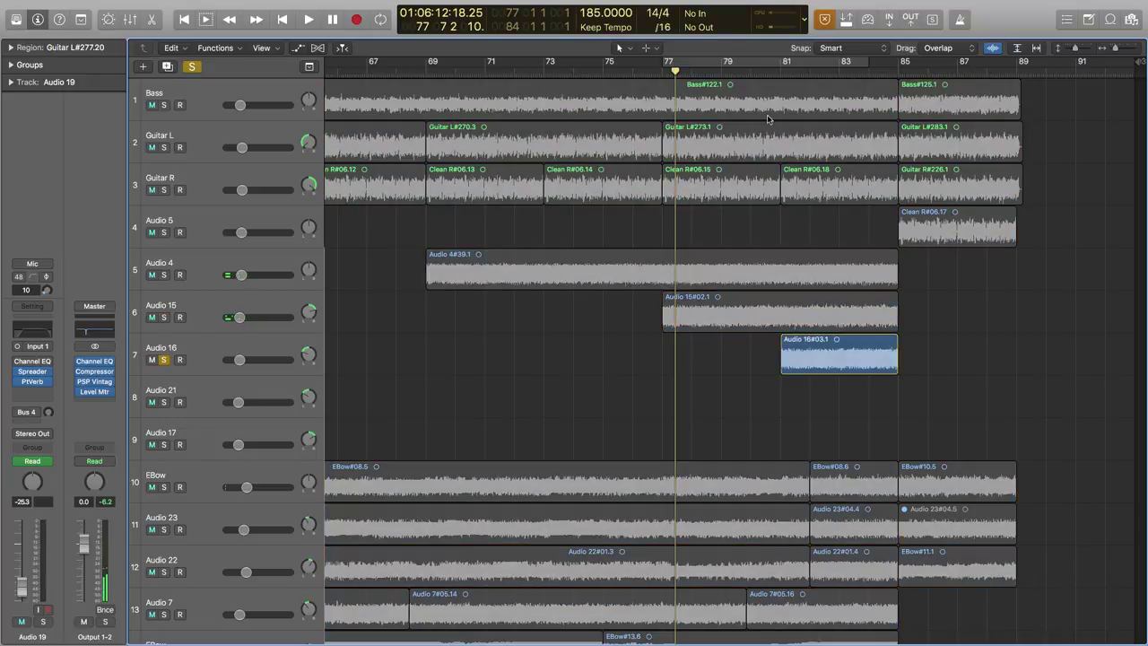
click(794, 77)
key(space)
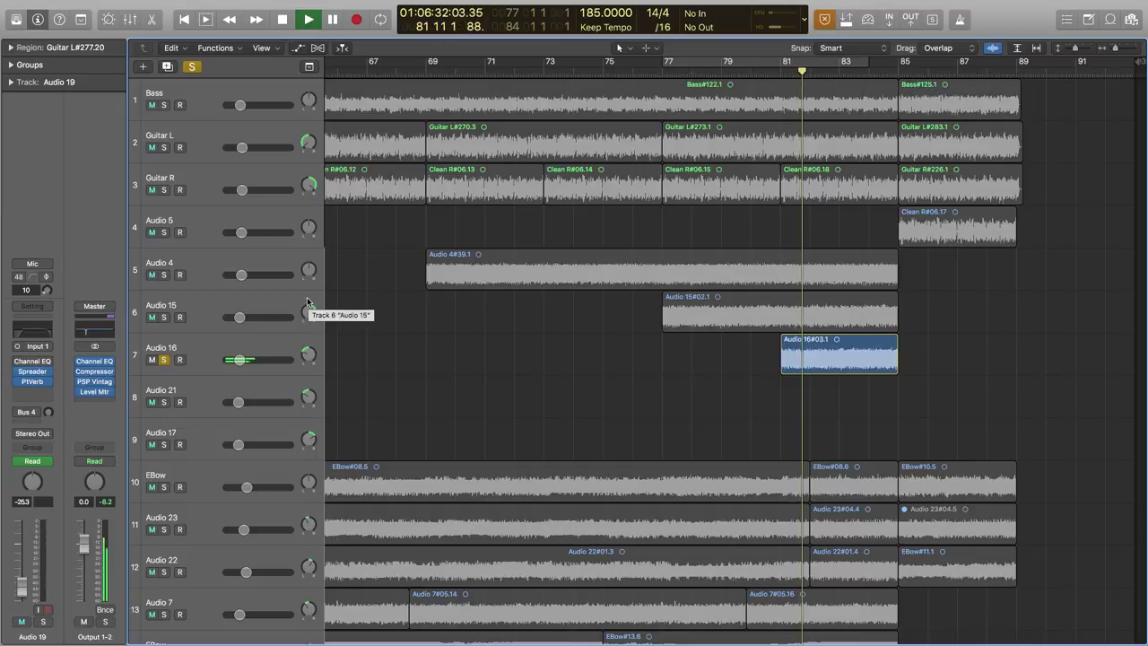
key(space)
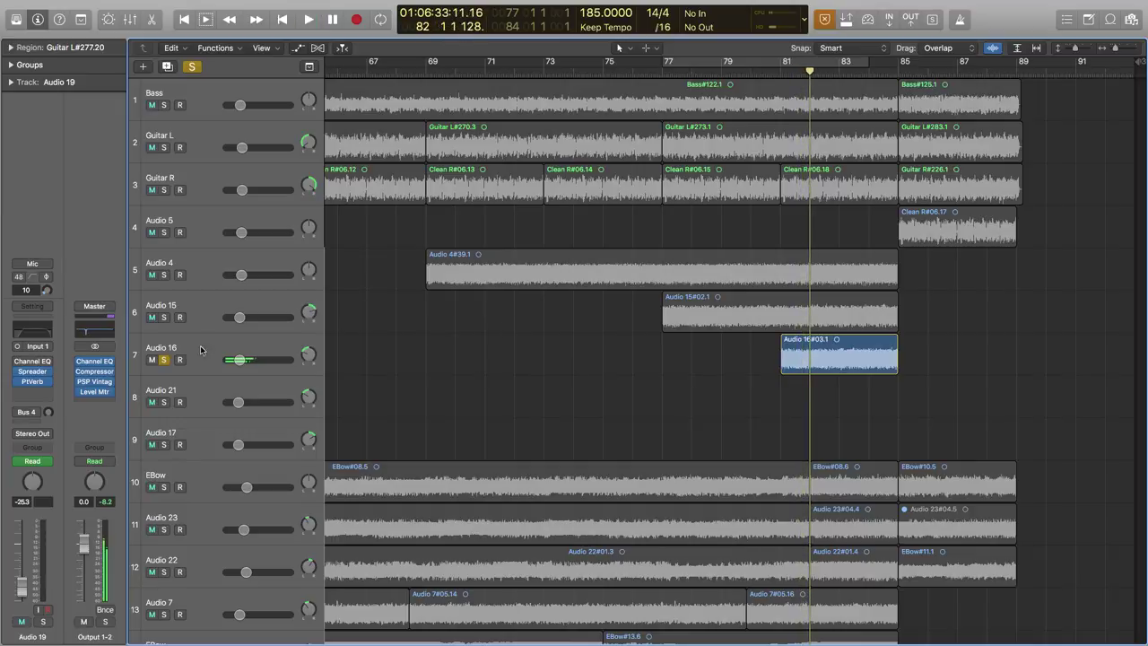
Add Audio 15 and Audio 4 to the solo and play all three guitar layers together from bar 81.
click(163, 317)
click(164, 274)
key(space)
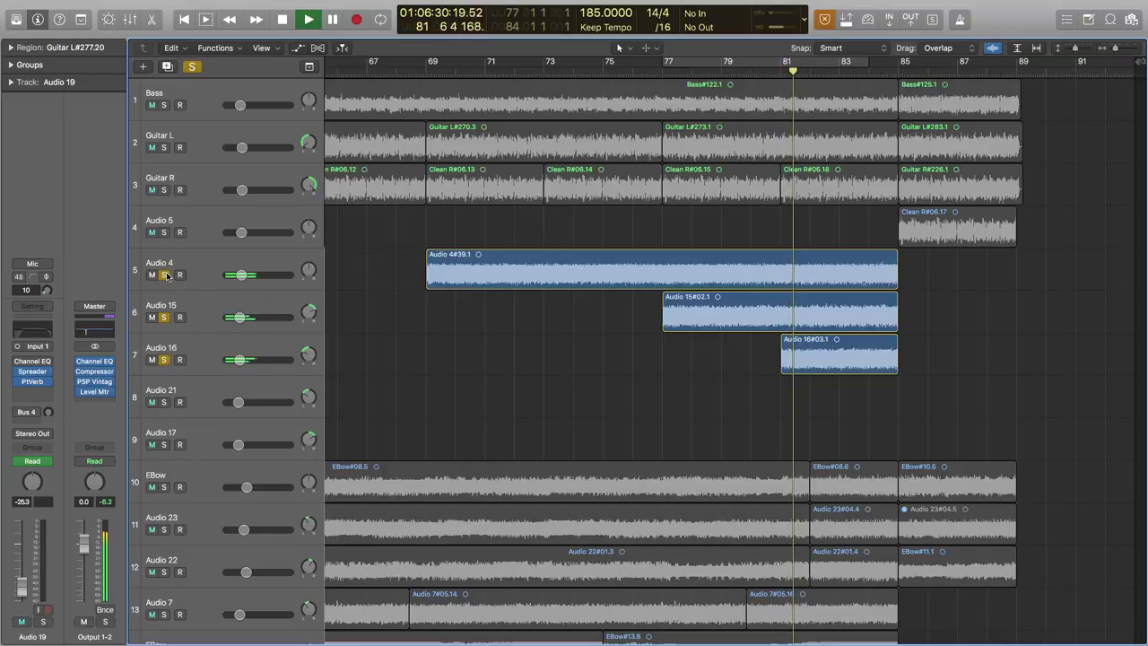
key(space)
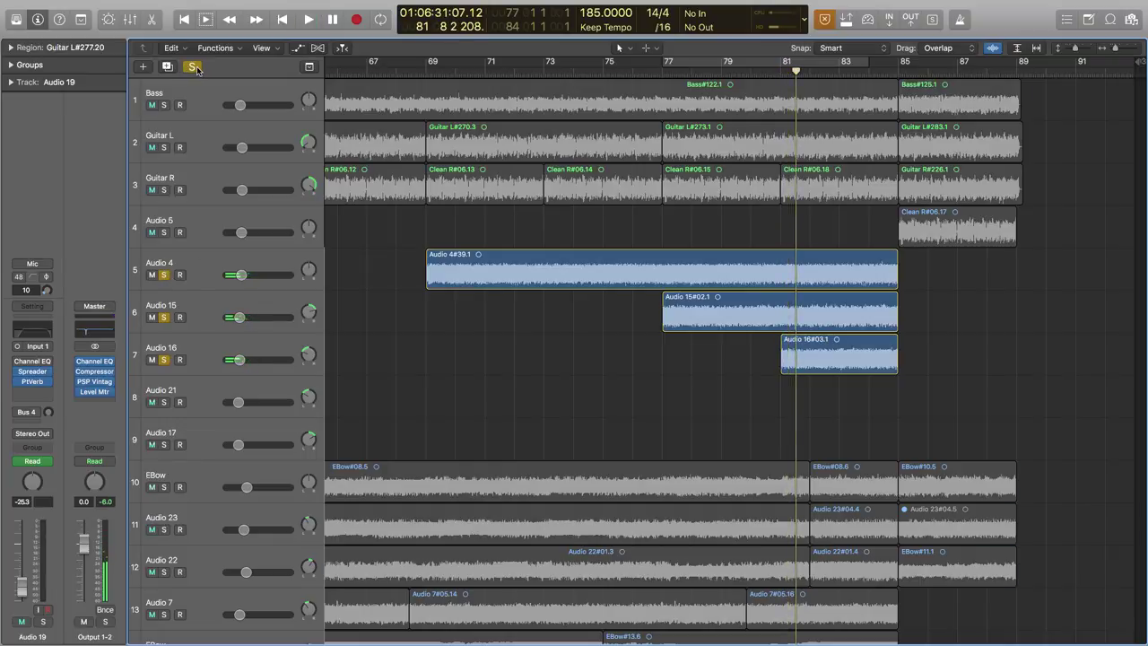
Clear all solos and play the full mix from bar 81.
click(193, 67)
key(comma)
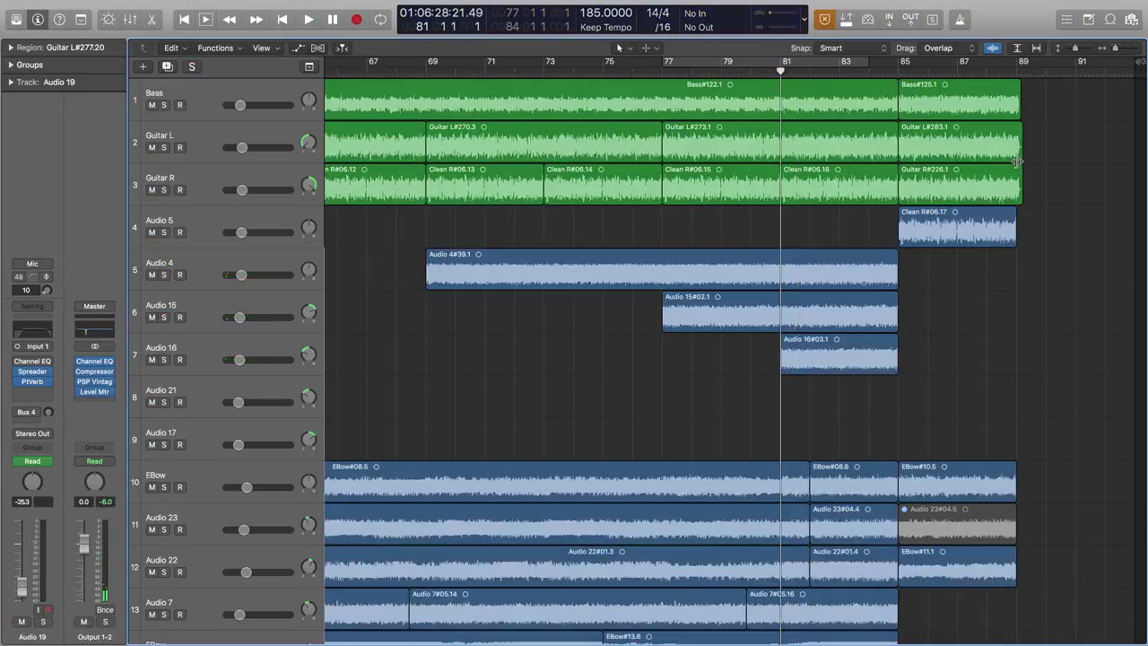
key(space)
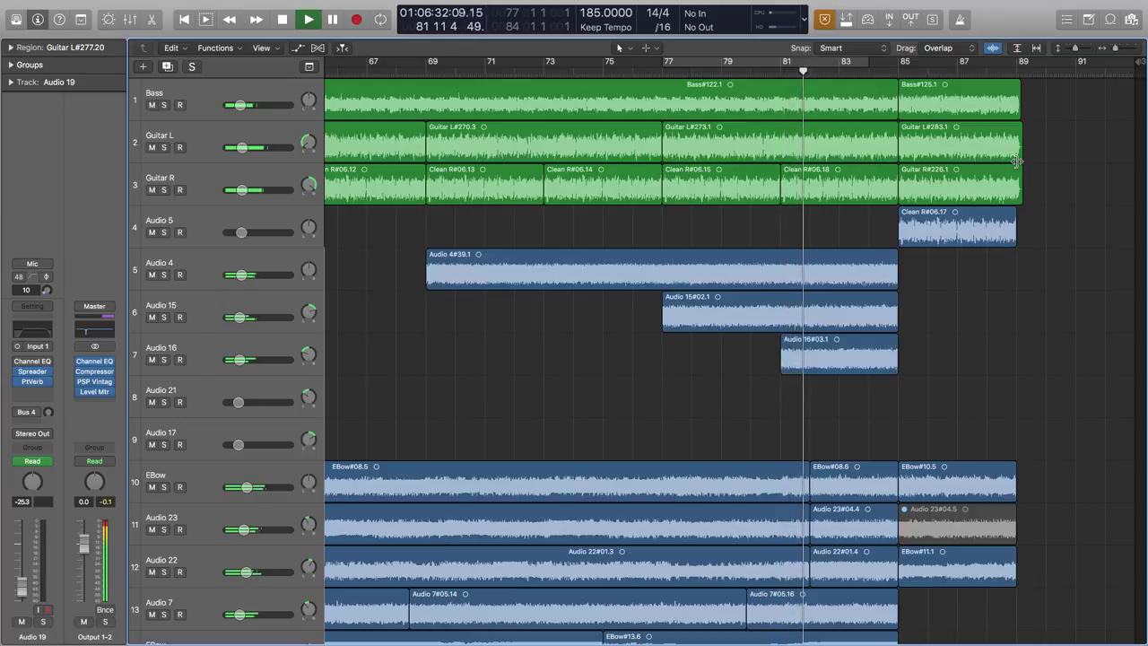
key(space)
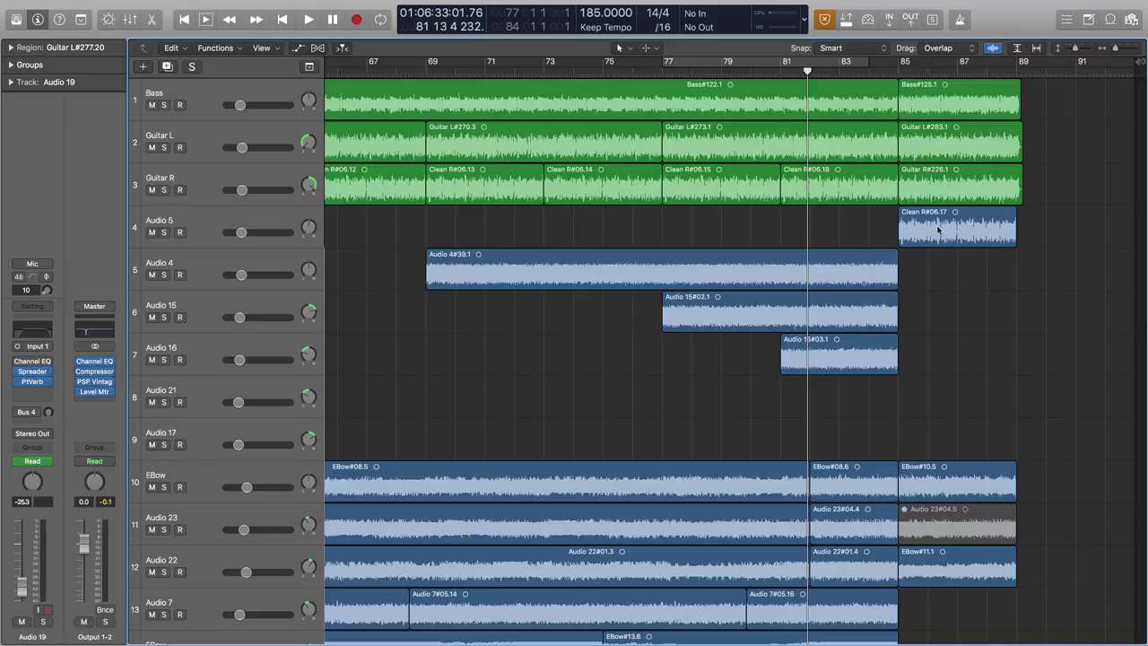
Deselect the Guitar L#277.20 region and examine all tracks, first around the ending and then across the whole song.
scroll(764, 355, down, 2)
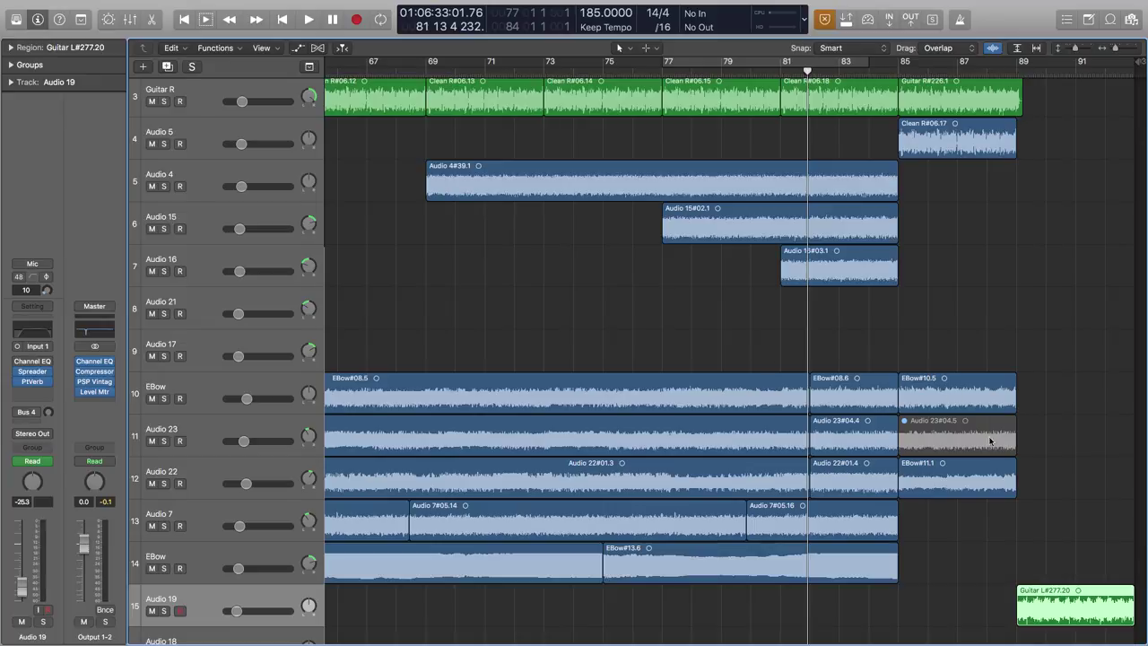
click(955, 540)
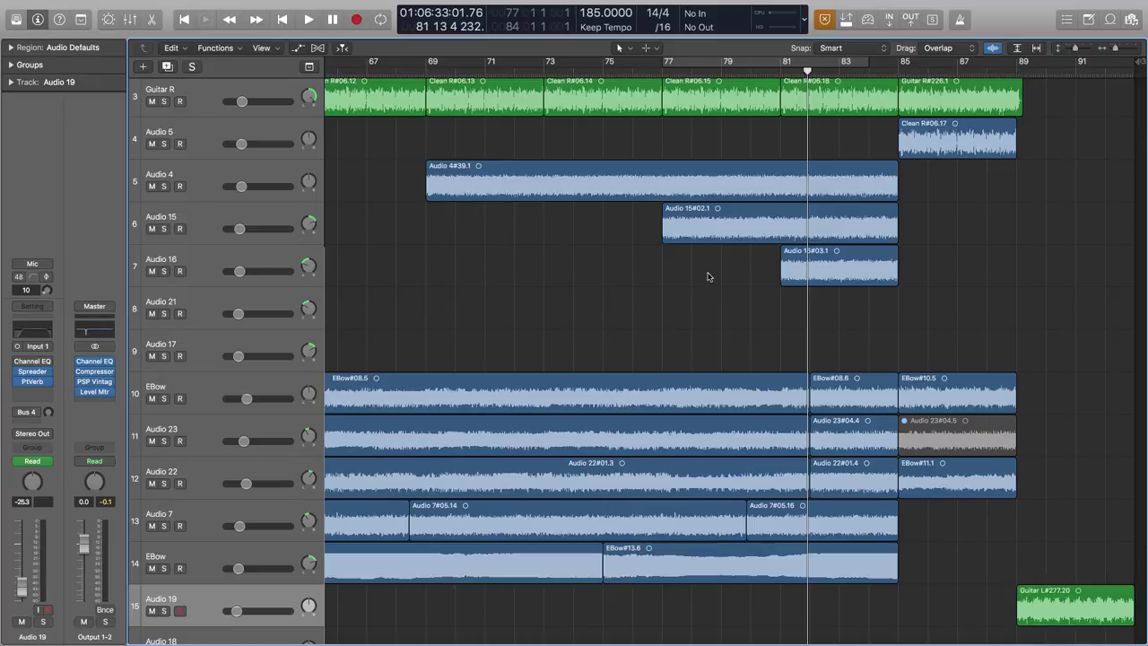
scroll(646, 287, up, 3)
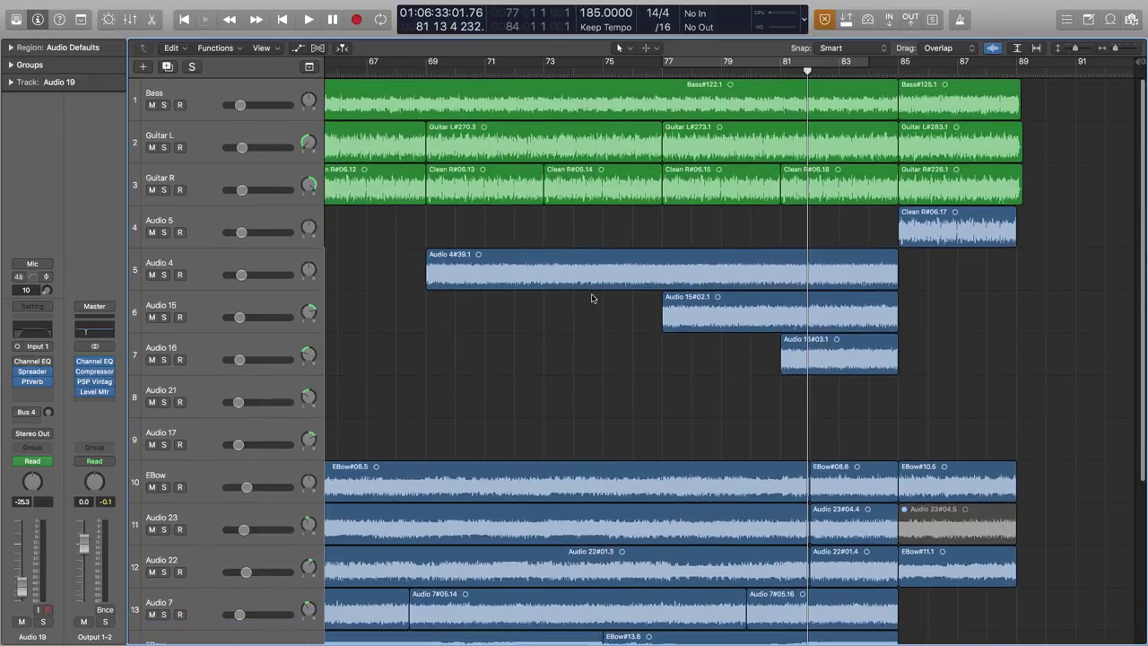
scroll(589, 297, down, 2)
scroll(589, 297, down, 1)
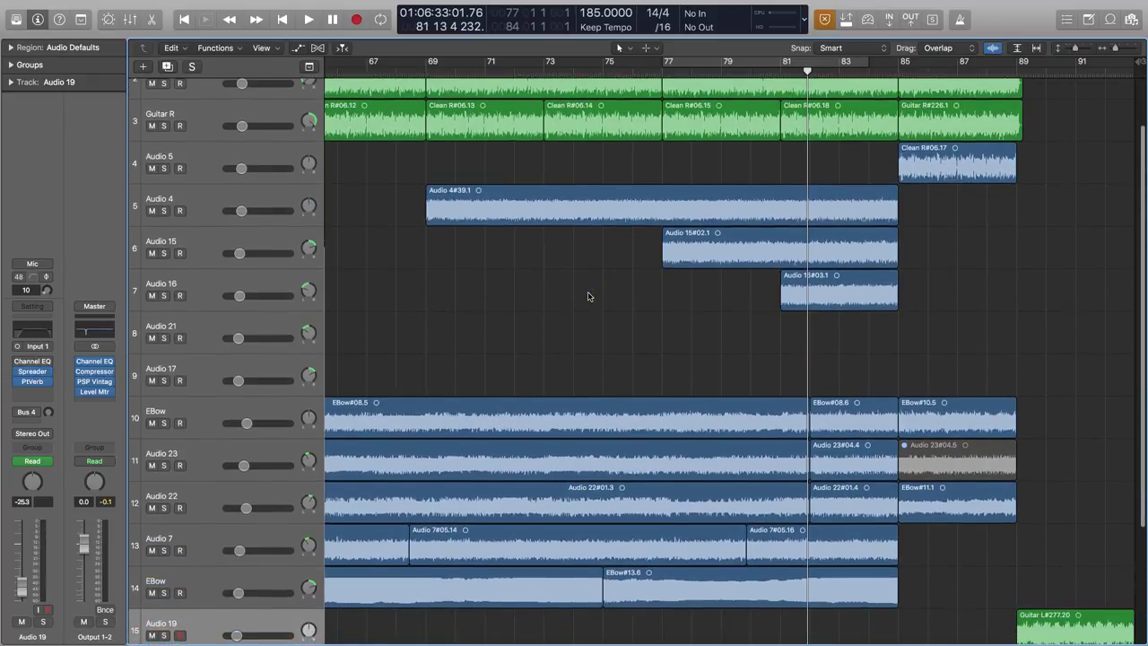
scroll(589, 297, down, 2)
scroll(589, 297, down, 3)
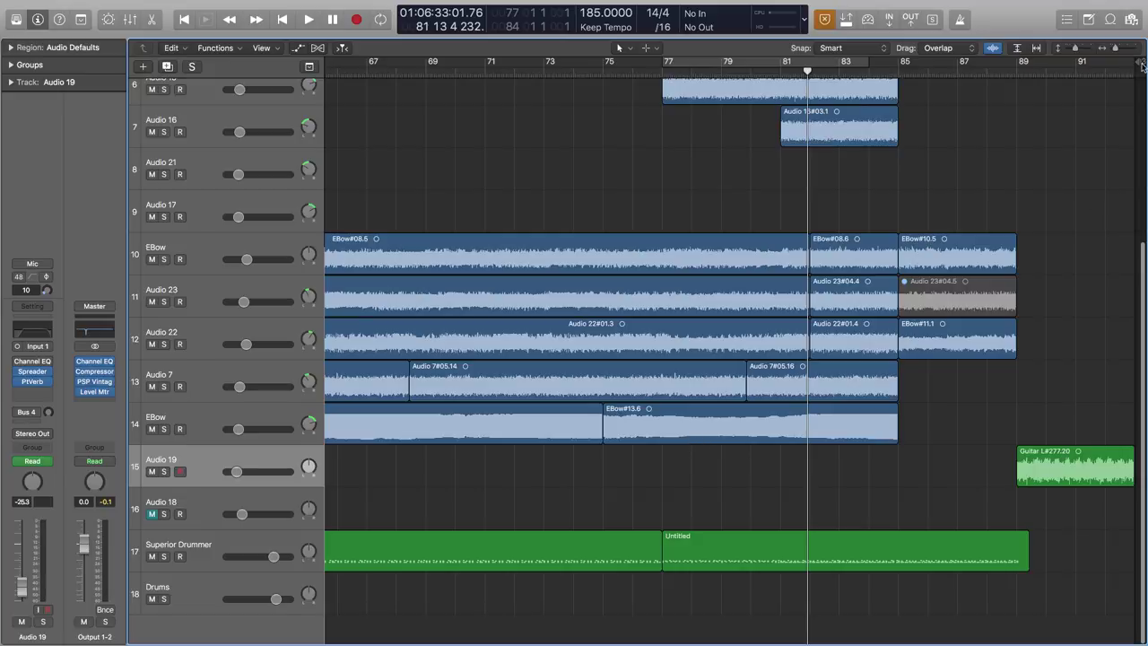
drag(1117, 50, 1110, 54)
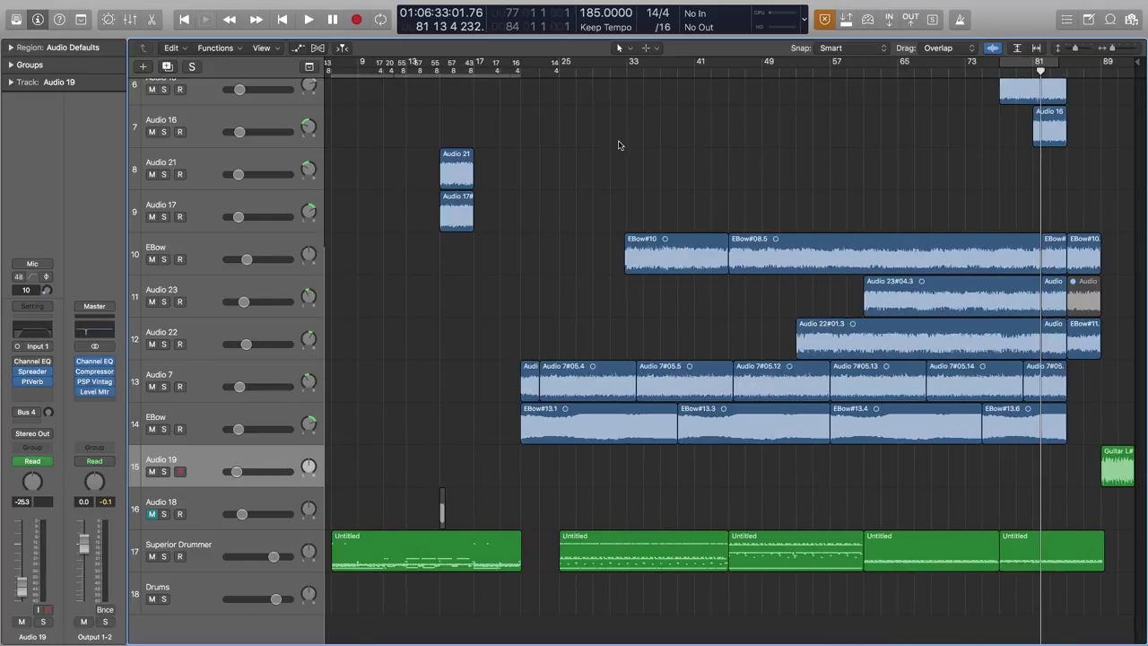
scroll(618, 143, up, 6)
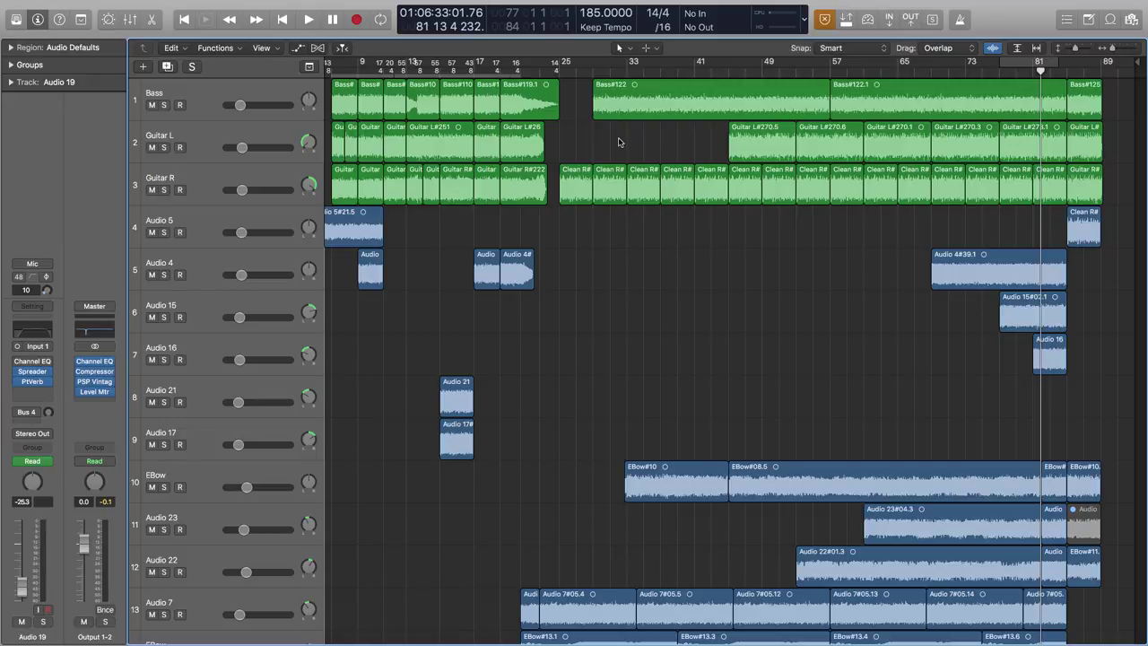